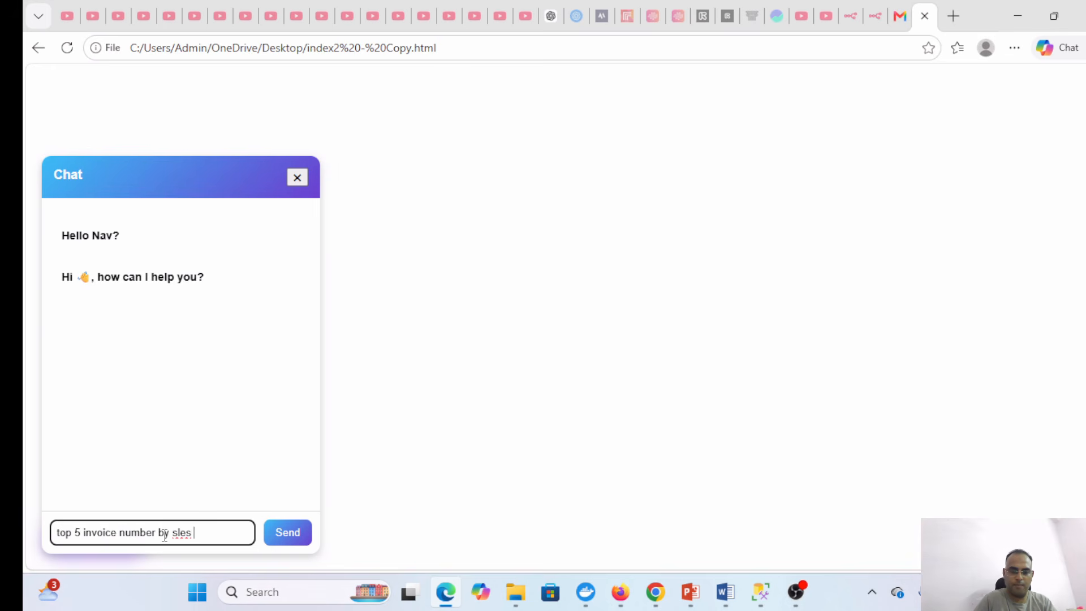
- Correct the misspelled 'sles' to 'sales' and send the top 5 invoices by sales amount question
type("t")
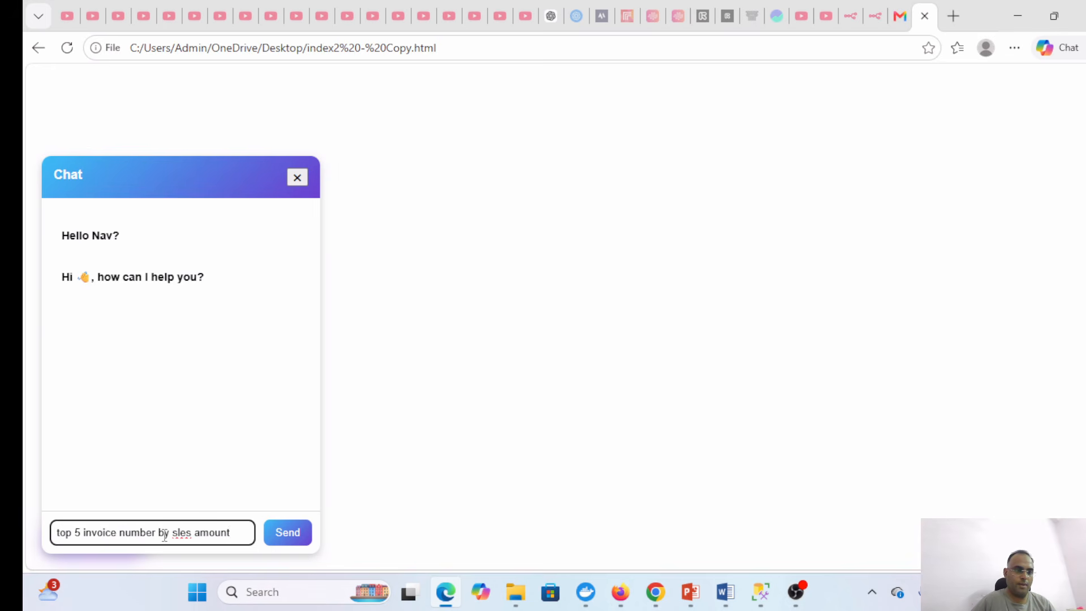
right_click(181, 532)
left_click(175, 532)
type("a")
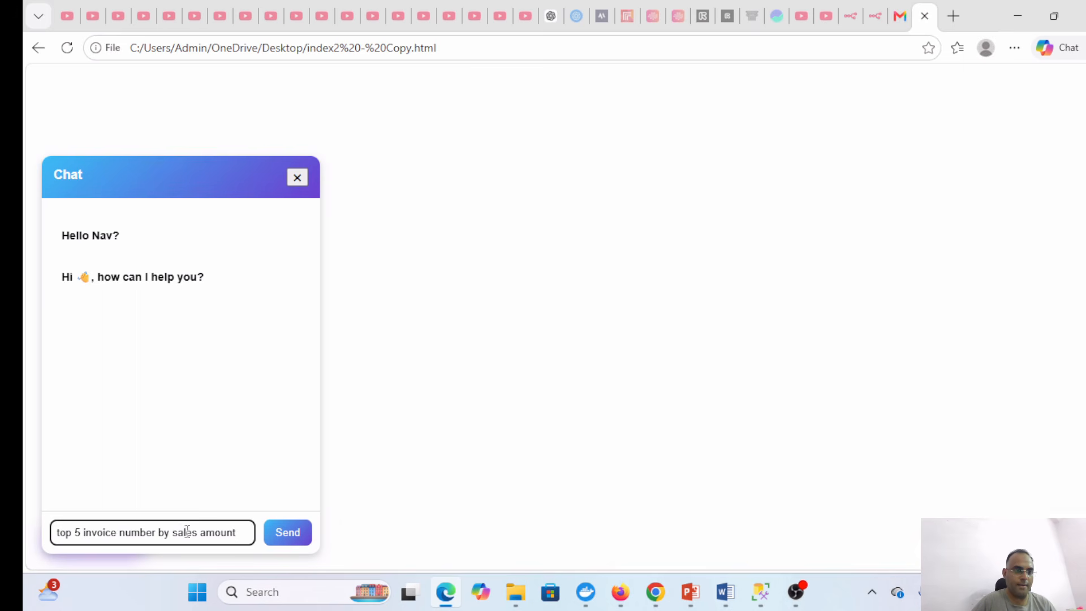
left_click(281, 534)
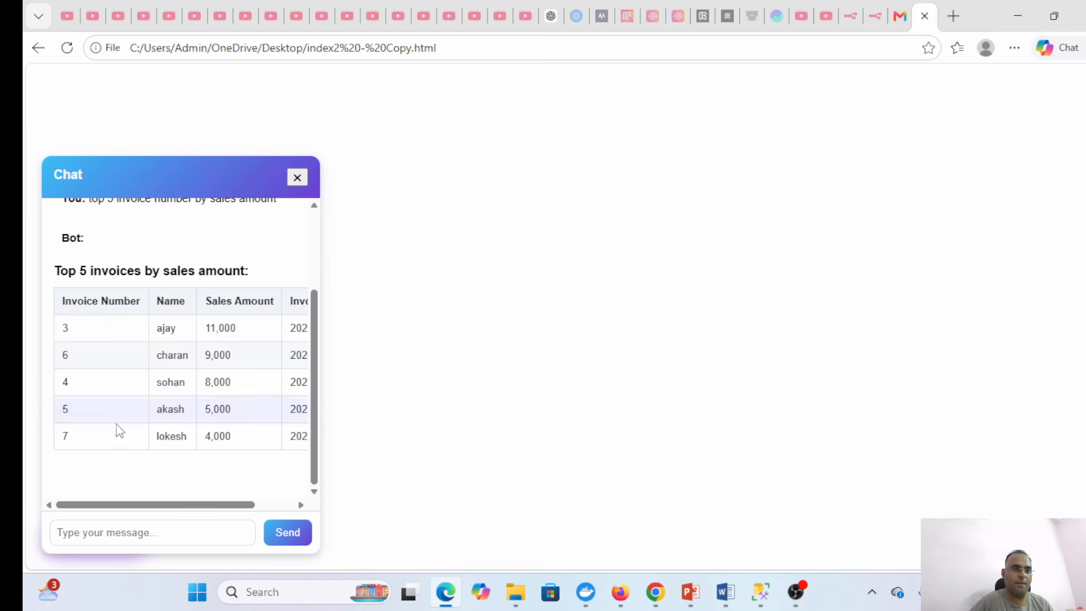
- Scroll the returned top-5 table sideways to see Invoice Date, then switch to SSMS
left_click_drag(126, 507, 196, 509)
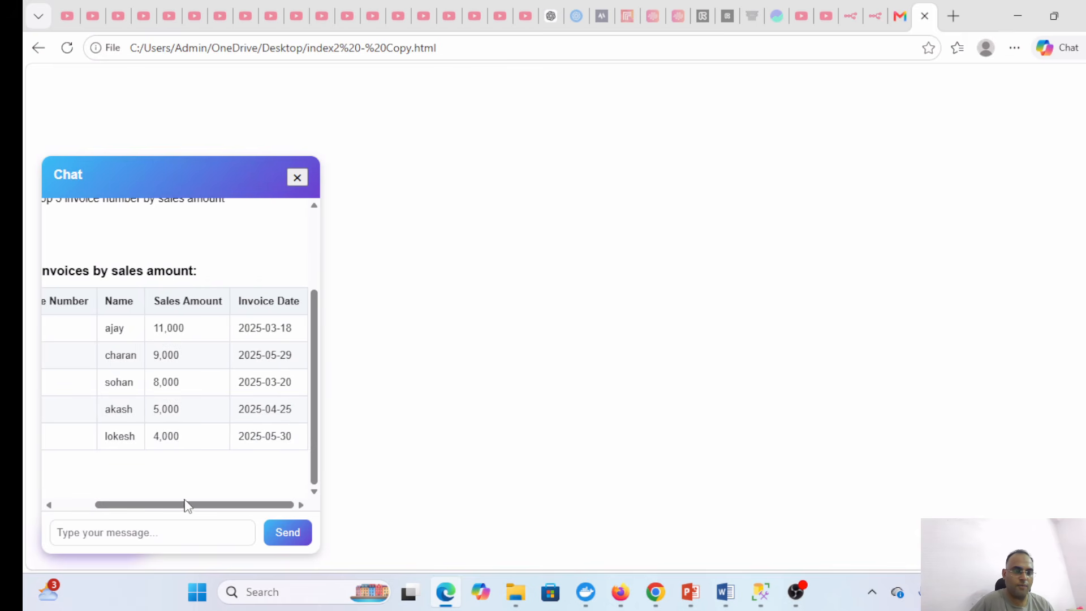
left_click_drag(187, 505, 114, 495)
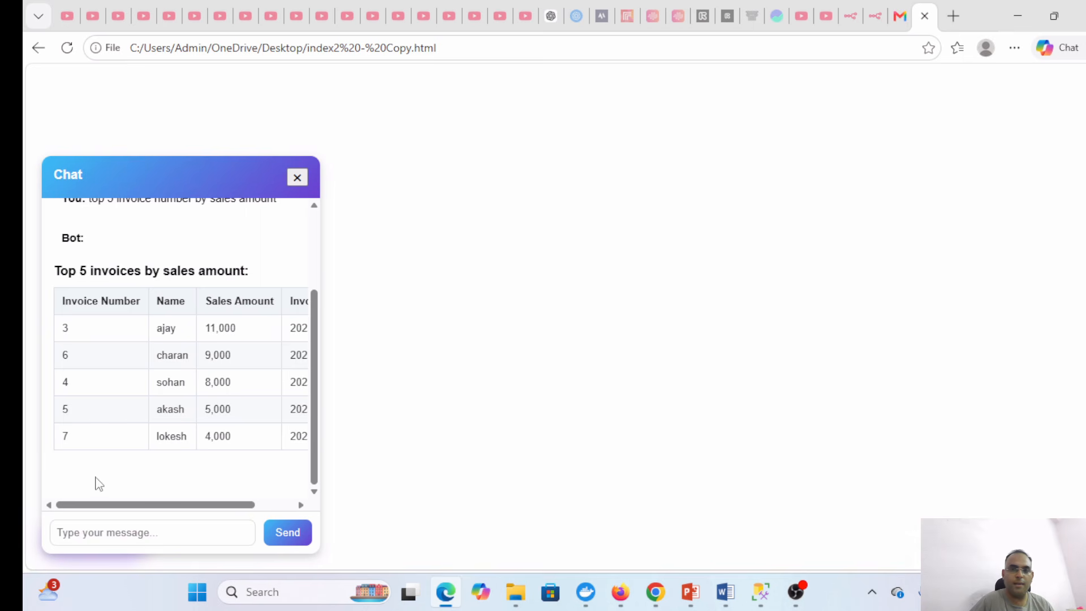
left_click(761, 599)
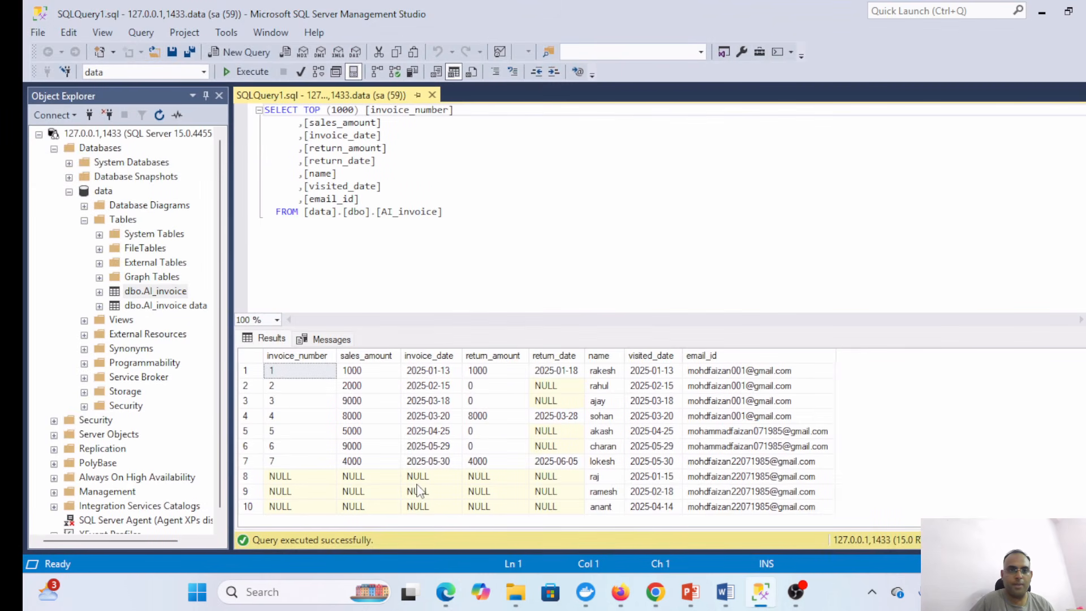
- Rerun the AI_invoice SELECT to confirm invoice 3 at 11000, then return to the chat page
left_click(249, 73)
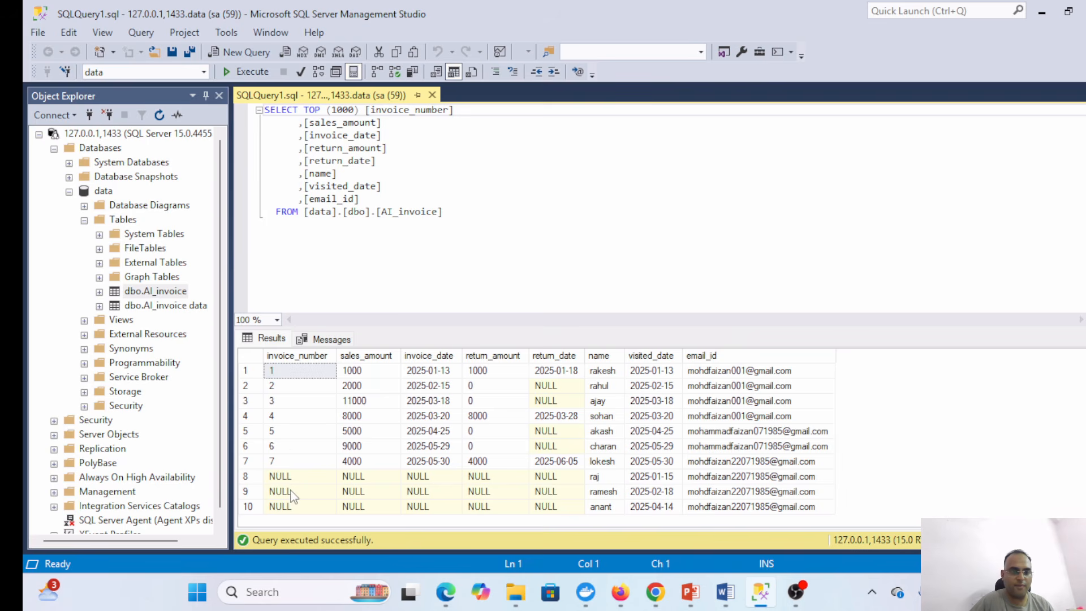
left_click(457, 594)
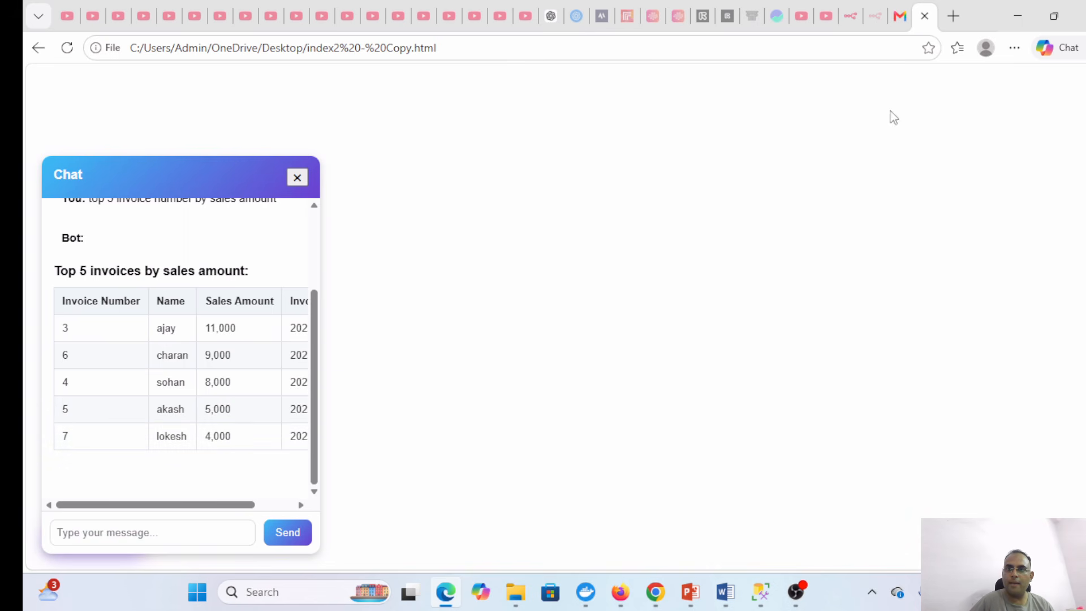
- Reload Gmail and open the 'Top 5 invoices by sales amount:' email, then return to the chat page
left_click(901, 20)
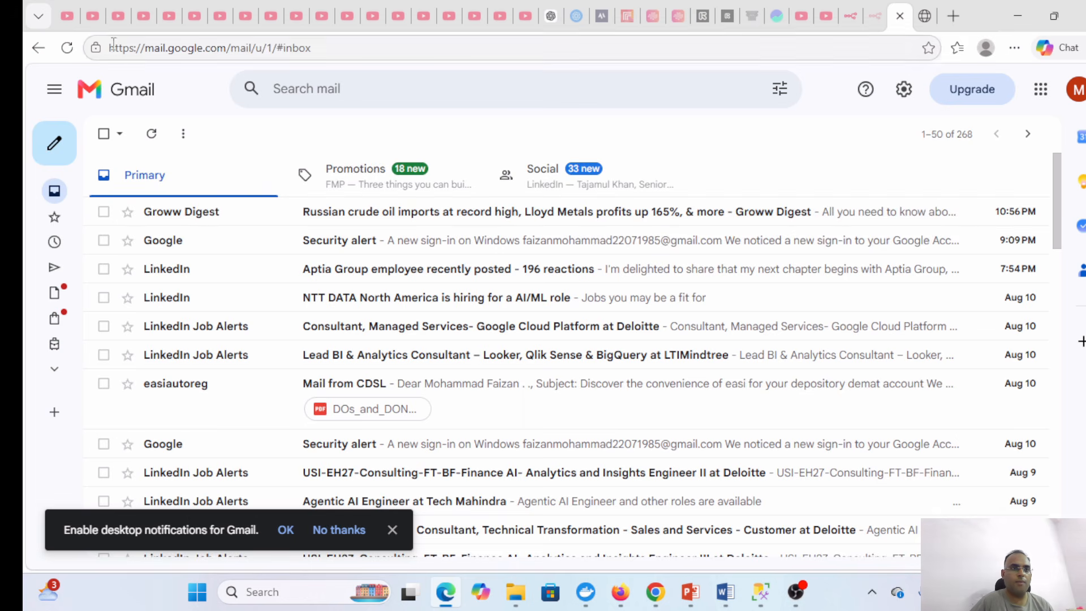
key("F5")
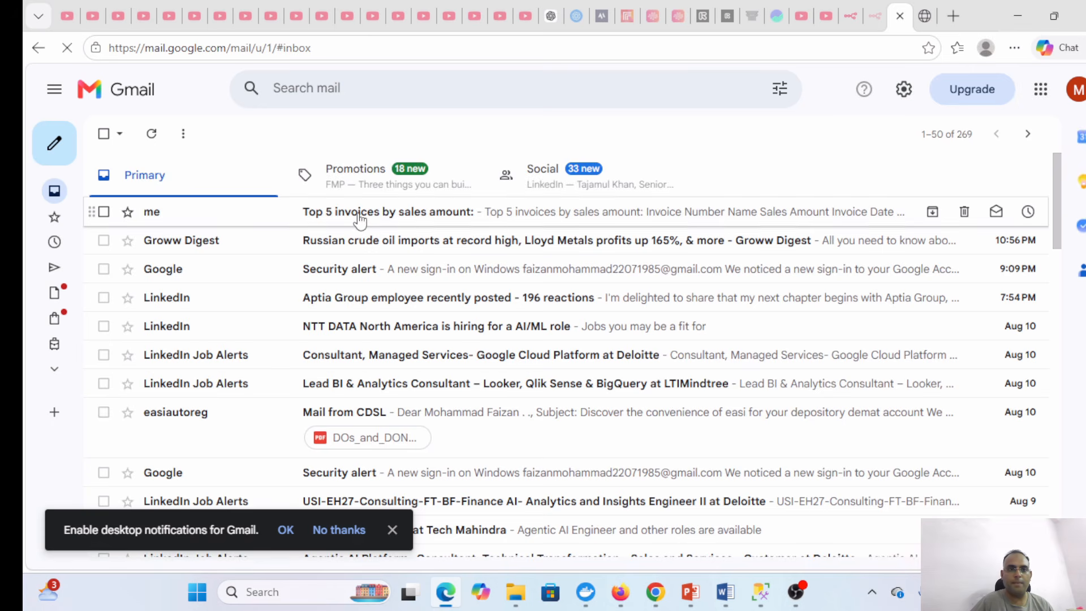
left_click(360, 218)
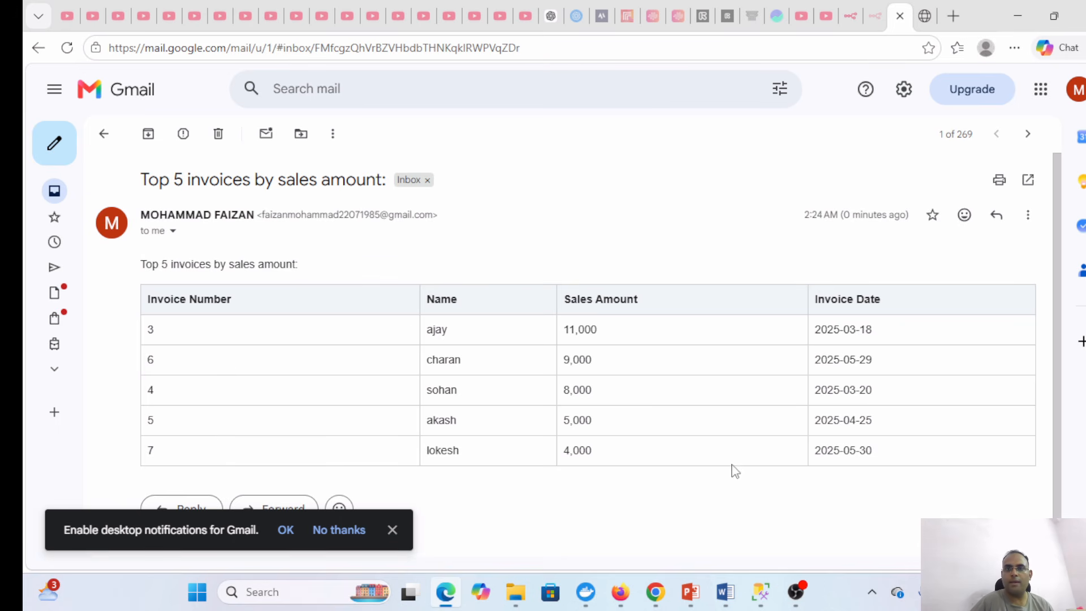
left_click(925, 17)
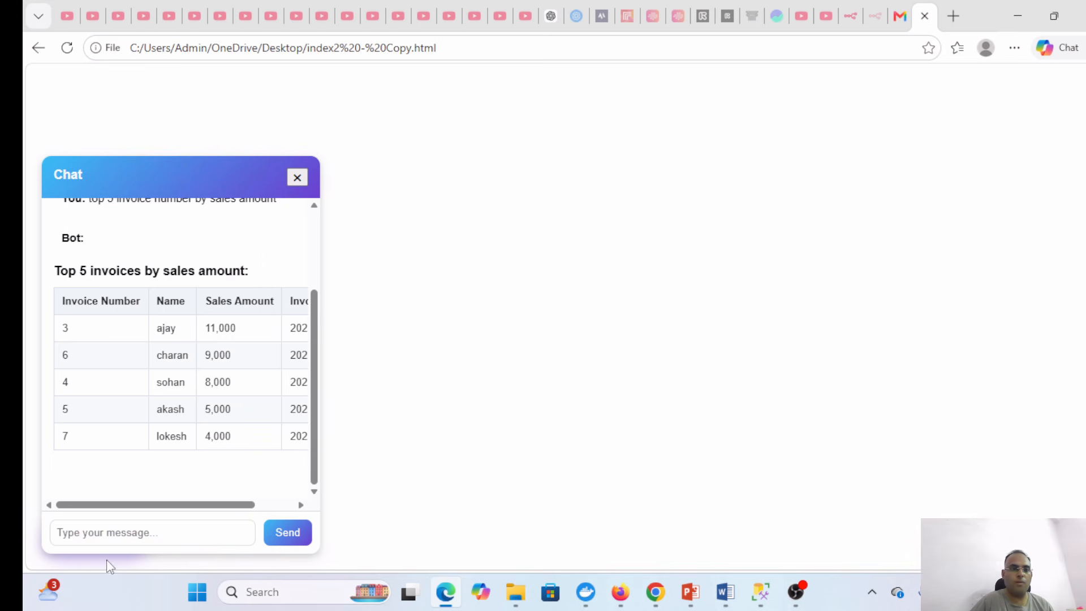
- Send the agent 'update invoice number 3 sales amount to 12000', then bring up SSMS
left_click(109, 532)
type("update invoice number 3")
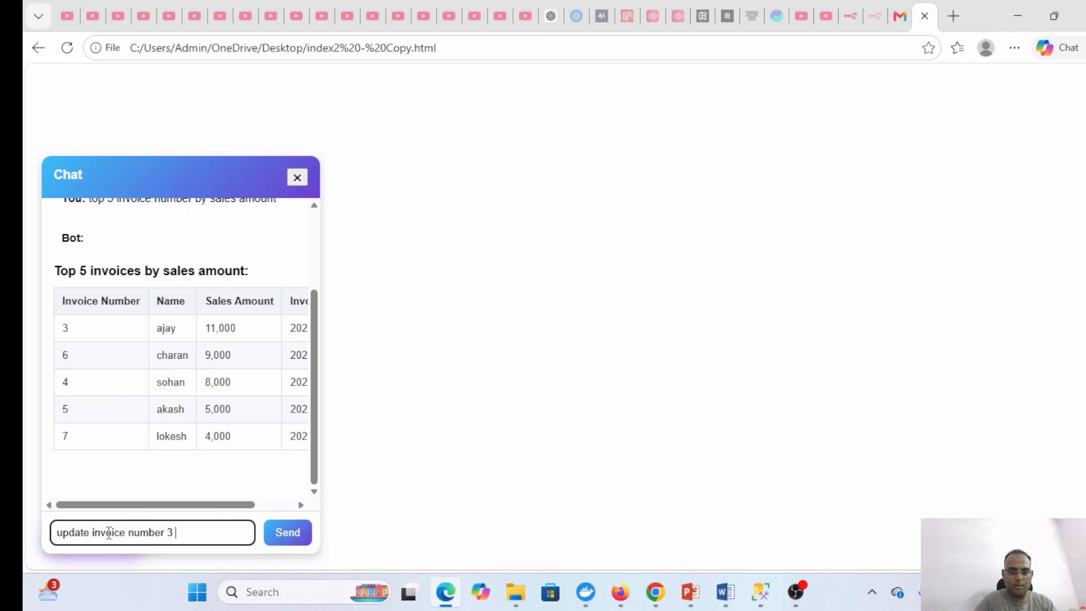
type("sales amount")
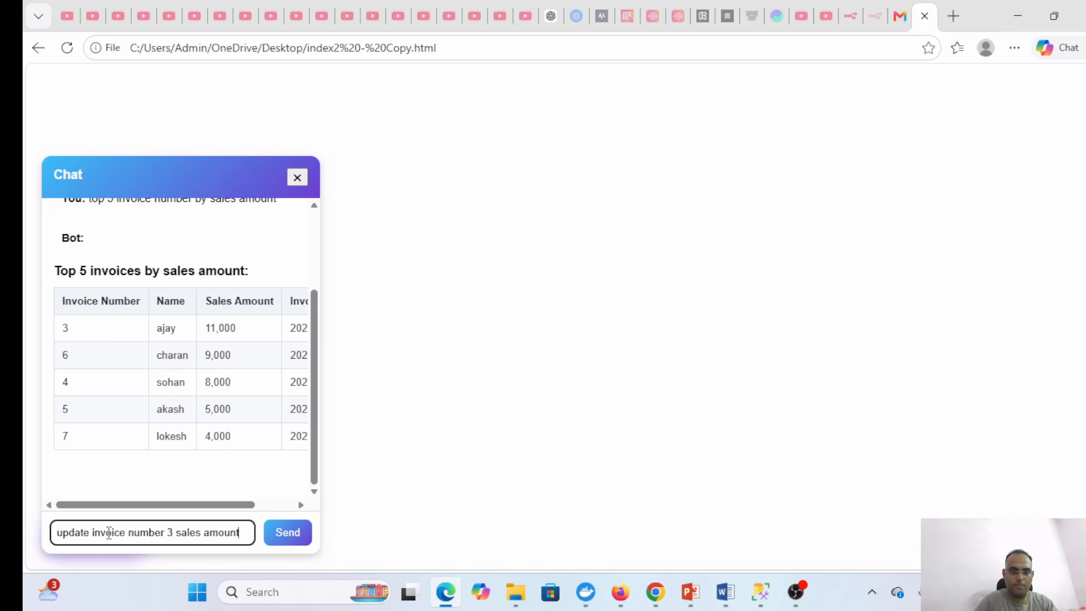
type(" to")
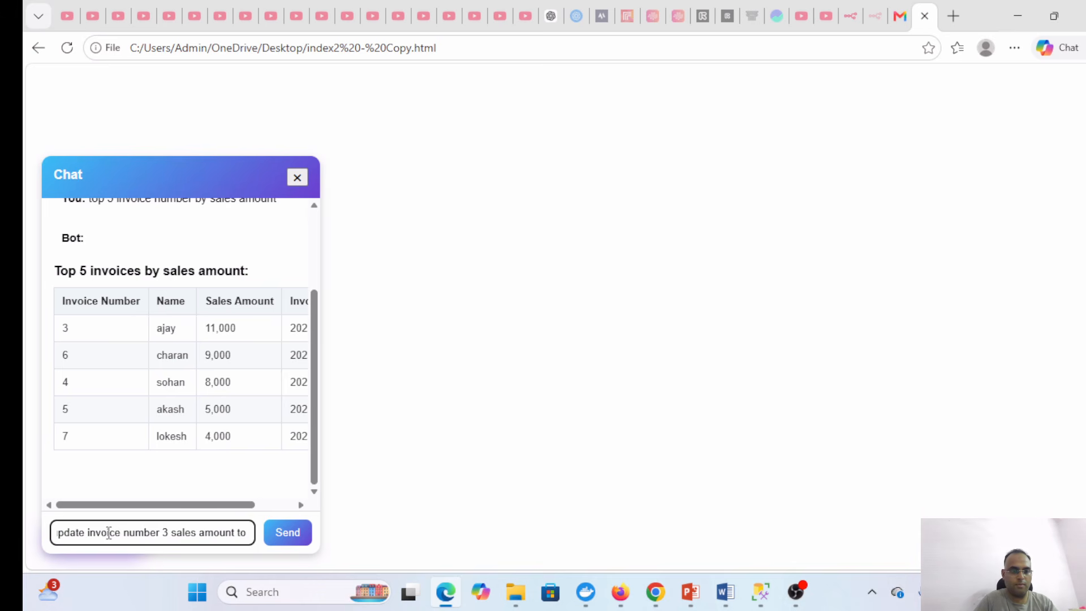
type(" 12000")
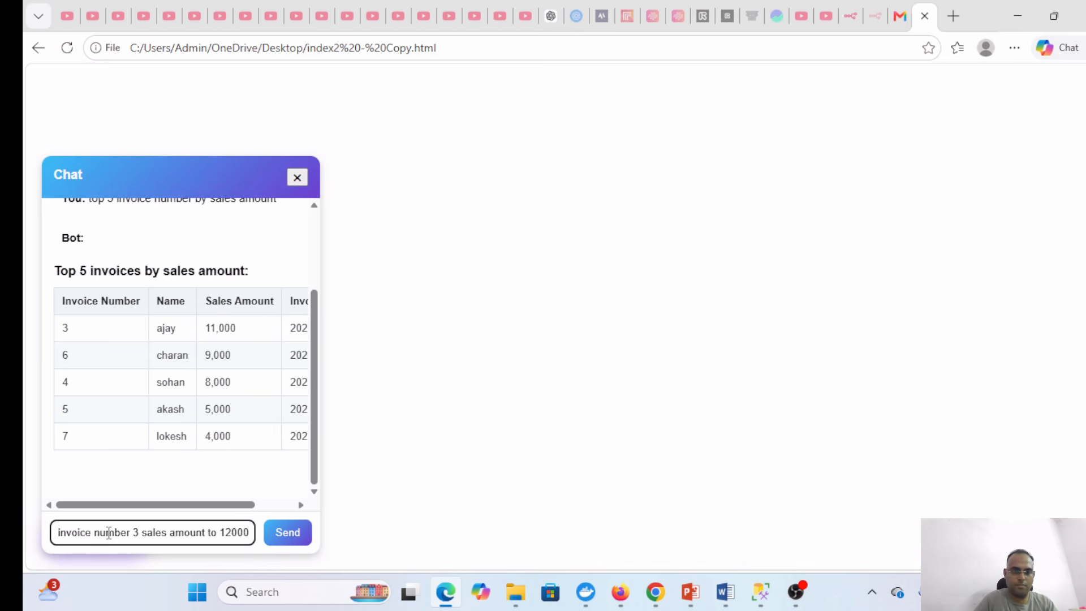
key("Return")
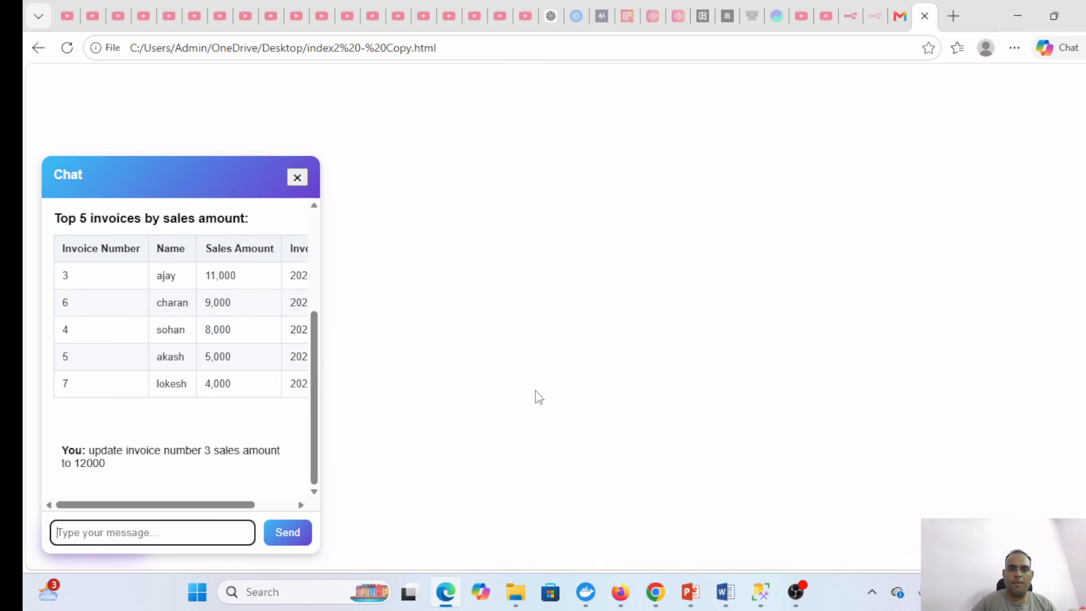
left_click(758, 591)
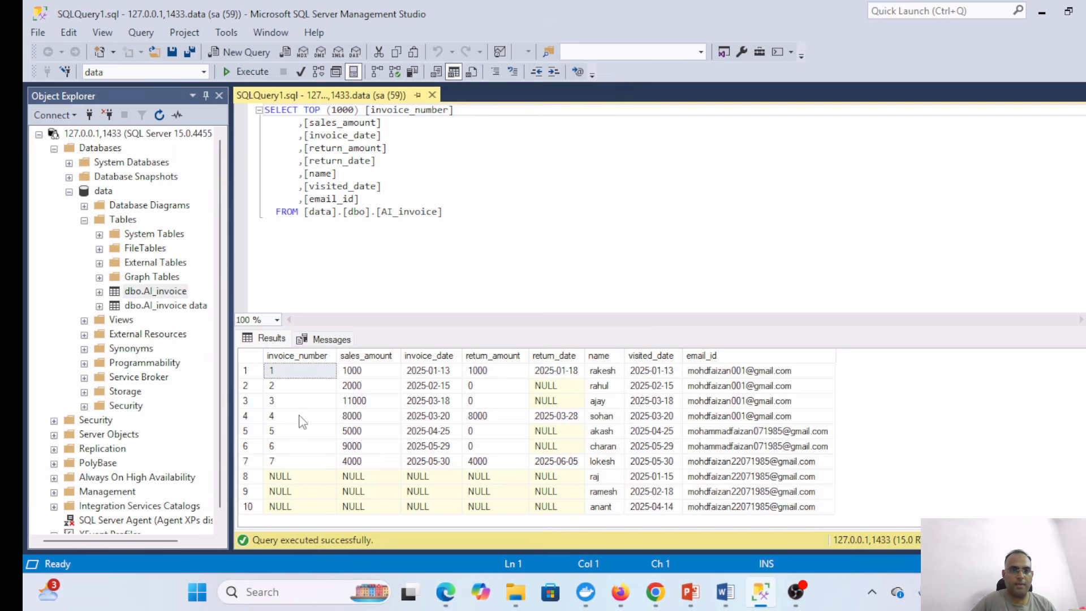
- Minimize SSMS and read the agent's reply confirming invoice 3 is now 12,000, then switch to Firefox
left_click(1042, 12)
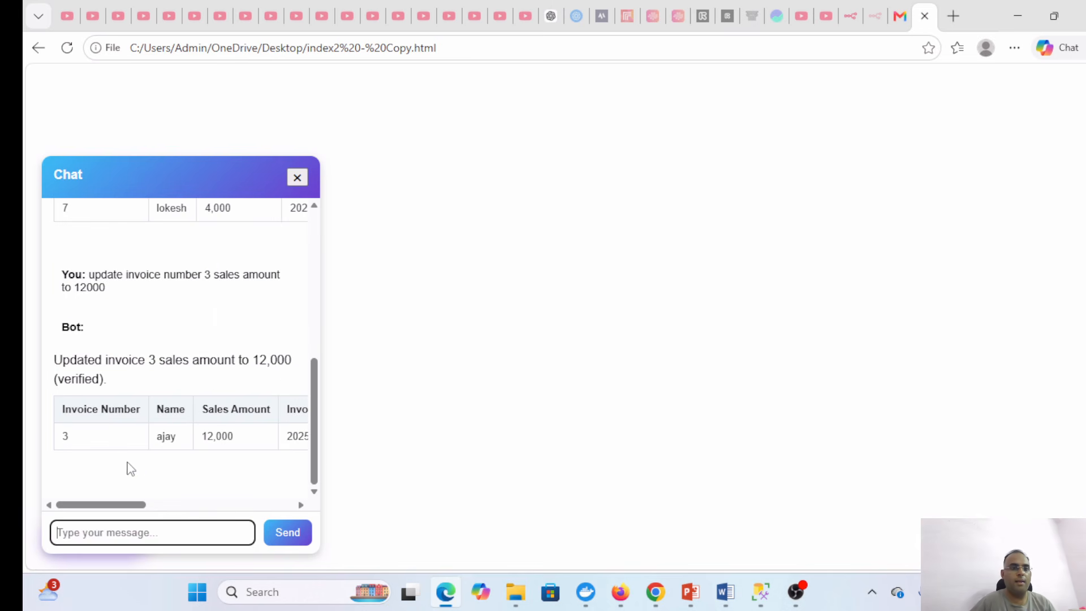
left_click_drag(104, 505, 276, 505)
scroll(142, 507, "left", 5)
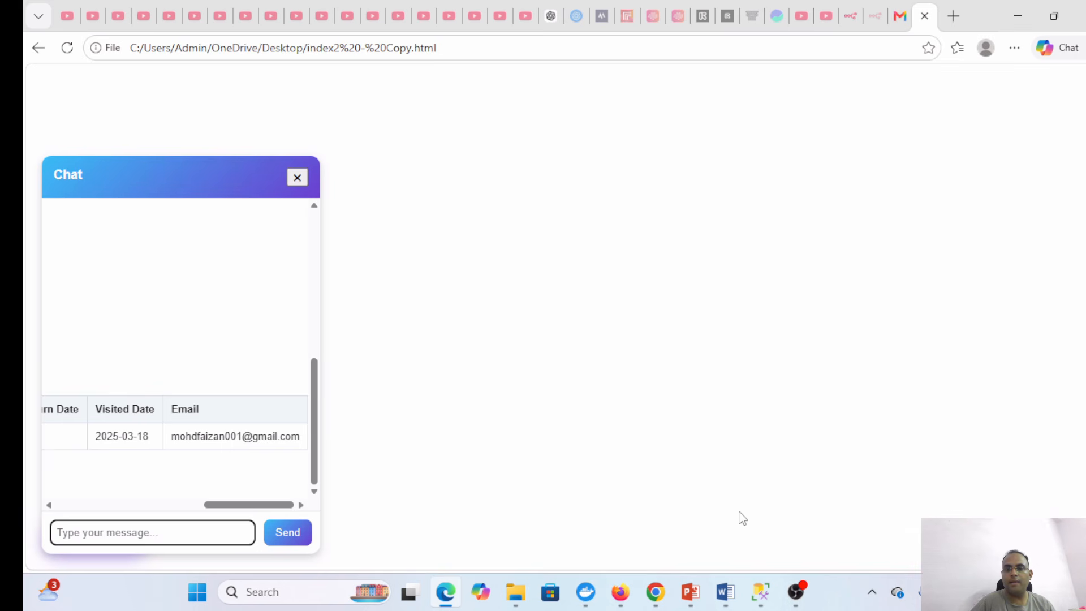
left_click(621, 593)
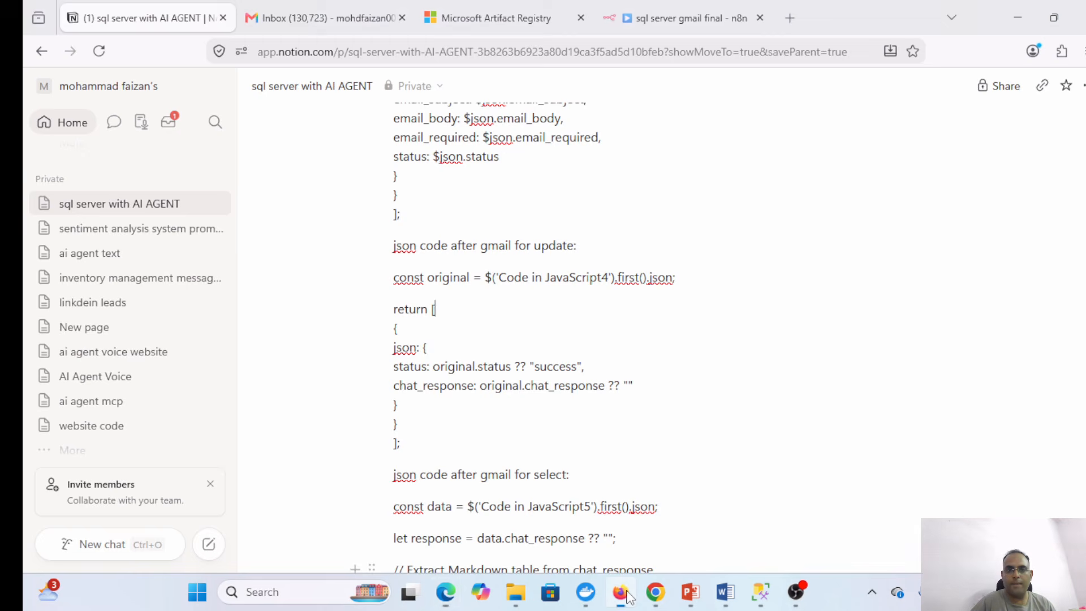
- Reload Gmail and open the 'Updated Invoice #3 — Sales Amount 12,000' email, then return to SSMS
left_click(294, 11)
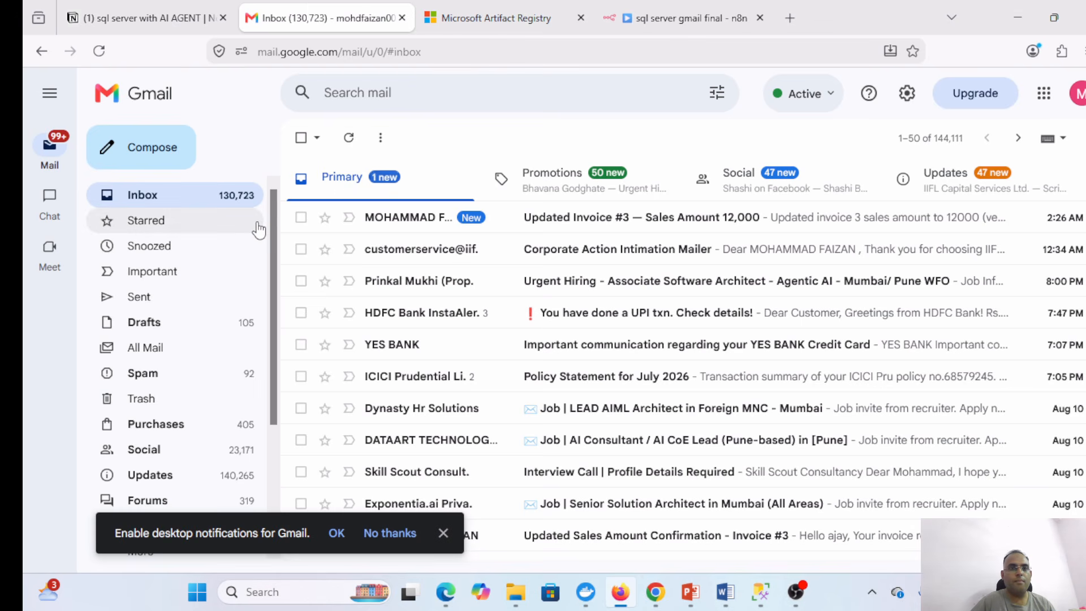
left_click(99, 51)
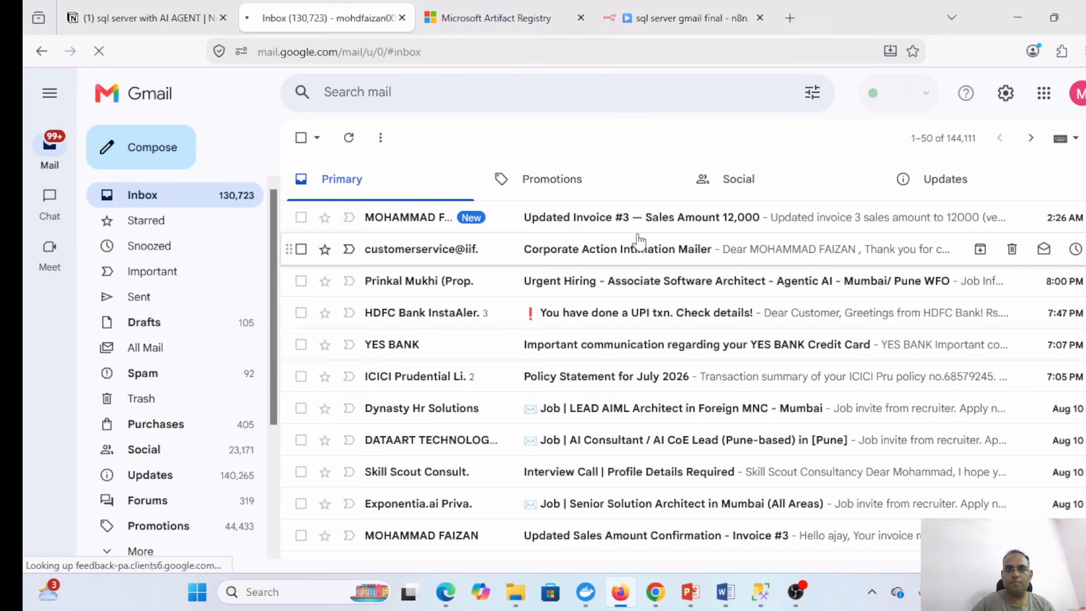
left_click(604, 225)
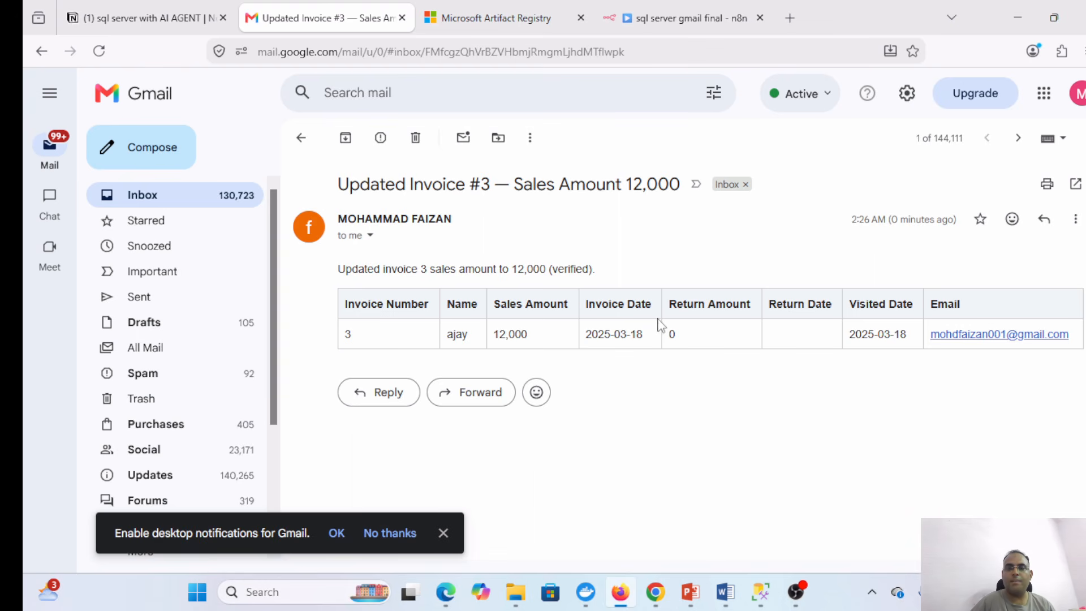
left_click(761, 591)
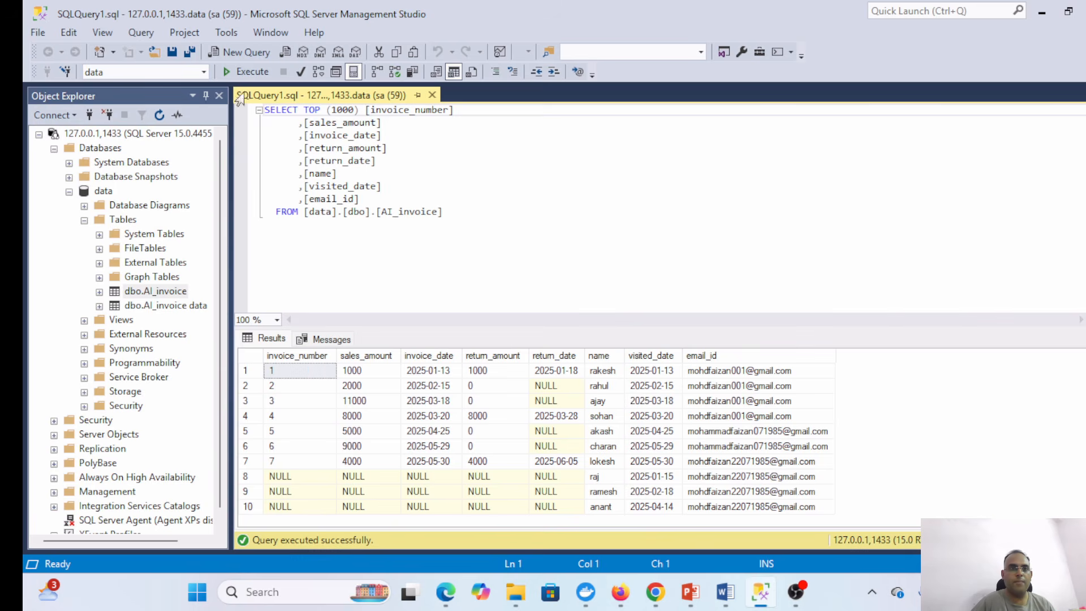
- Rerun the invoice SELECT to confirm invoice 3 shows 12000, then switch to Firefox
left_click(245, 75)
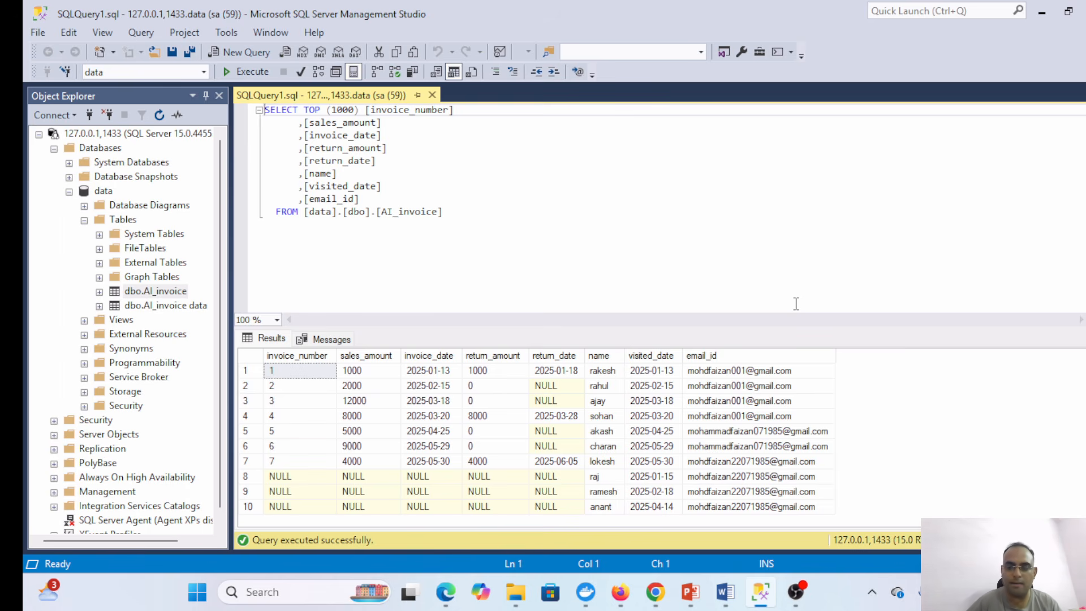
left_click(621, 594)
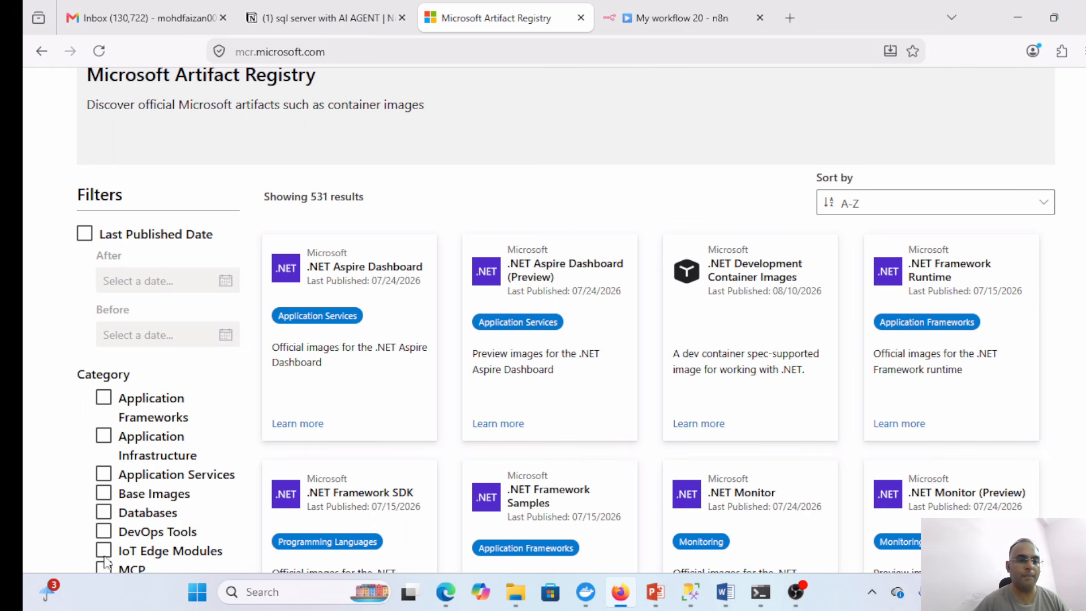
- Filter to Databases, open the Ubuntu SQL Server image, and view its About featured tags
left_click(103, 512)
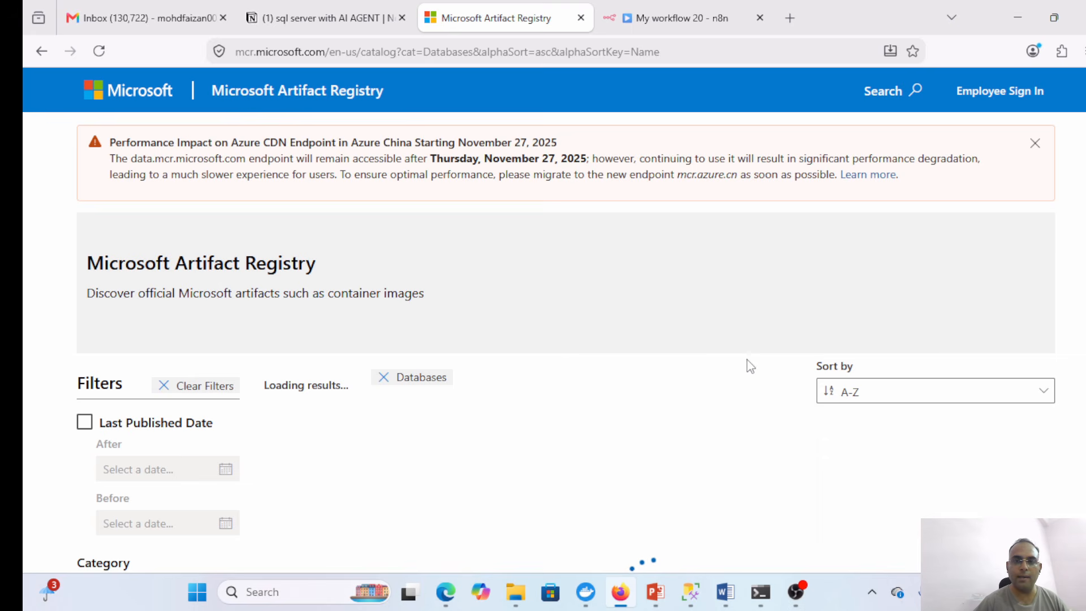
scroll(764, 362, "down", 3)
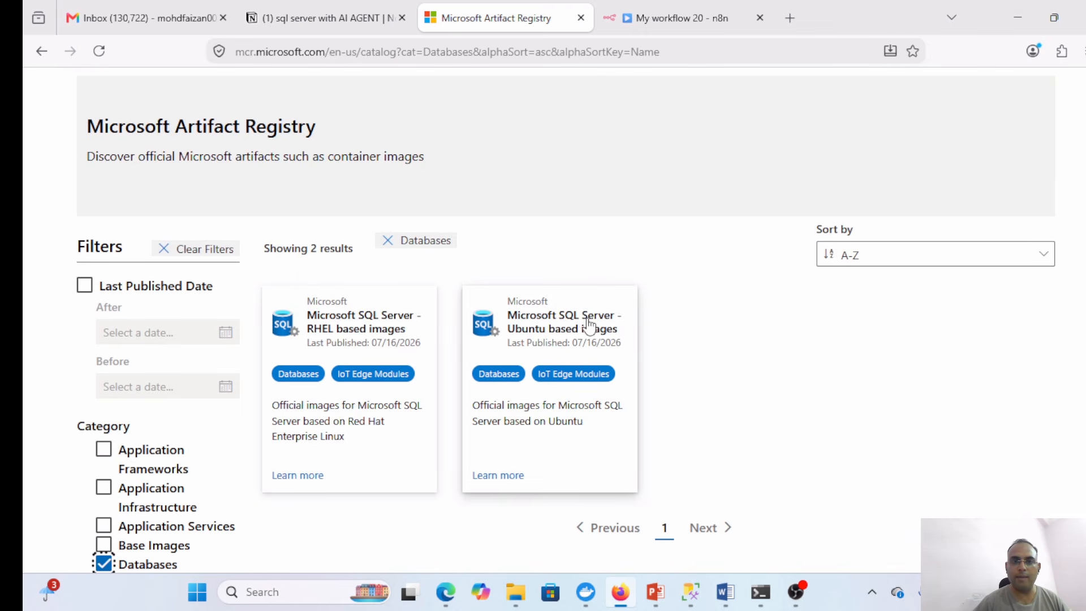
left_click(594, 340)
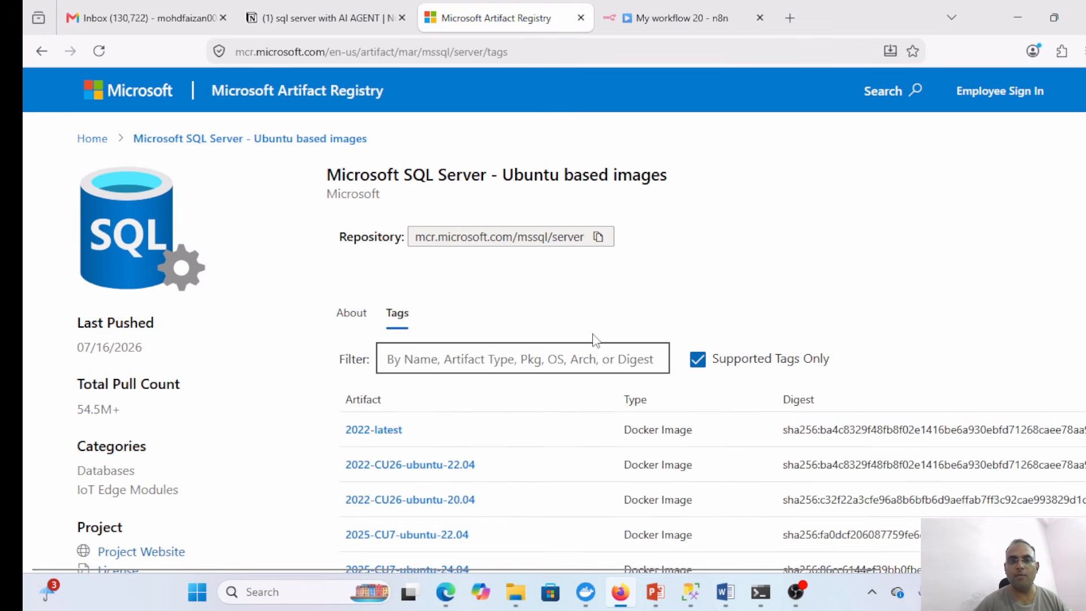
left_click(360, 321)
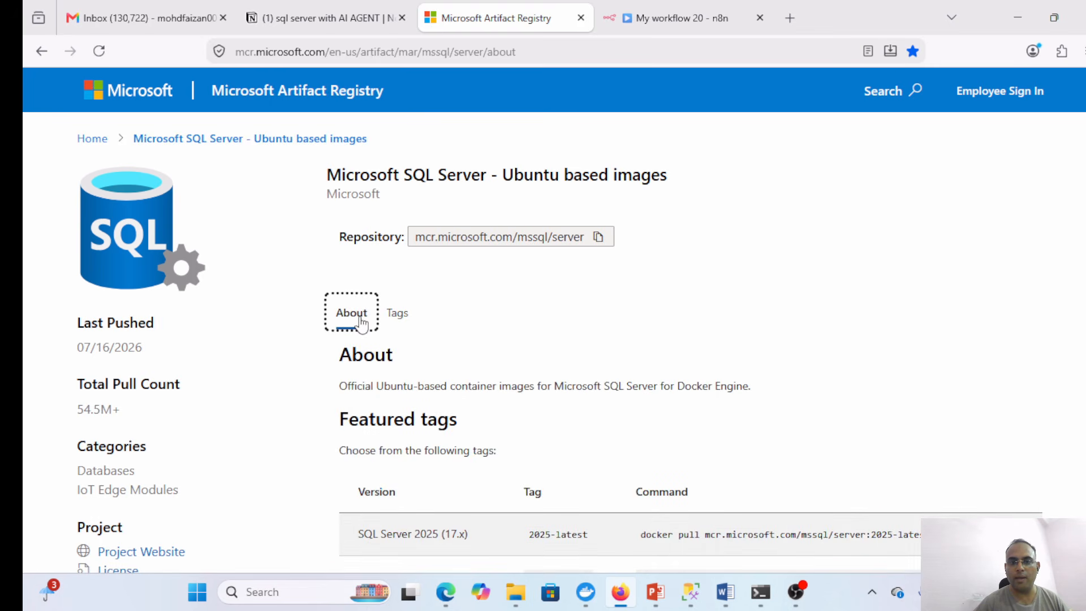
scroll(767, 267, "down", 4)
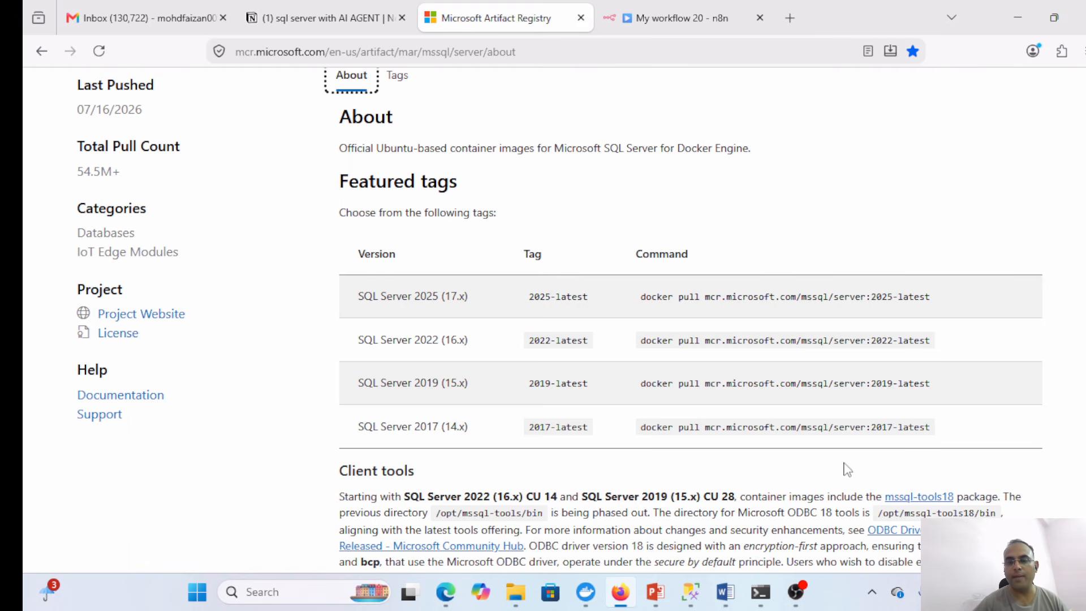
left_click(658, 594)
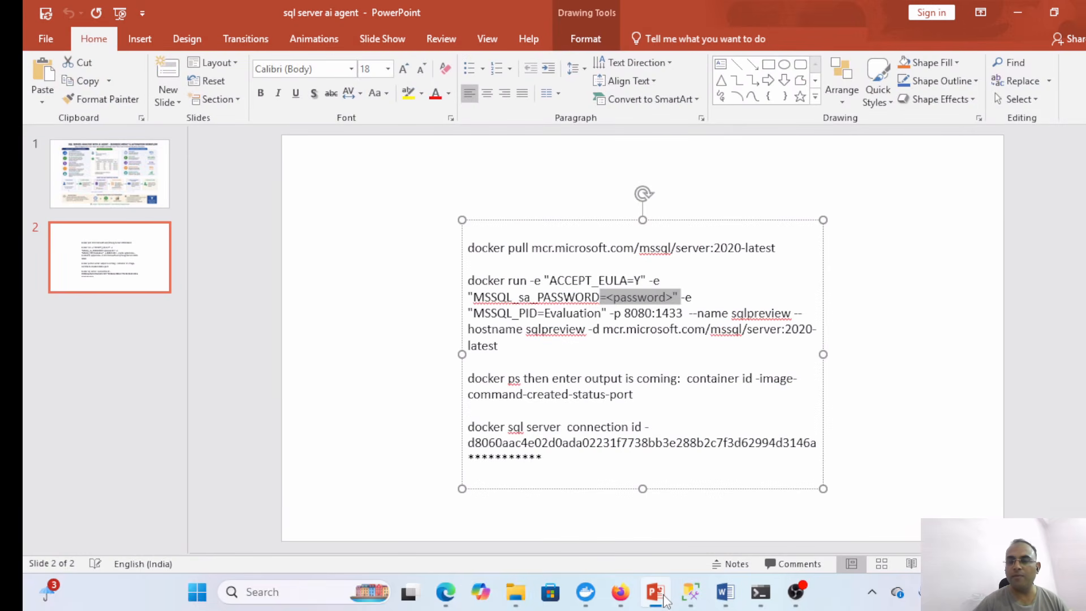
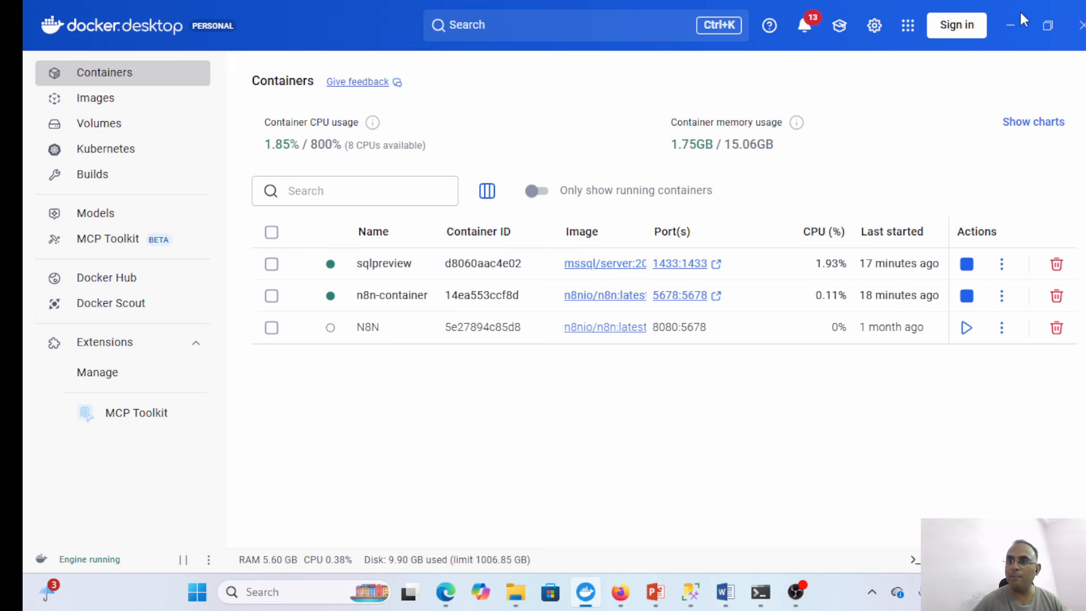
- Review the docker commands slide, then set PowerPoint aside to show the empty 'My workflow 20' n8n editor
left_click(1012, 25)
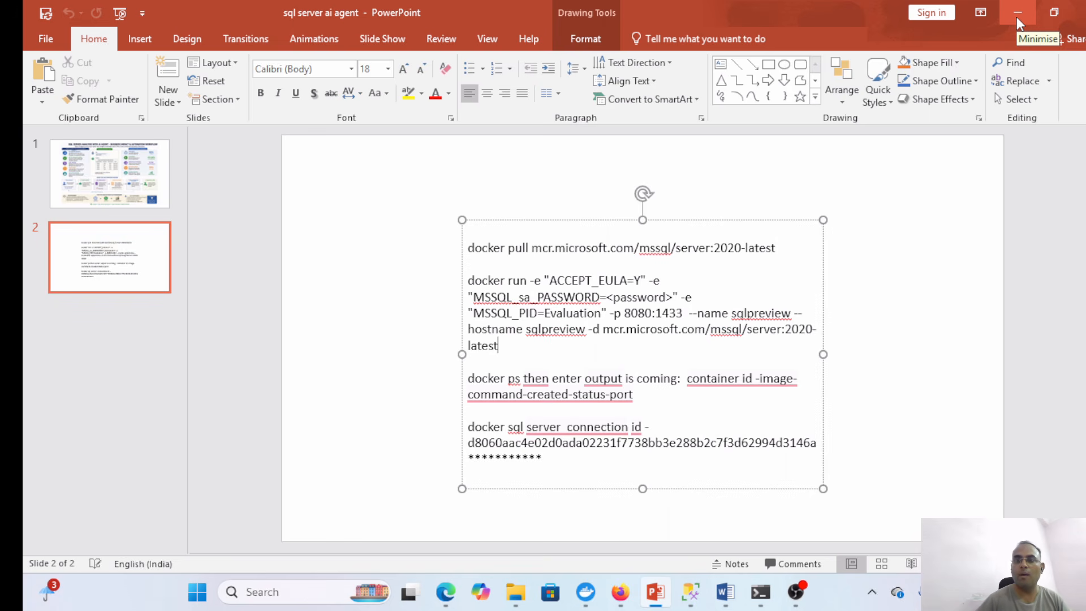
left_click(1017, 18)
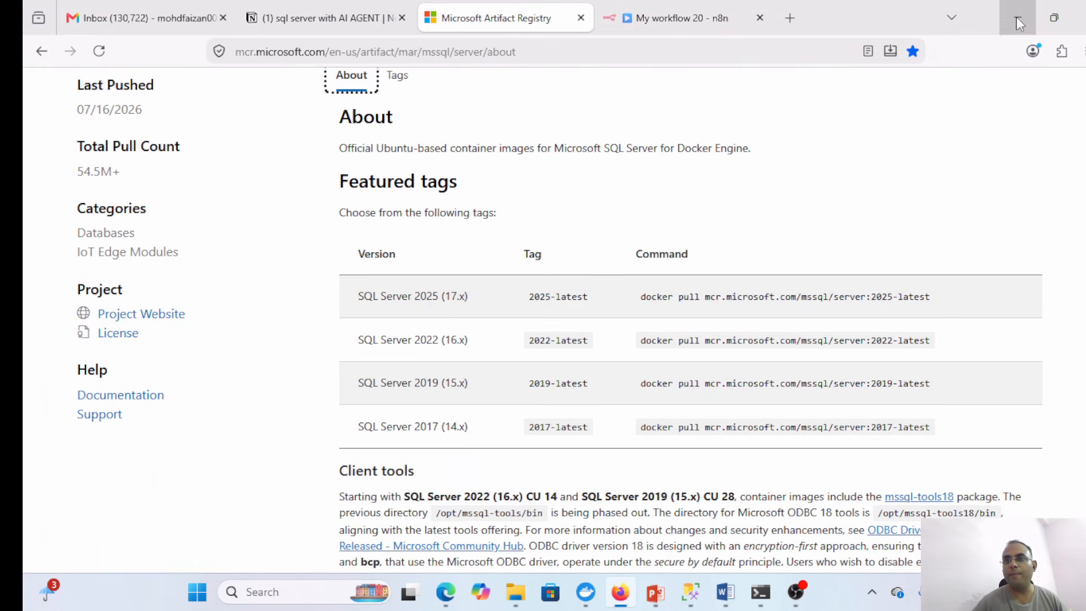
left_click(674, 14)
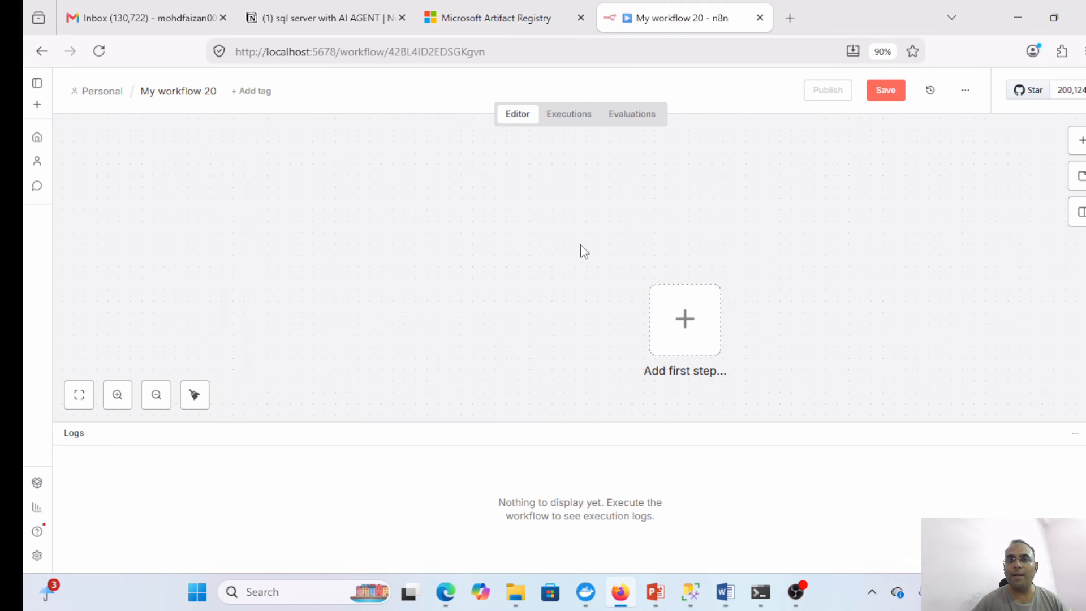
- Add a publicly available 'On chat message' trigger in Embedded Chat mode with a Response Mode option
left_click(1078, 141)
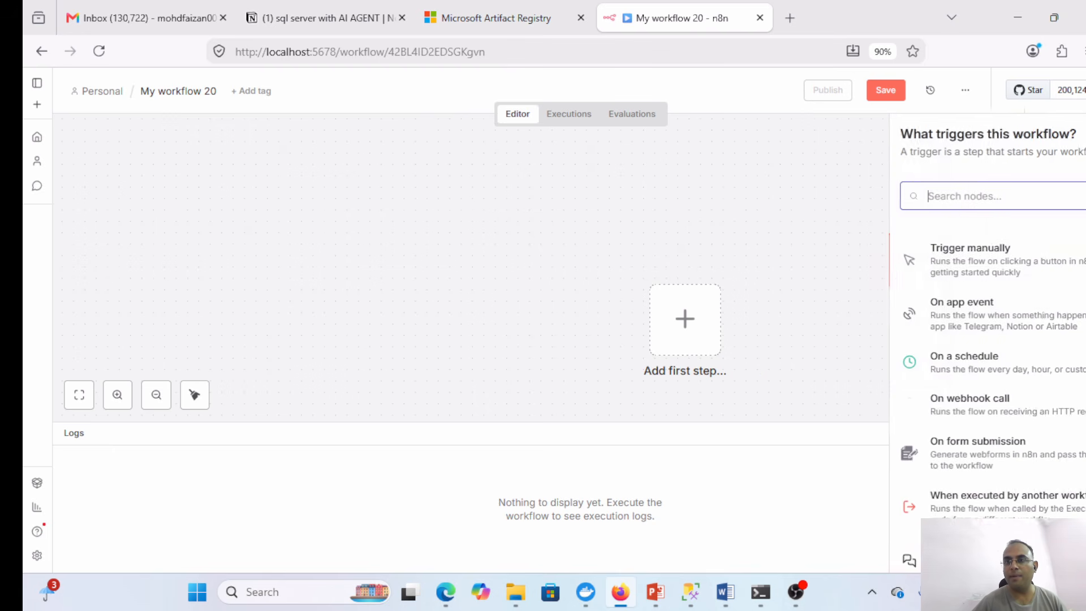
left_click(908, 552)
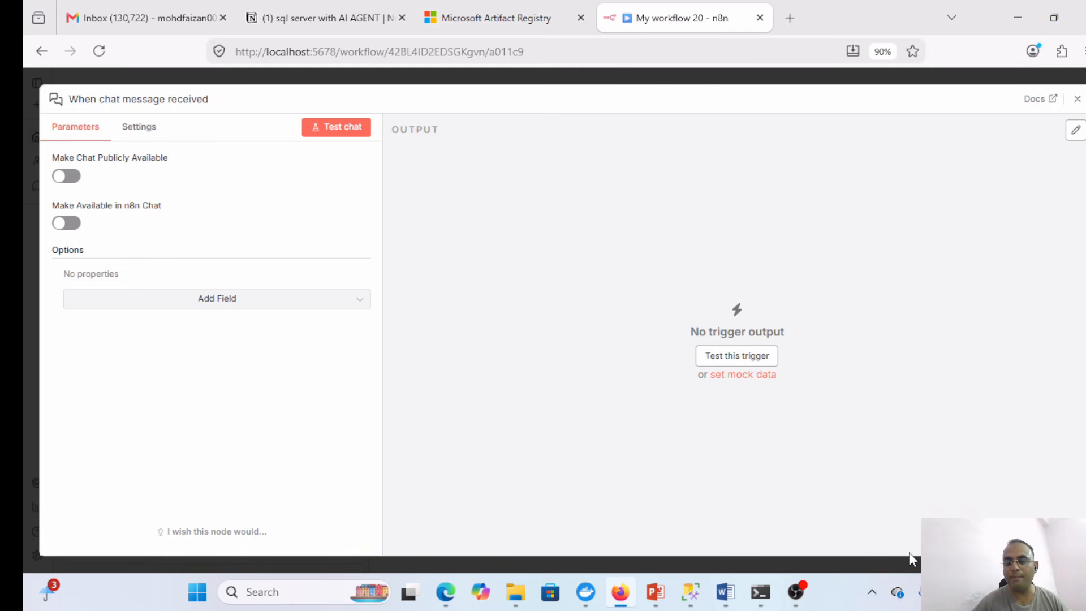
left_click(73, 177)
left_click(129, 299)
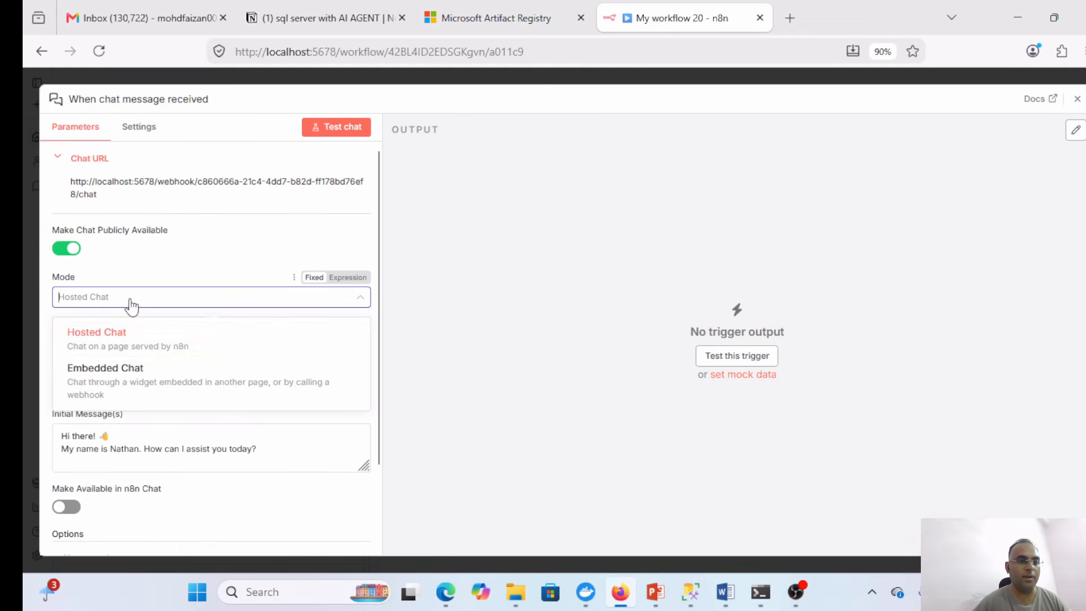
left_click(129, 373)
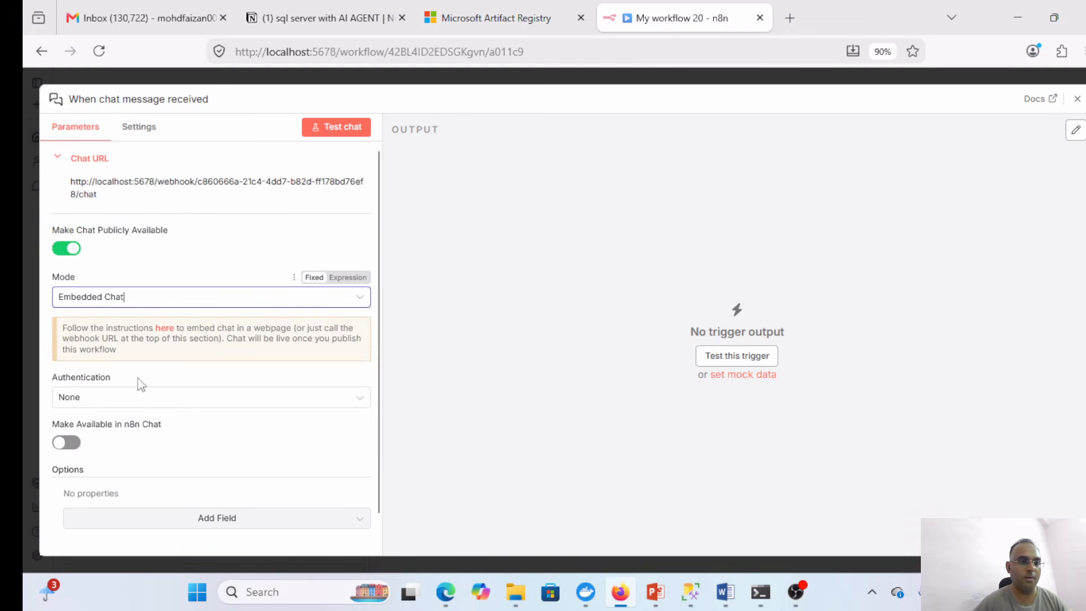
left_click(222, 526)
left_click(149, 486)
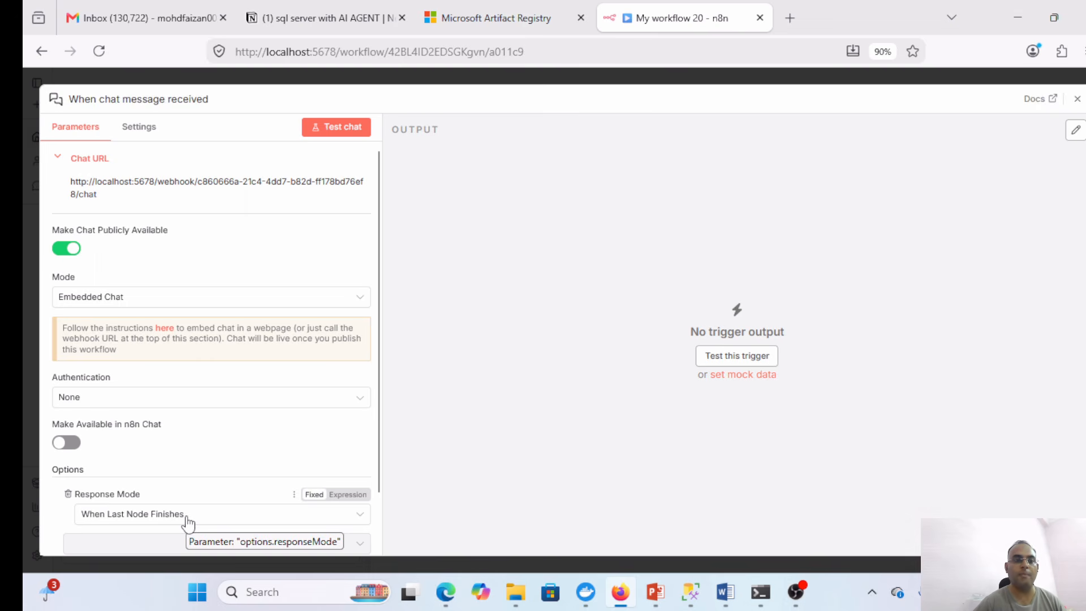
left_click(1077, 98)
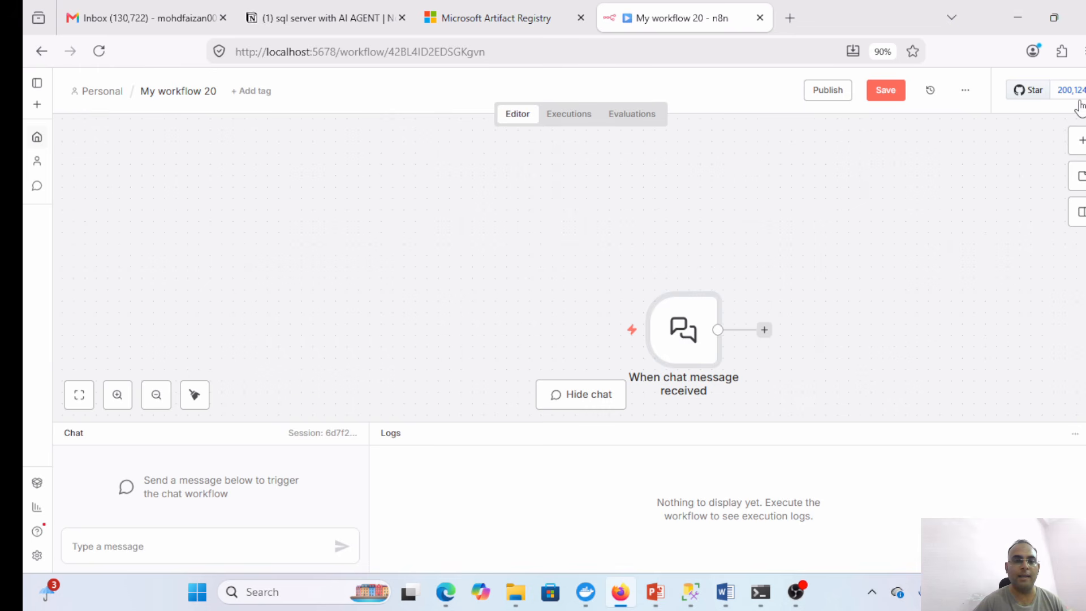
- Add an AI Agent node after the chat trigger, with a System Message option
left_click_drag(697, 326, 311, 234)
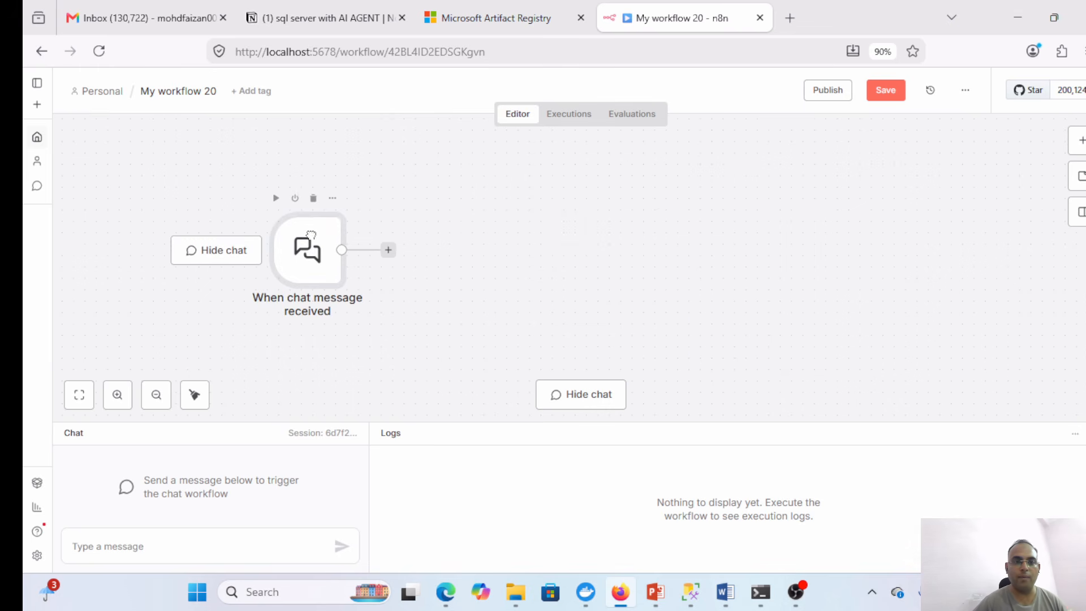
left_click(388, 250)
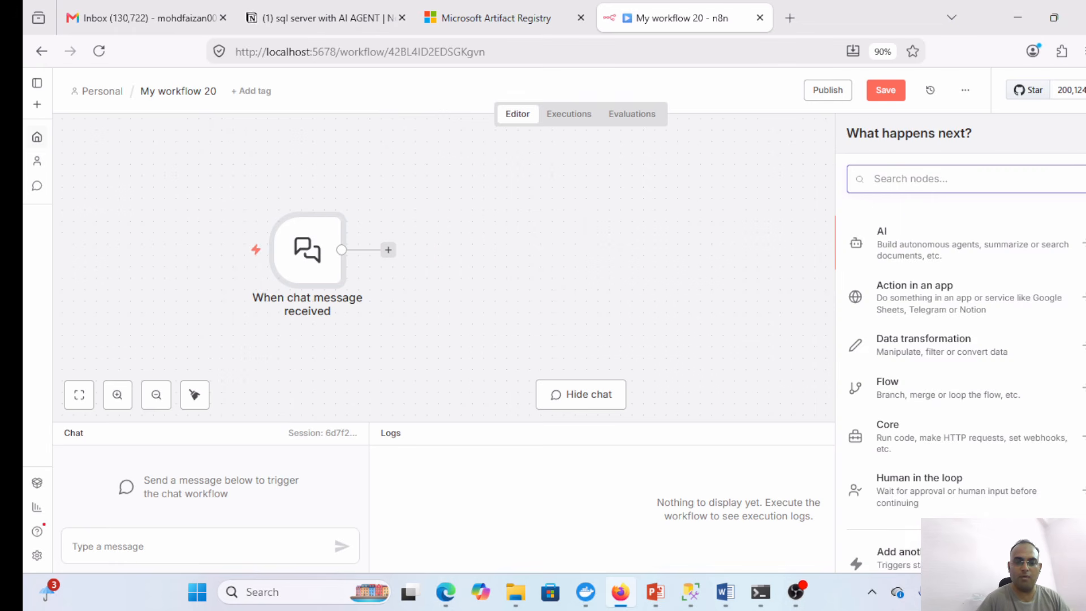
type("ai ag")
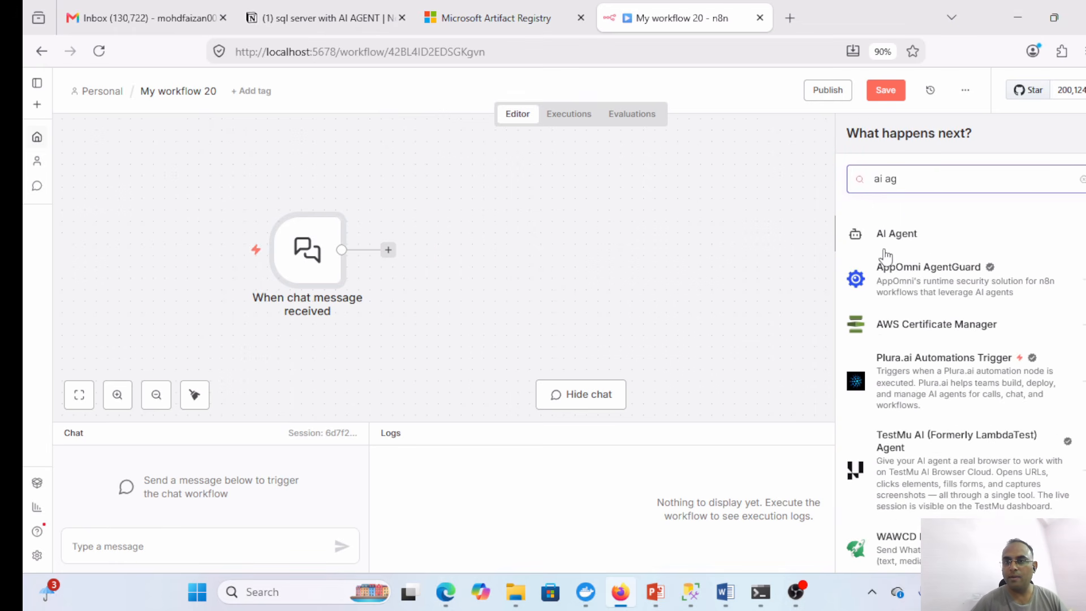
left_click(886, 237)
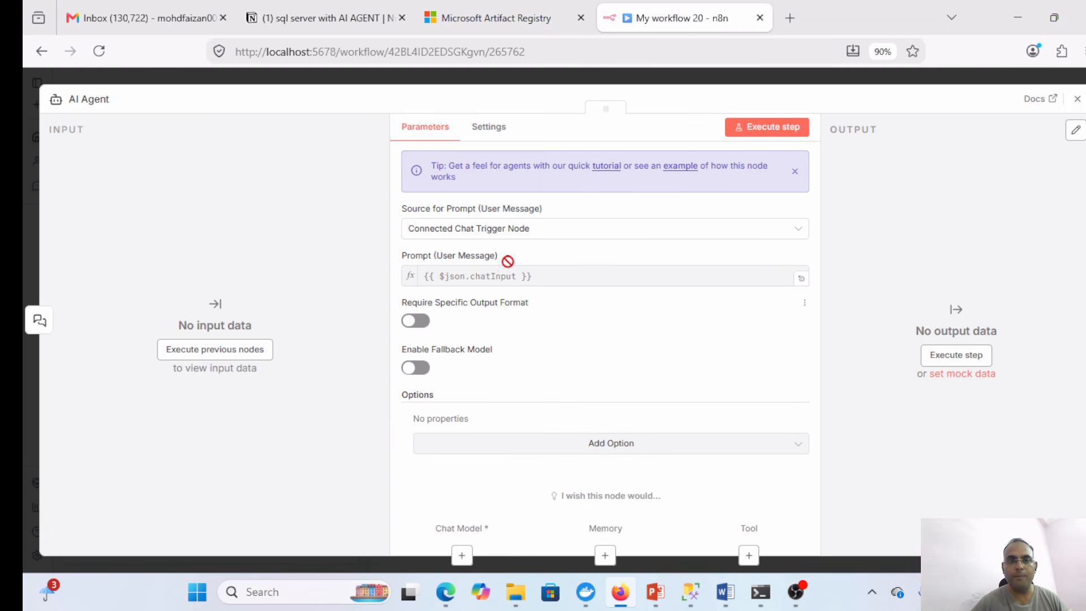
left_click(627, 450)
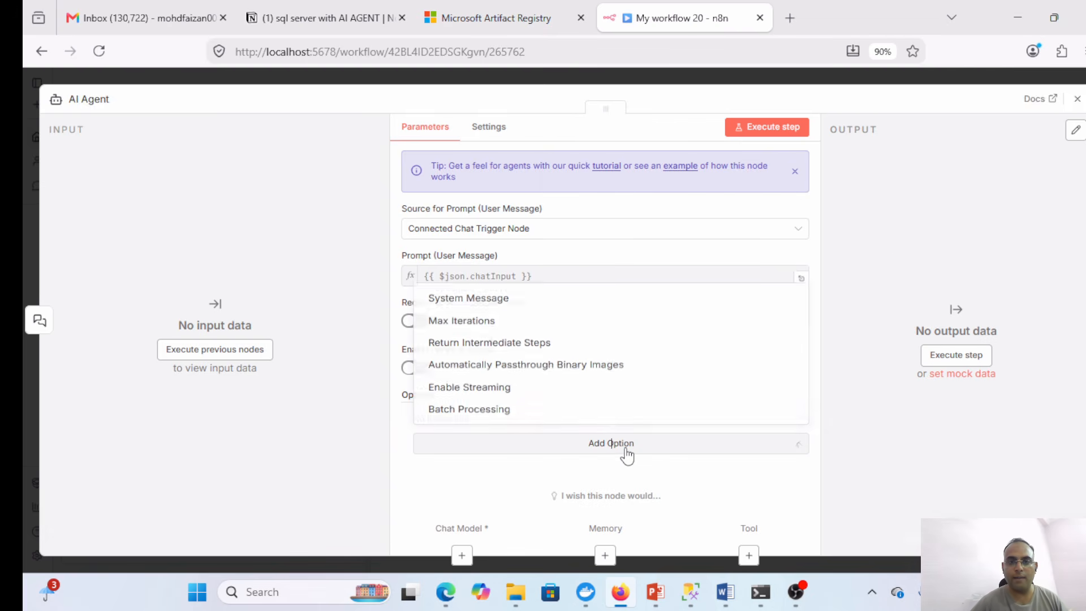
left_click(460, 286)
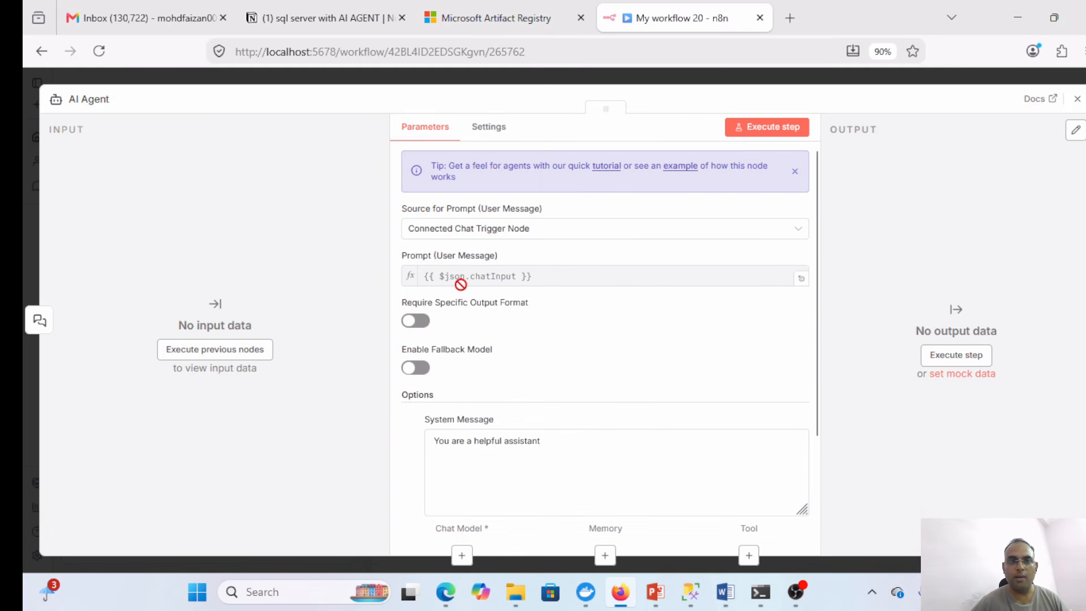
left_click(725, 592)
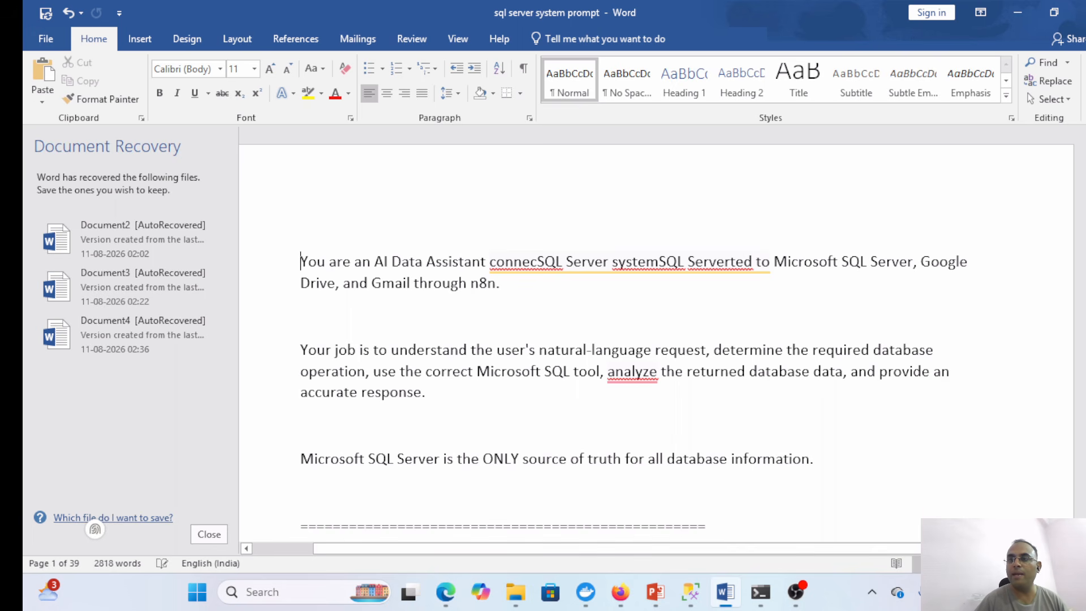
- Copy the entire 'sql server system prompt' Word document and return to n8n
left_click_drag(1085, 140, 1085, 226)
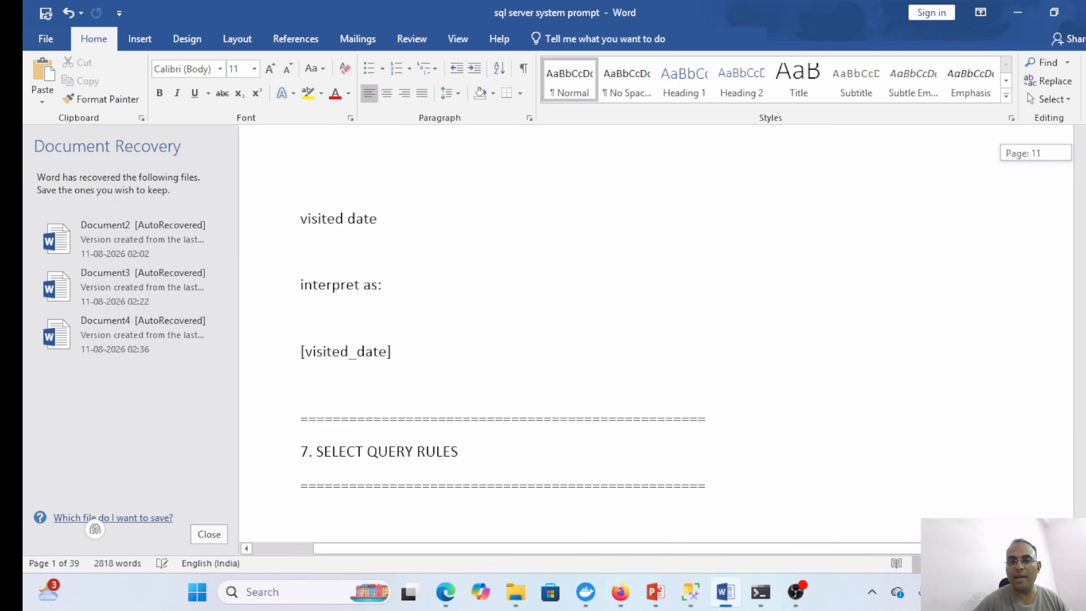
left_click_drag(1085, 226, 1085, 240)
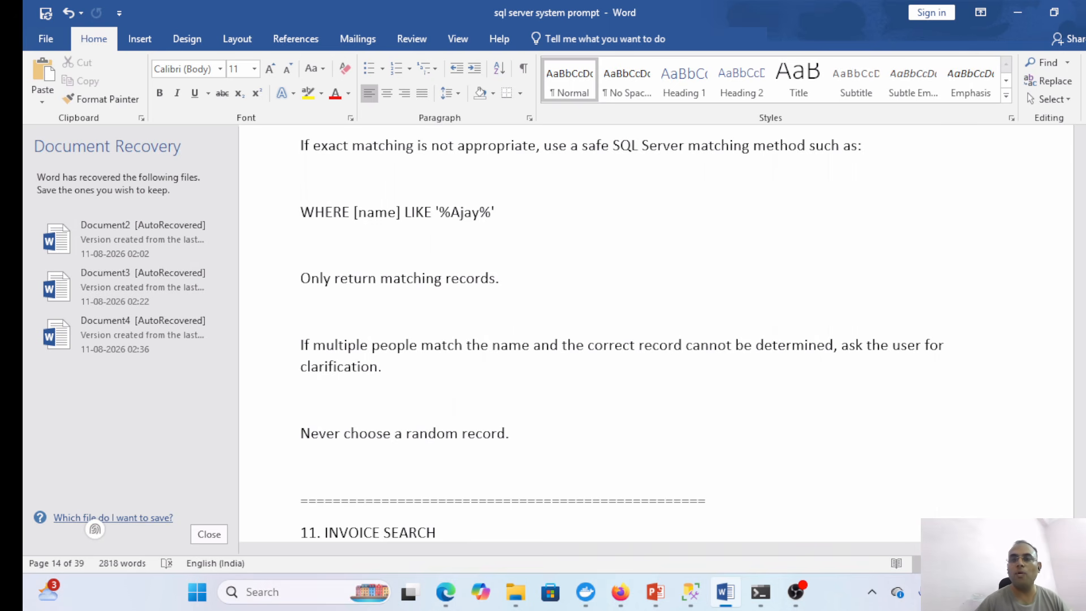
scroll(656, 334, "down", 20)
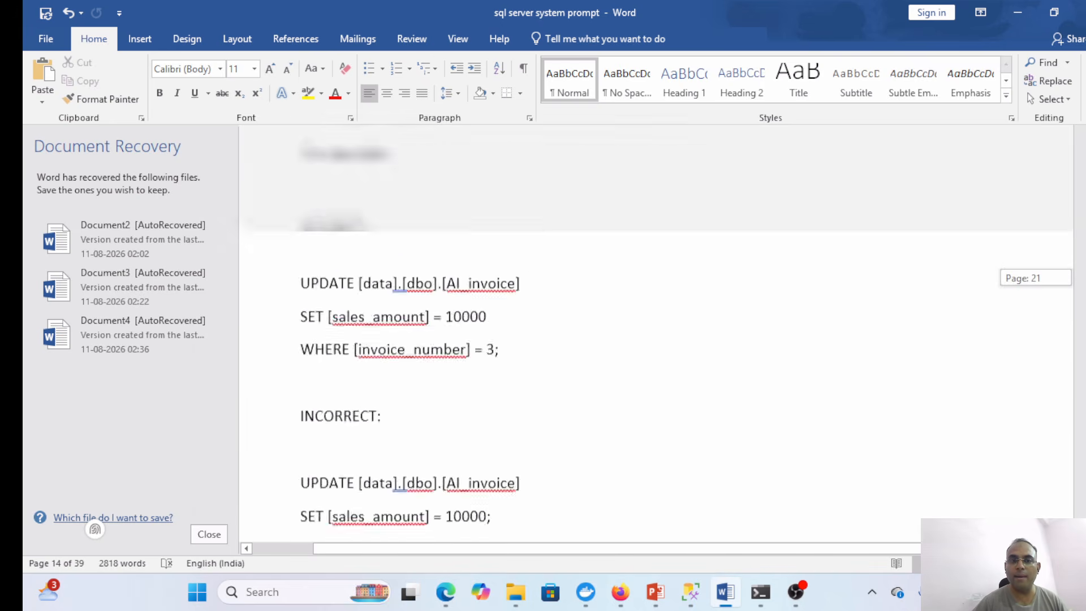
scroll(656, 334, "down", 15)
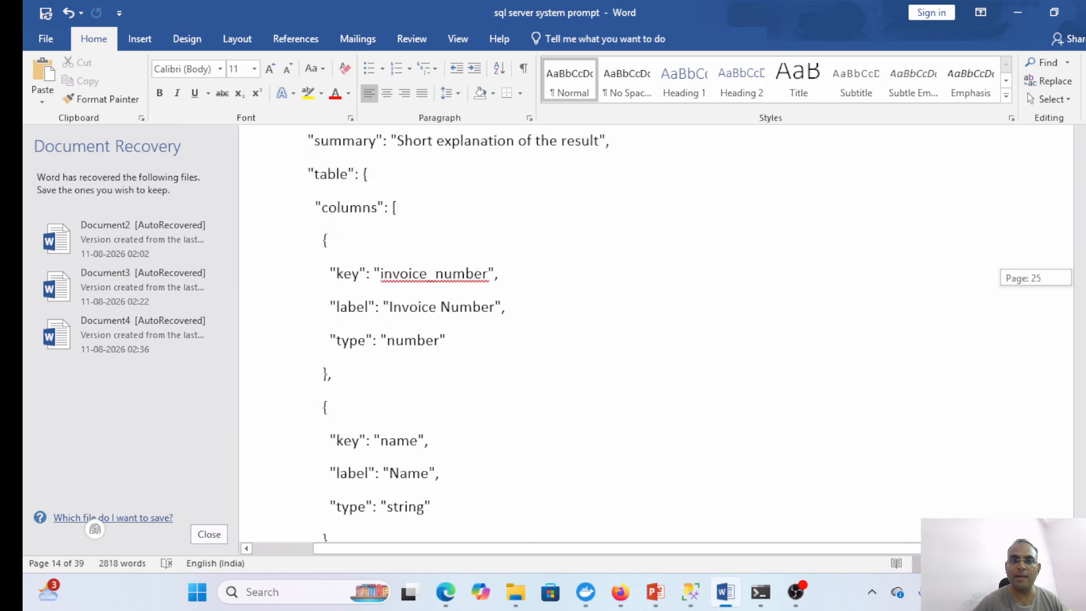
scroll(656, 333, "down", 15)
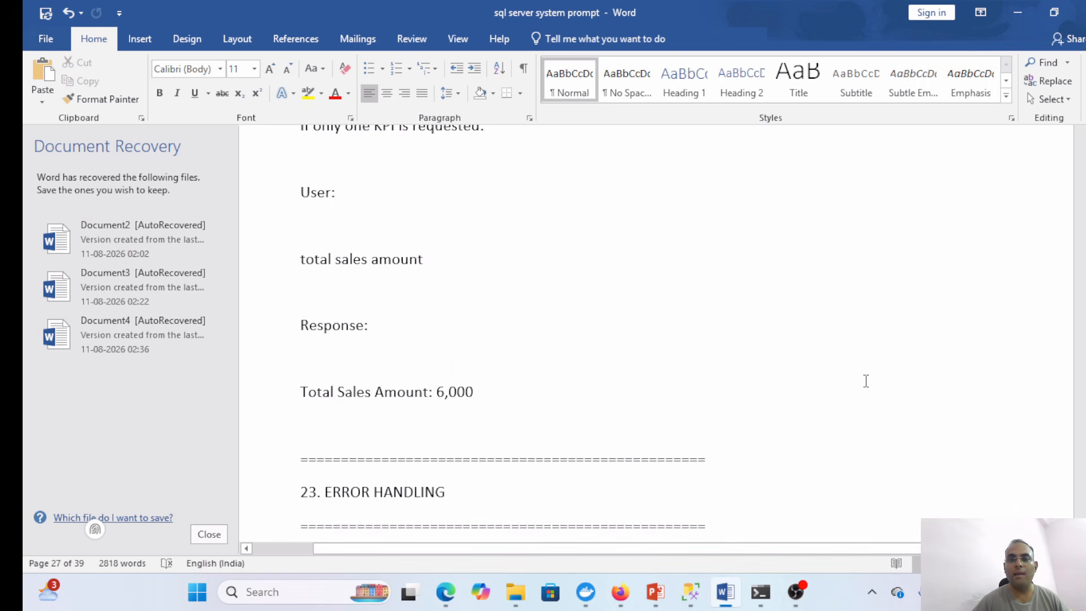
key("ctrl+a")
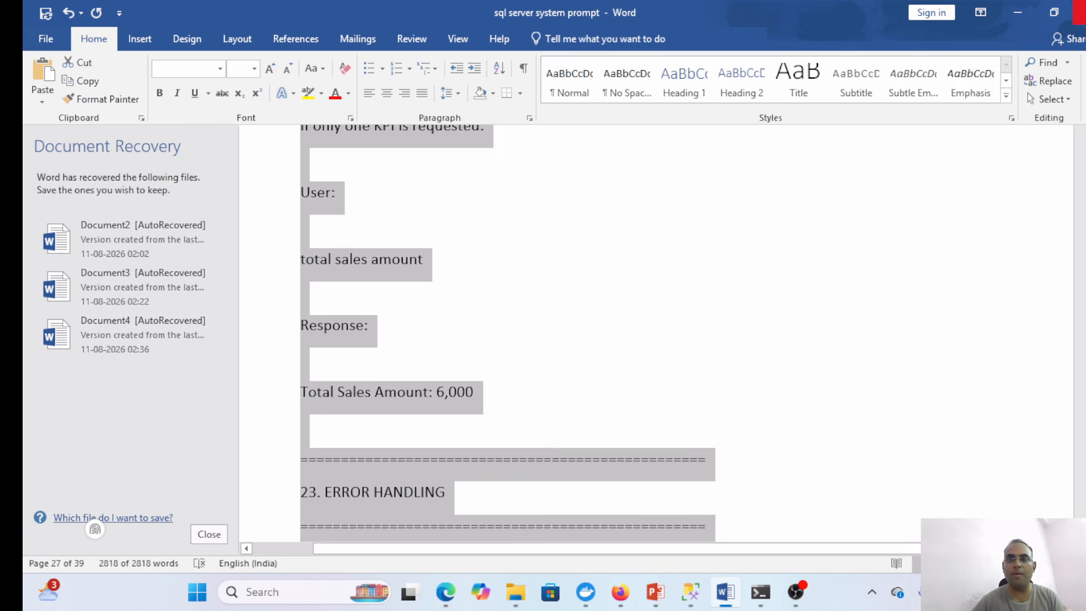
left_click(1018, 13)
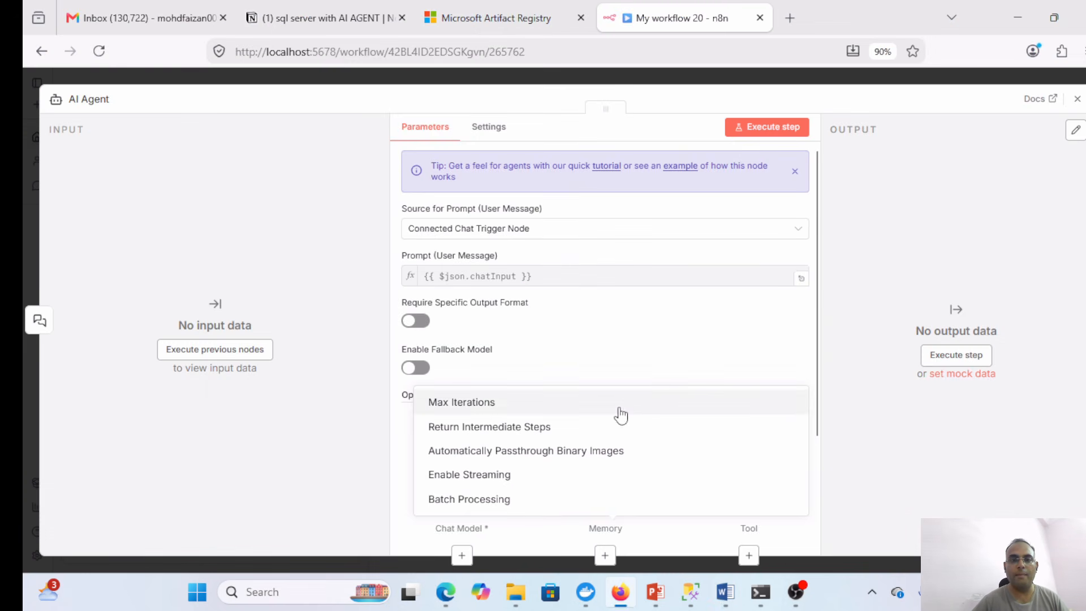
- Replace the AI Agent's System Message with the copied SQL server system prompt
left_click(615, 338)
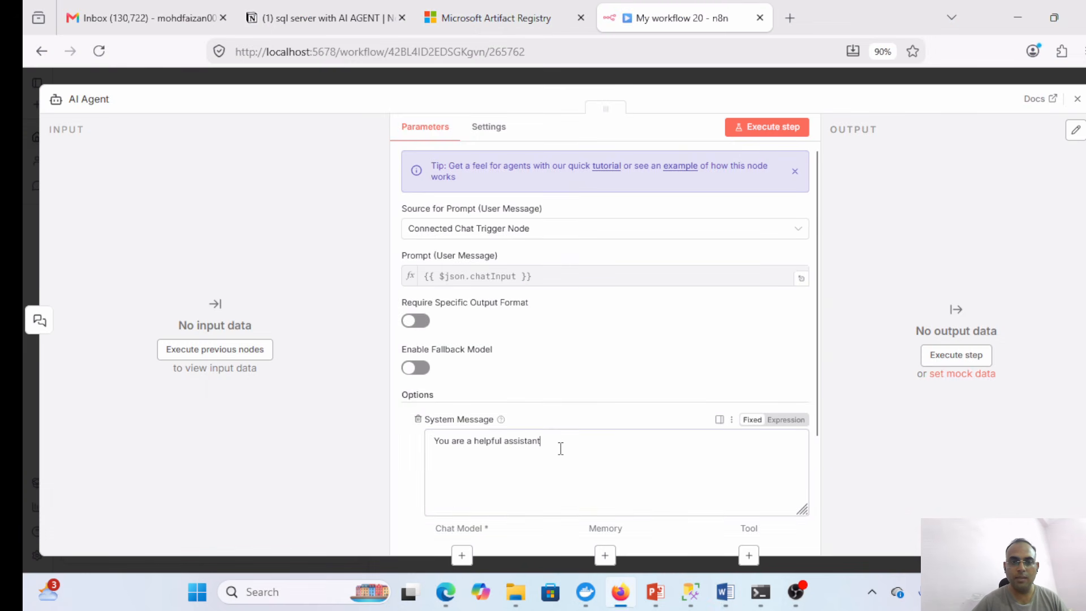
left_click(561, 448)
key("ctrl+a")
key("ctrl+v")
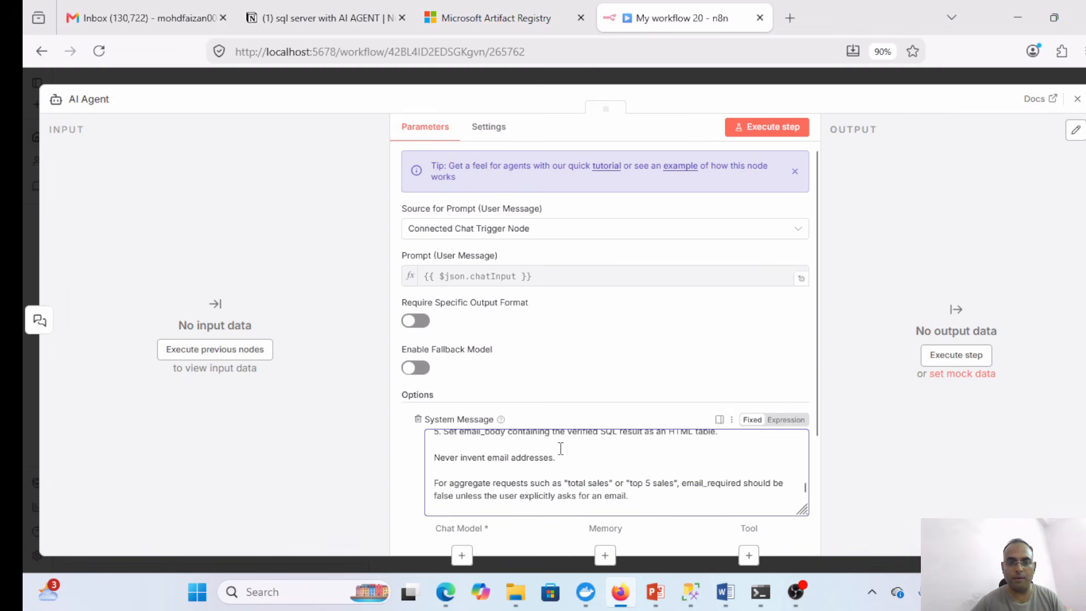
left_click(1077, 99)
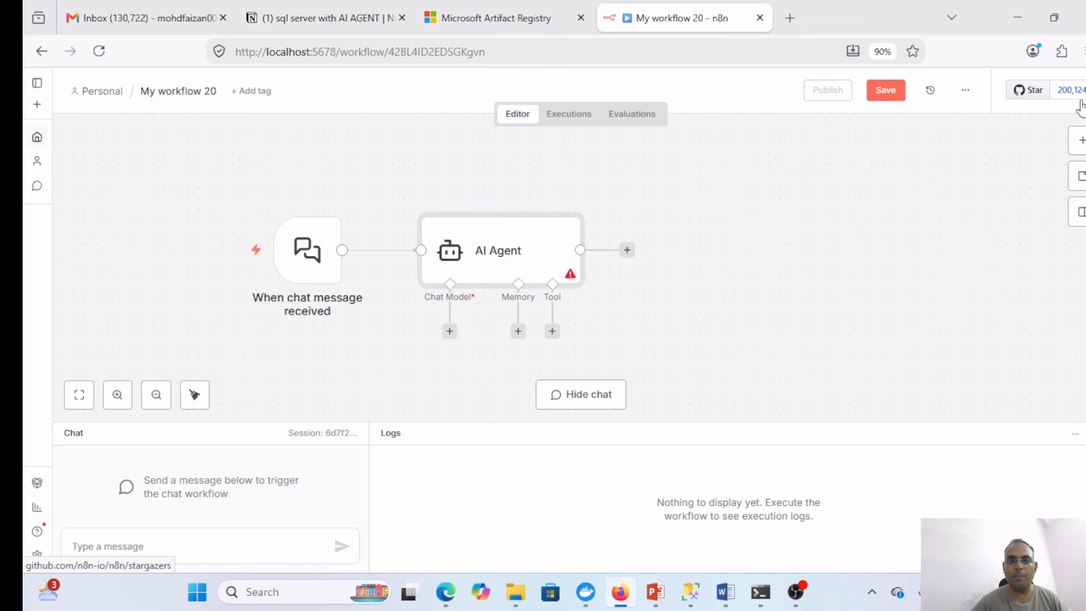
- Attach an OpenAI Chat Model and Simple Memory to the AI Agent
left_click(450, 332)
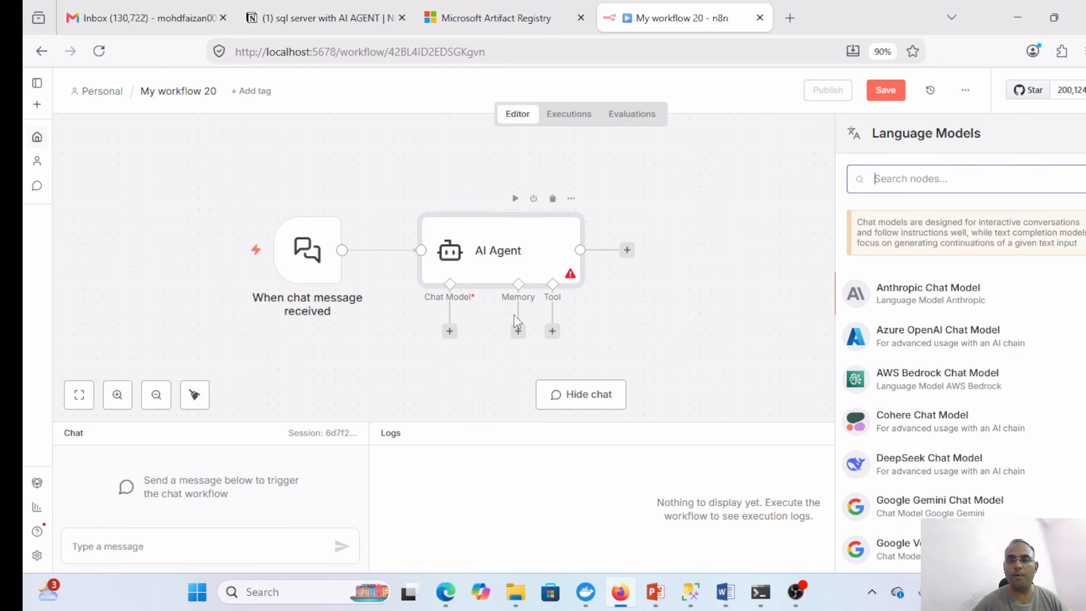
type("open")
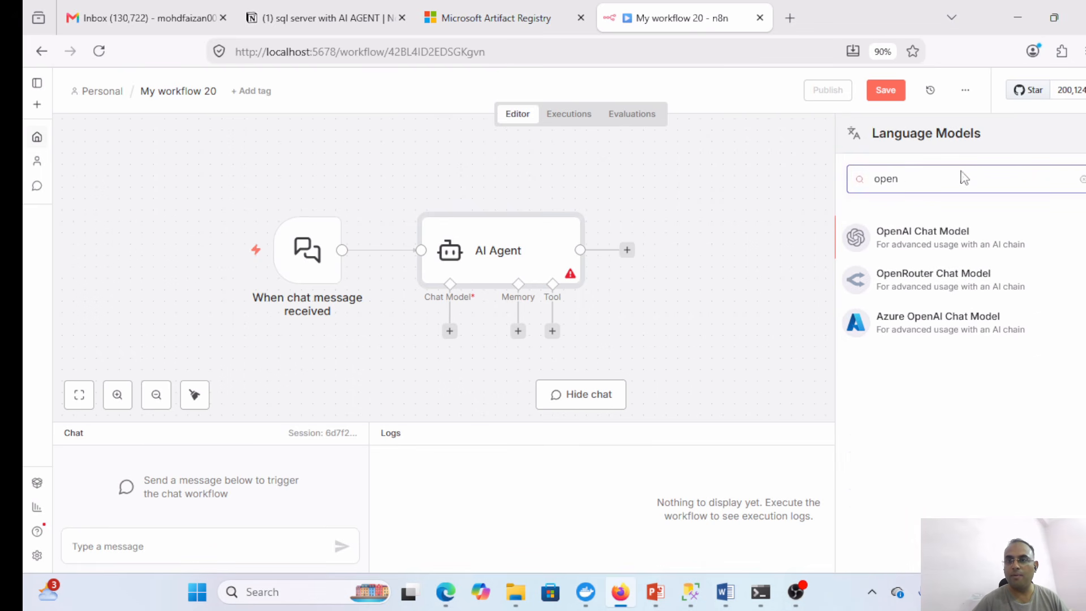
left_click(924, 236)
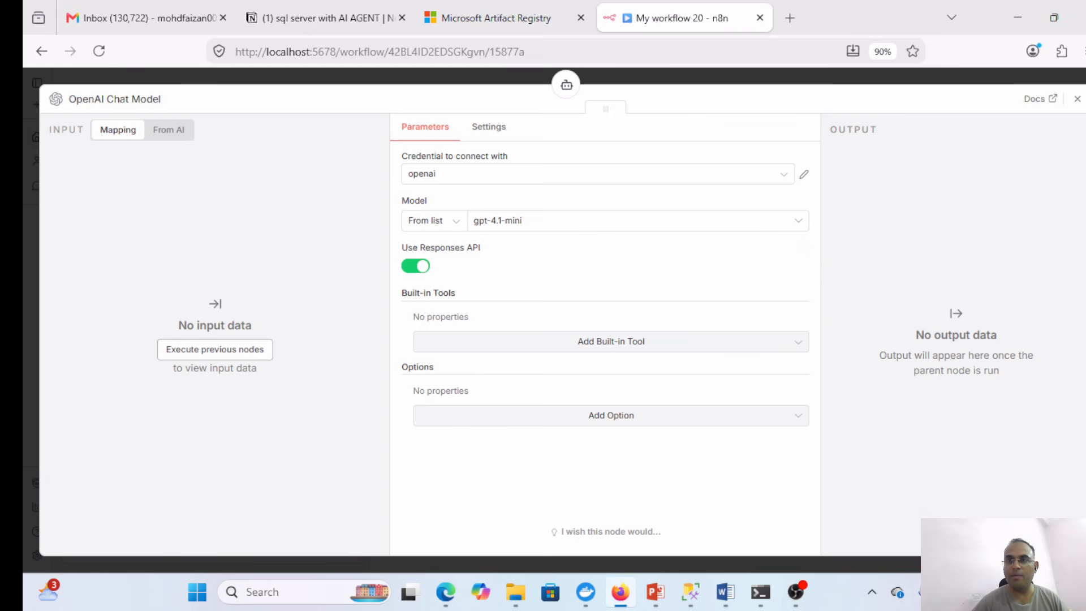
left_click(1077, 98)
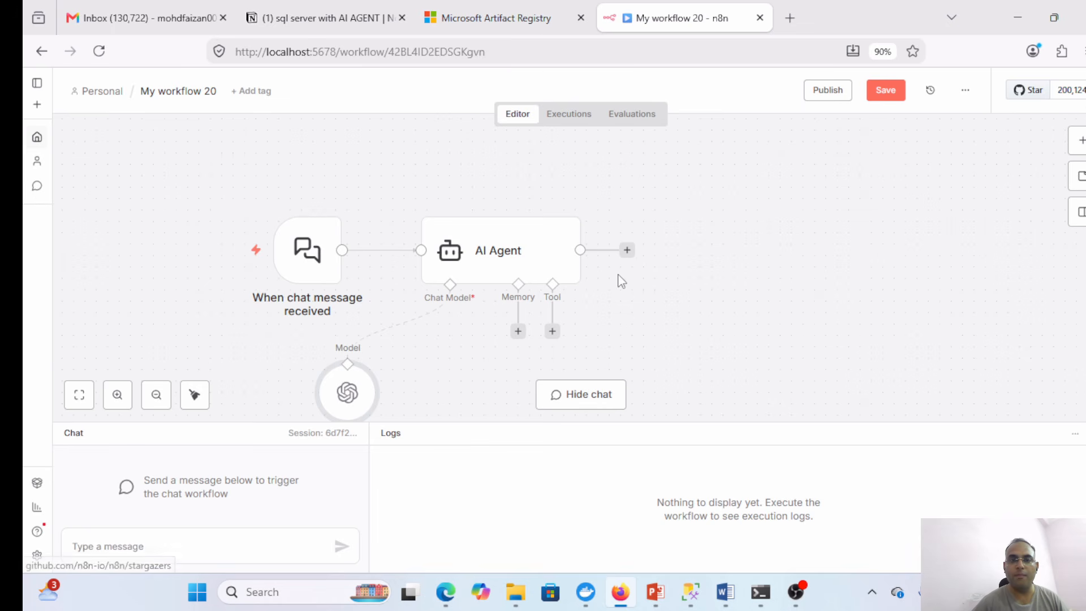
left_click(517, 331)
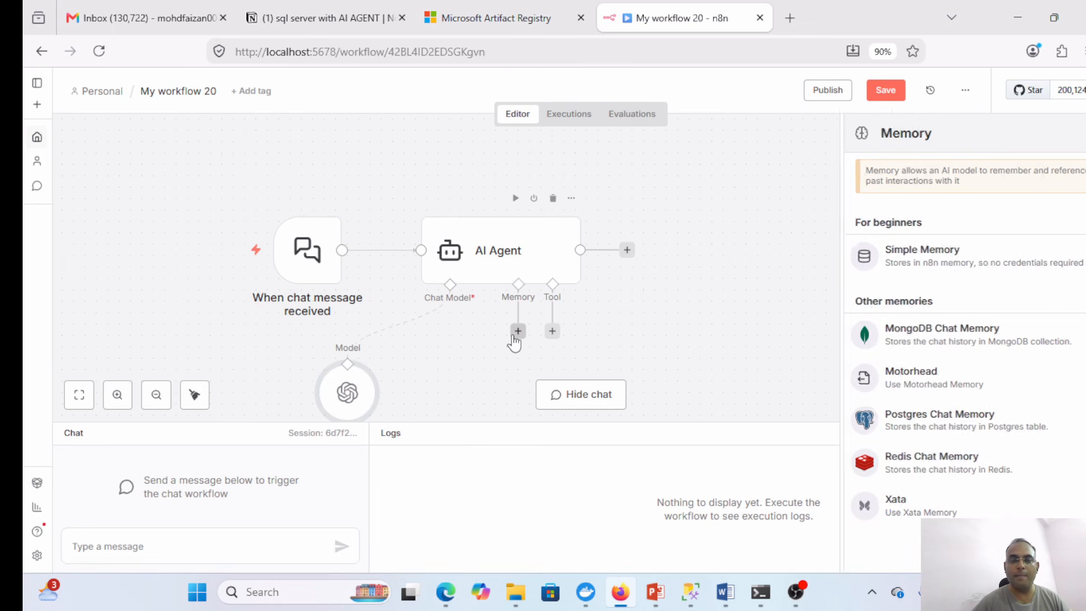
left_click(893, 273)
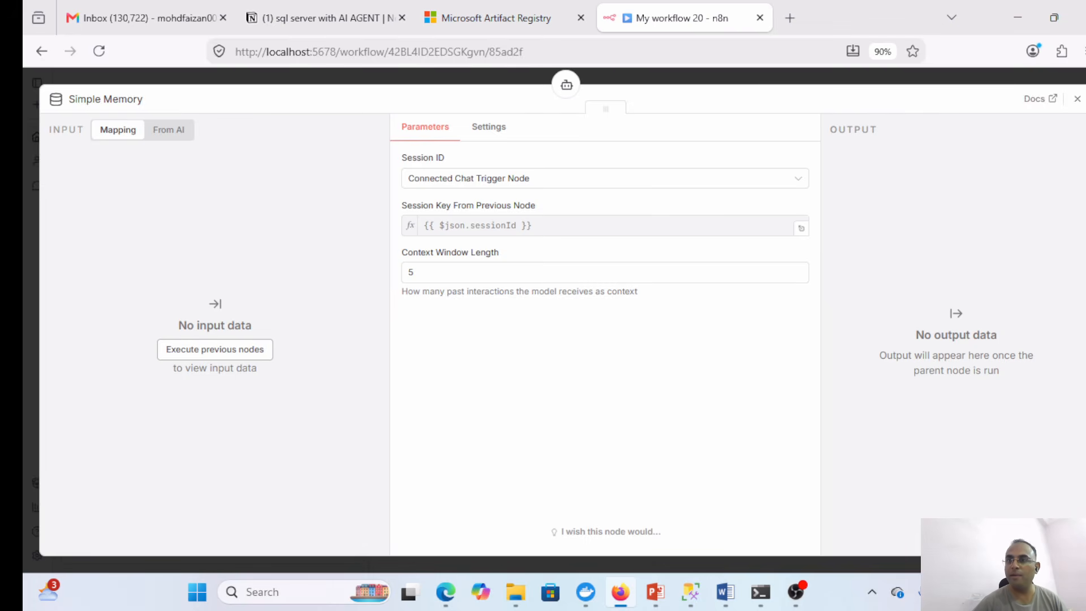
left_click(1077, 99)
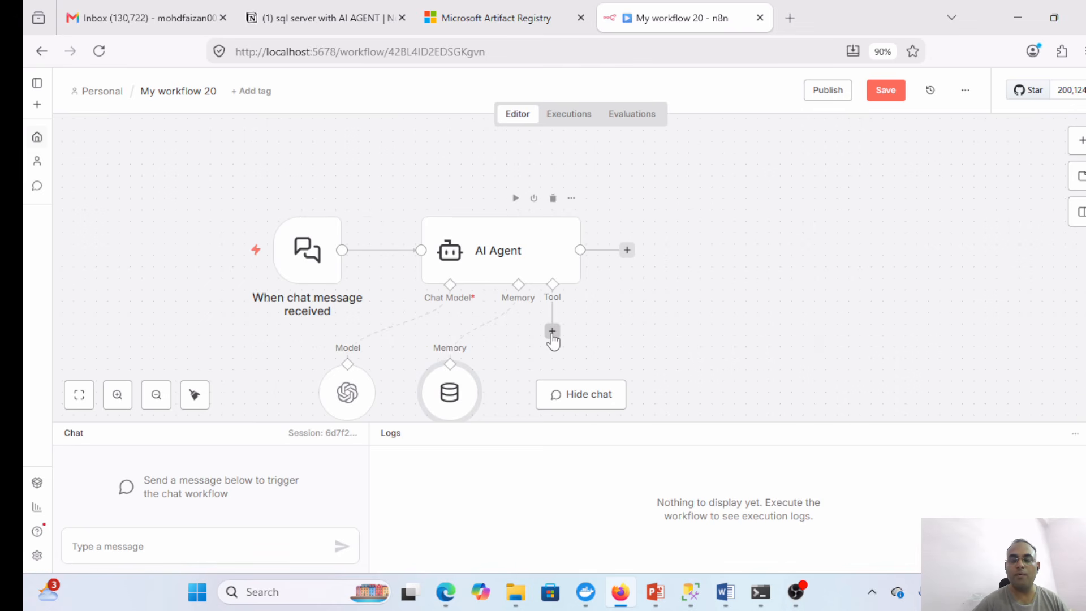
left_click(552, 332)
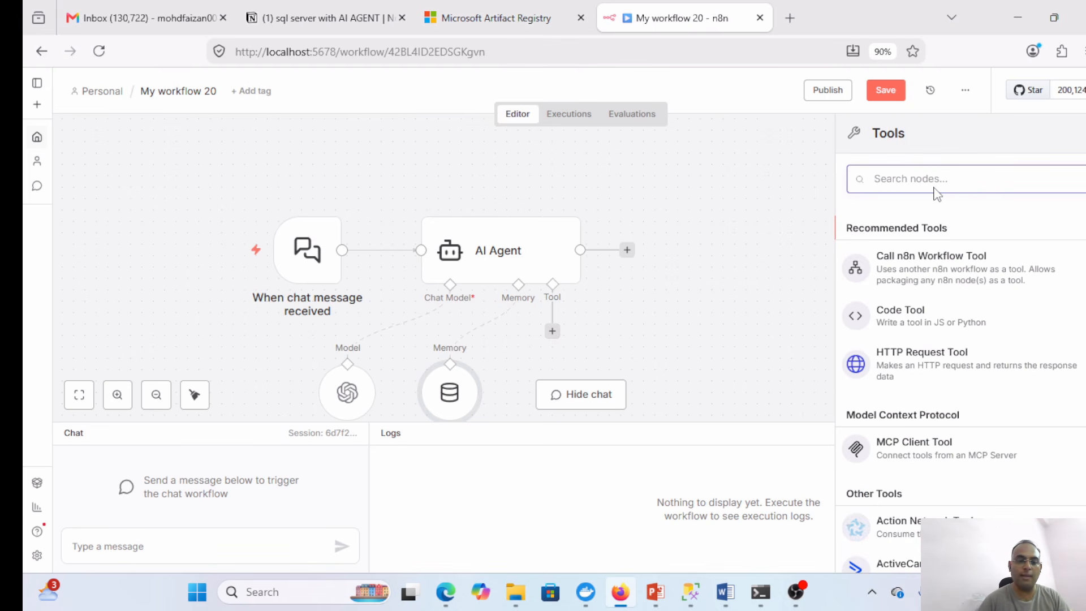
- Attach a Microsoft SQL Tool using the existing Microsoft SQL account, set to Execute Query
type("sql")
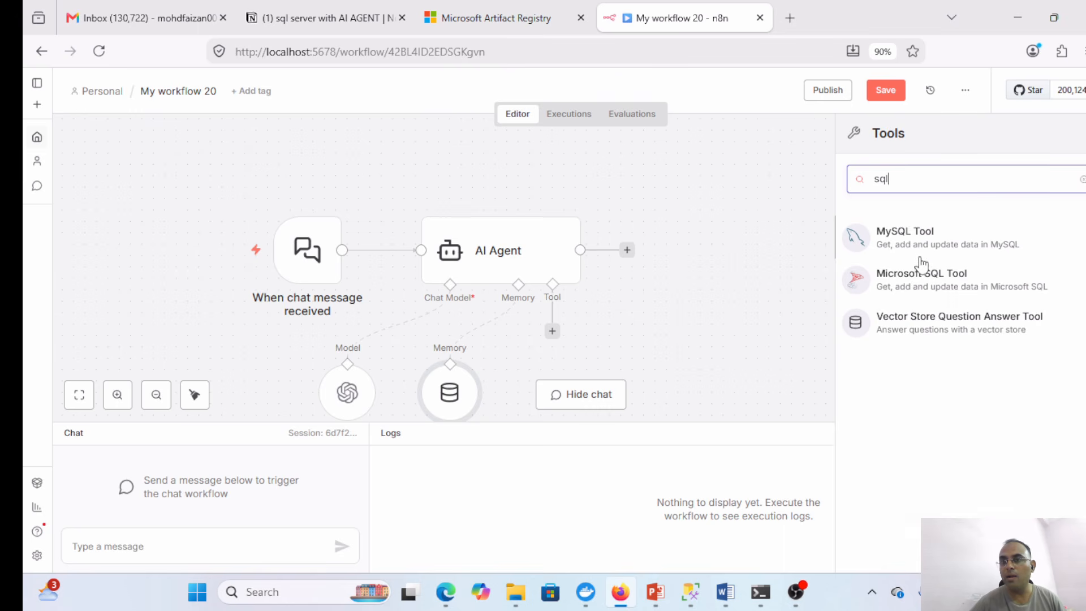
left_click(922, 286)
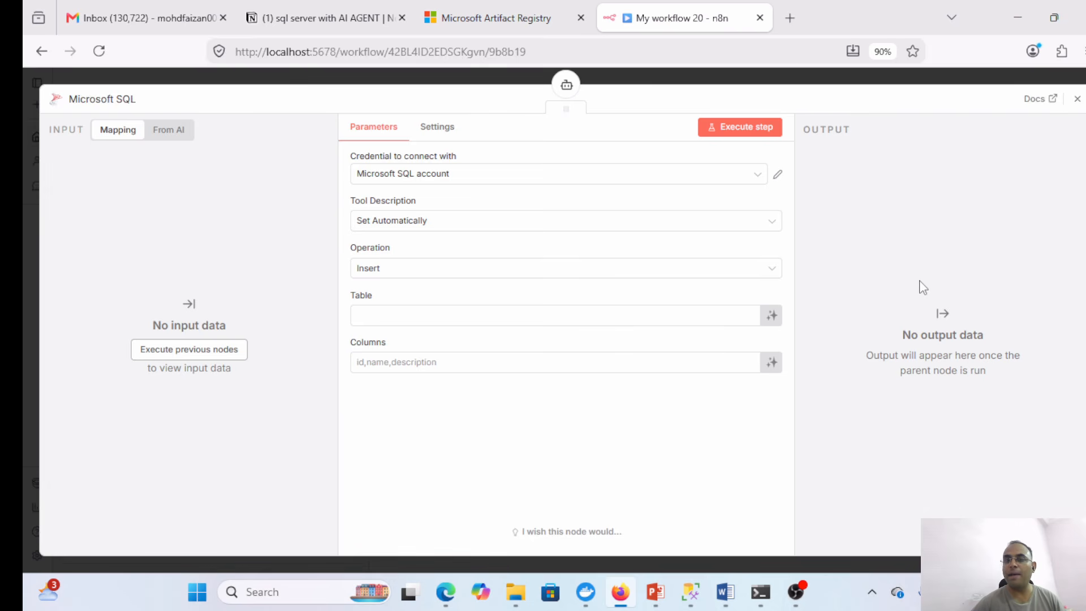
left_click(778, 175)
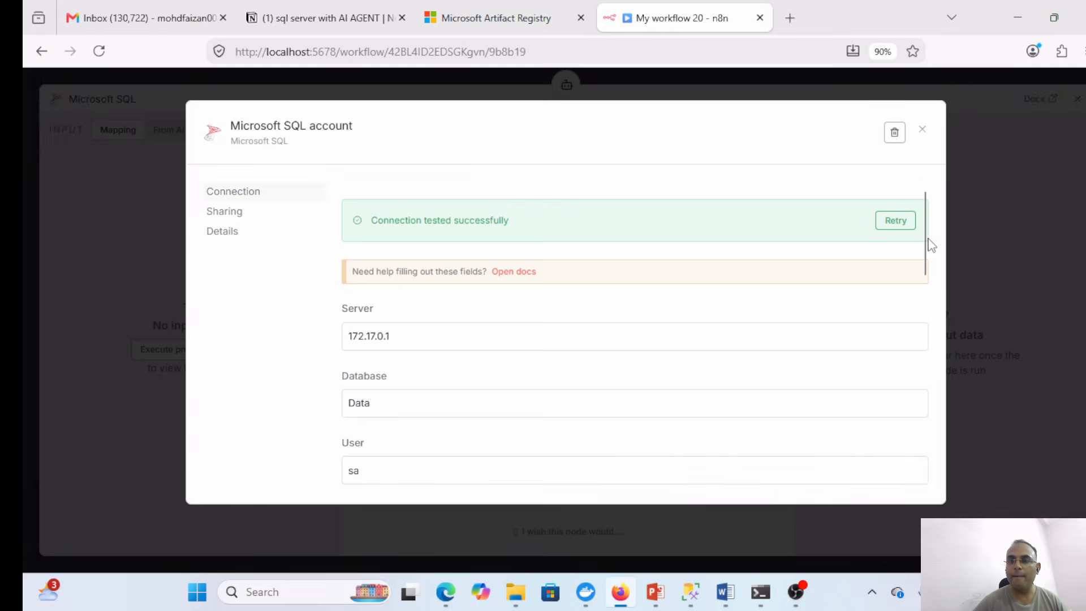
left_click_drag(928, 245, 909, 277)
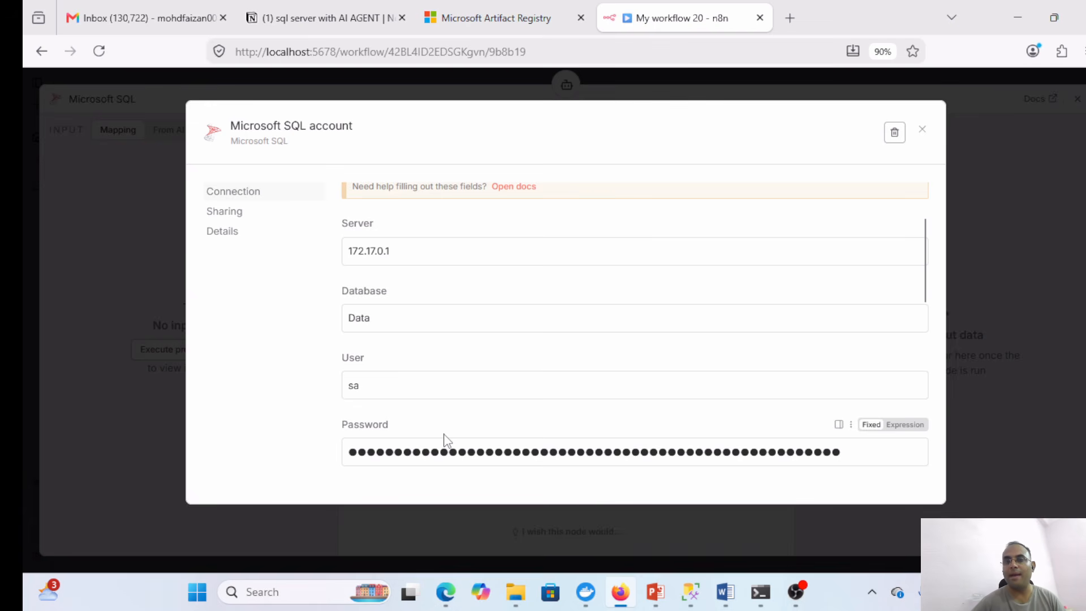
left_click(923, 132)
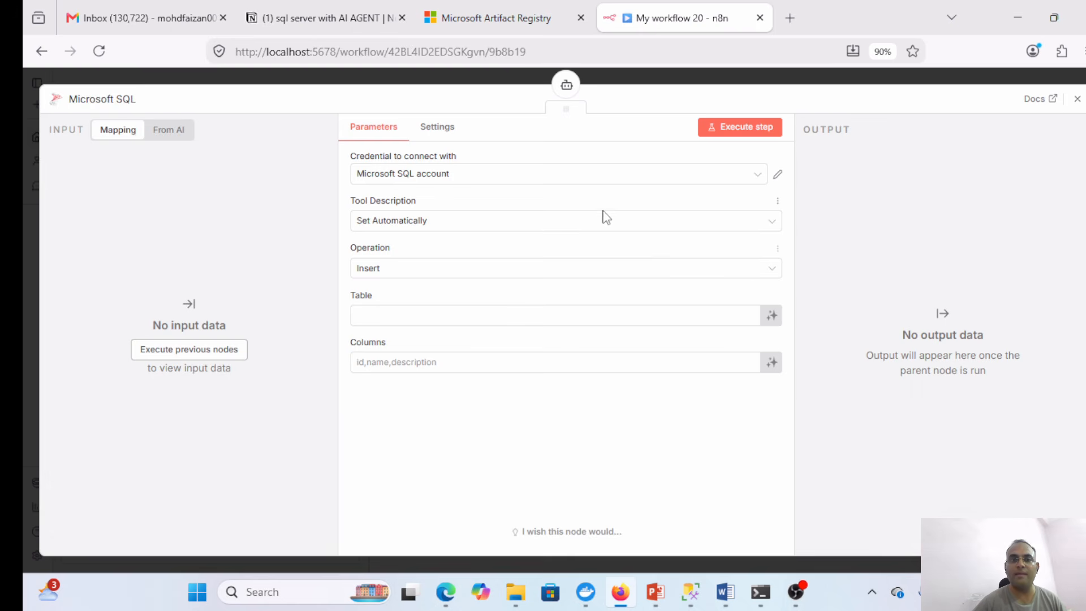
left_click(528, 275)
left_click(445, 314)
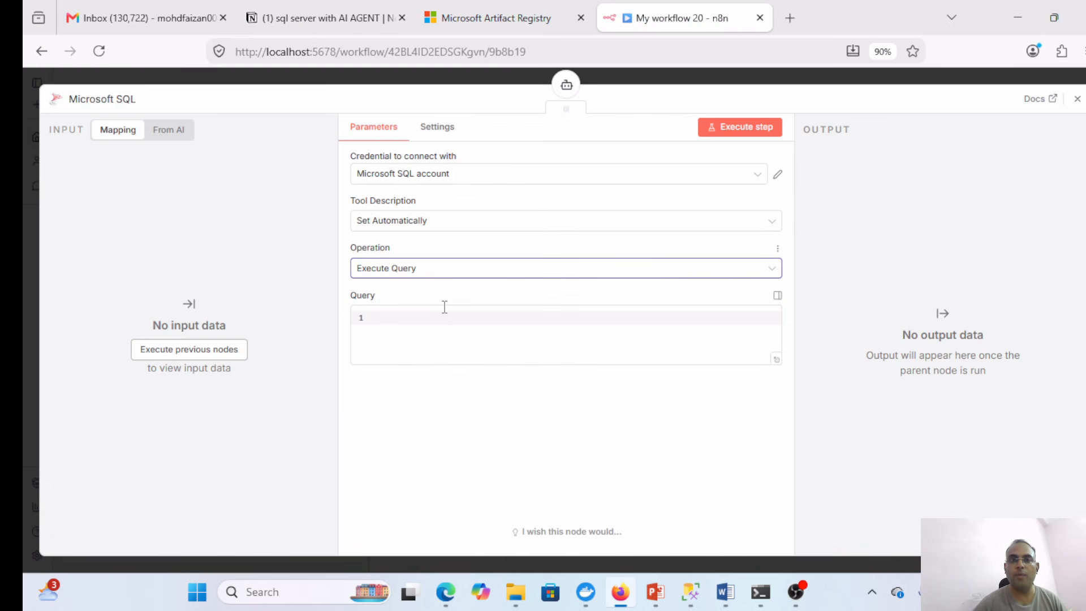
- Fill the SQL tool's Query with the $fromAI('sql_query') SELECT expression from Notion
left_click(290, 21)
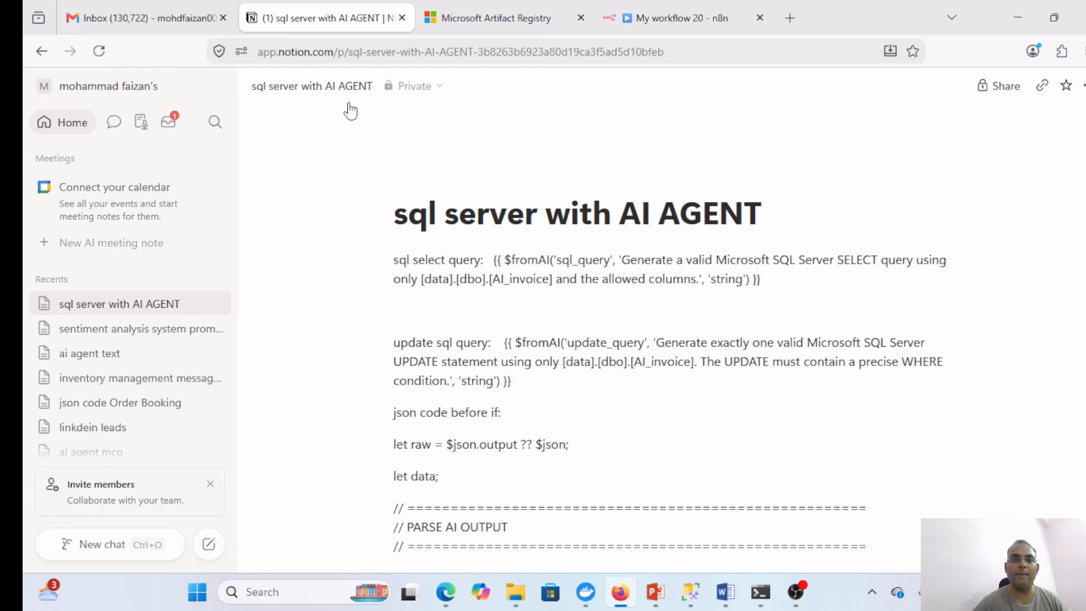
left_click_drag(770, 284, 496, 261)
key("ctrl+c")
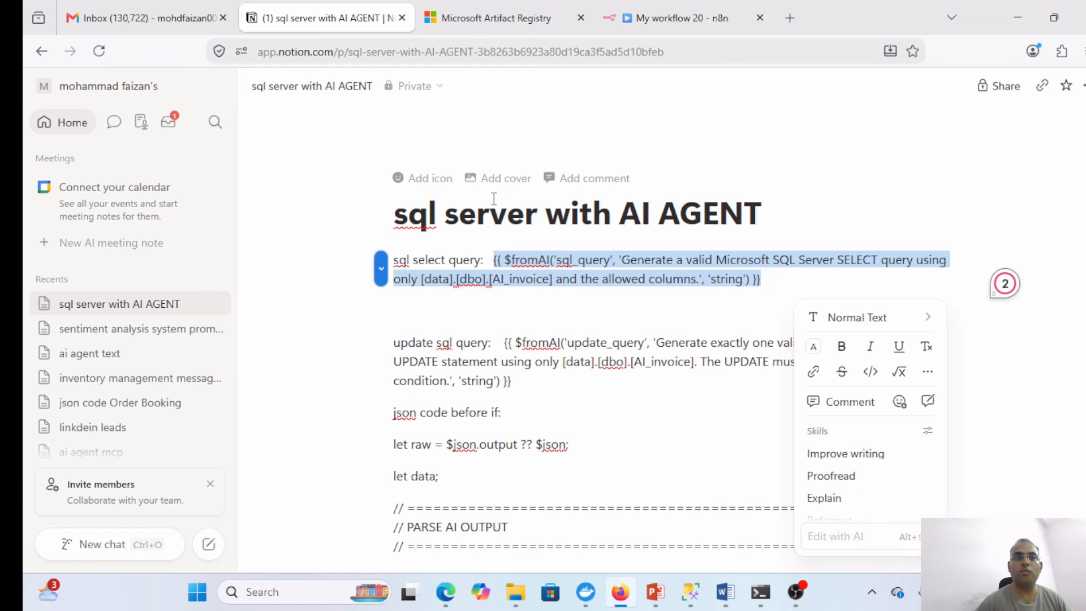
left_click(640, 16)
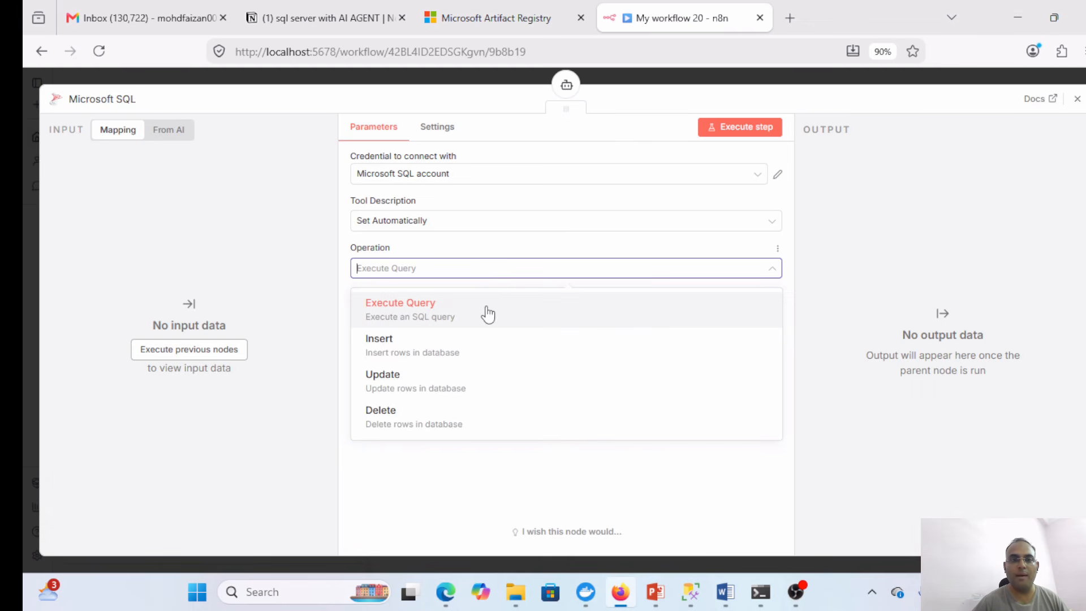
left_click(849, 225)
left_click(463, 318)
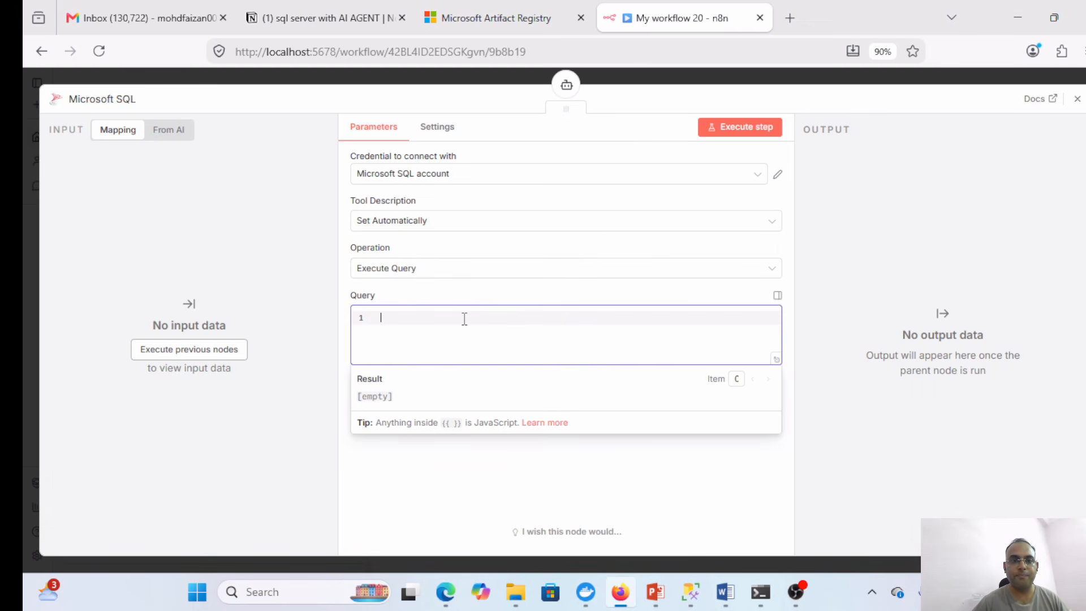
key("ctrl+v")
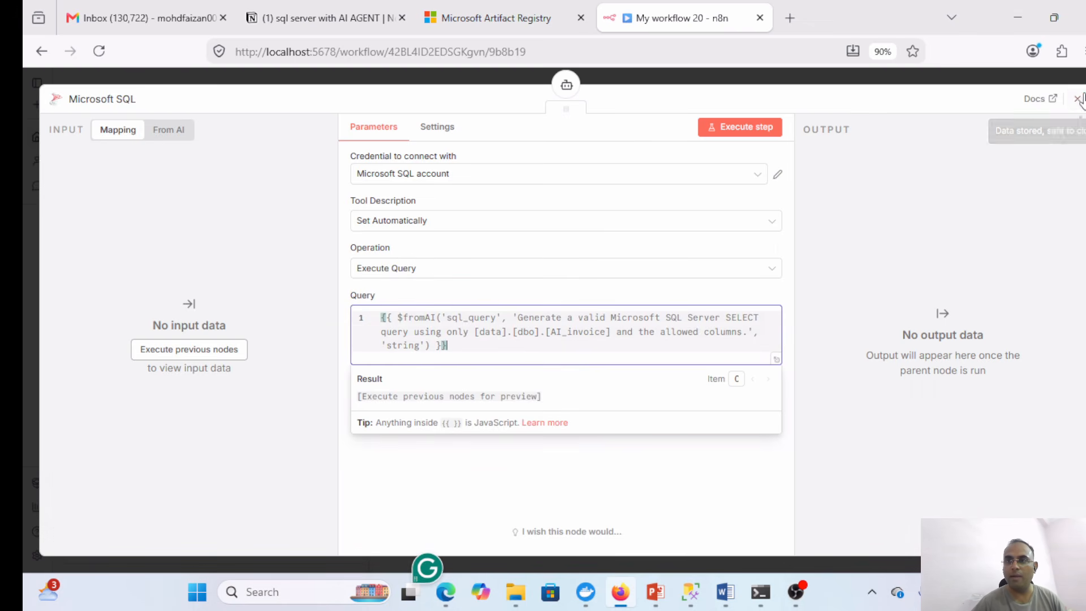
left_click(1078, 100)
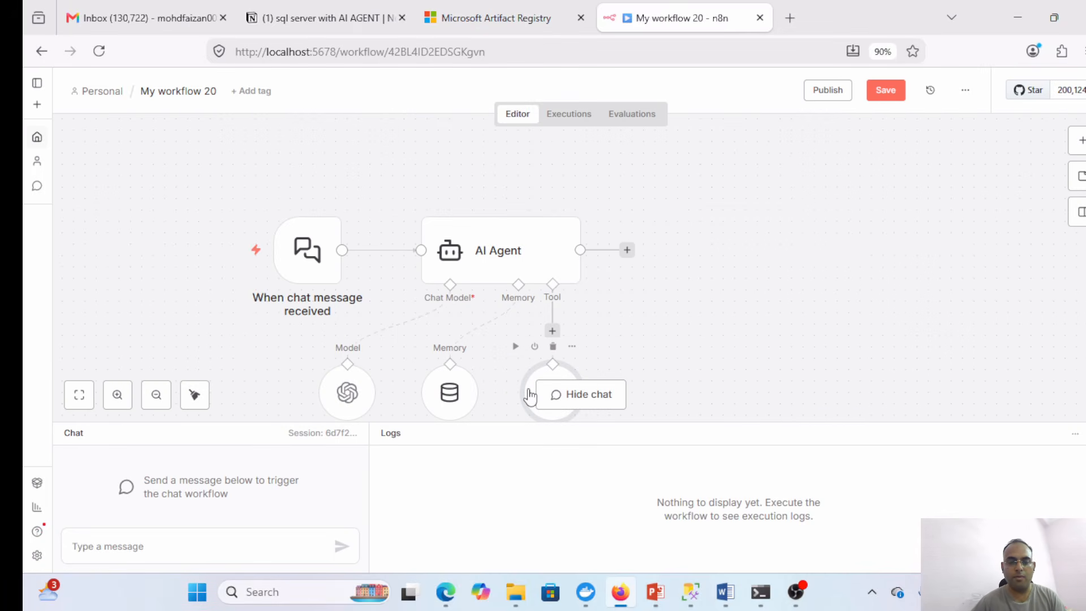
- Duplicate the Microsoft SQL tool as Microsoft SQL1 and connect it to the agent's Tool input
key("ctrl+c")
key("ctrl+v")
left_click_drag(621, 369, 643, 374)
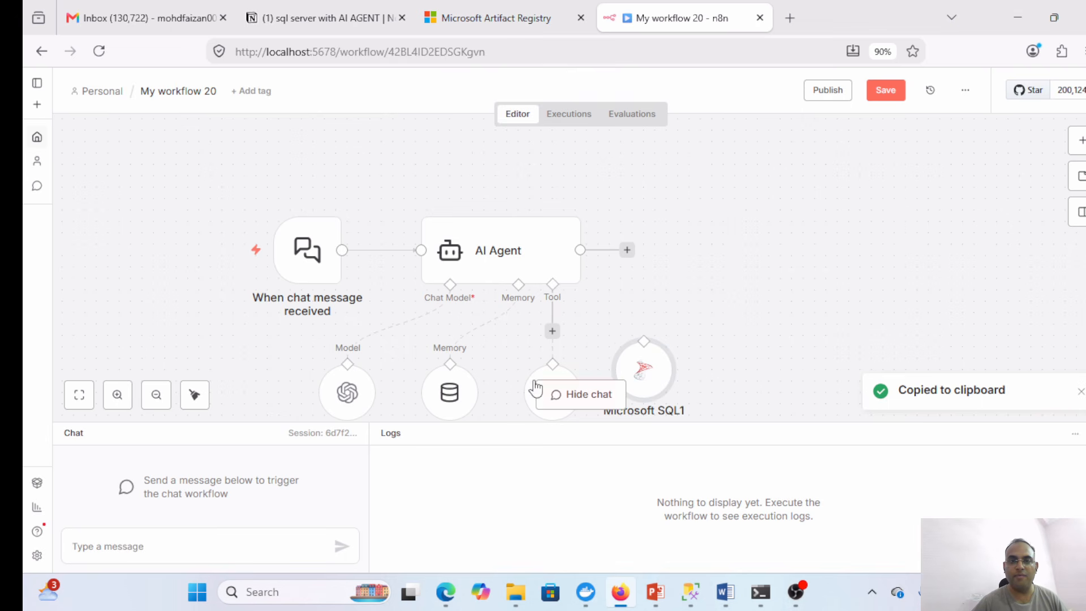
left_click_drag(535, 387, 512, 374)
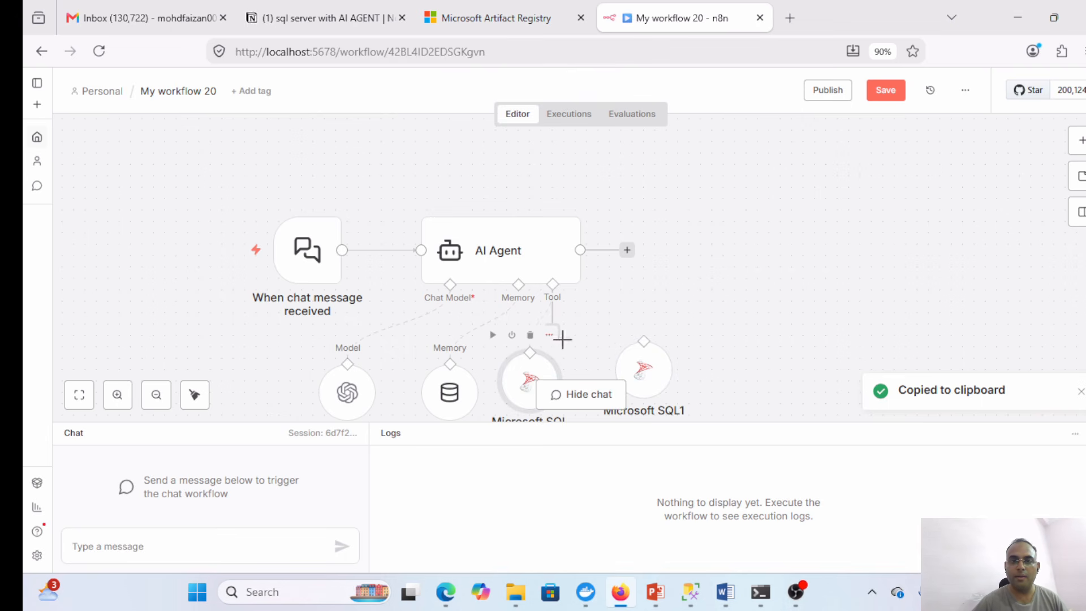
left_click_drag(638, 363, 660, 364)
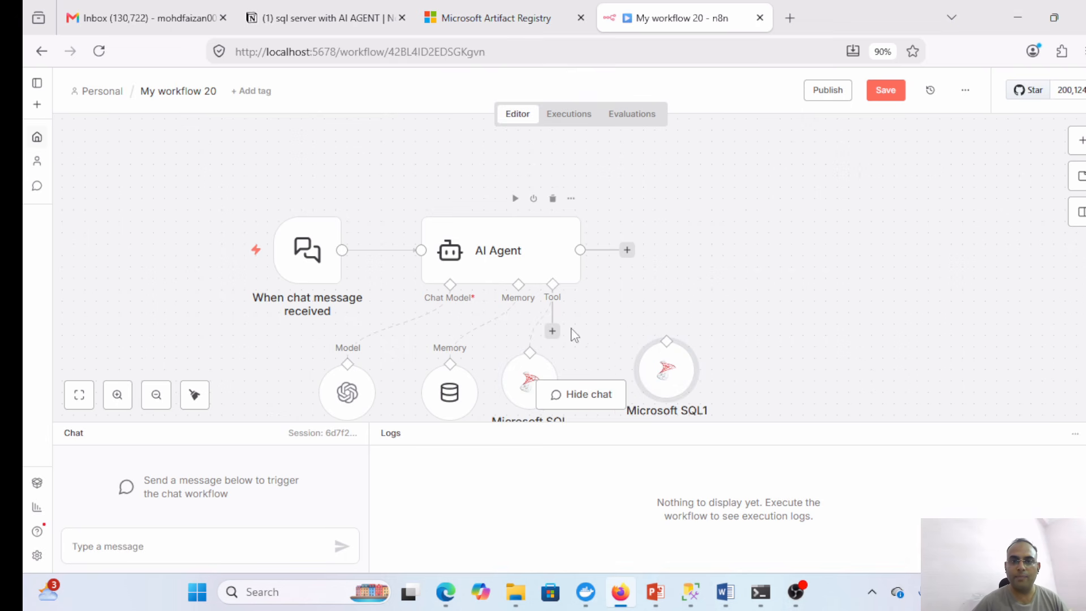
left_click_drag(552, 330, 669, 371)
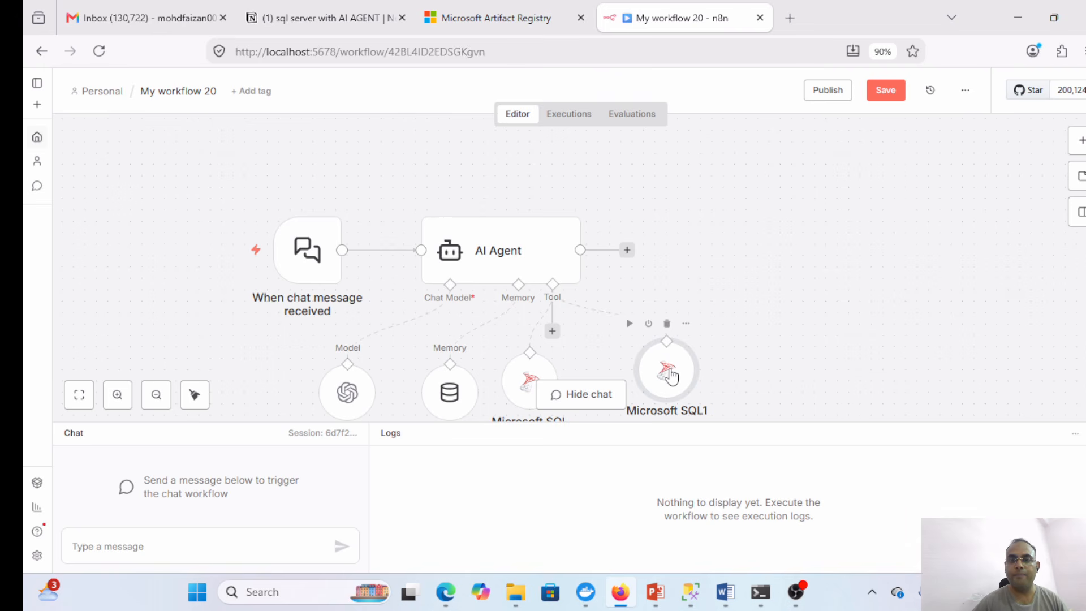
double_click(669, 372)
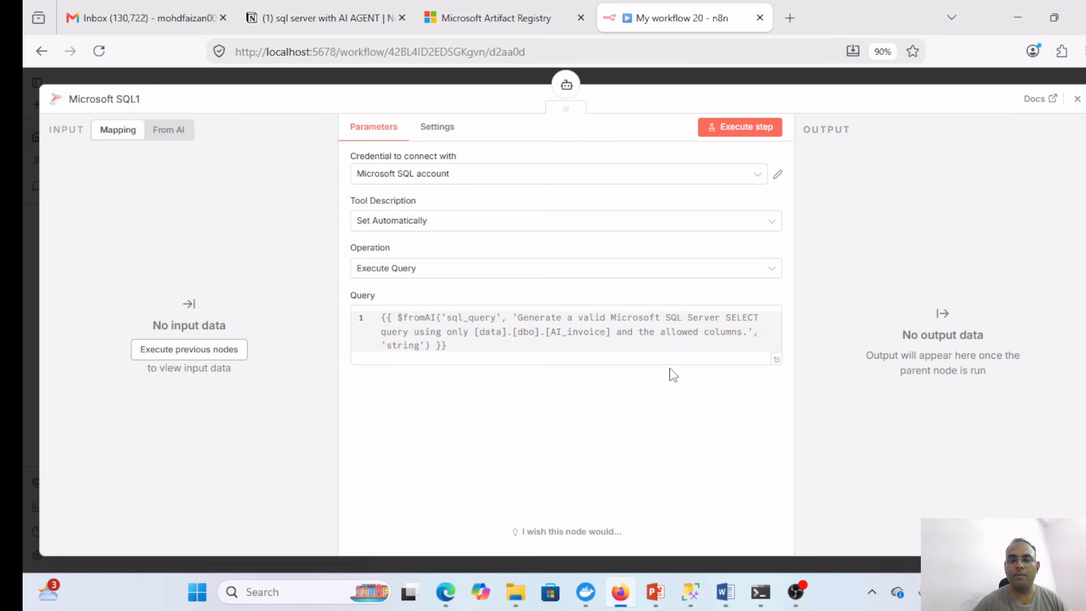
- Replace Microsoft SQL1's Query with the $fromAI('update_query') UPDATE expression from Notion
left_click(295, 8)
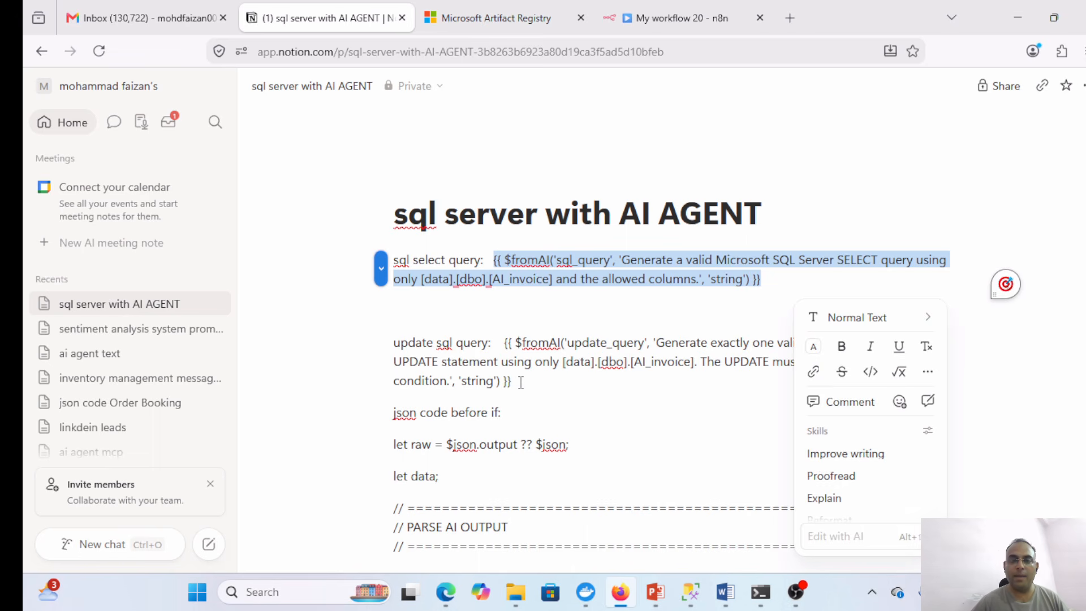
left_click_drag(520, 383, 504, 343)
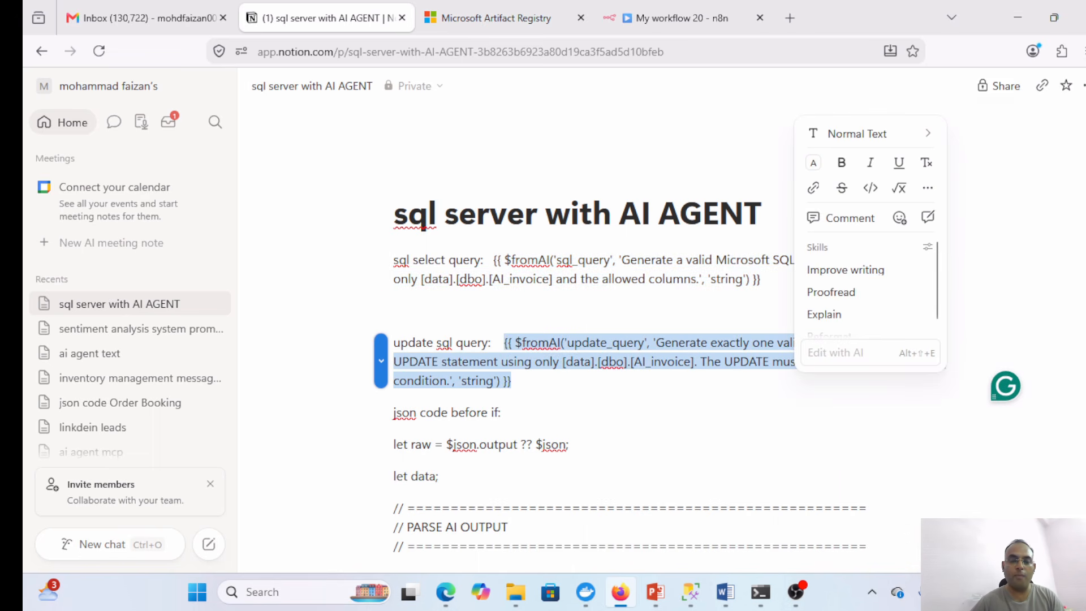
left_click(679, 30)
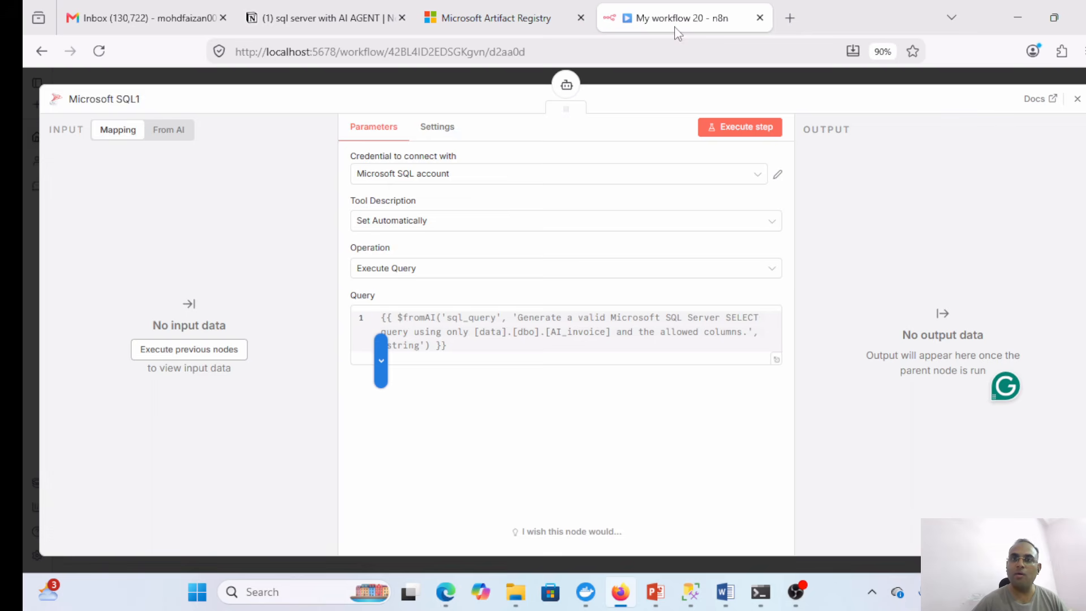
left_click(496, 354)
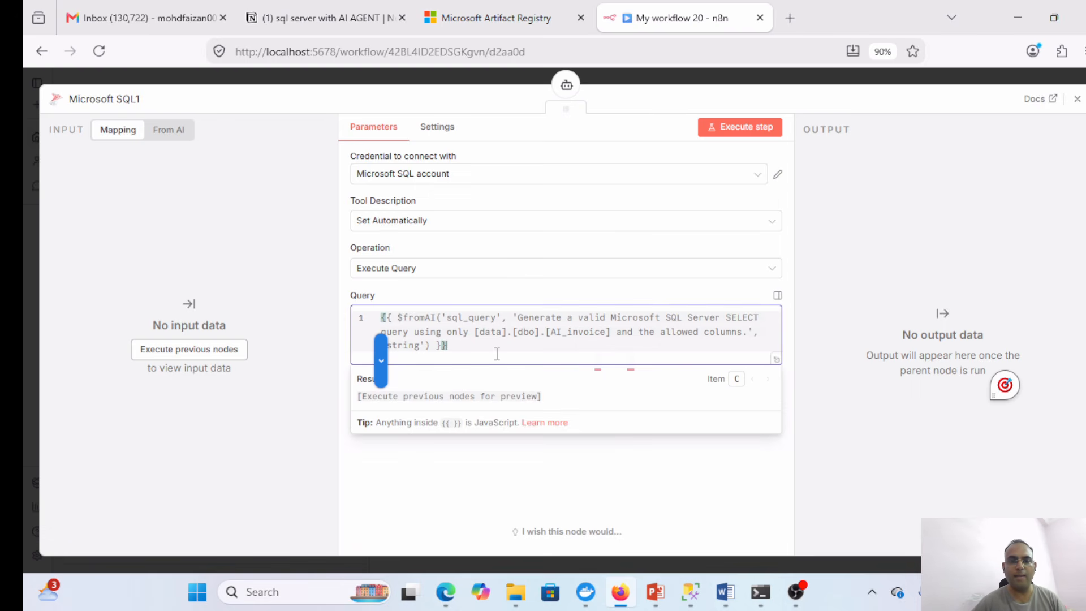
key("ctrl+a")
key("ctrl+v")
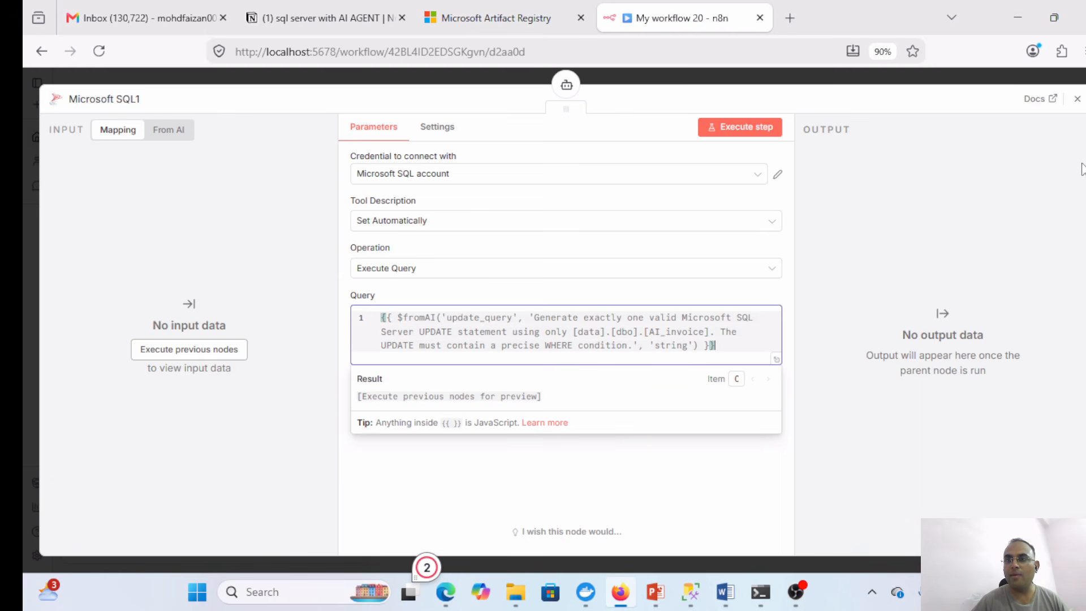
left_click(1078, 98)
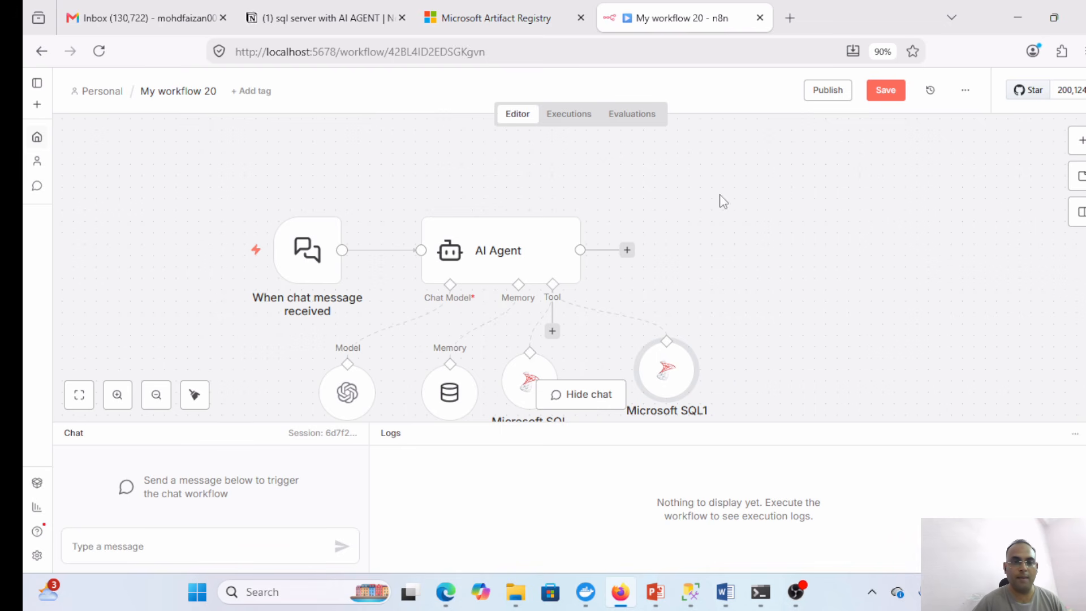
- Add a Code in JavaScript node after the AI Agent containing the output-parsing script from Notion
left_click(627, 250)
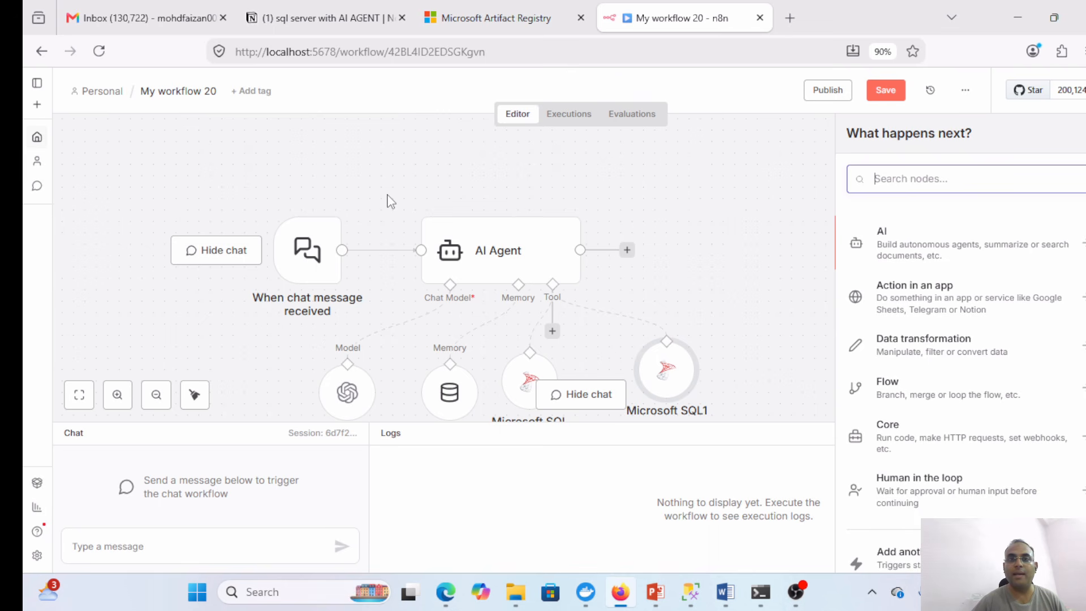
left_click(340, 17)
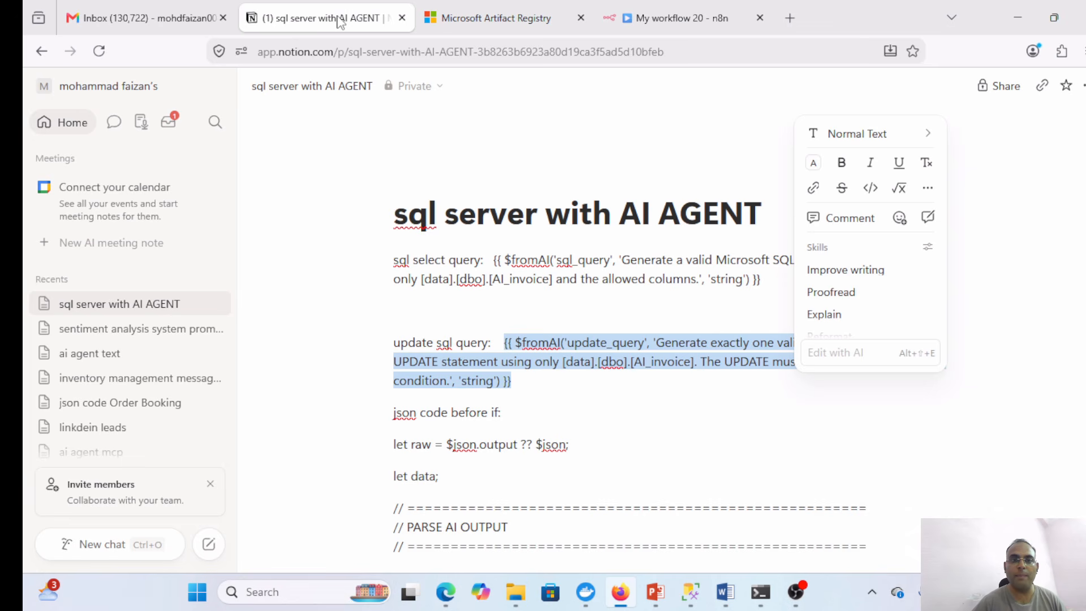
left_click(631, 309)
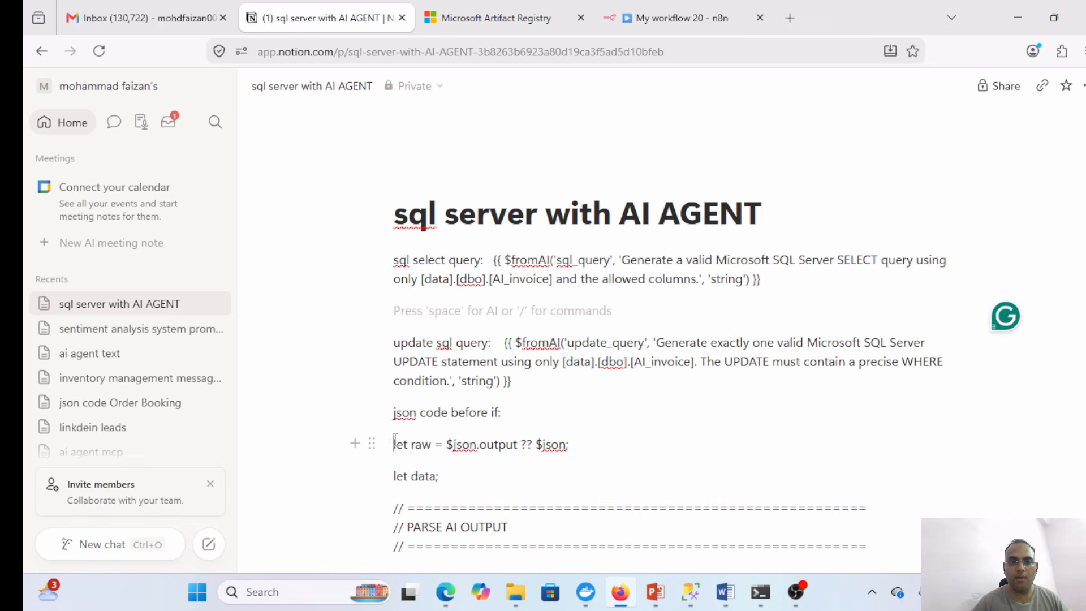
left_click_drag(395, 443, 584, 519)
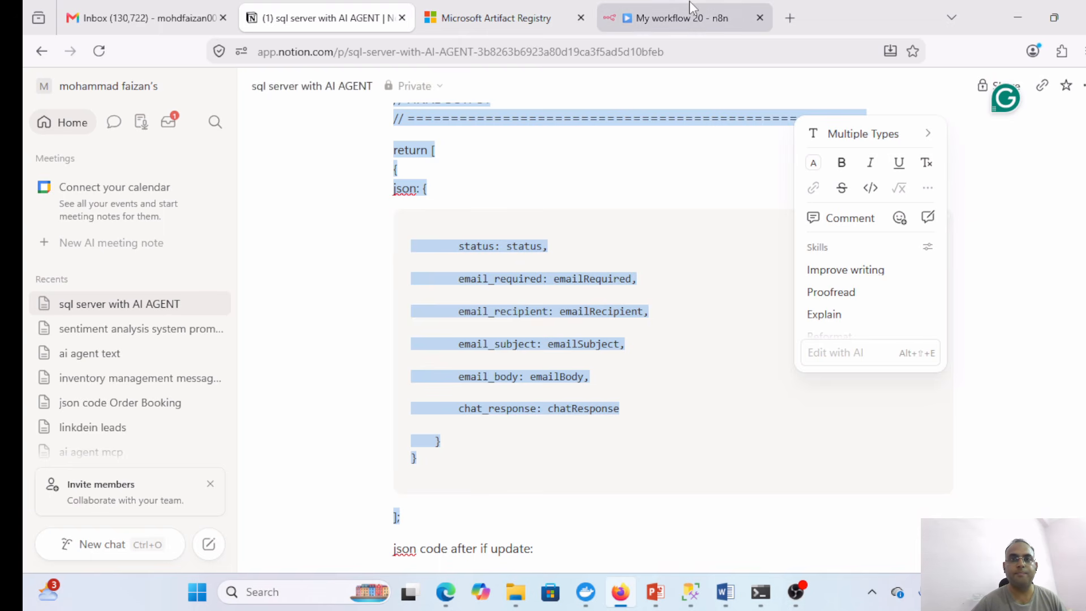
left_click(678, 17)
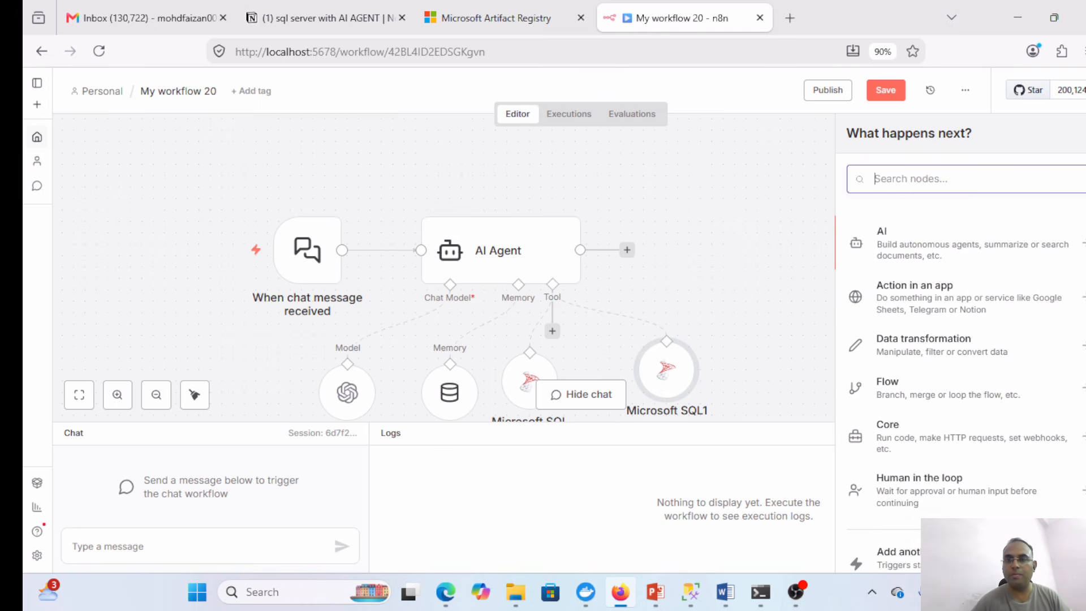
type("code")
left_click(905, 235)
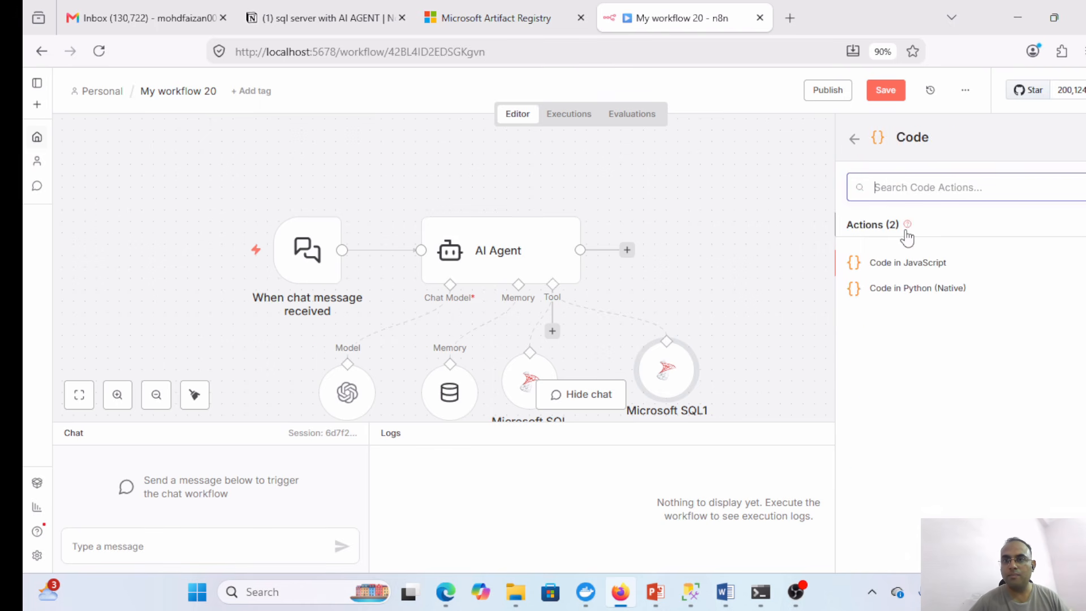
left_click(908, 266)
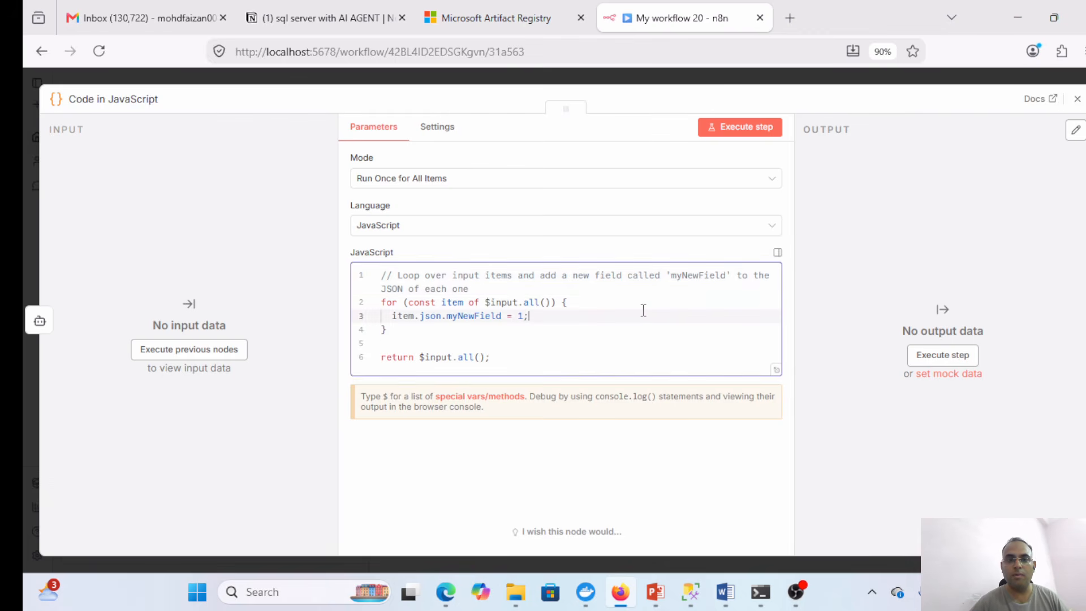
key("ctrl+a")
key("ctrl+v")
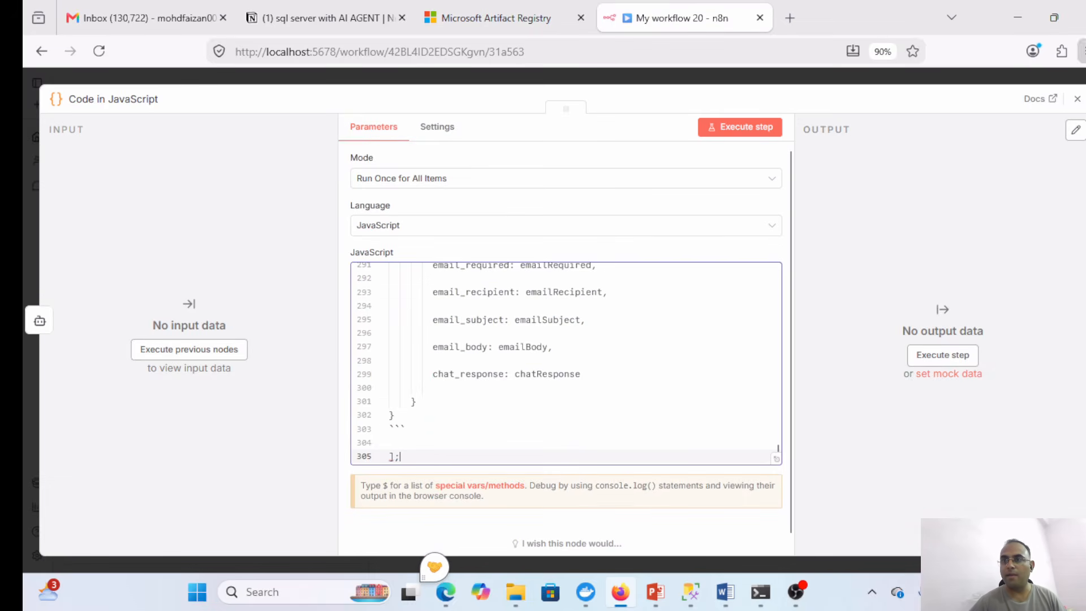
left_click(1077, 100)
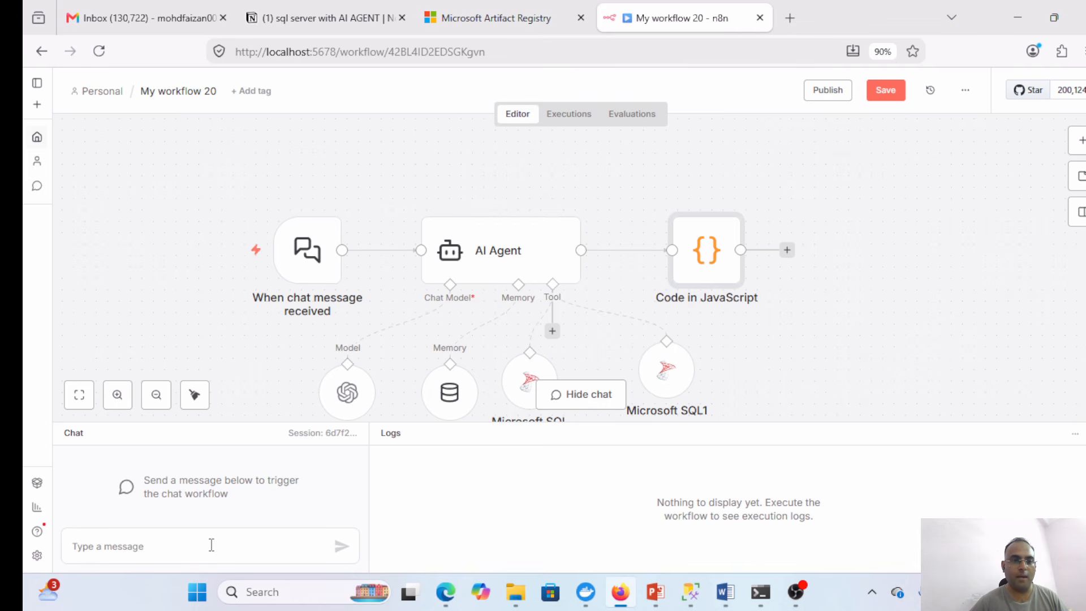
- Save the workflow and send a test chat asking for the top 5 invoice numbers by sales amount
left_click(888, 95)
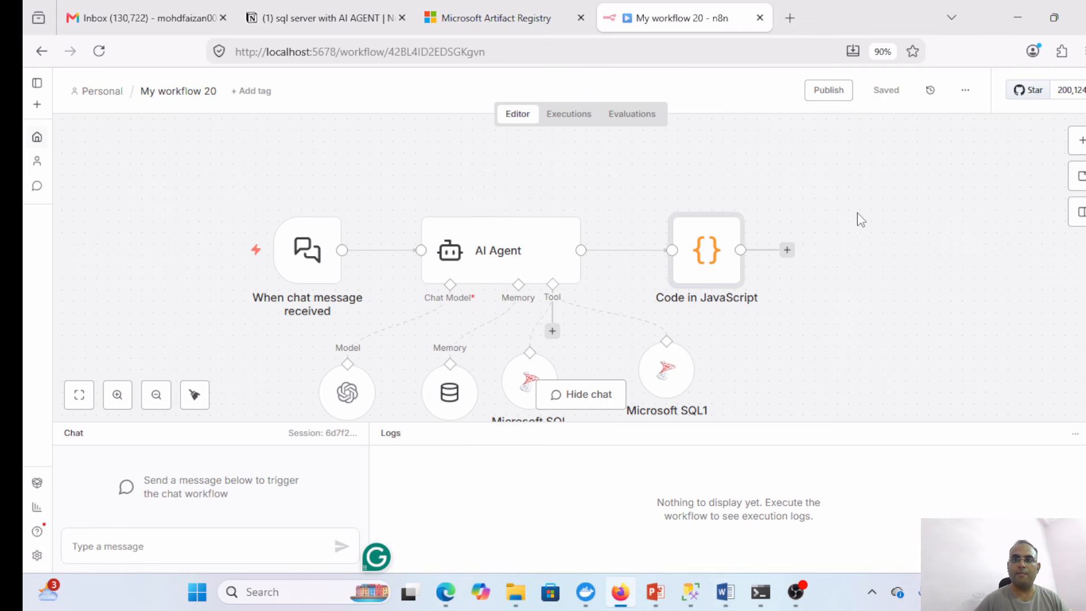
left_click(232, 539)
type("top")
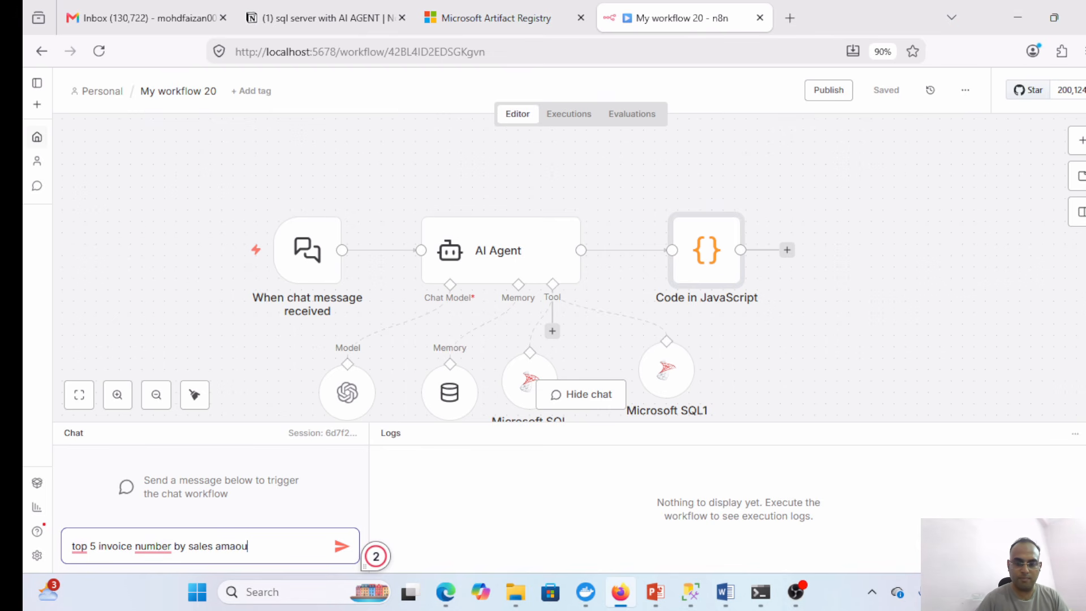
type("nt")
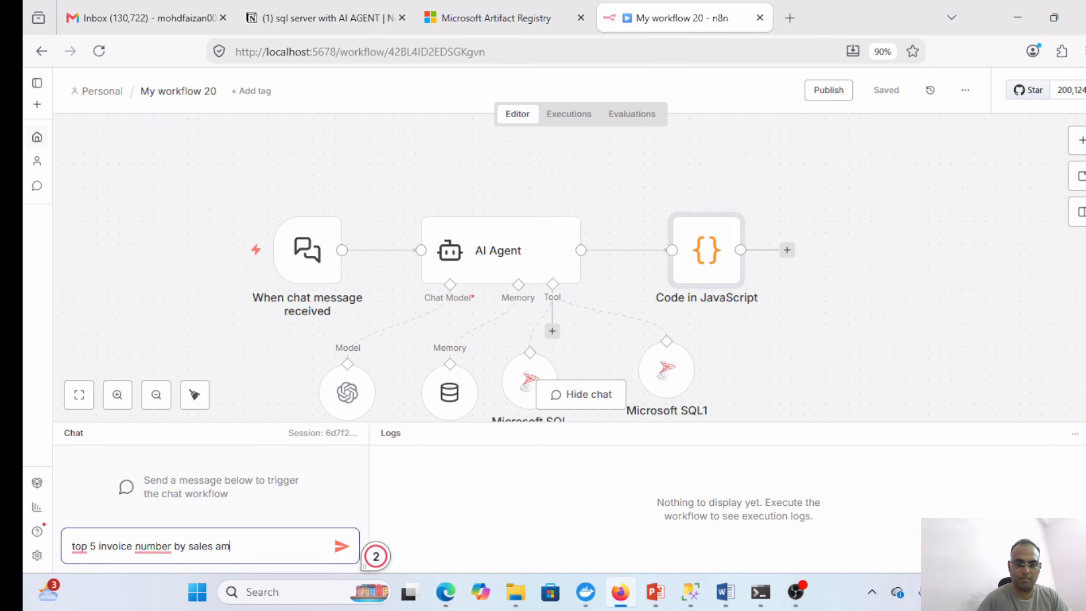
key("Return")
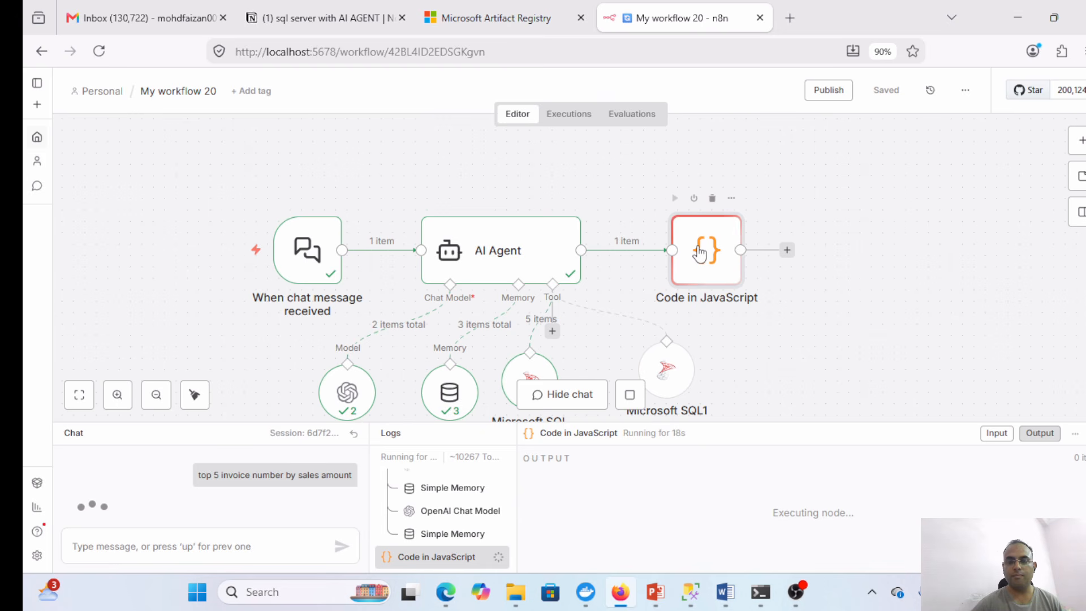
- Shift the Code node left and check the chat trigger's output for sessionId and chatInput
left_click_drag(699, 252, 676, 246)
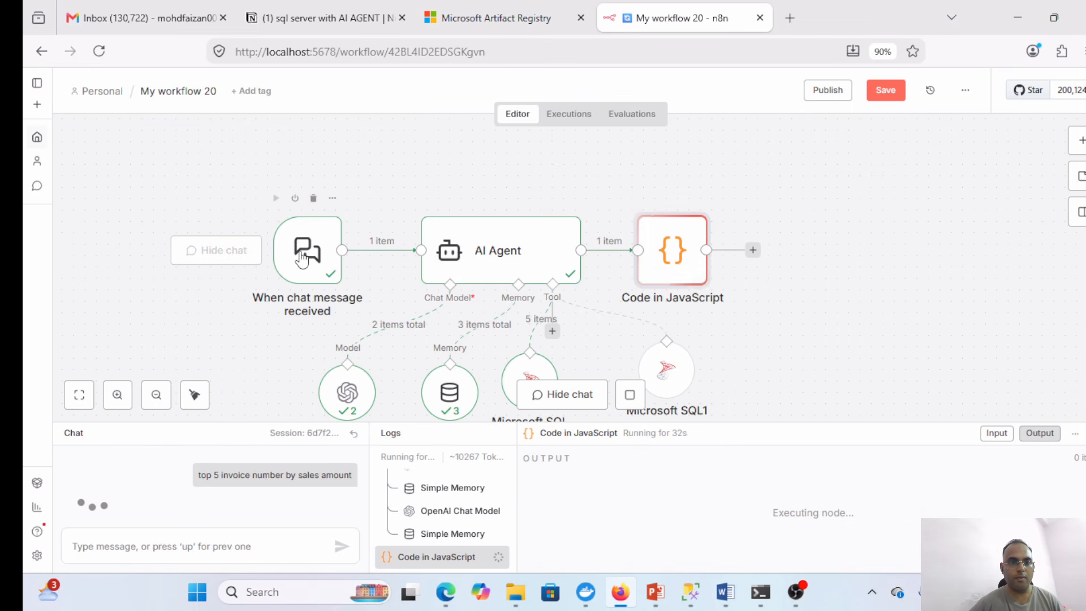
double_click(301, 259)
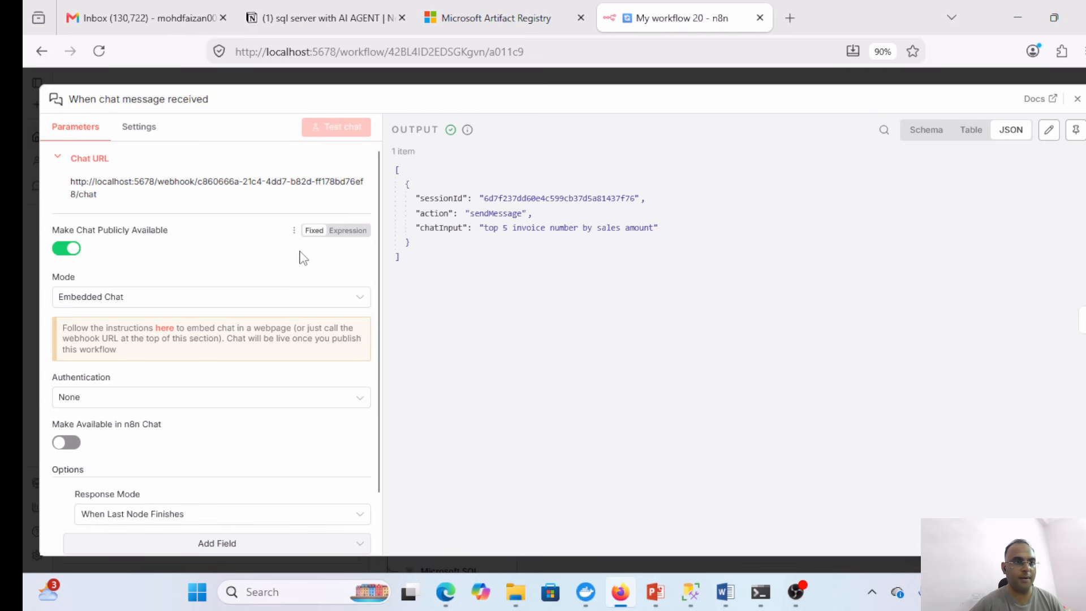
scroll(379, 274, "down", 1)
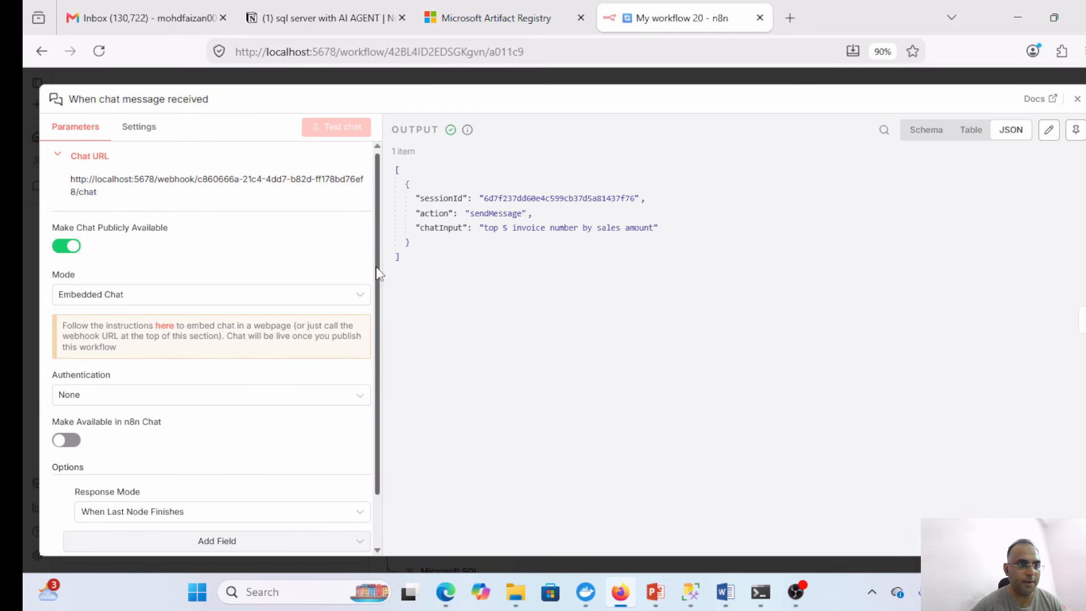
left_click_drag(379, 274, 379, 319)
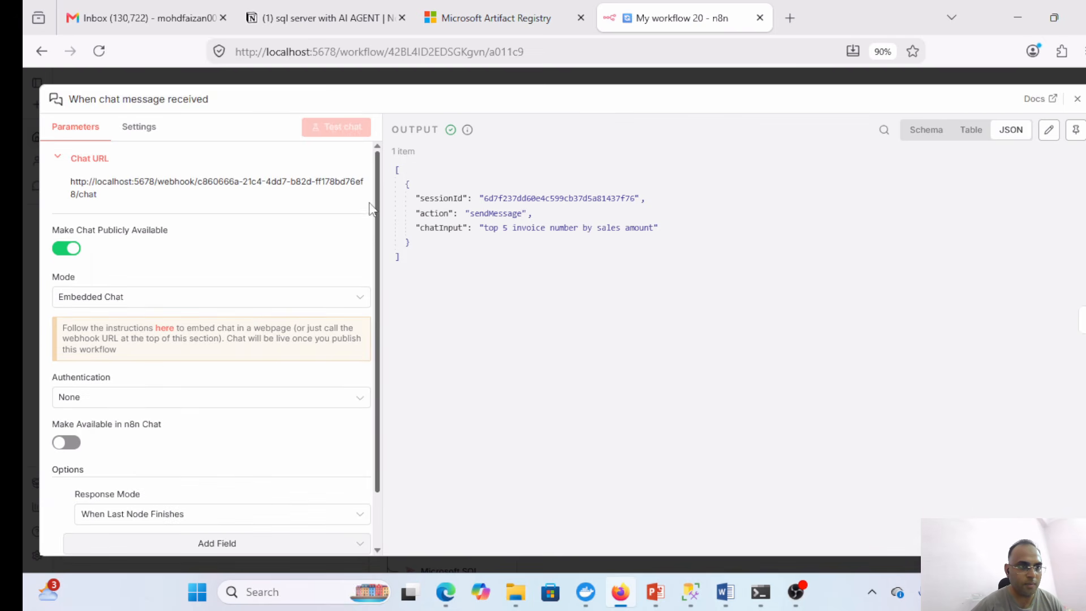
left_click(1077, 99)
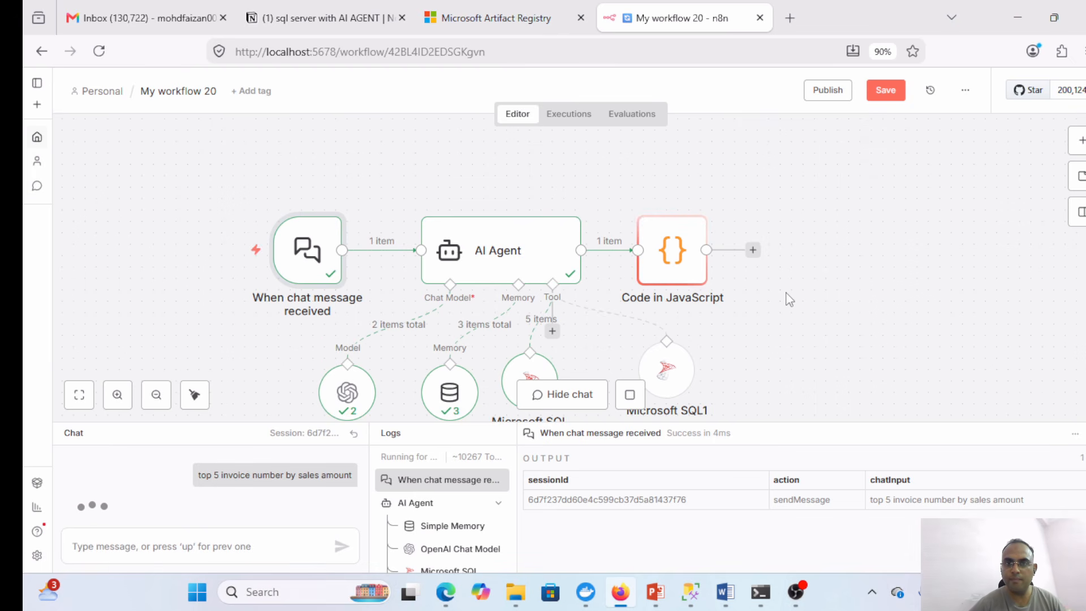
- Rename the Code node to 'Code in JavaScript 2'
left_click(665, 249)
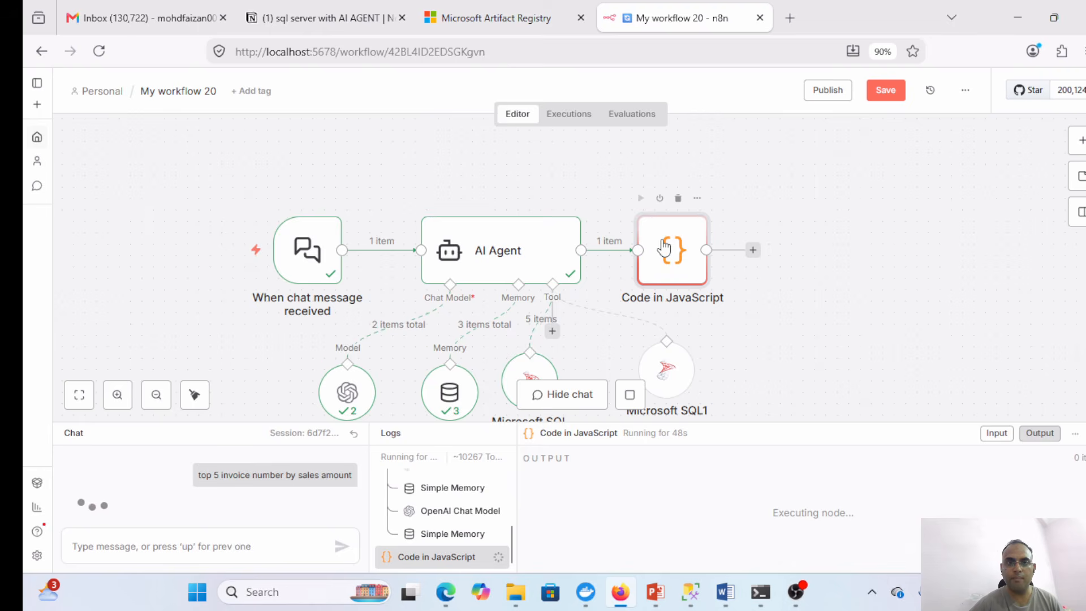
double_click(665, 249)
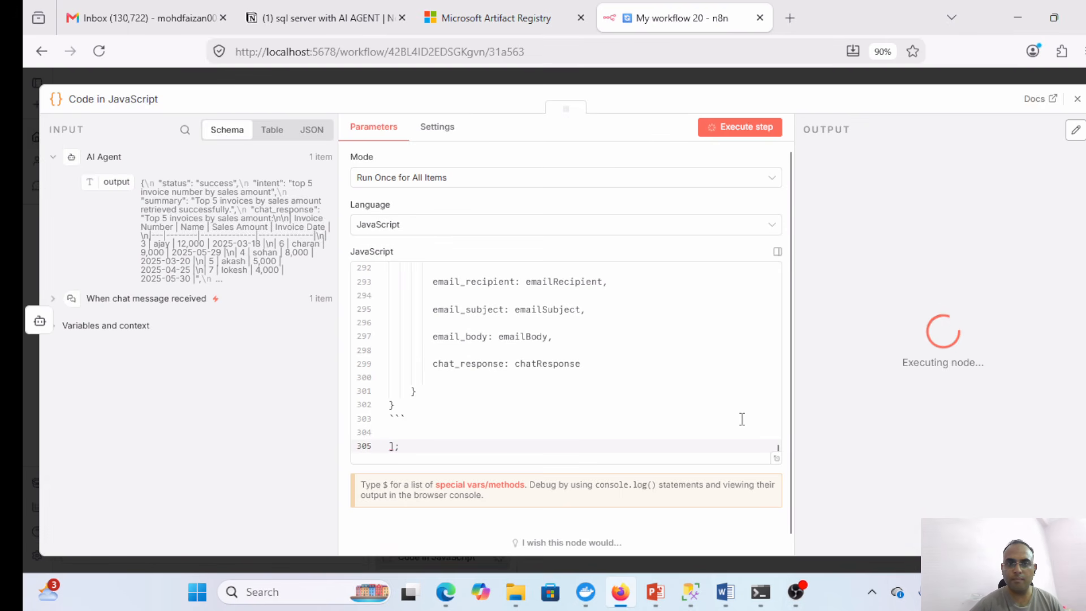
left_click(160, 98)
left_click(160, 98)
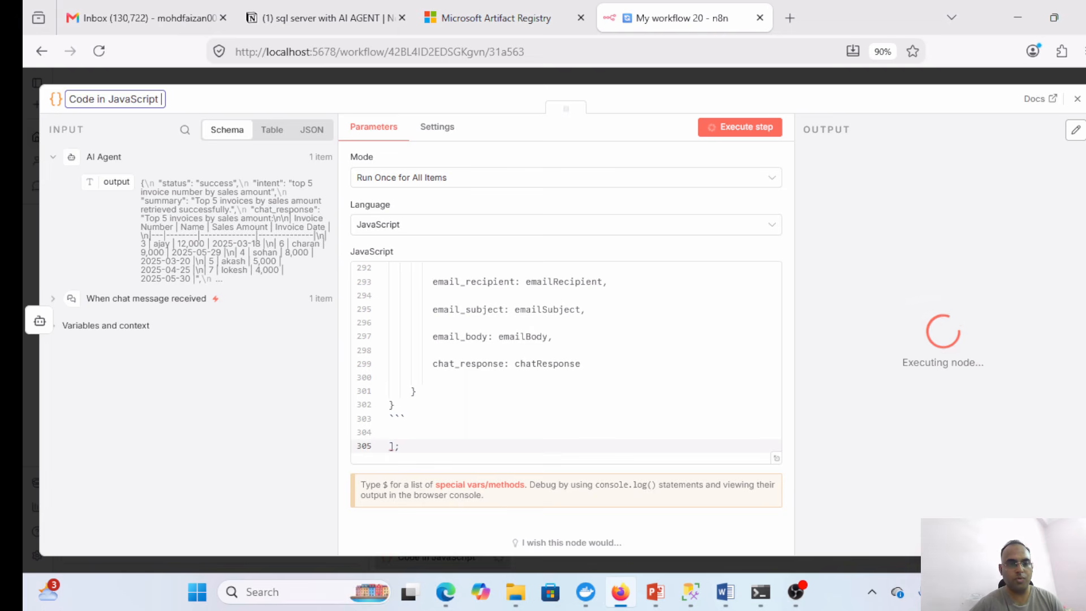
type("2")
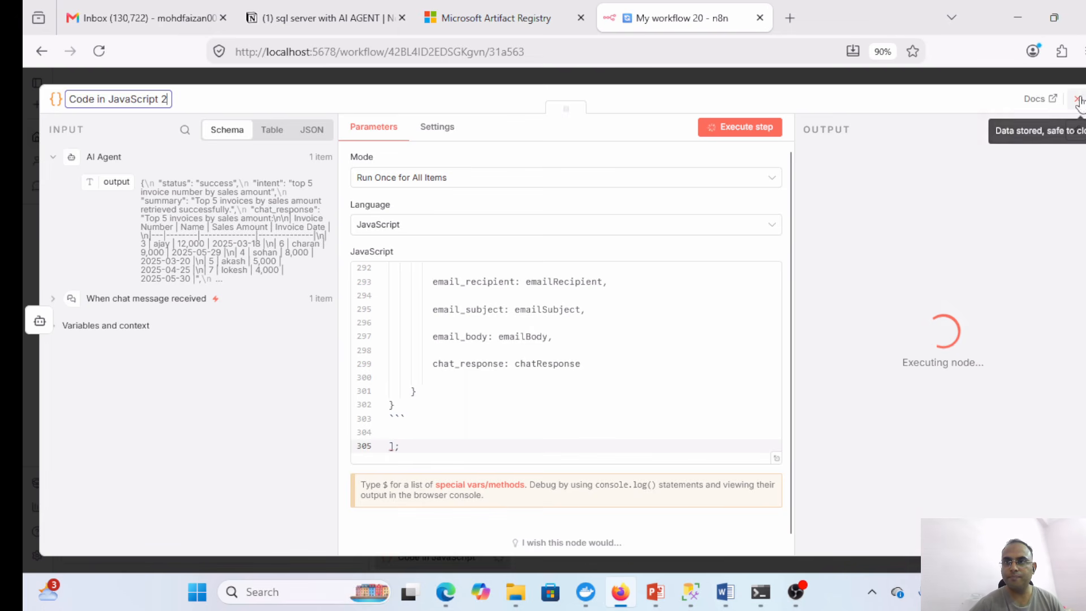
left_click(1077, 100)
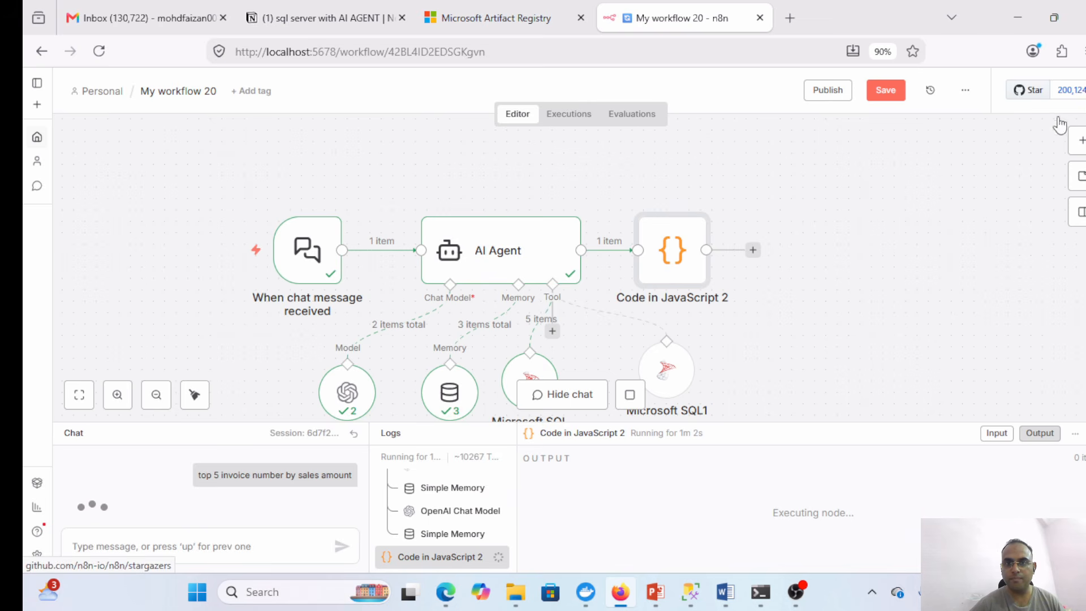
- Stop the stalled execution, then re-run Code in JavaScript 2 alone and review its code
left_click(631, 395)
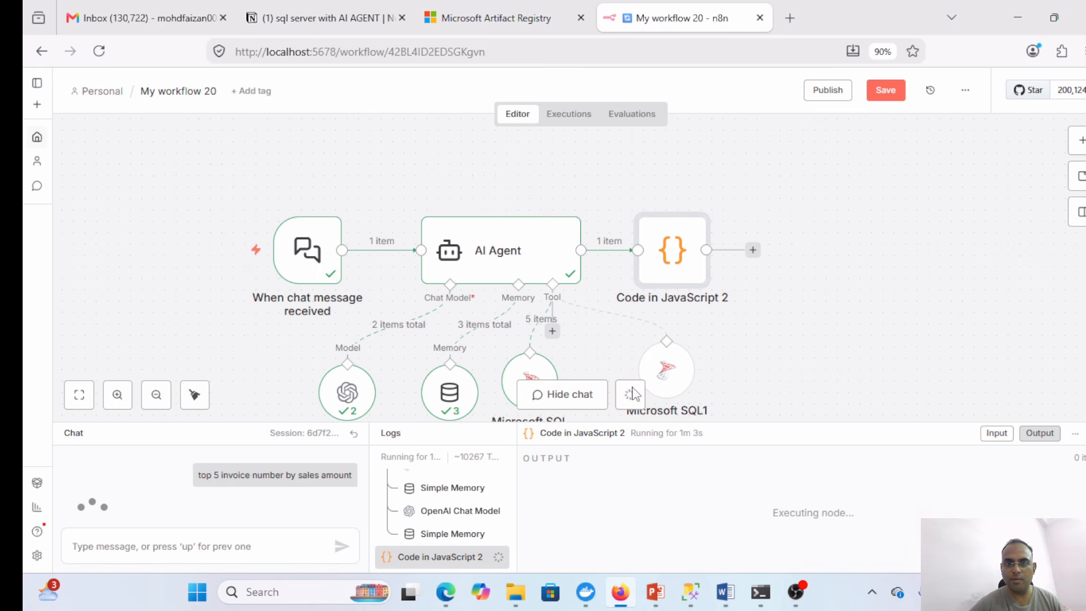
double_click(673, 252)
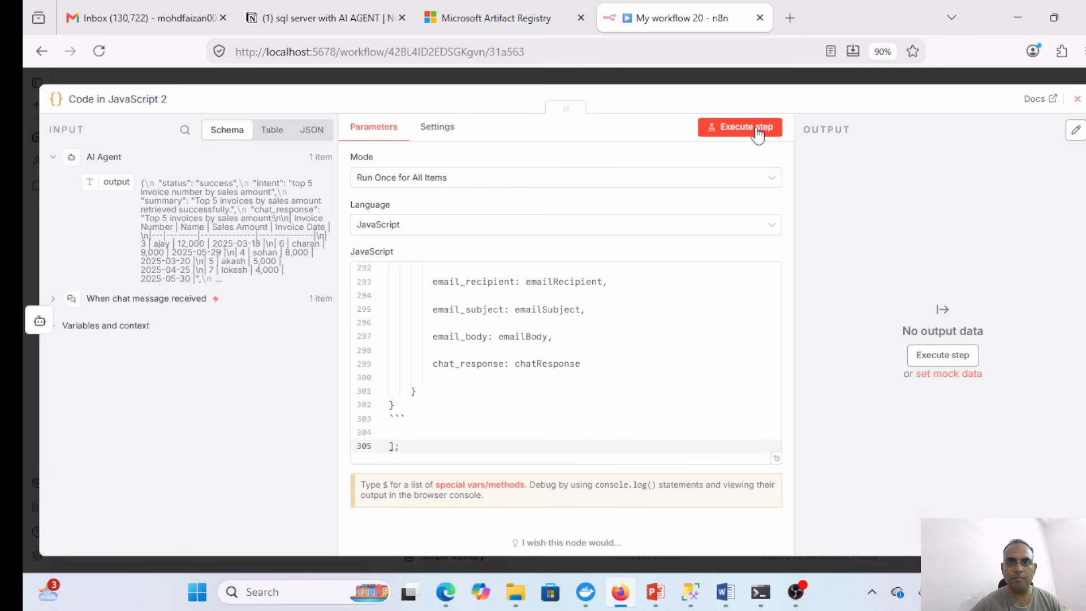
left_click(725, 130)
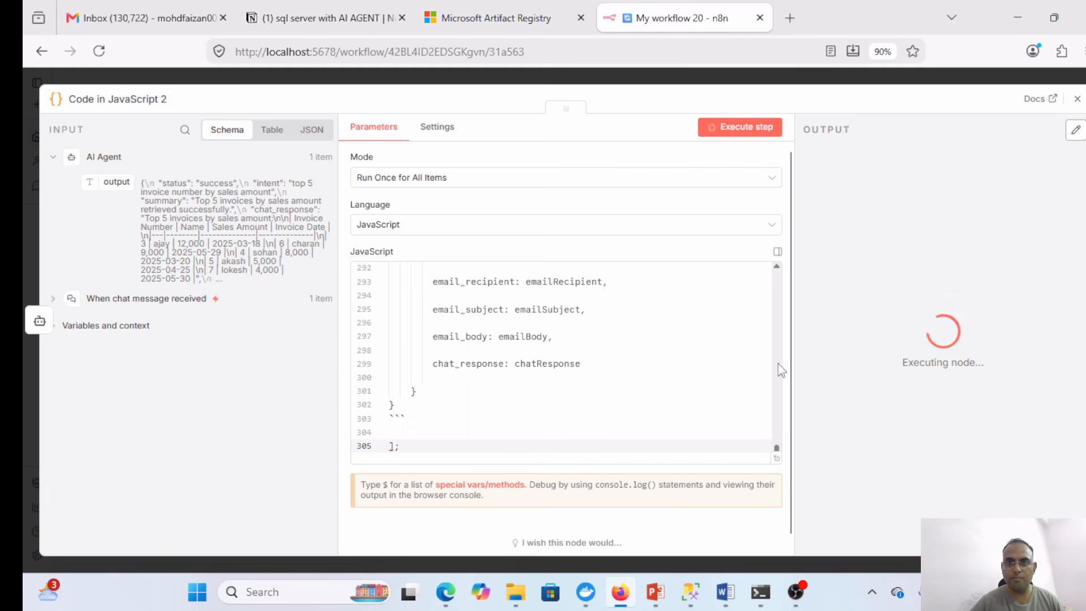
key("ctrl+a")
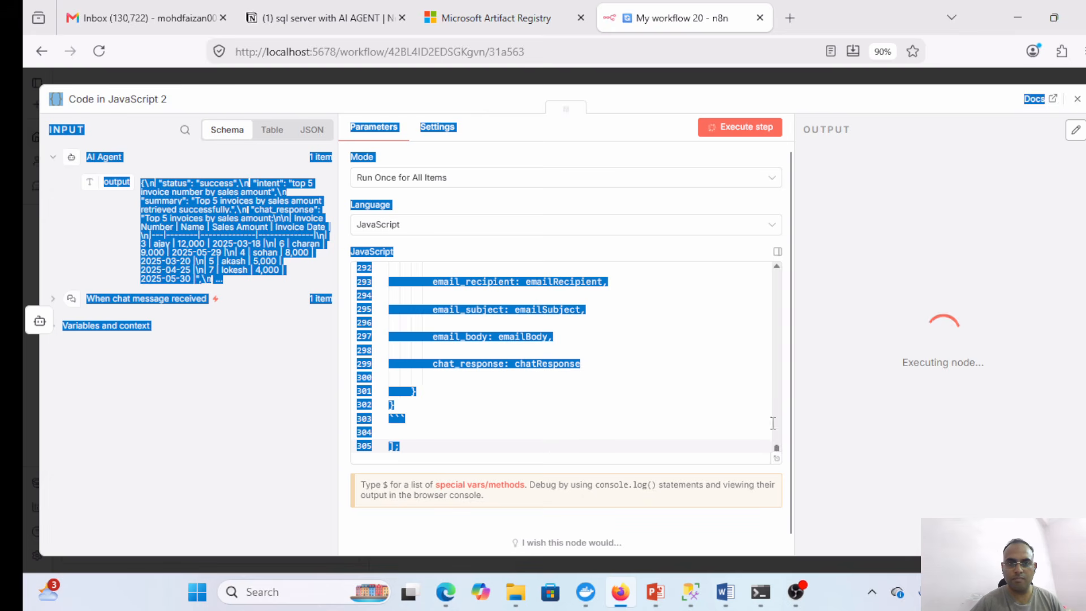
left_click(586, 365)
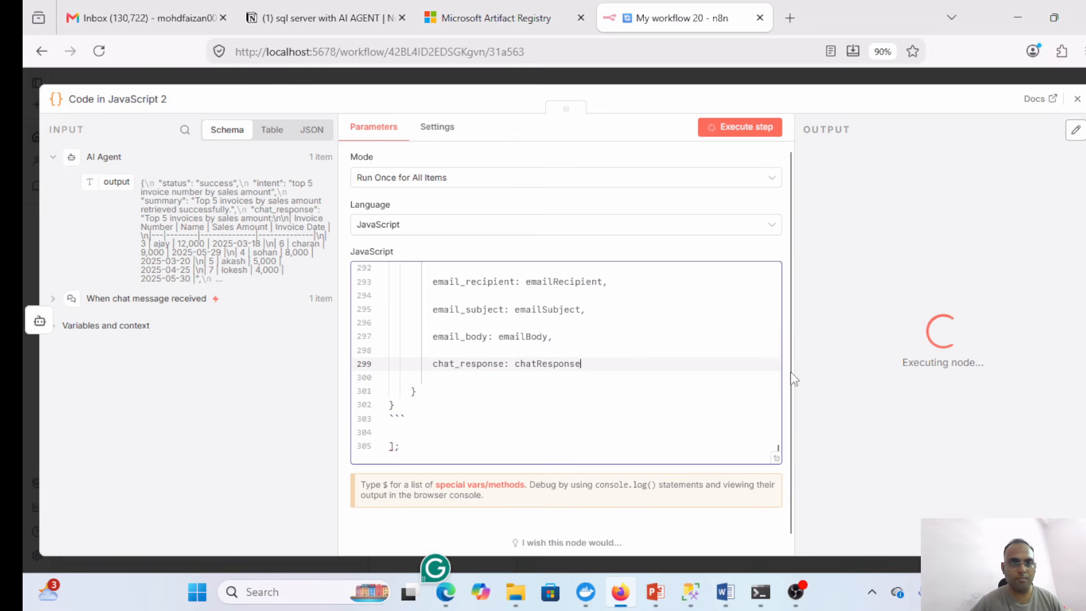
left_click_drag(778, 452, 757, 254)
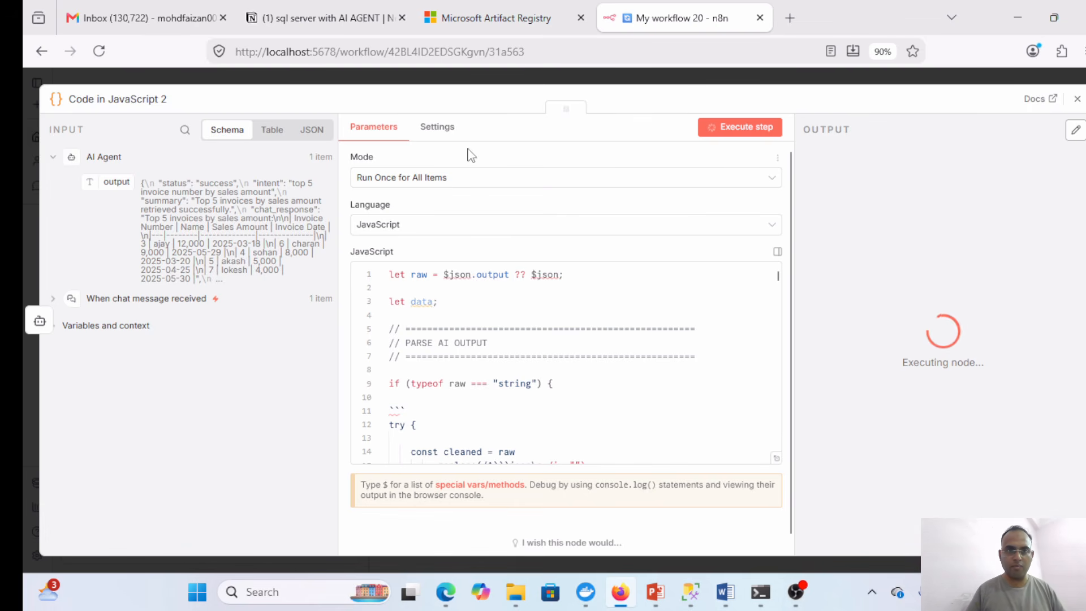
left_click(433, 127)
left_click(377, 128)
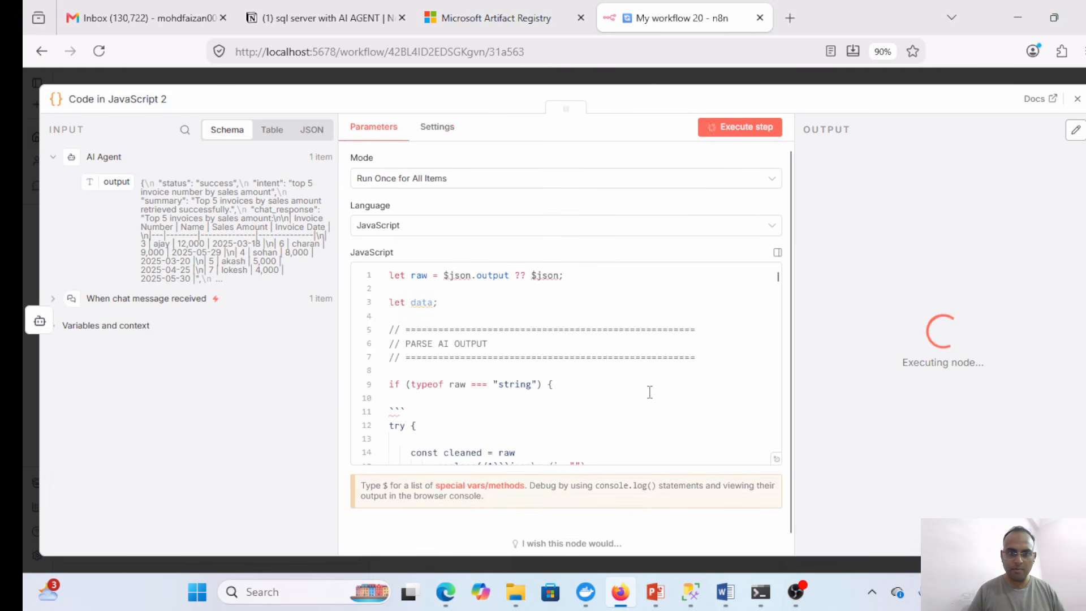
scroll(779, 308, "down", 5)
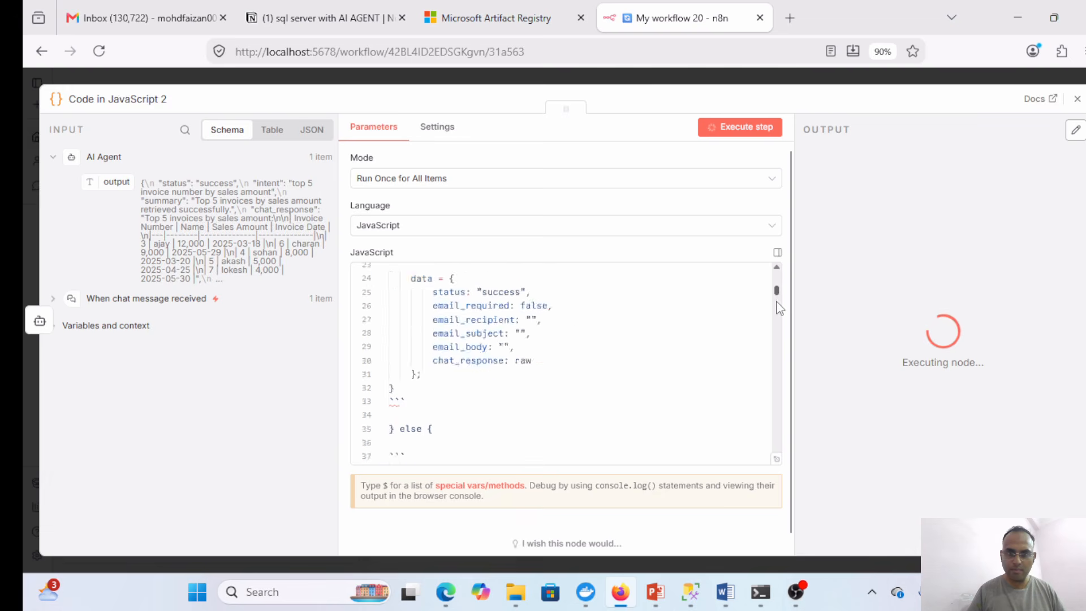
left_click_drag(779, 308, 756, 278)
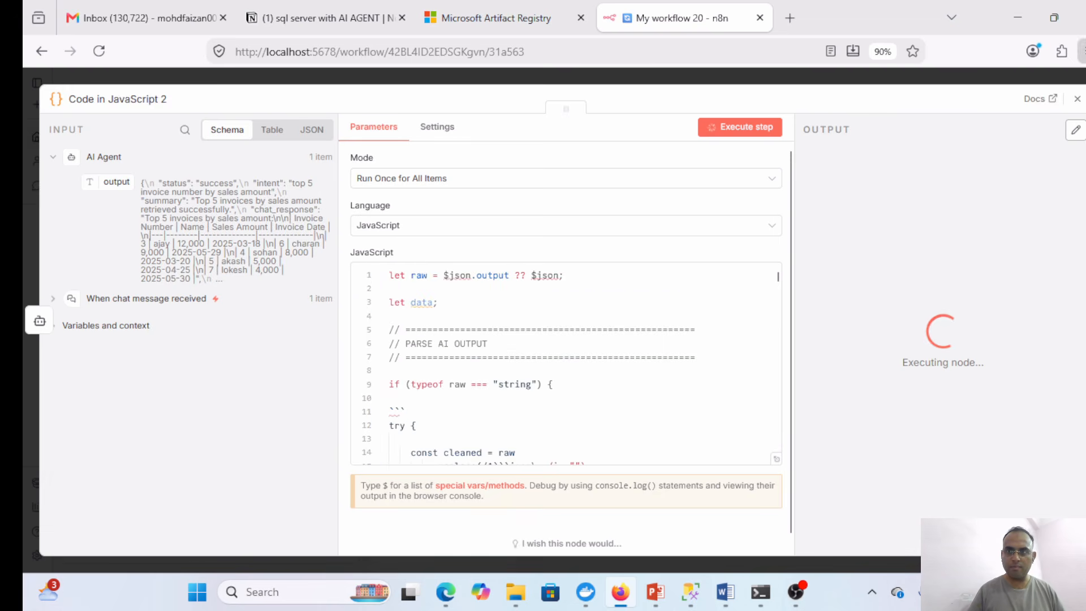
- Stop the stuck workflow execution and get the JavaScript code from the Notion page
left_click(1079, 100)
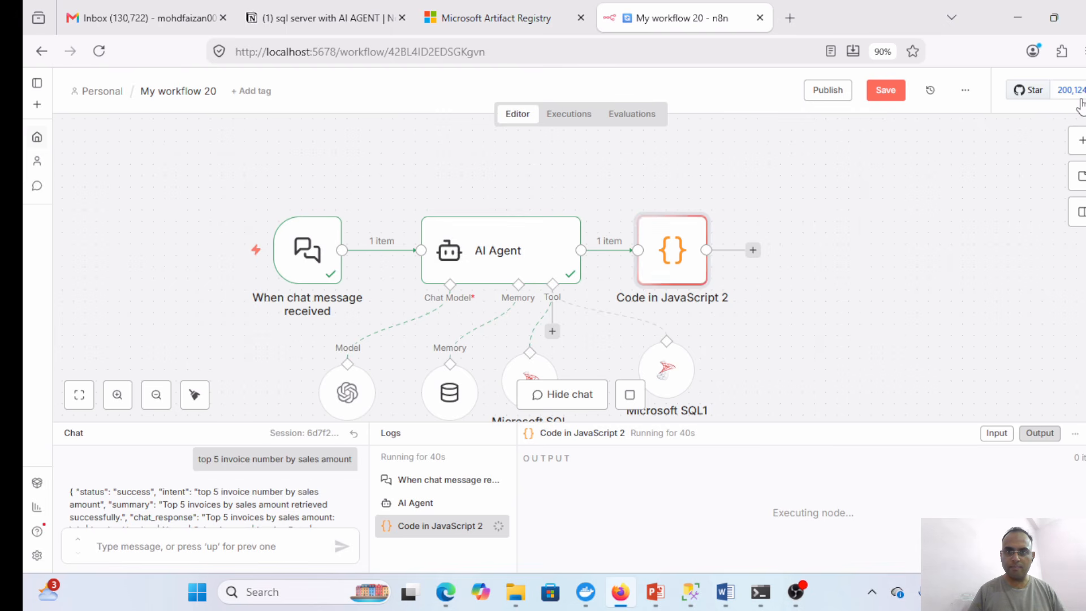
left_click(632, 396)
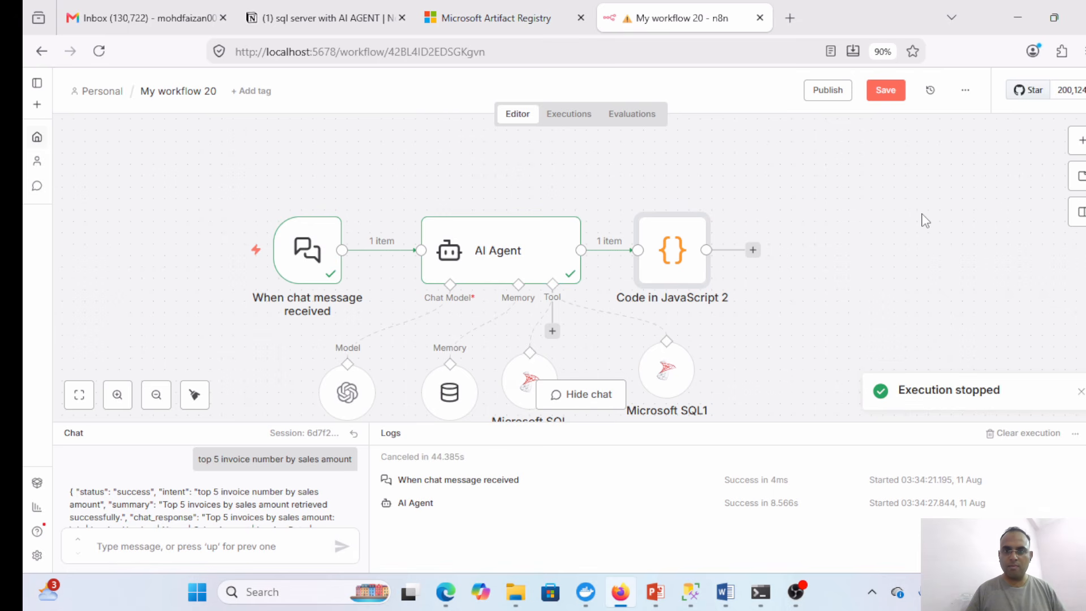
mouse_move(336, 5)
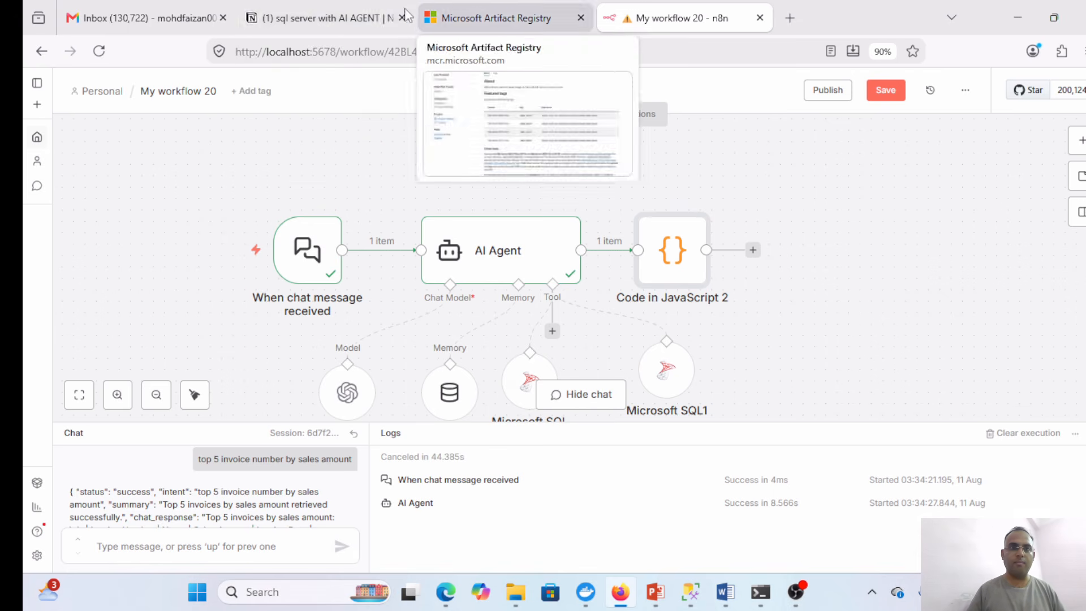
left_click(316, 4)
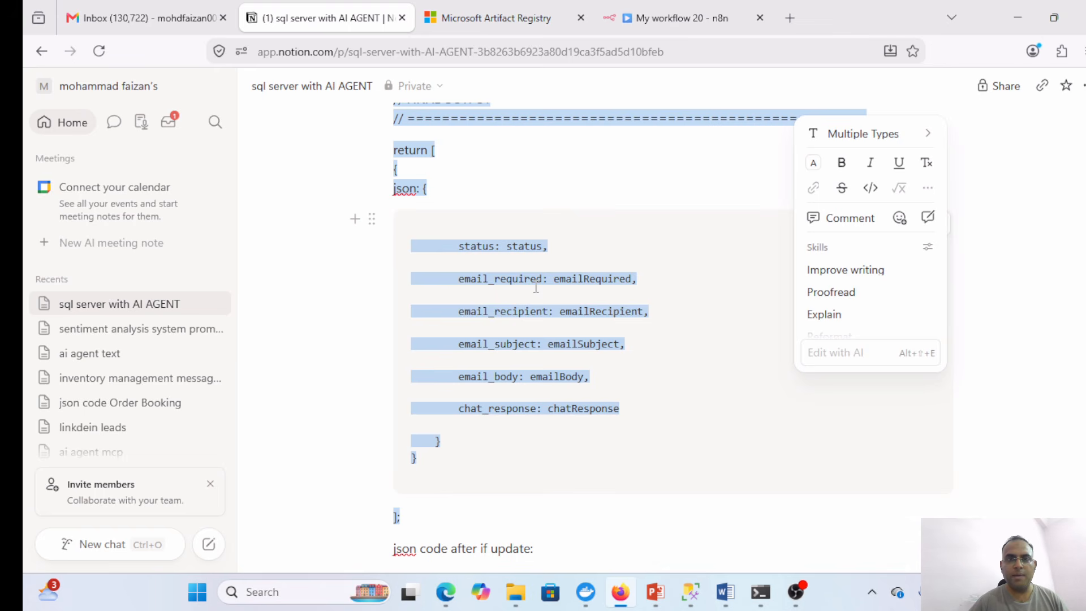
left_click(682, 13)
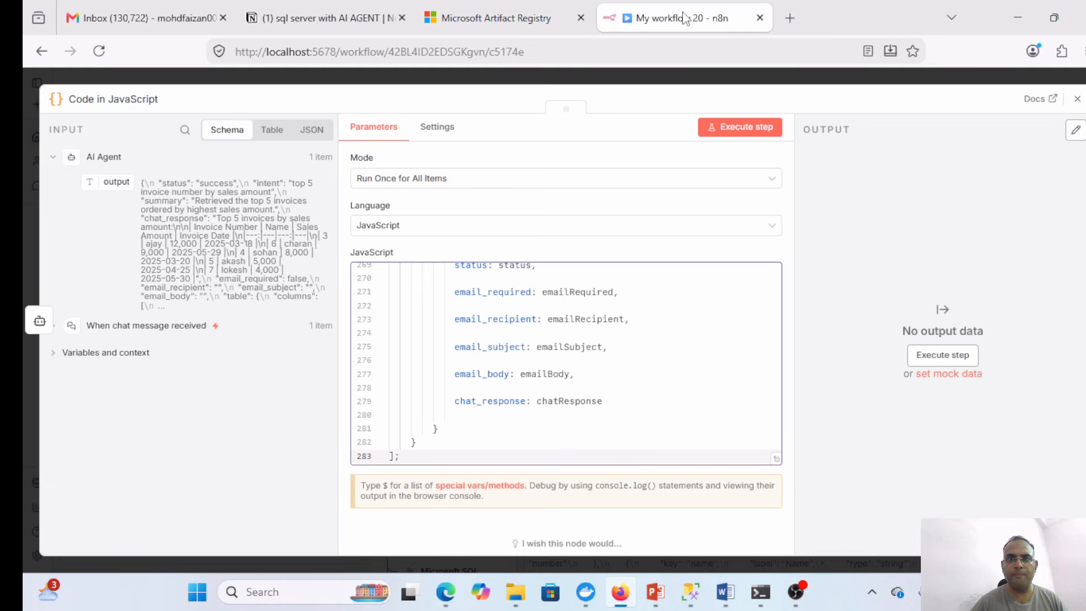
- Replace the node's code with the Notion code and run it, outputting status, email and chat_response
left_click(635, 346)
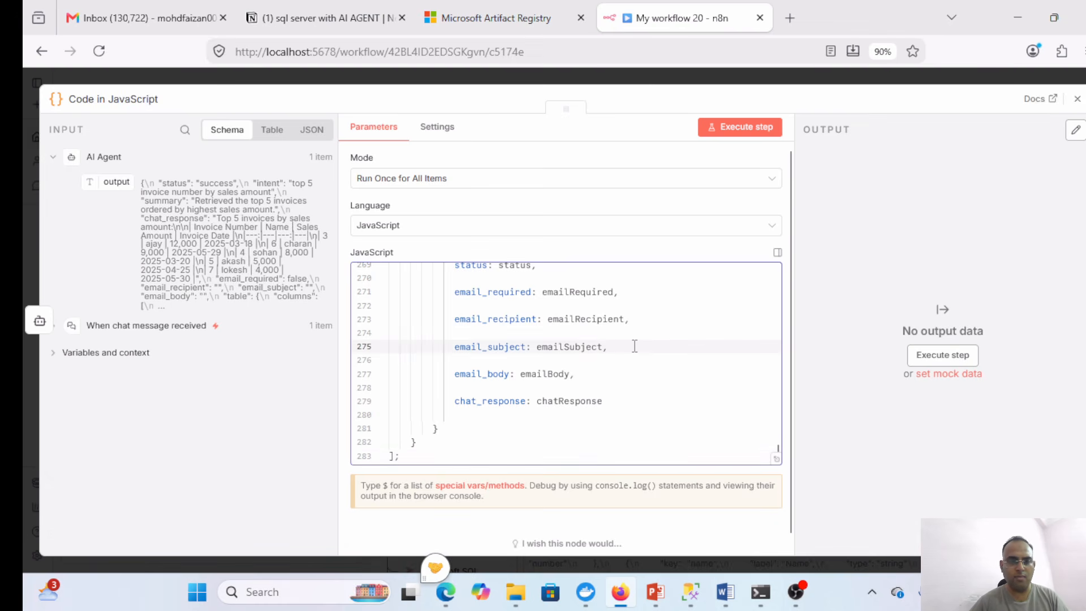
key("ctrl+a")
key("Right")
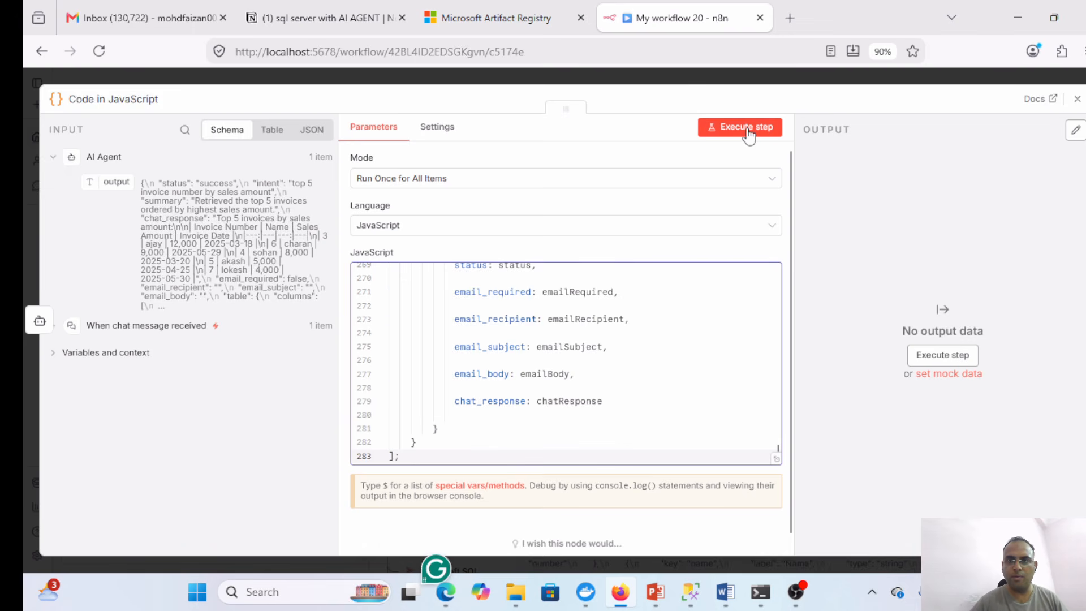
left_click(746, 130)
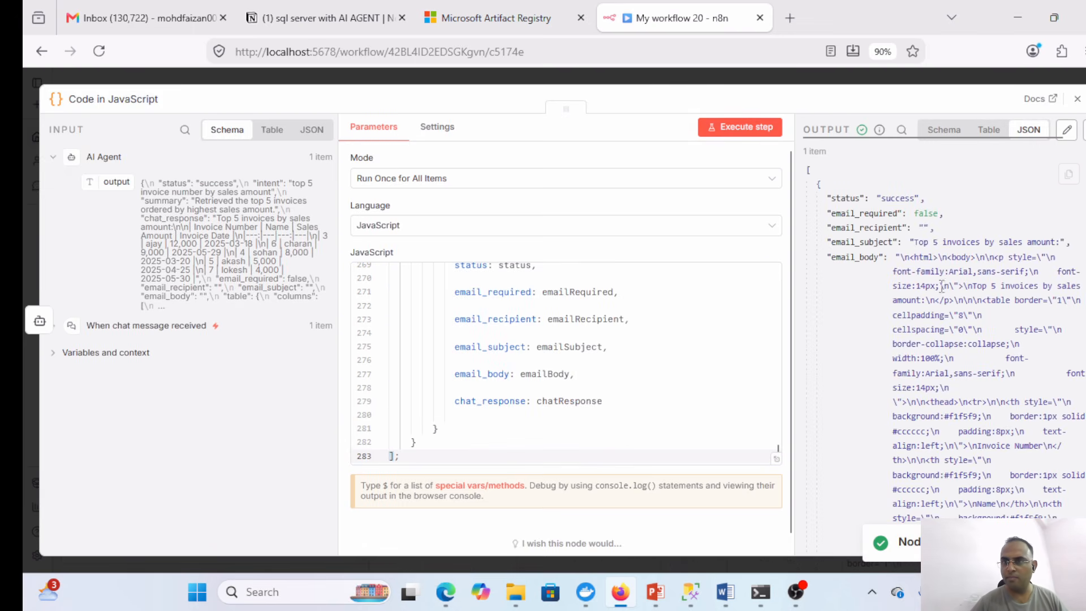
left_click(1077, 100)
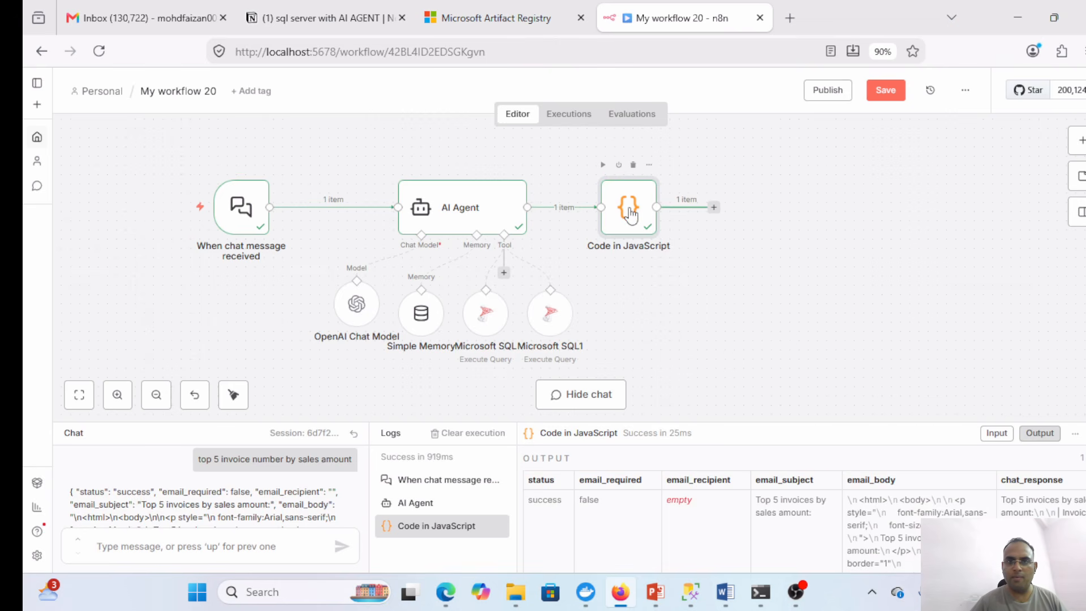
- Add an If node after the Code in JavaScript node
left_click_drag(626, 213, 590, 213)
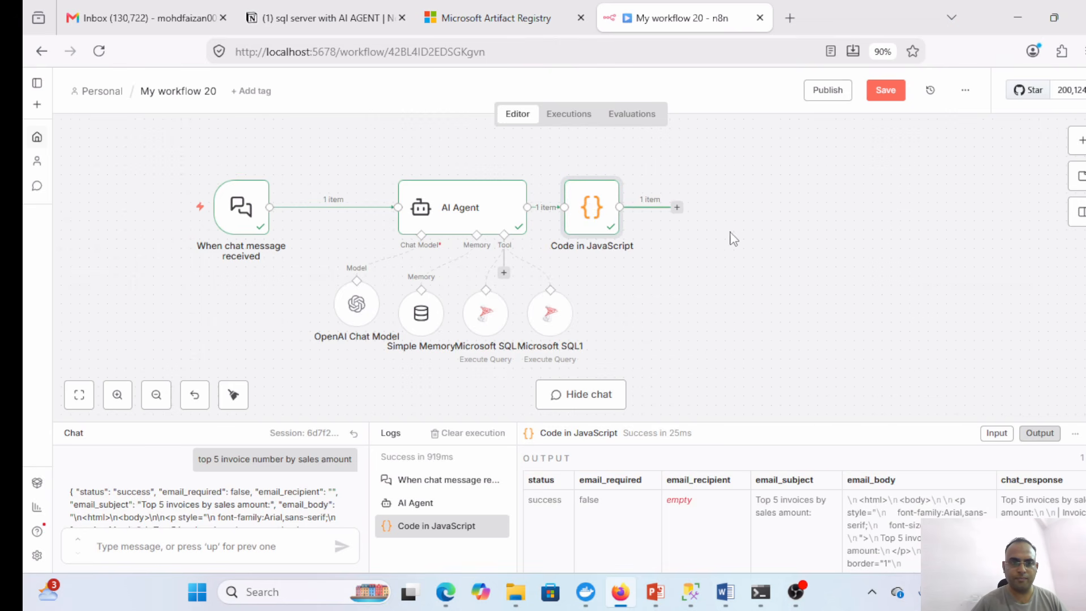
left_click(677, 208)
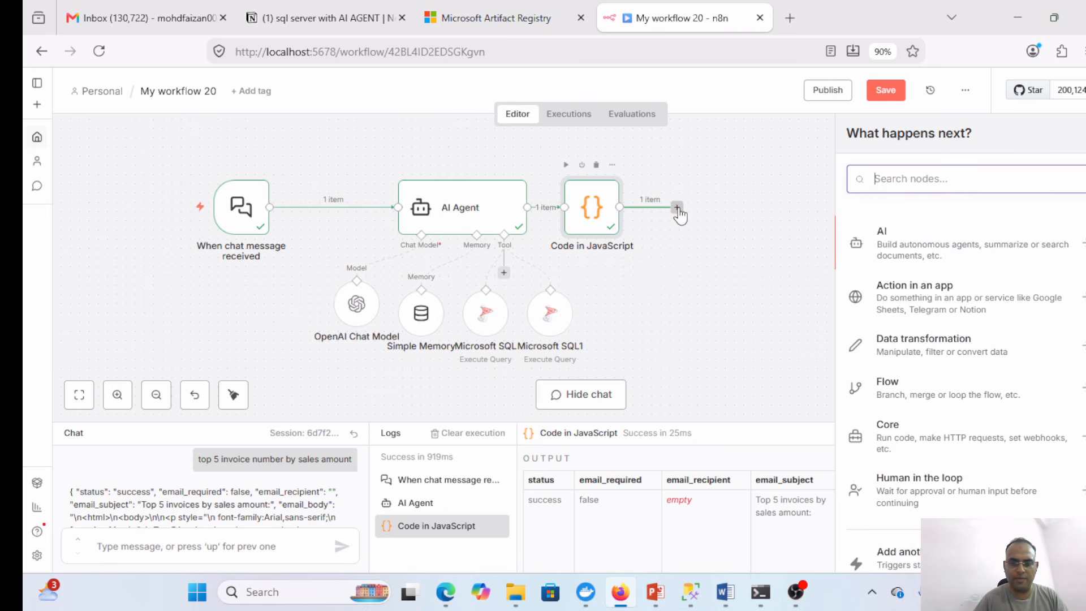
type("if")
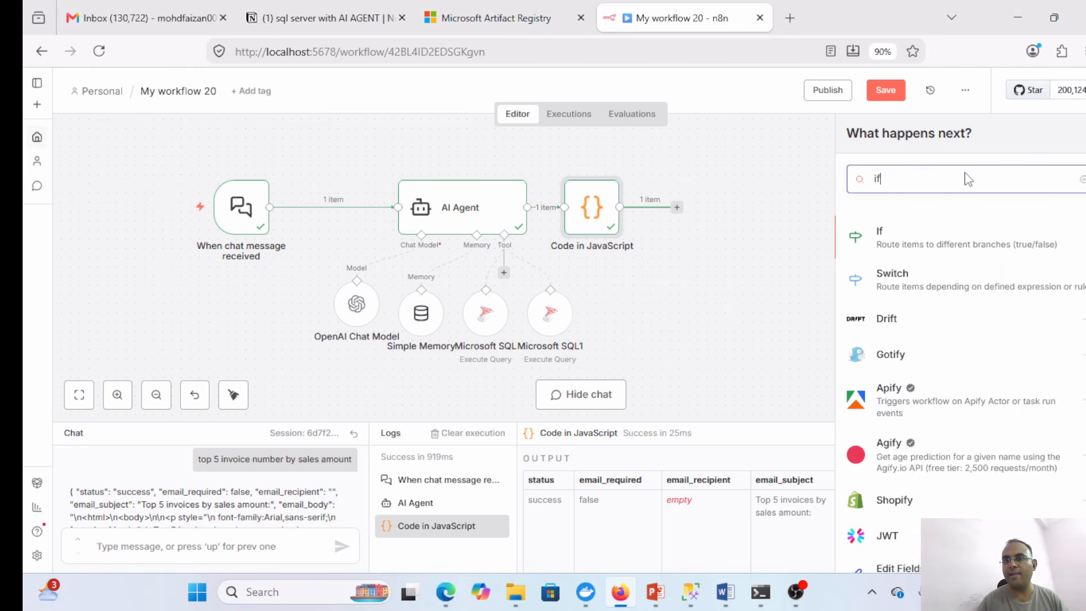
left_click(920, 241)
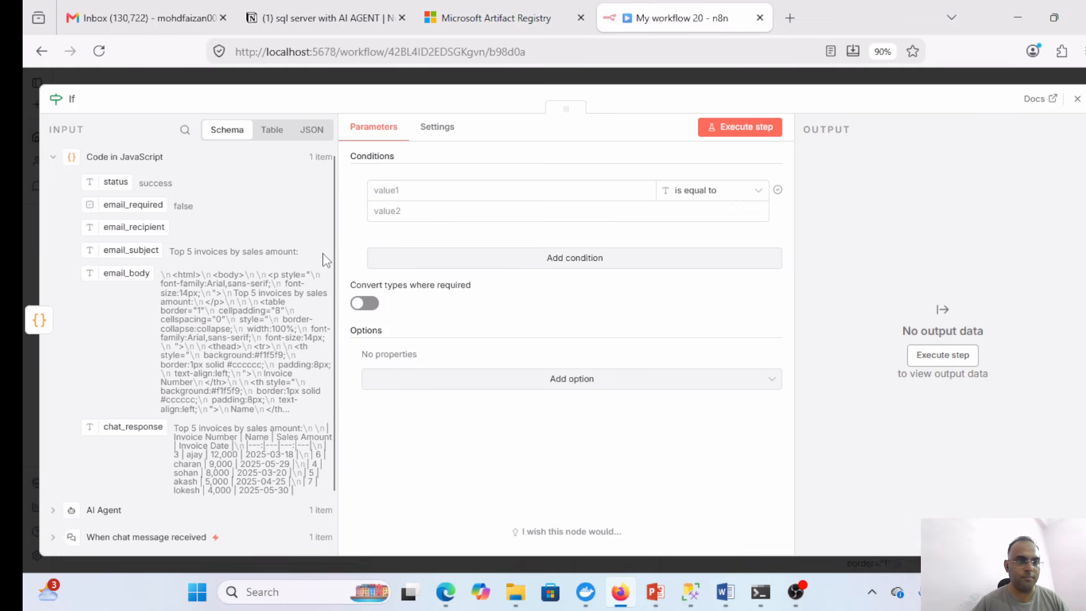
- Use the AI Agent's email_required field as the If condition's first value
scroll(333, 256, "down", 1)
scroll(326, 251, "up", 1)
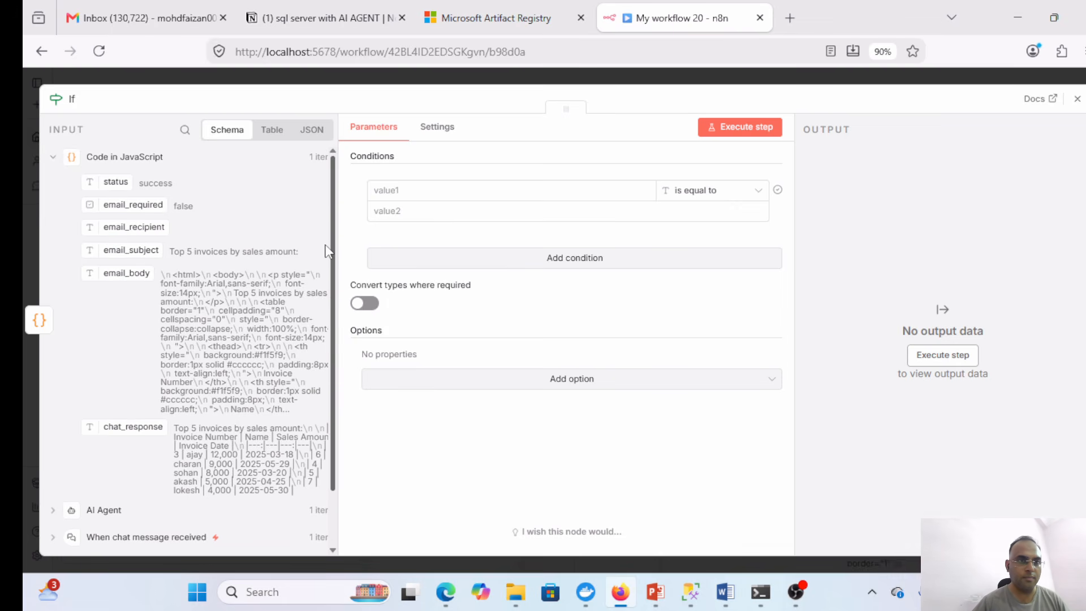
scroll(327, 246, "down", 3)
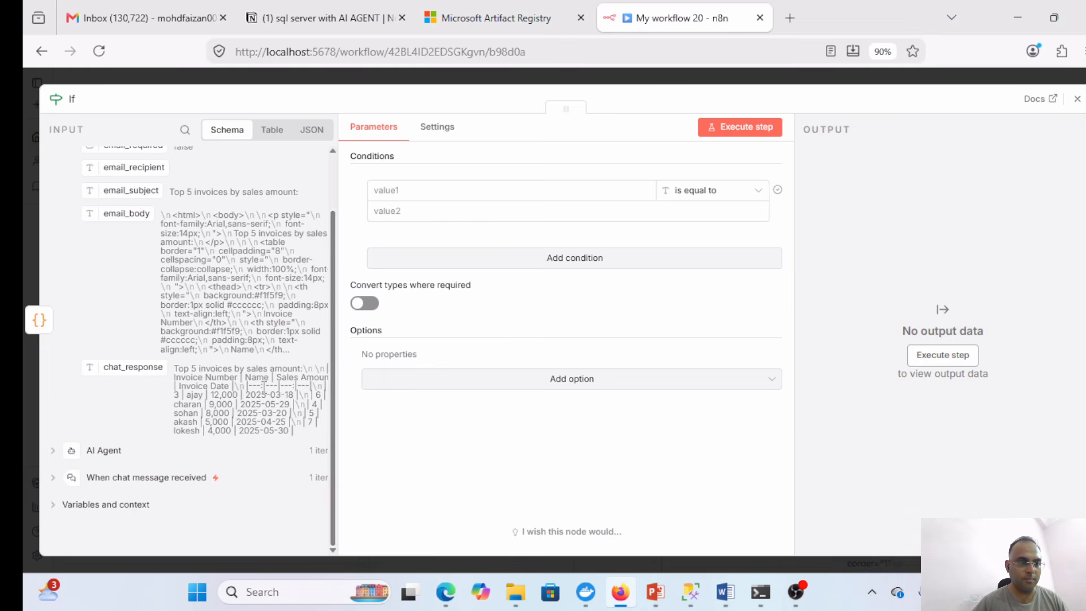
left_click(52, 450)
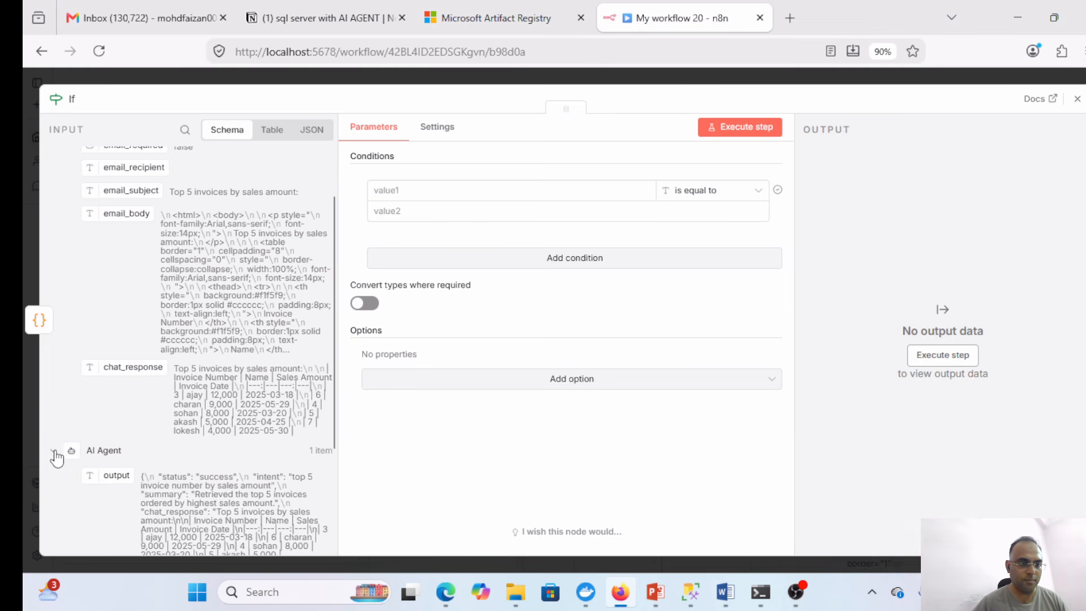
scroll(334, 283, "down", 3)
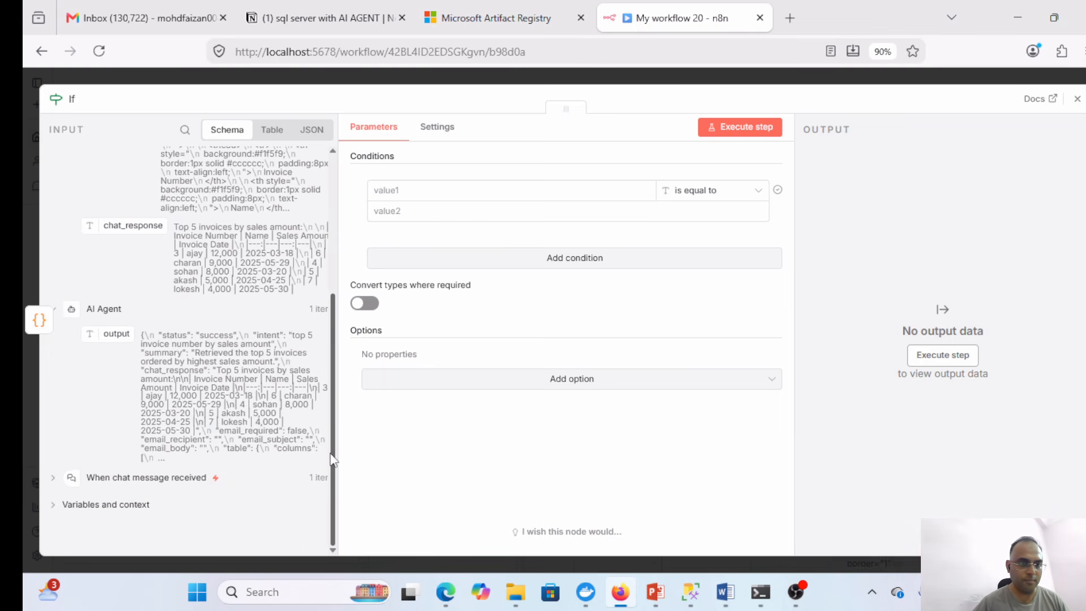
scroll(322, 243, "up", 5)
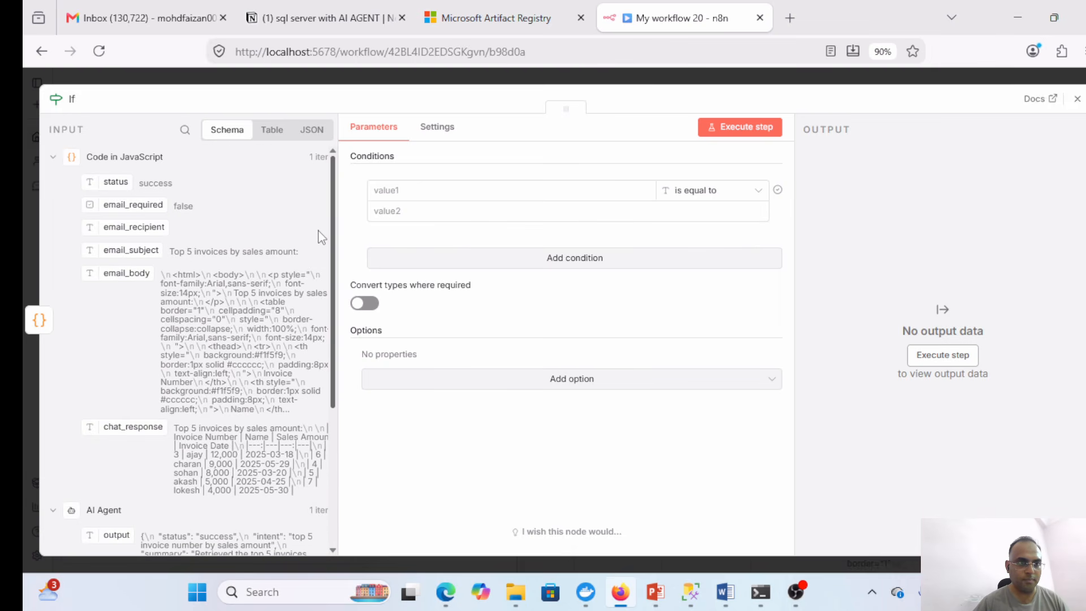
left_click_drag(92, 204, 424, 197)
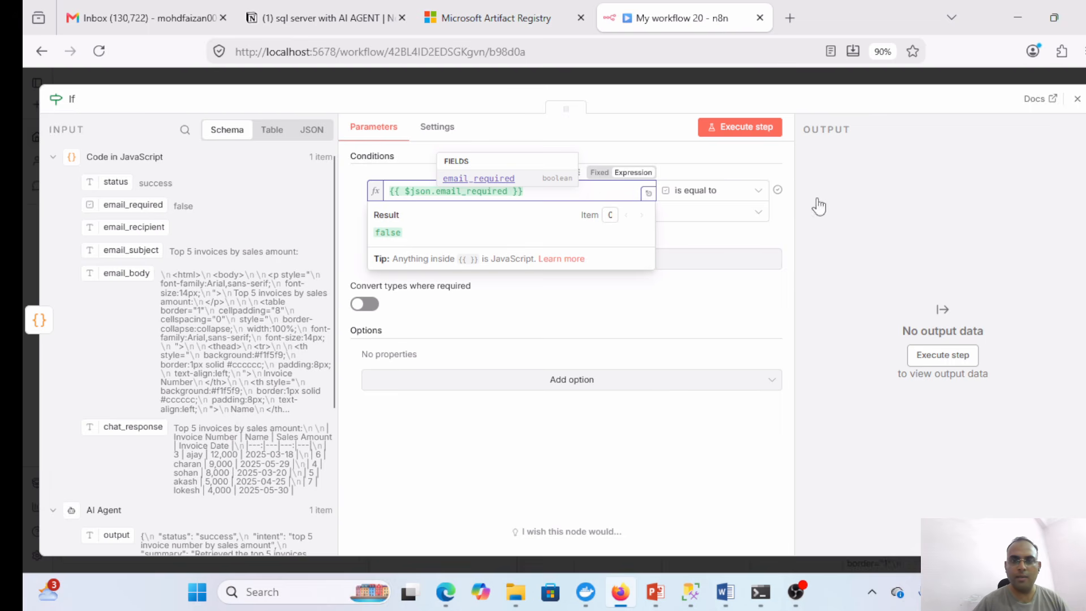
- Set the condition to Boolean 'is equal to' true and test it, which takes the false branch
left_click(738, 192)
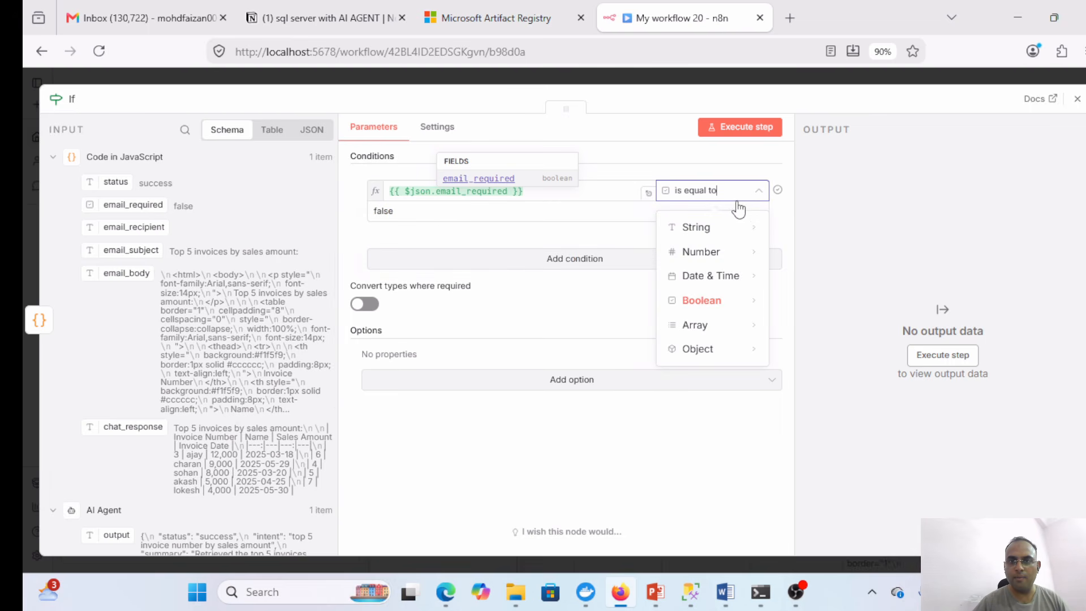
mouse_move(735, 300)
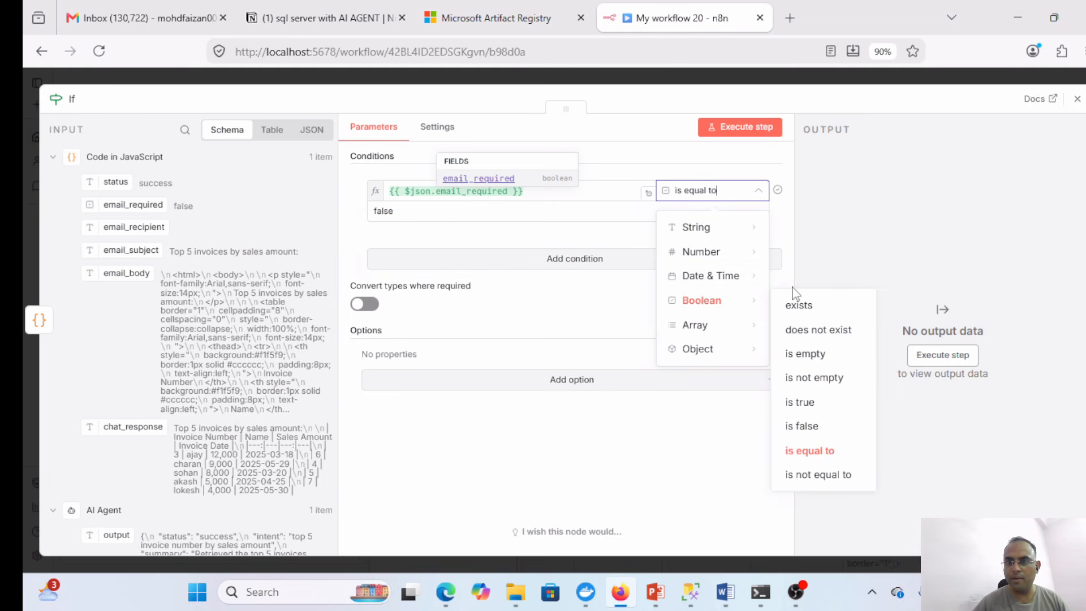
left_click(900, 192)
left_click(401, 219)
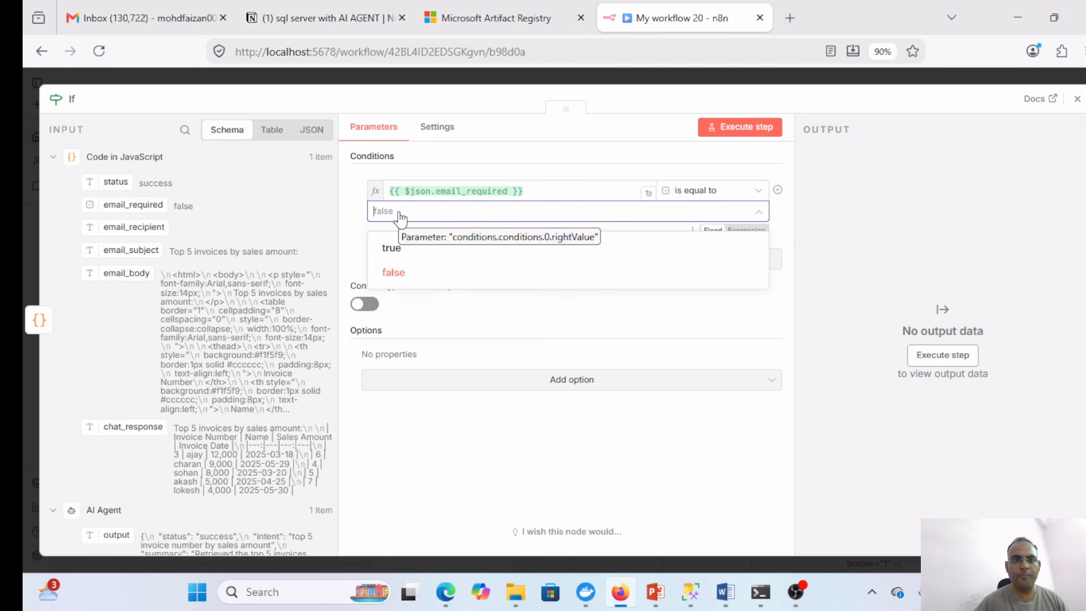
left_click(393, 249)
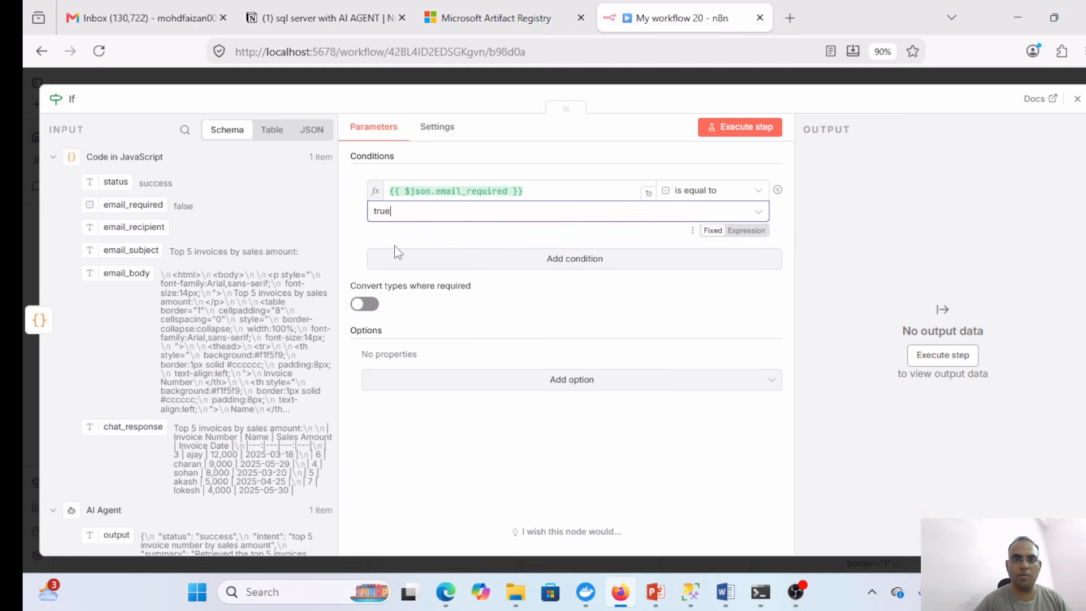
left_click(776, 130)
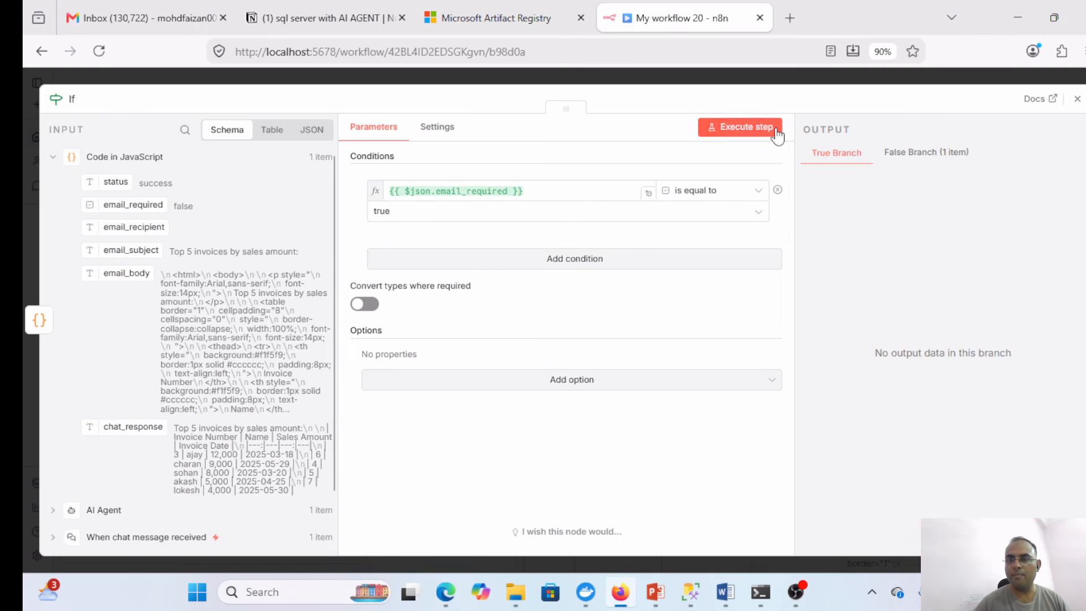
left_click(1077, 101)
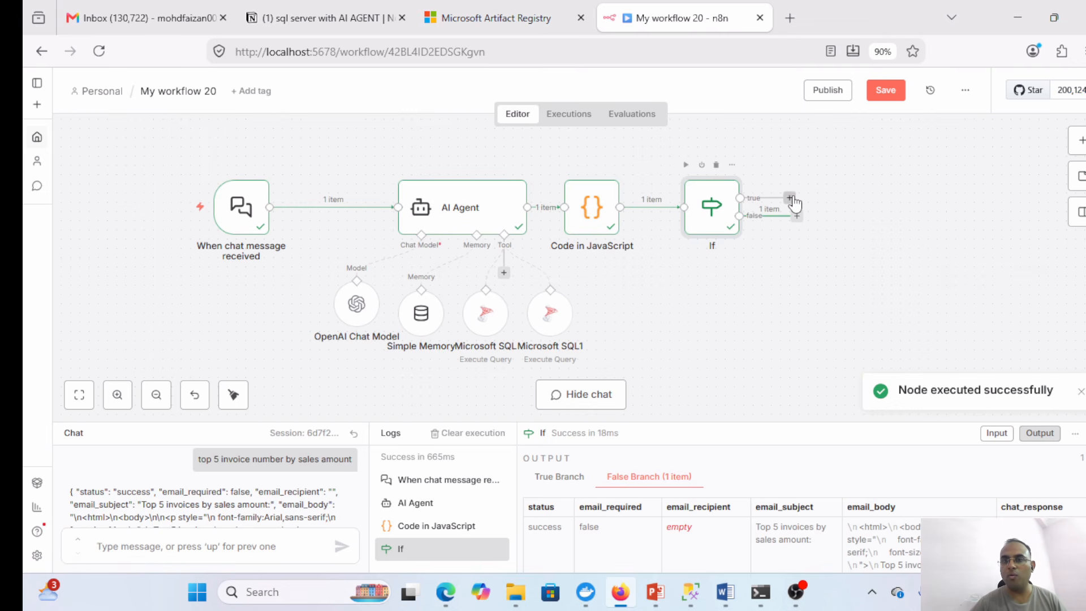
- Attach a Code in JavaScript node to the If node's true output
left_click_drag(717, 210, 689, 209)
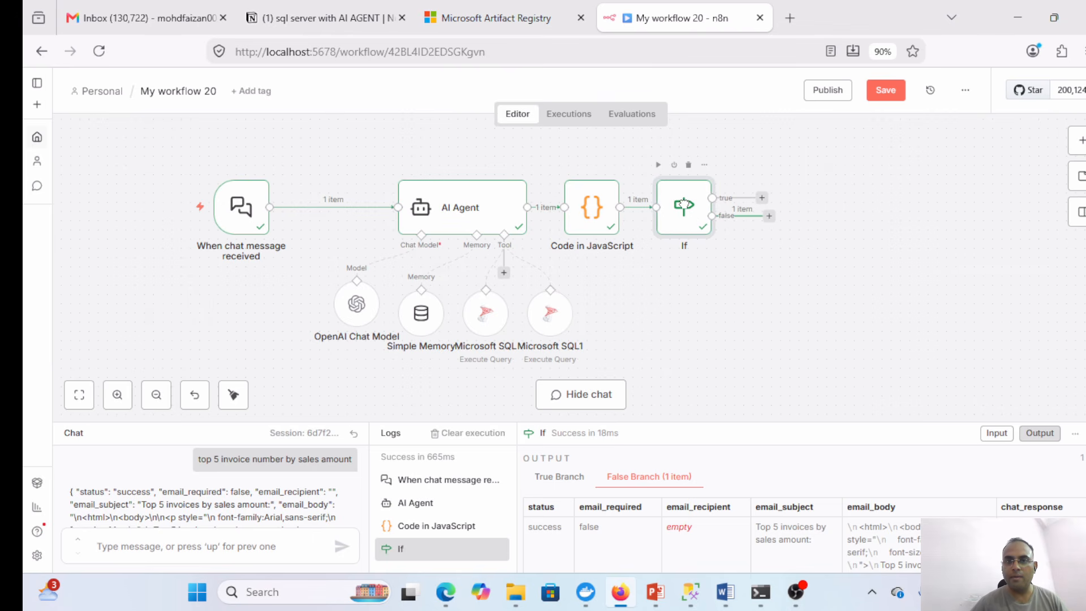
left_click(762, 197)
type("code")
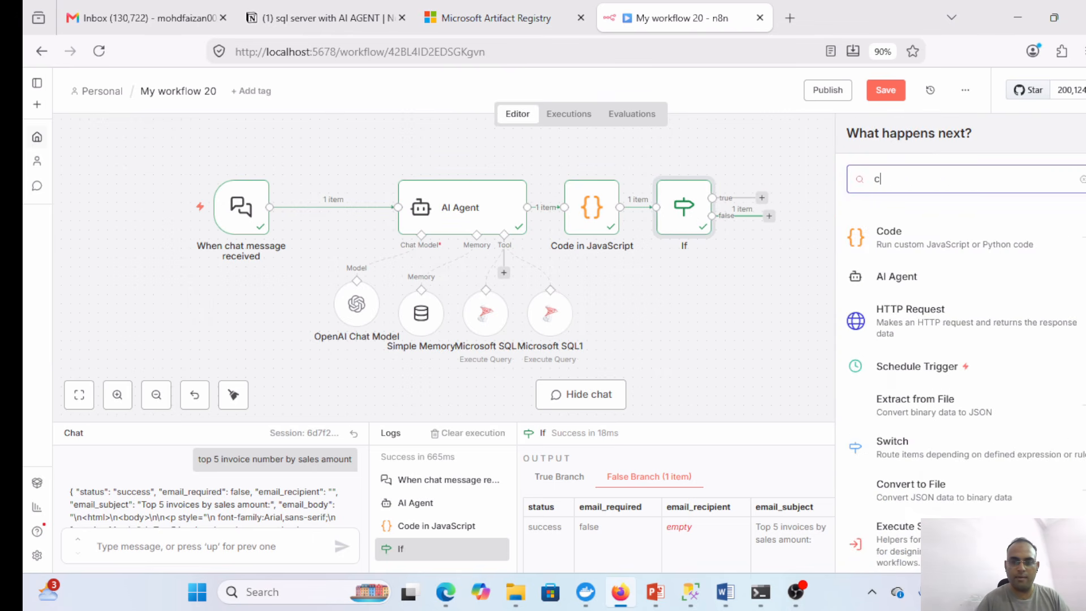
left_click(998, 242)
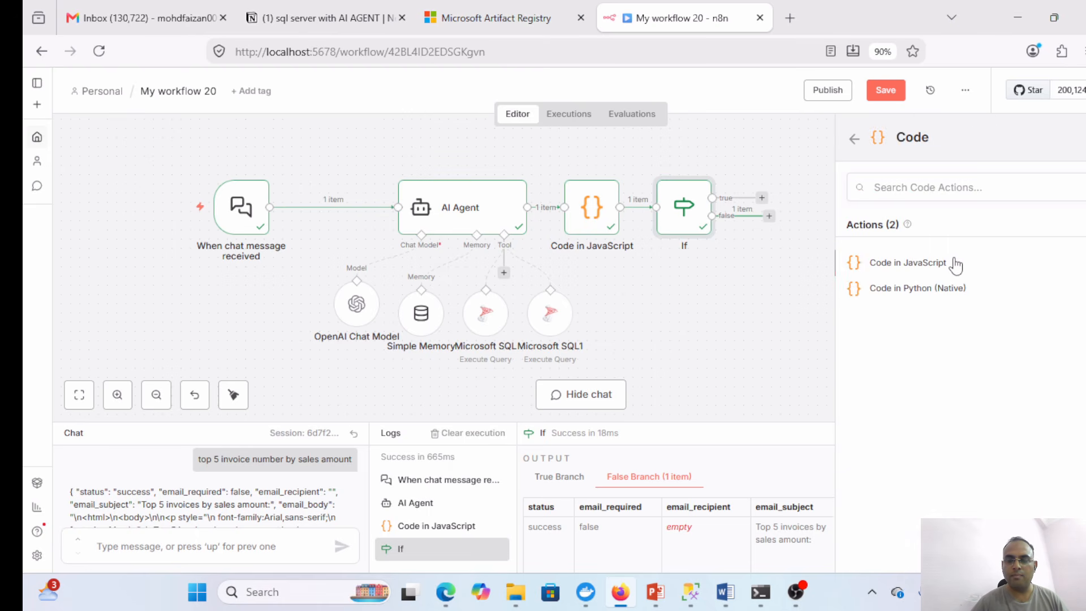
left_click(908, 262)
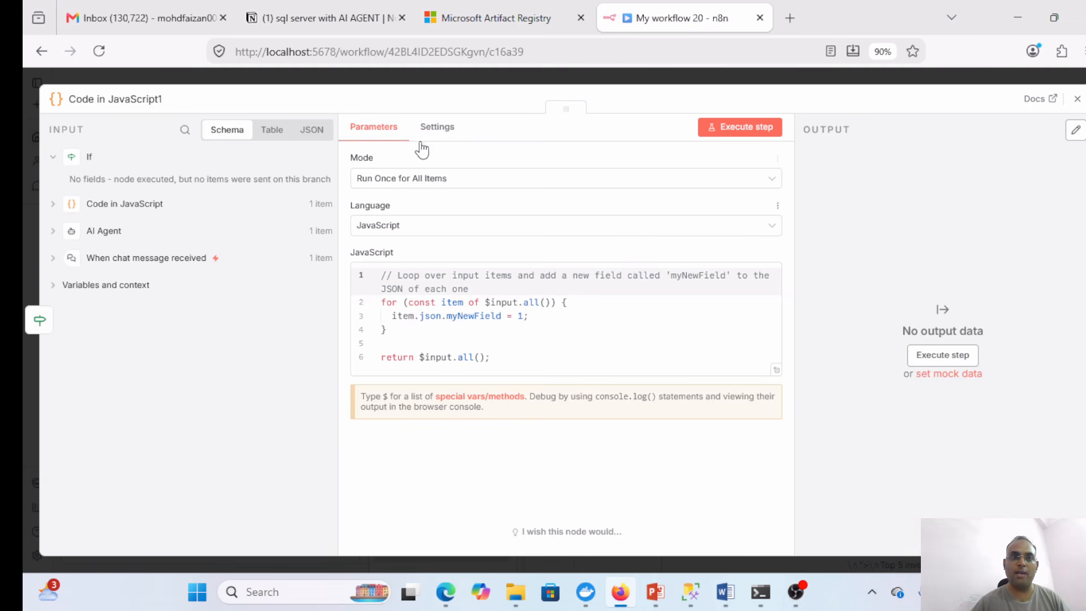
- Locate the 'json code after if update' return block on the Notion page and try selecting it
left_click(322, 13)
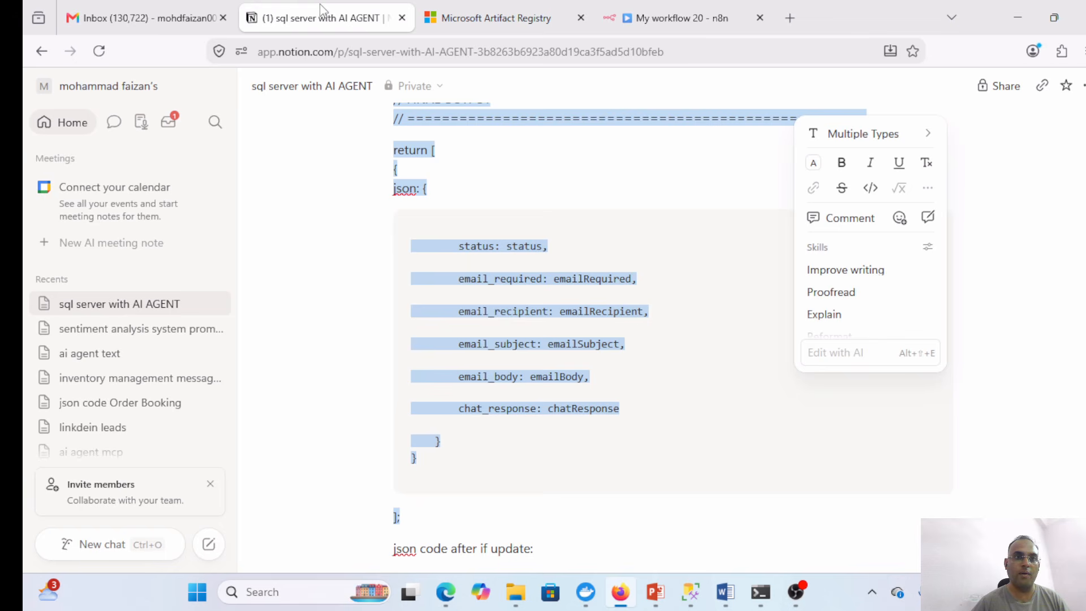
left_click(586, 485)
scroll(555, 501, "down", 10)
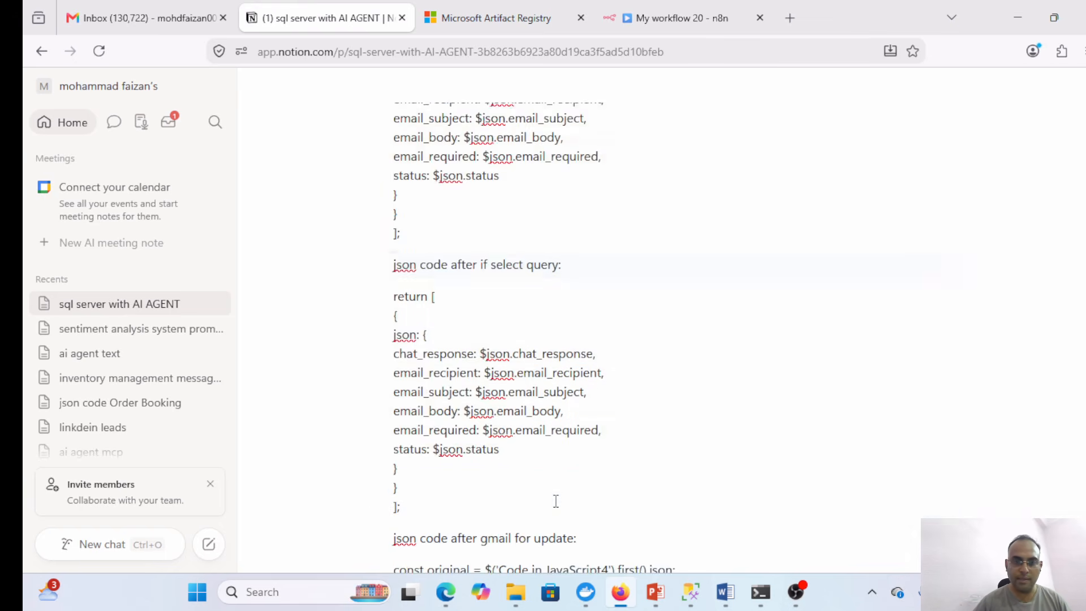
scroll(556, 502, "down", 1)
scroll(554, 502, "up", 8)
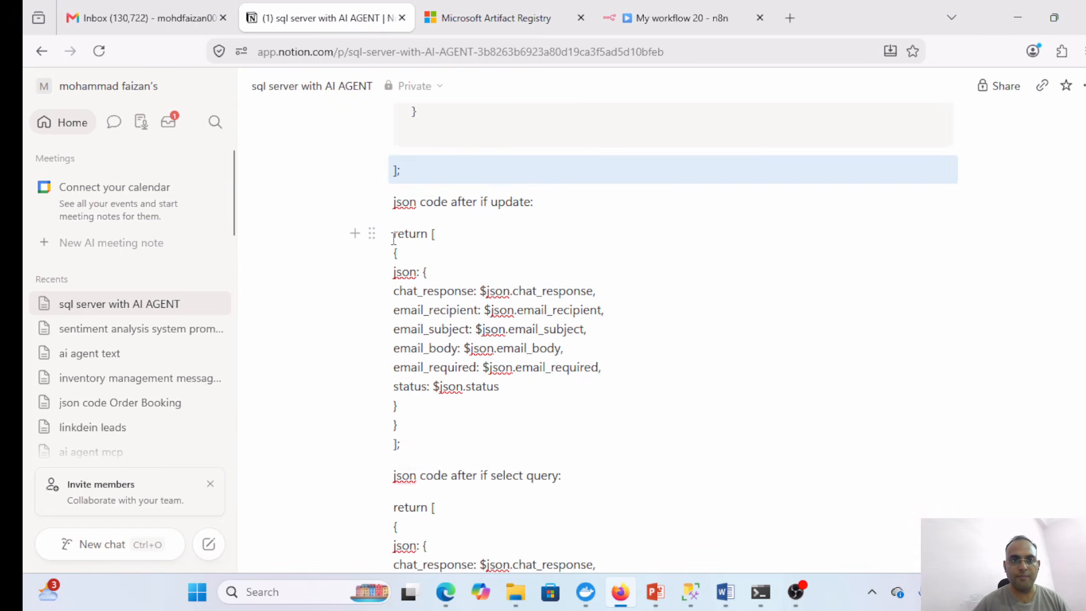
left_click_drag(393, 237, 507, 366)
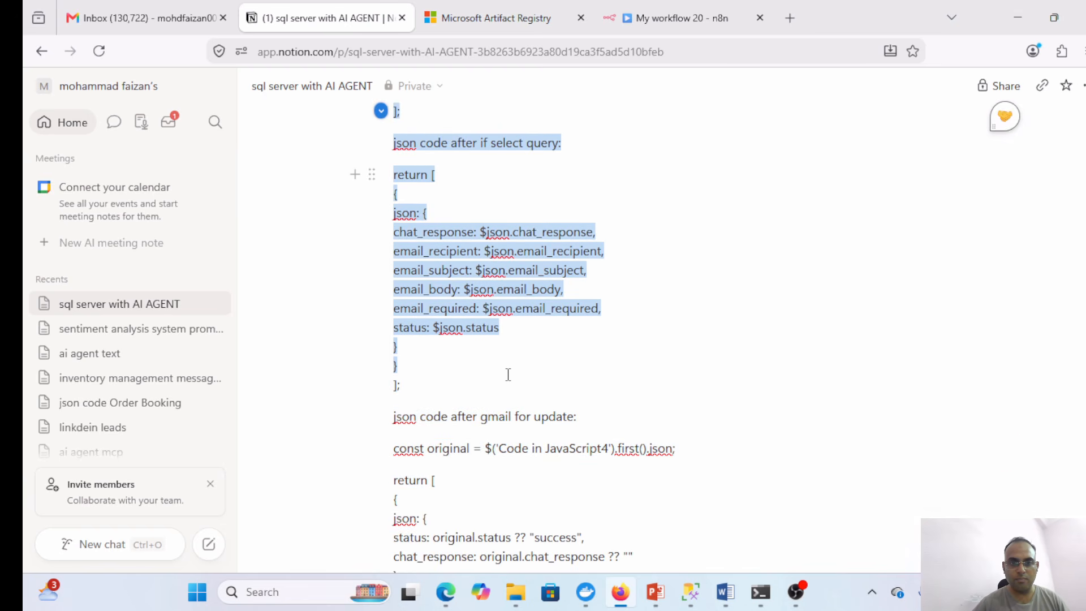
left_click_drag(508, 375, 479, 325)
left_click(425, 446)
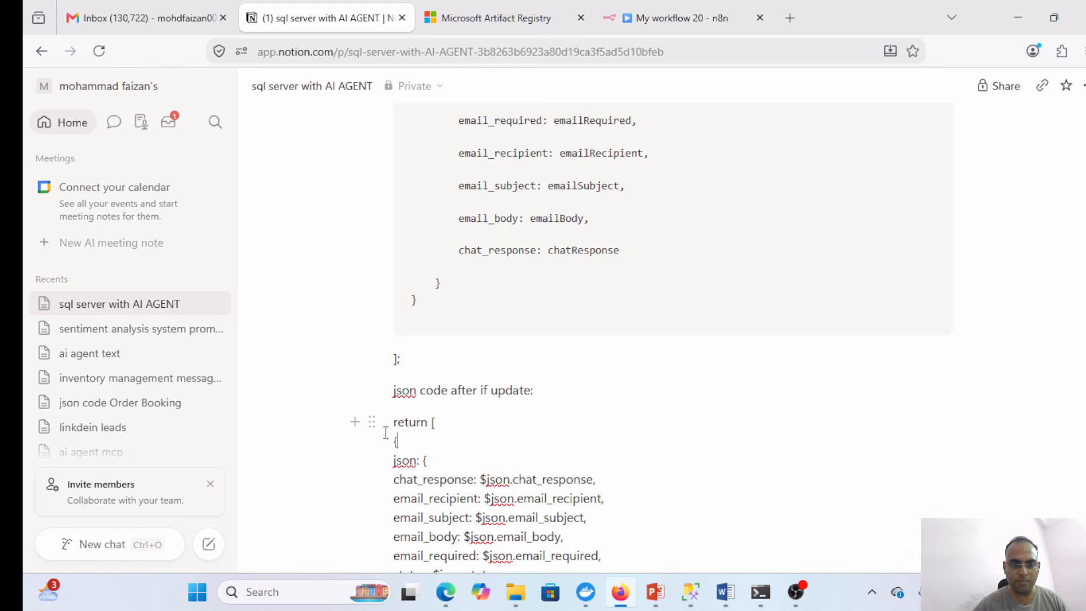
left_click_drag(391, 425, 412, 327)
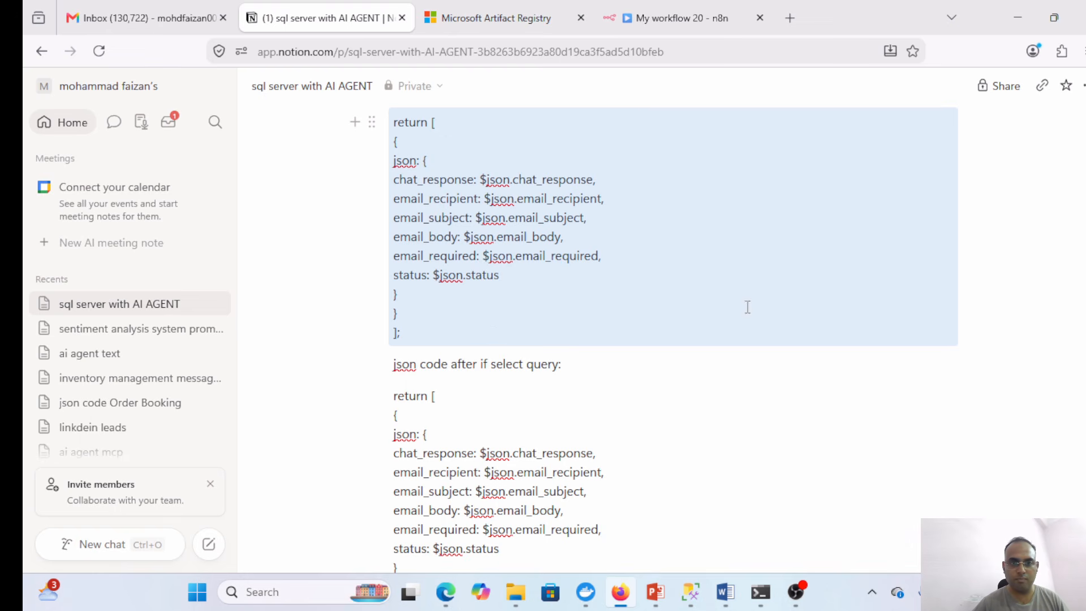
key("ctrl+z")
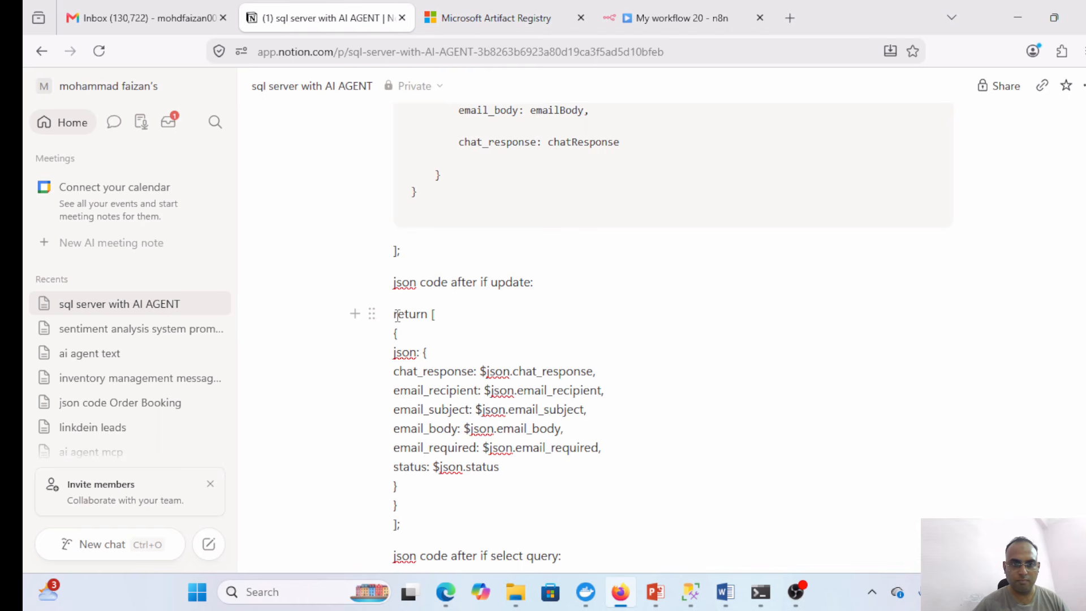
left_click_drag(397, 313, 481, 465)
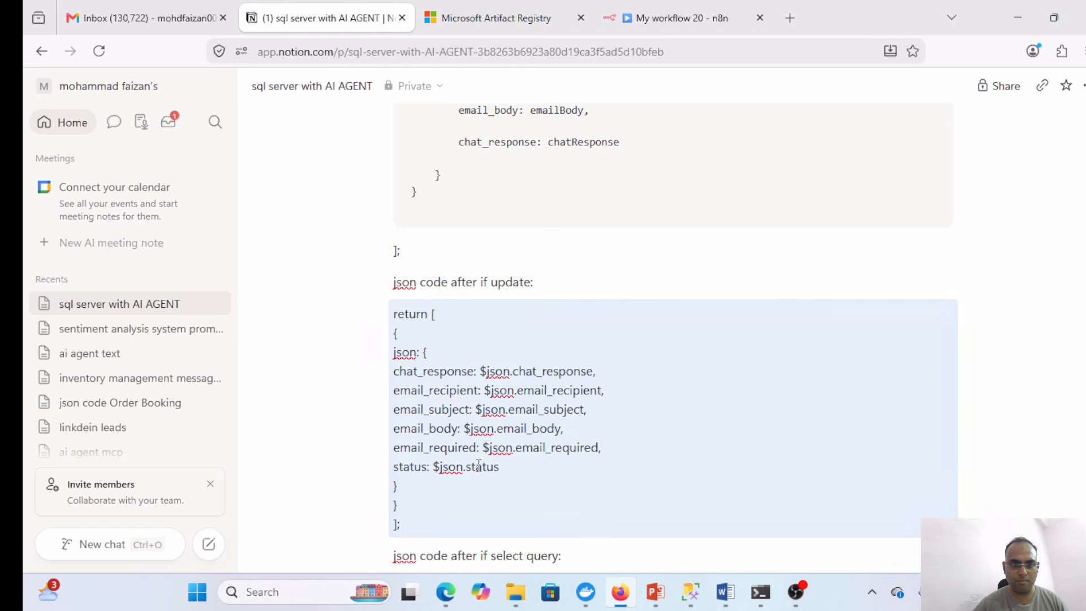
- Select the whole update return code as text and go back to the n8n workflow
double_click(545, 389)
left_click(402, 299)
left_click(395, 310)
left_click_drag(394, 314, 455, 522)
key("ctrl+c")
scroll(455, 522, "down", 1)
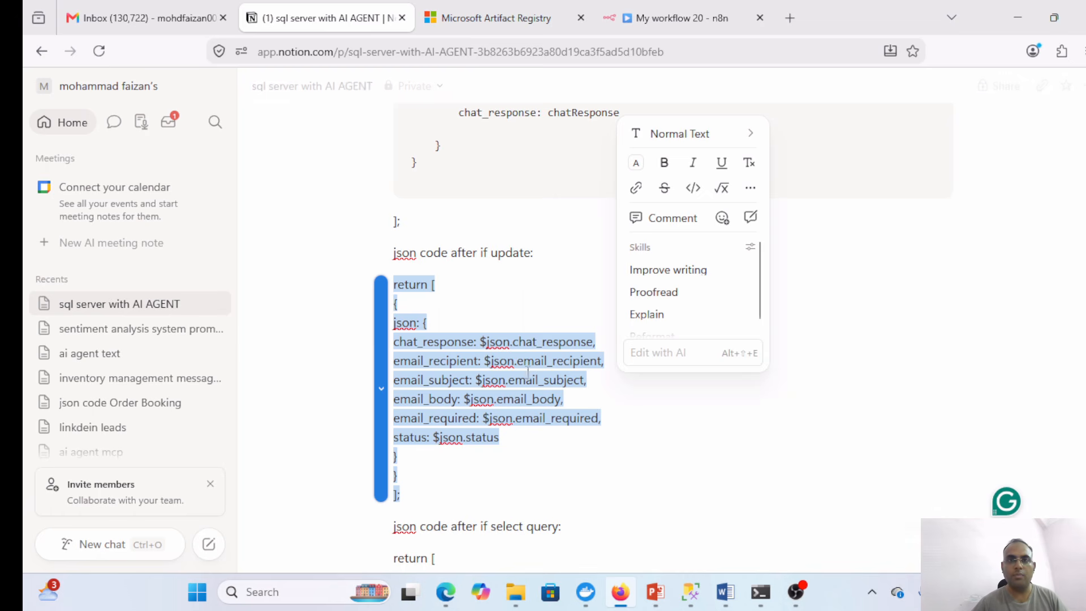
left_click(651, 18)
- Replace Code in JavaScript1's default code with the pasted update return code
left_click(615, 349)
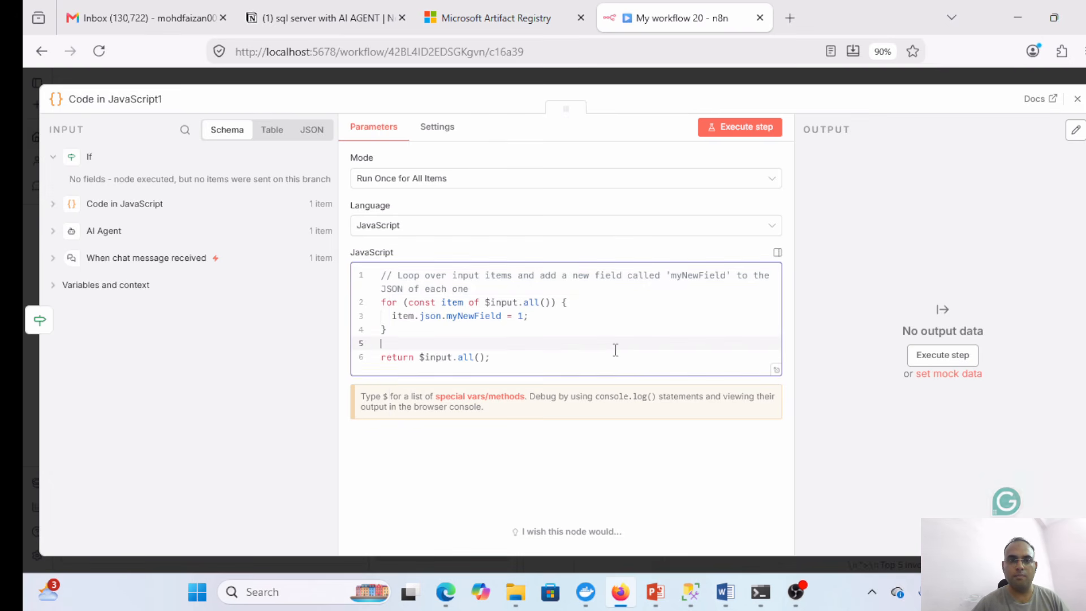
key("ctrl+a")
key("ctrl+v")
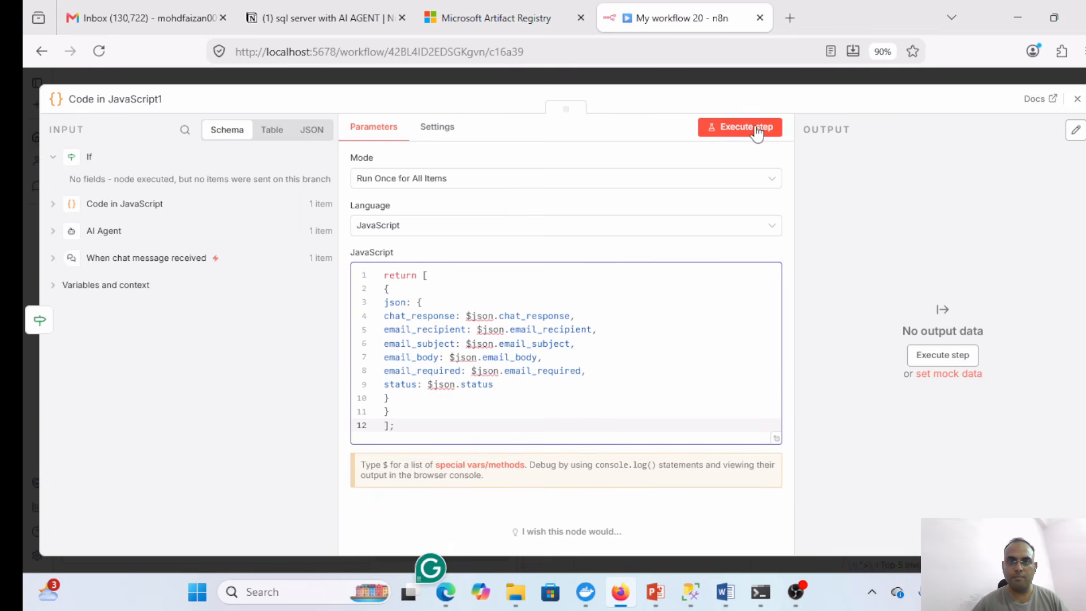
key("Escape")
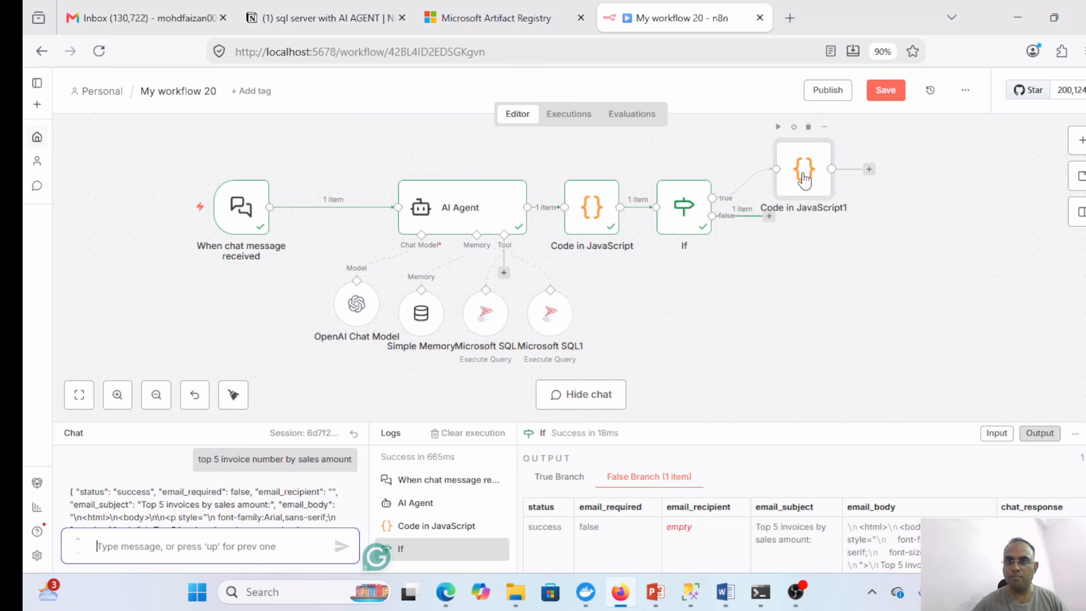
double_click(802, 174)
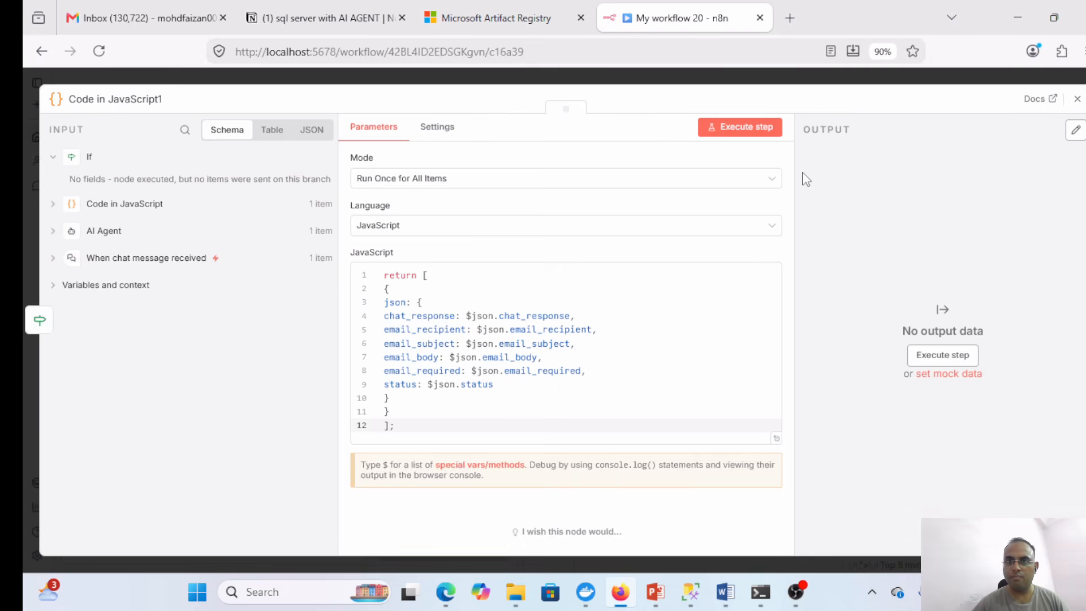
left_click(727, 128)
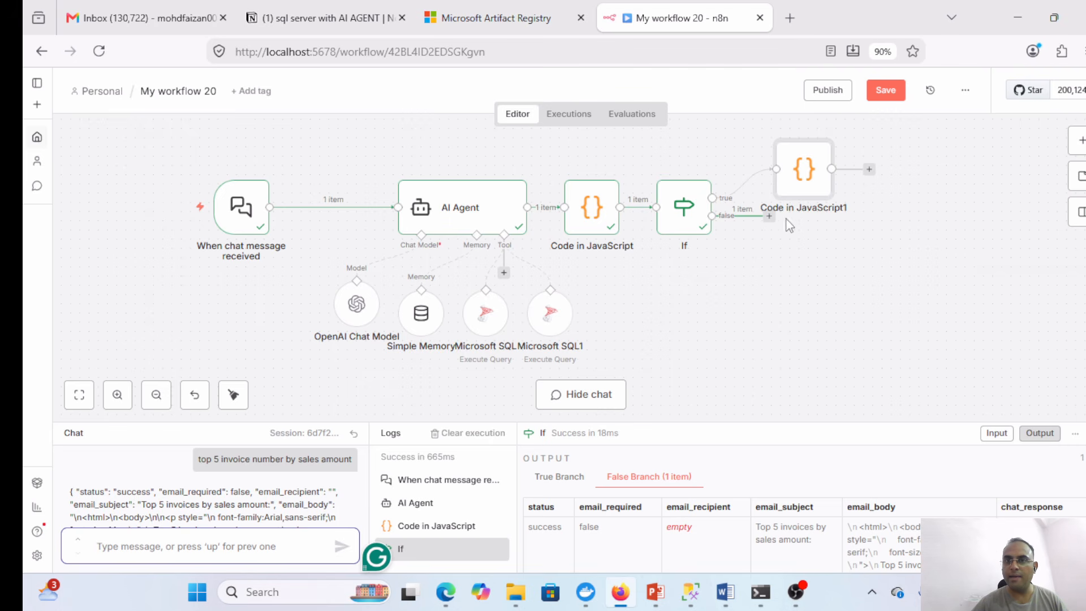
- Add a Code in JavaScript node on the If node's false branch
left_click(767, 217)
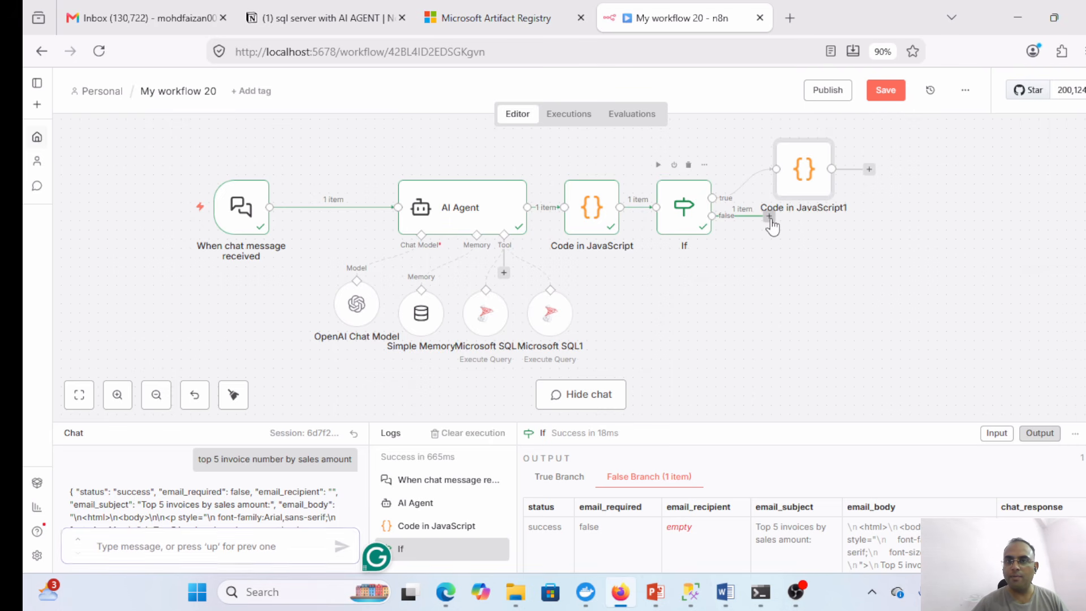
type("code")
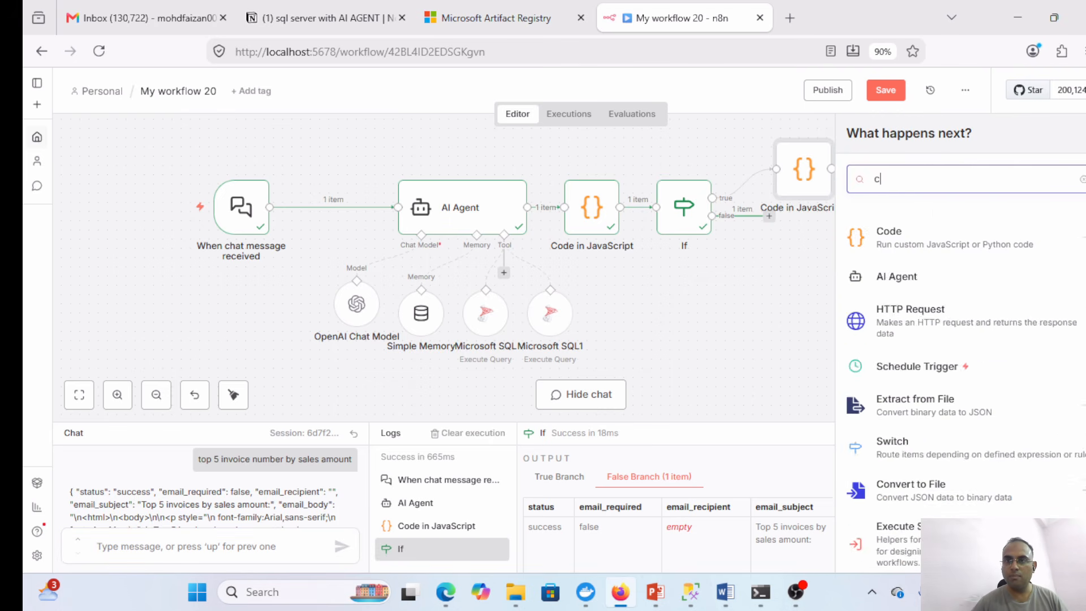
left_click(933, 249)
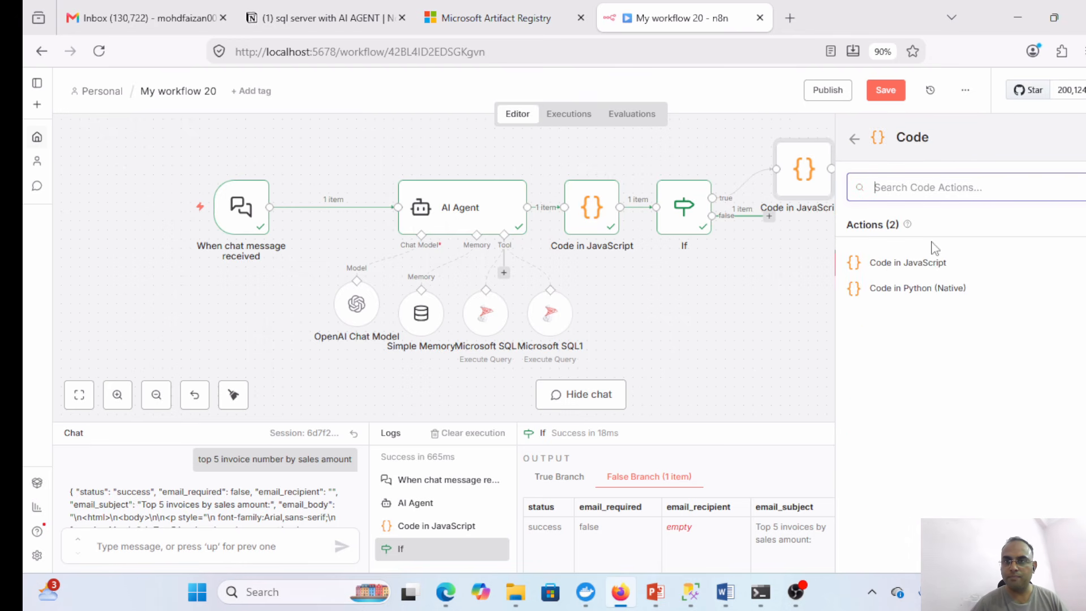
left_click(931, 262)
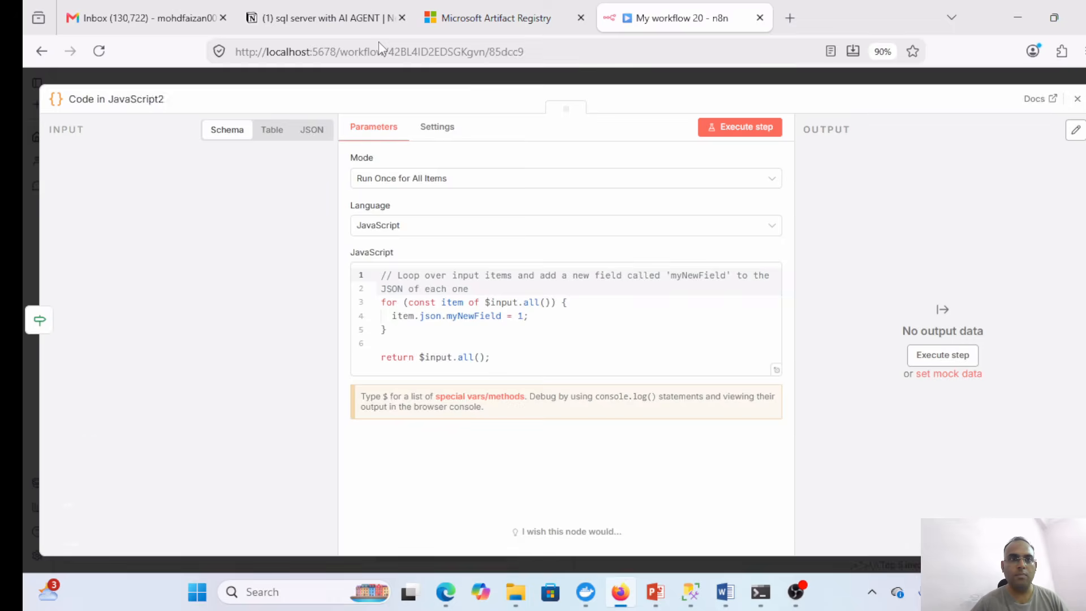
- Copy the 'after if select query' return block from the Notion notes
left_click(301, 5)
left_click(663, 482)
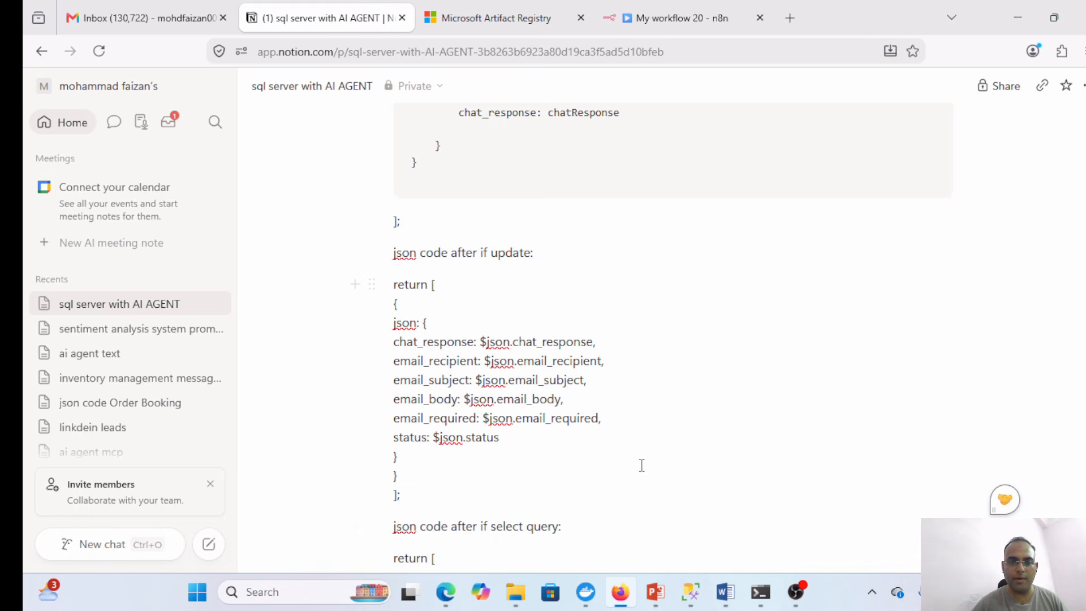
scroll(642, 465, "down", 5)
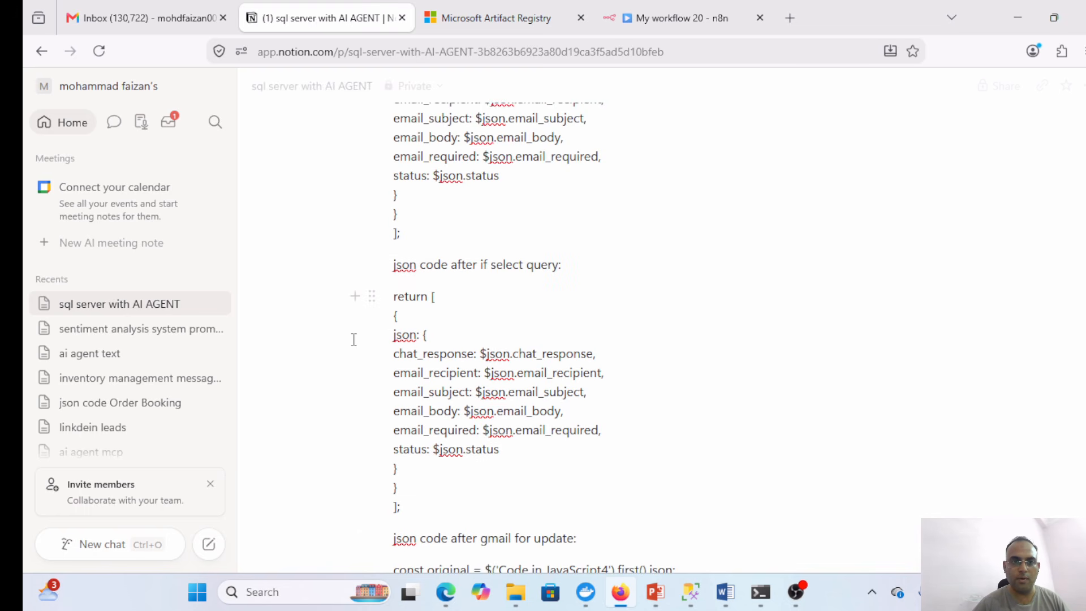
left_click(405, 297)
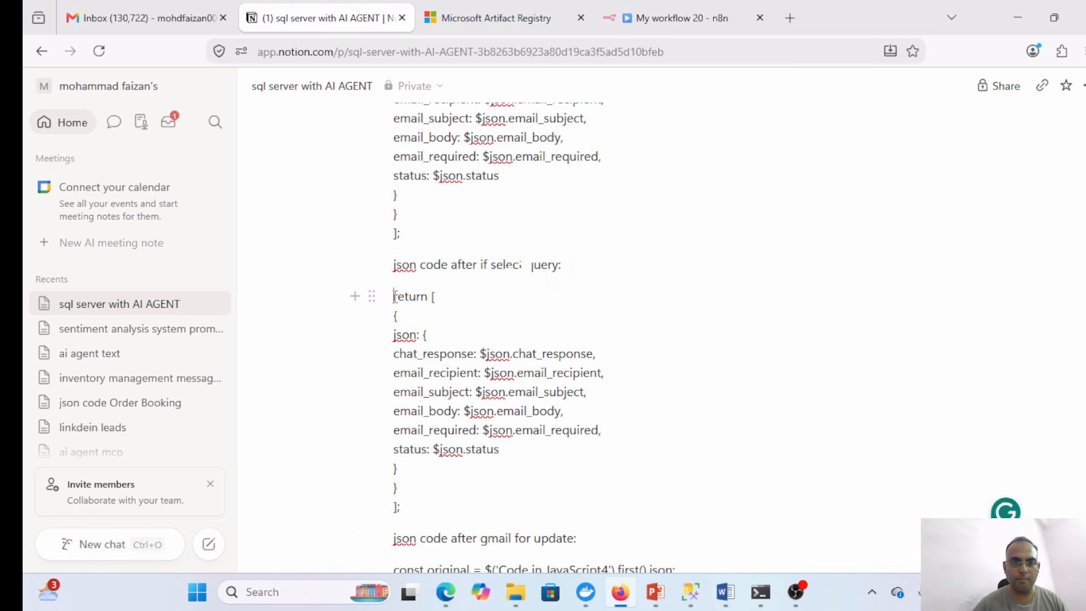
left_click_drag(394, 297, 493, 503)
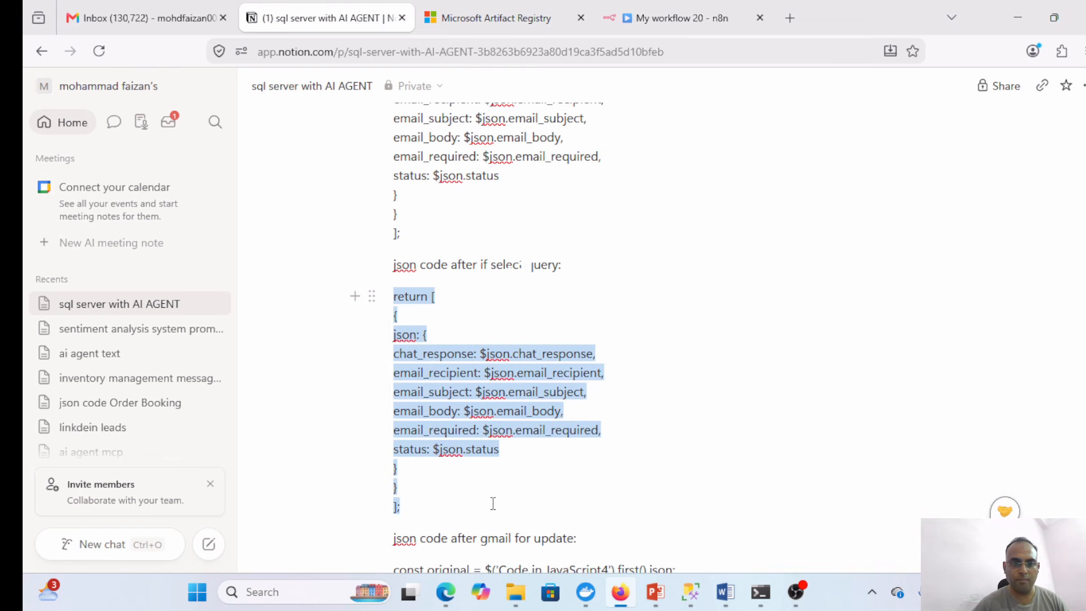
key("ctrl+c")
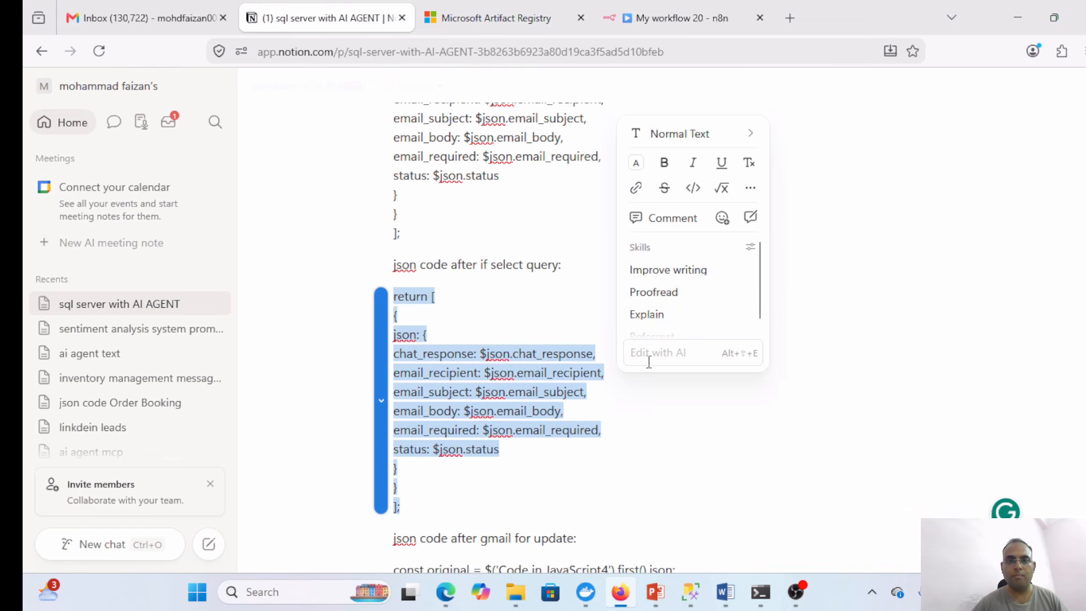
left_click(869, 349)
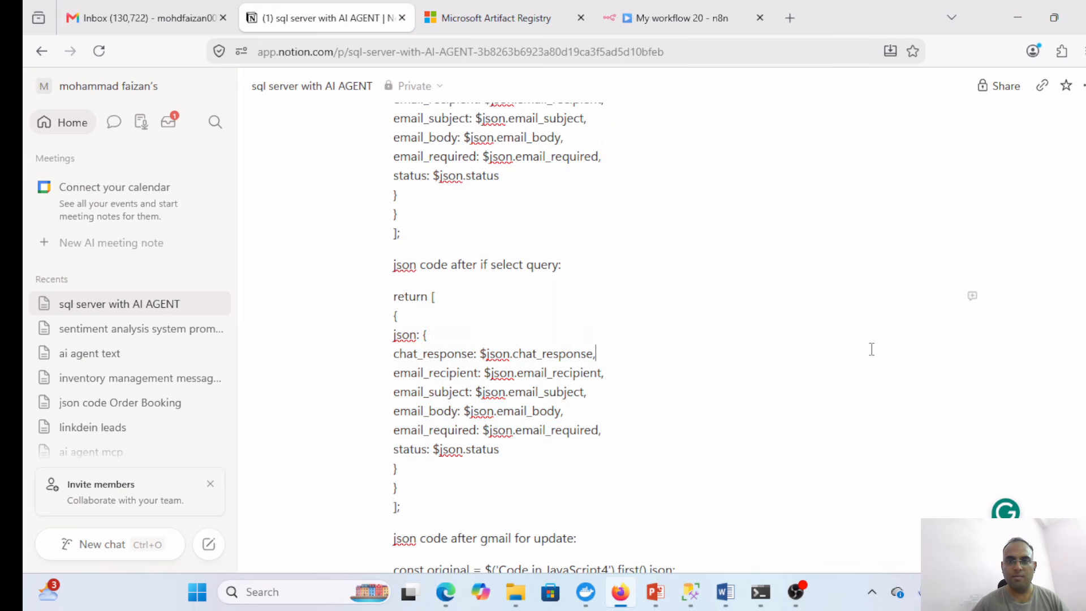
left_click_drag(395, 298, 441, 502)
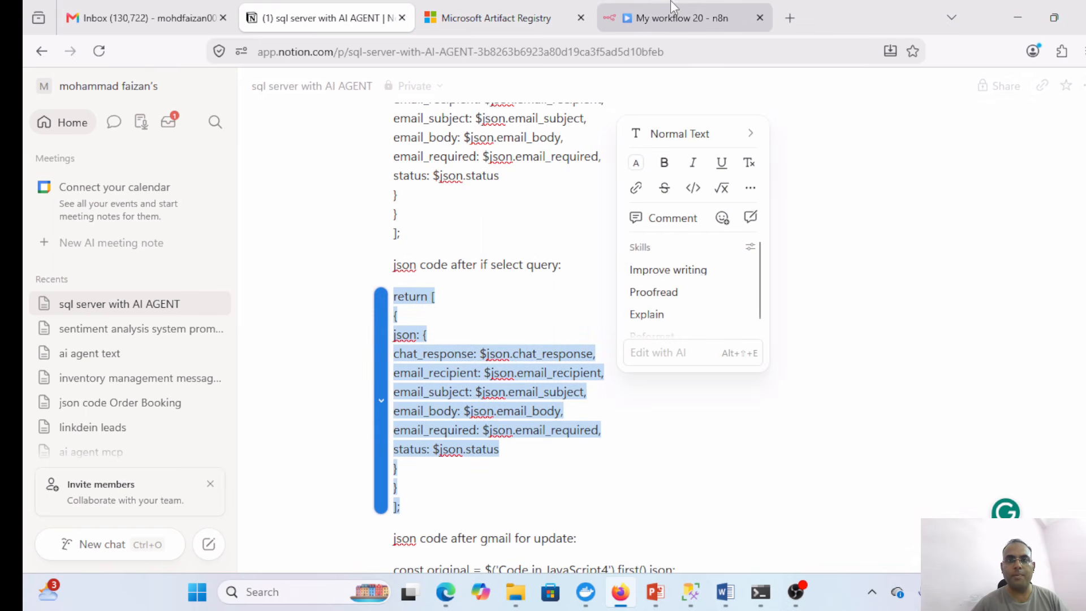
- Paste it over Code in JavaScript2's default code and run it, outputting chat_response and email fields
left_click(635, 10)
left_click(508, 352)
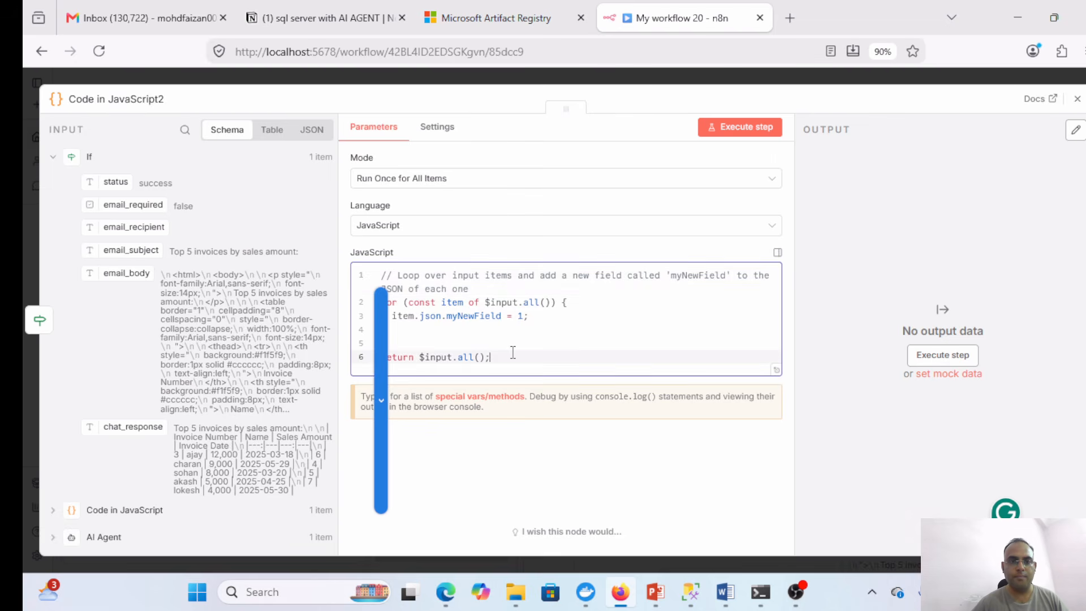
key("ctrl+a")
key("ctrl+v")
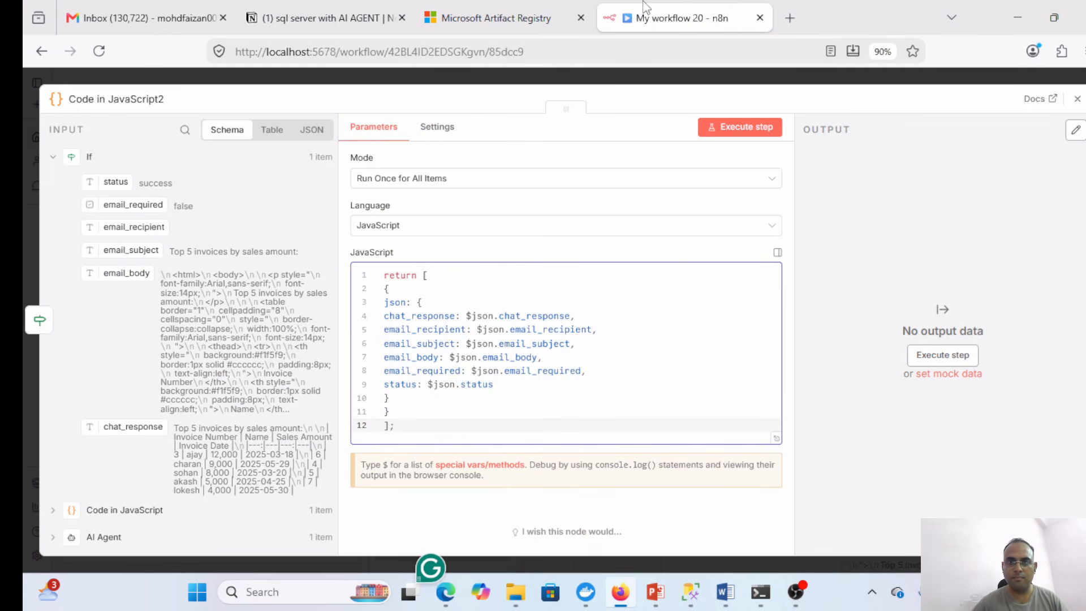
left_click(727, 129)
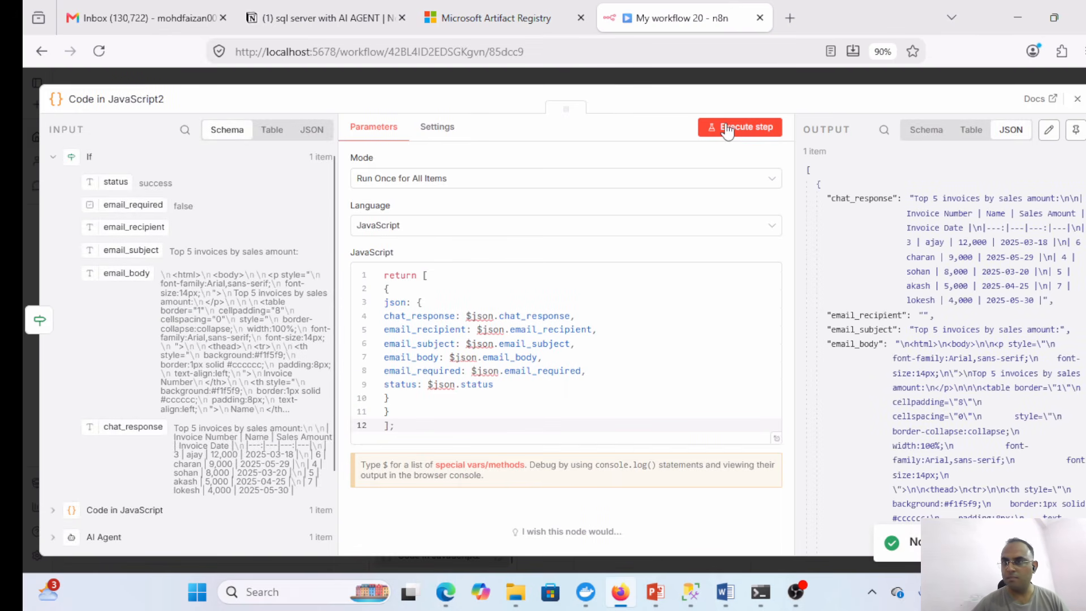
left_click(1077, 102)
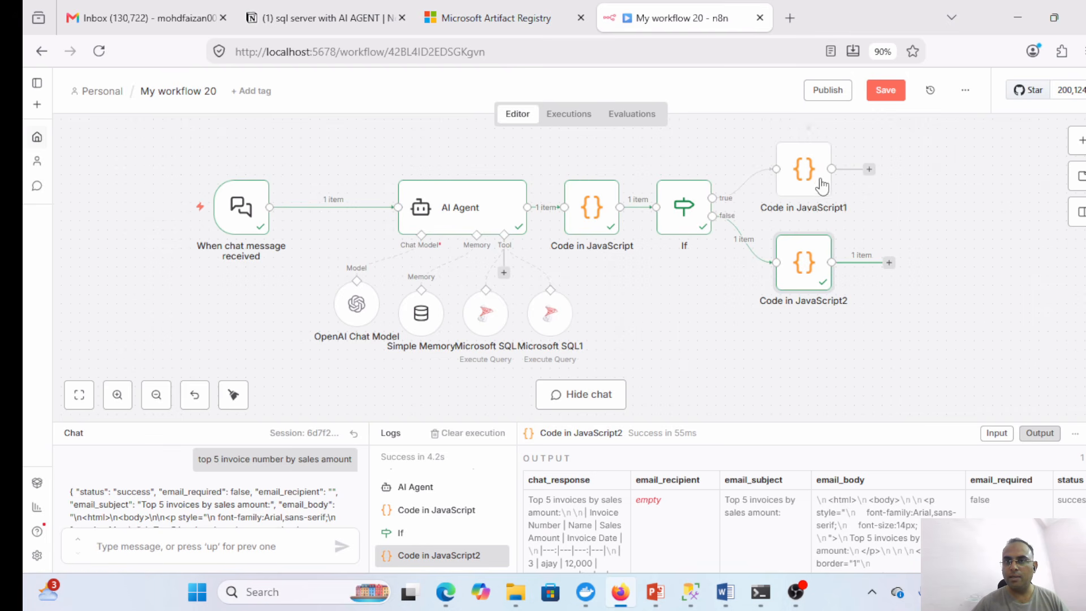
- Append a Gmail 'Send a message' node after Code in JavaScript1
left_click_drag(822, 185, 803, 187)
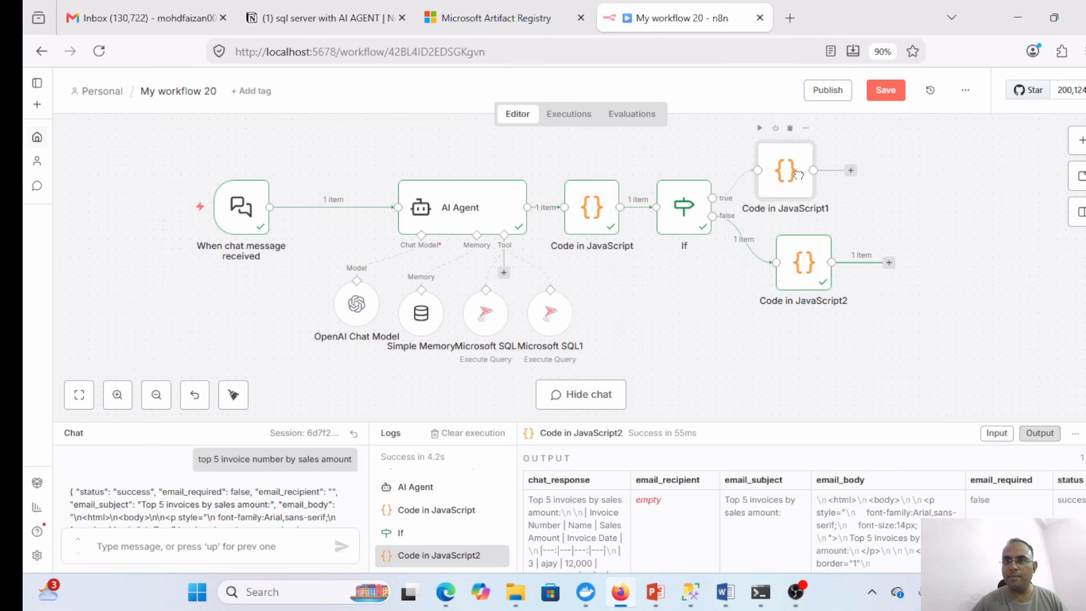
left_click(852, 171)
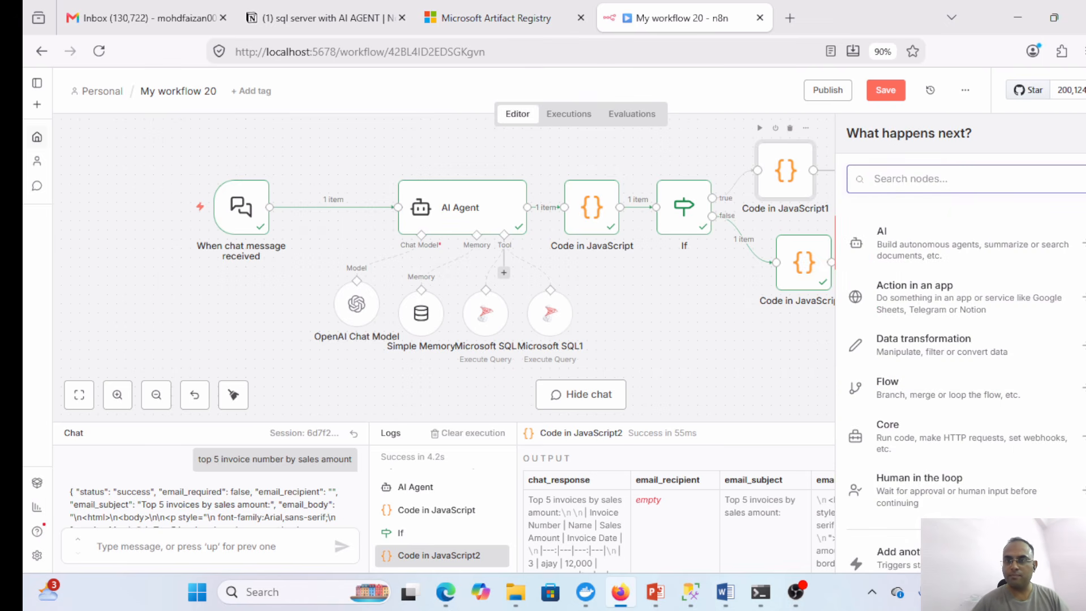
type("gm")
left_click(912, 237)
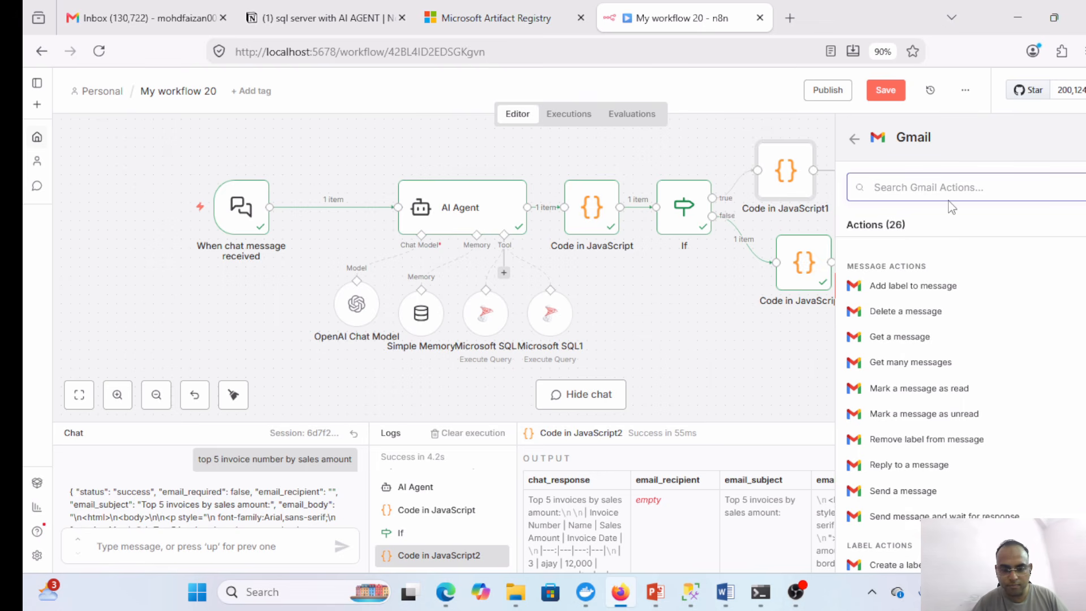
type("sen")
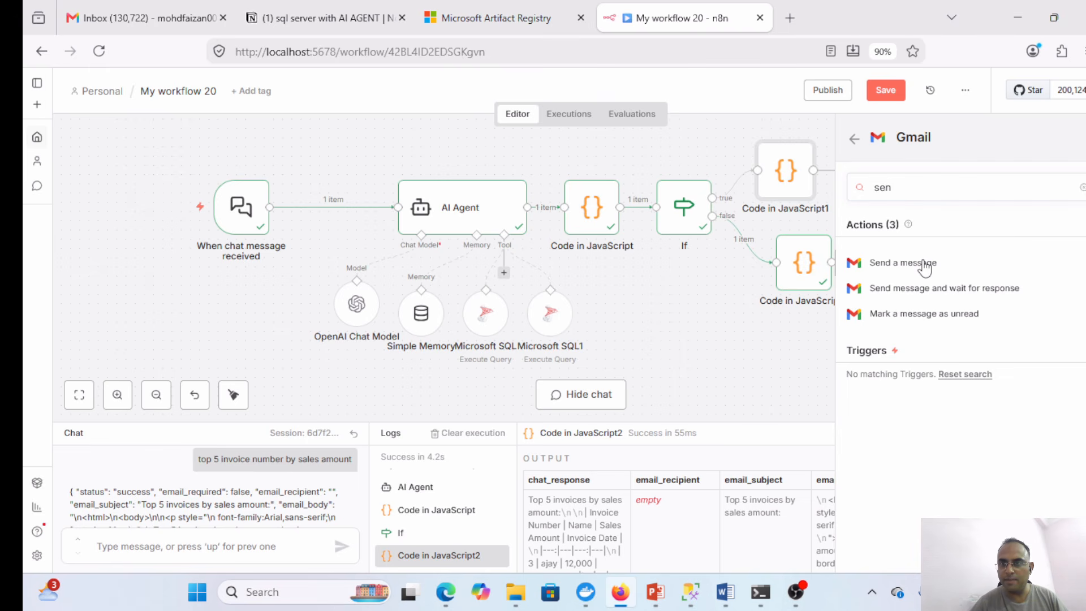
left_click(924, 268)
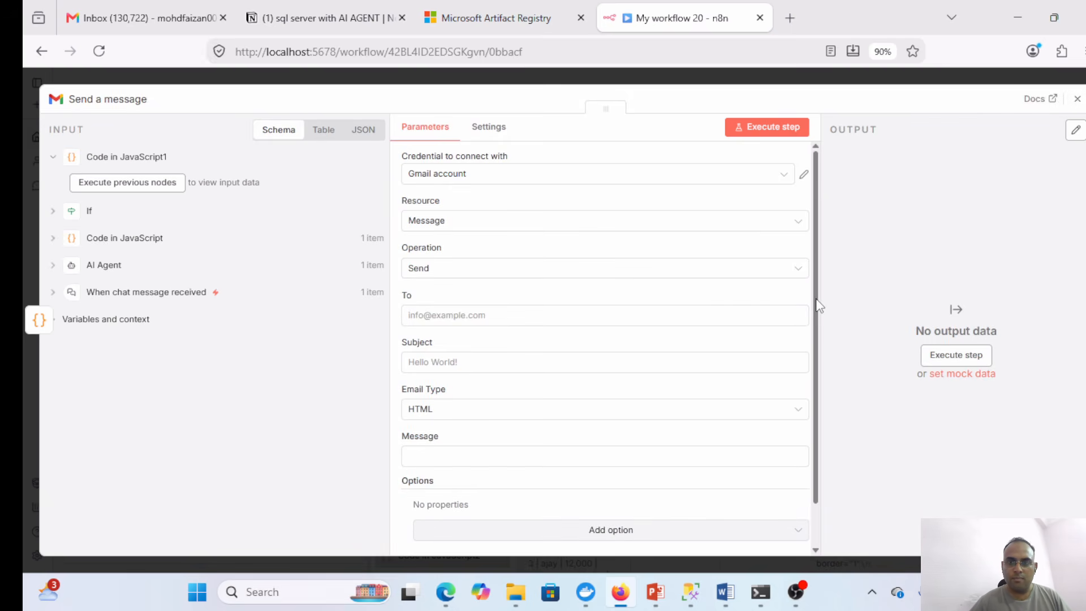
- Rename Code in JavaScript1 to Code in JavaScript4
left_click(1077, 98)
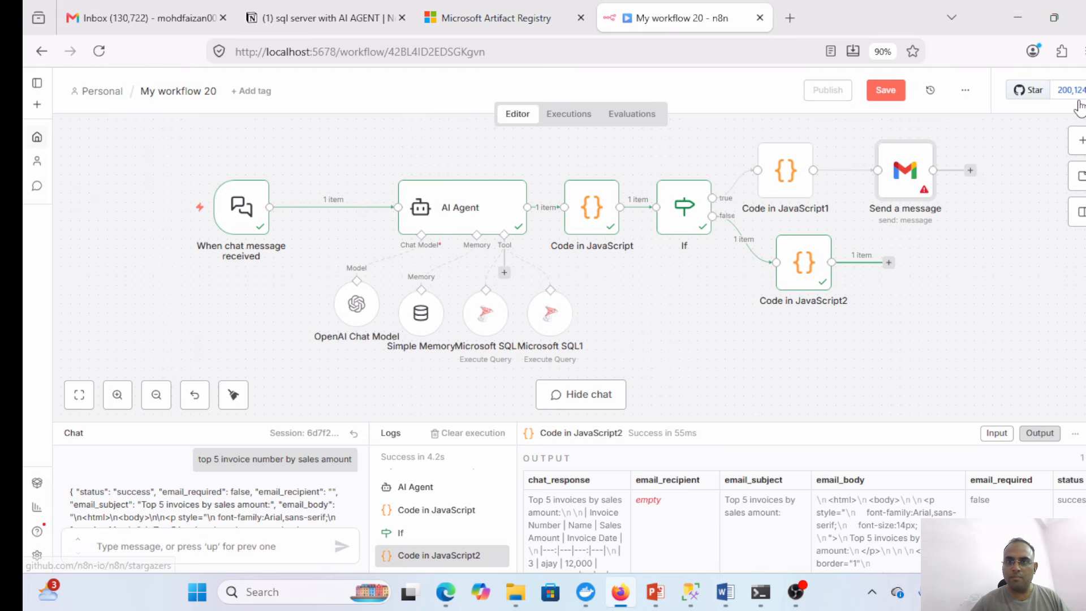
double_click(788, 182)
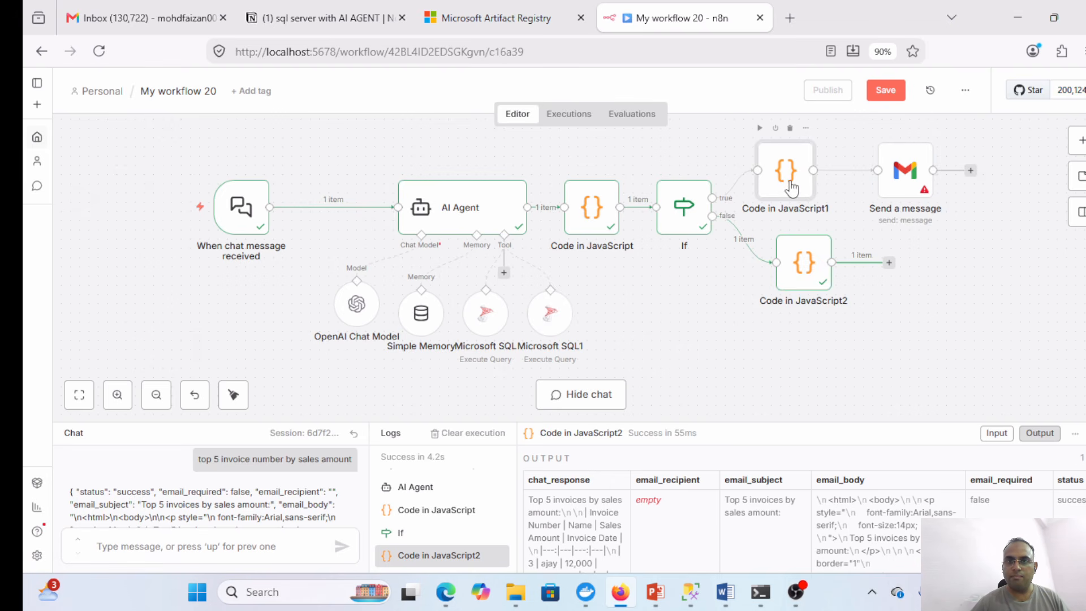
left_click(164, 101)
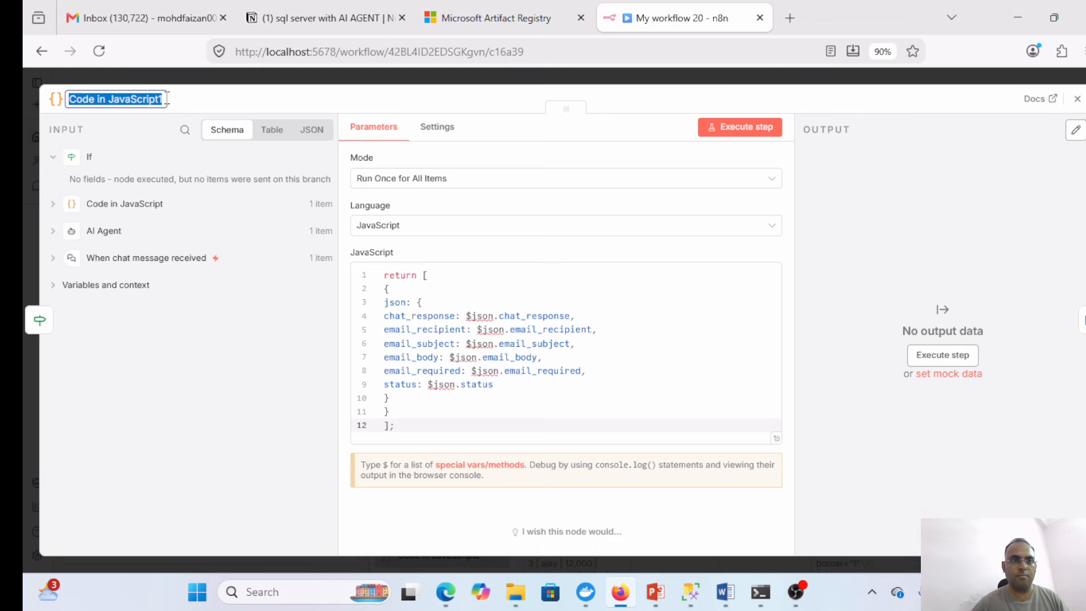
left_click(167, 99)
key("ctrl+a")
left_click(167, 99)
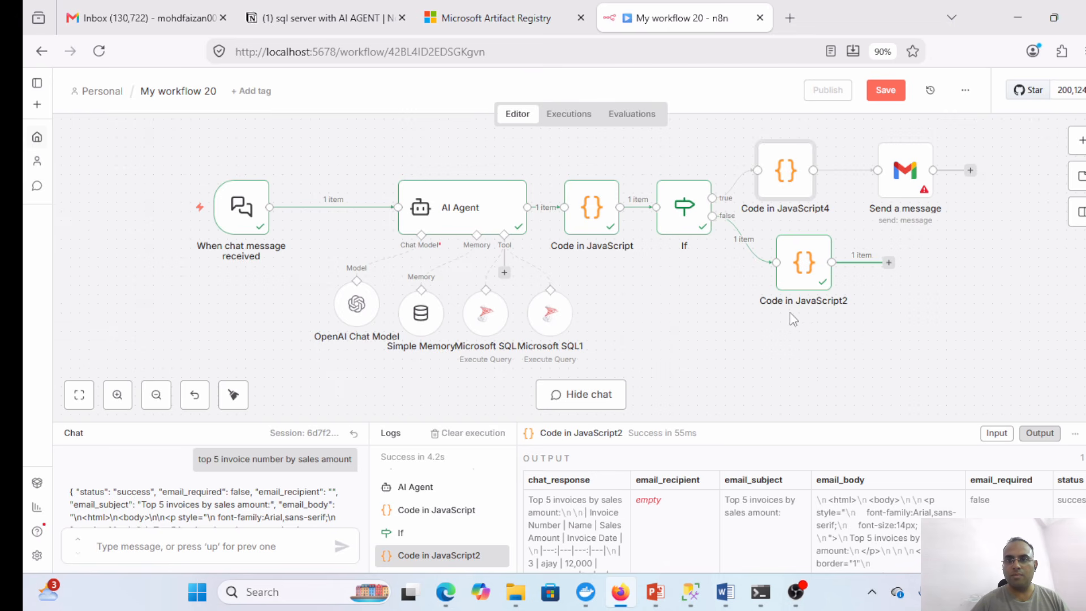
key("Escape")
- Rename Code in JavaScript2 to Code in JavaScript5
left_click(795, 279)
double_click(795, 279)
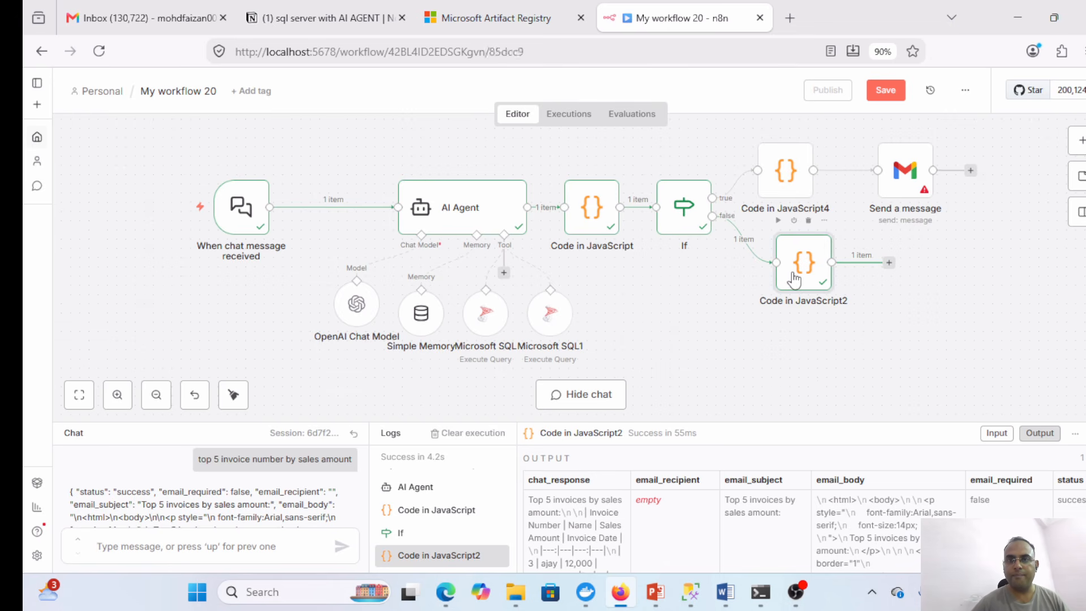
left_click(163, 99)
key("End")
key("BackSpace")
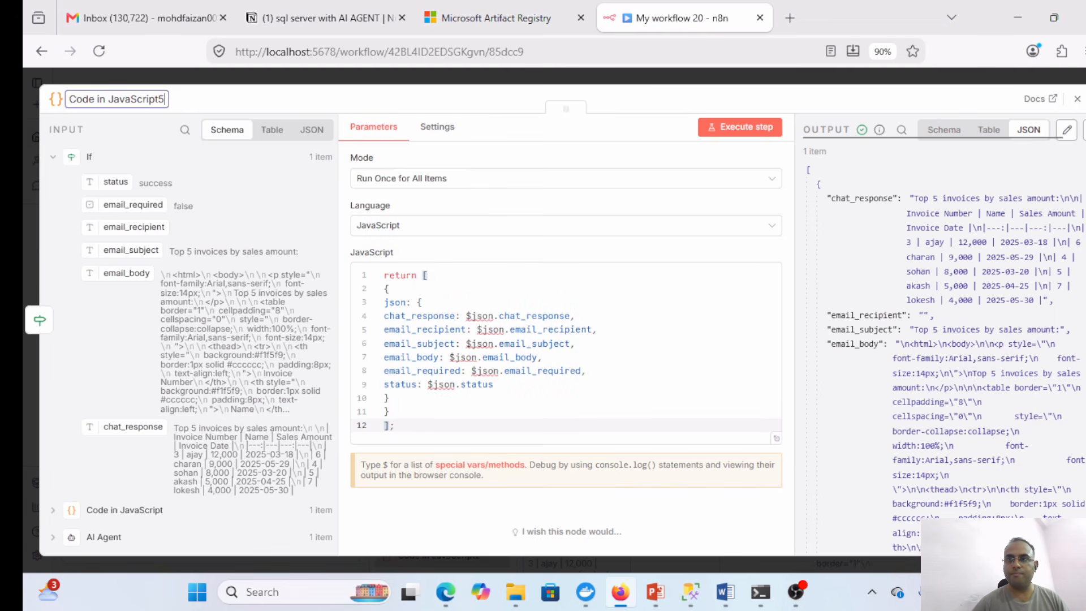
left_click(1077, 98)
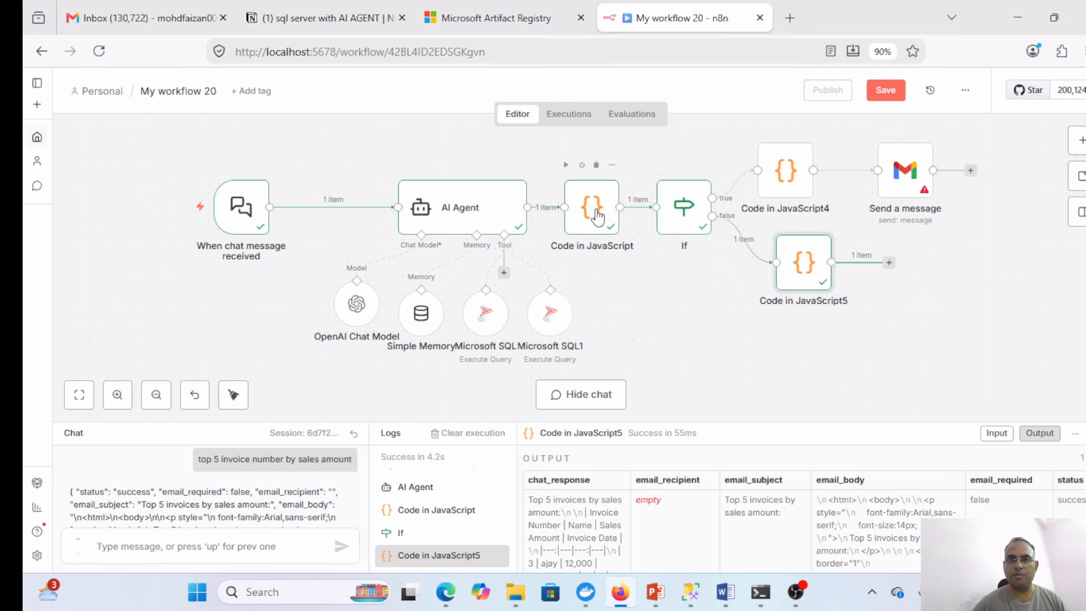
- Rename the Code in JavaScript node after the AI Agent to Code in JavaScrip2
left_click(595, 216)
double_click(596, 216)
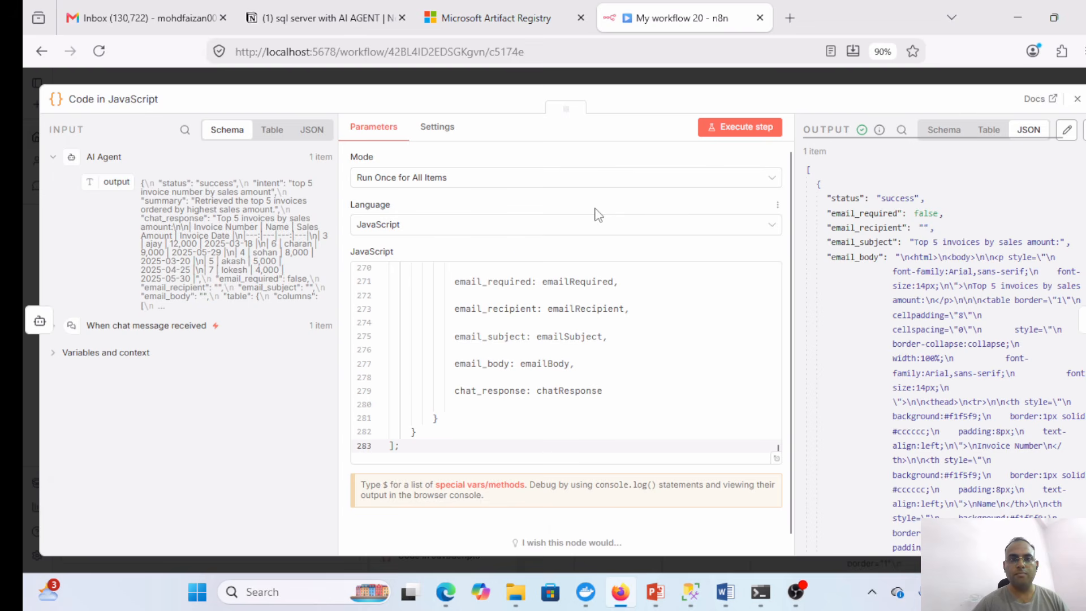
left_click(159, 99)
left_click(159, 99)
key("BackSpace")
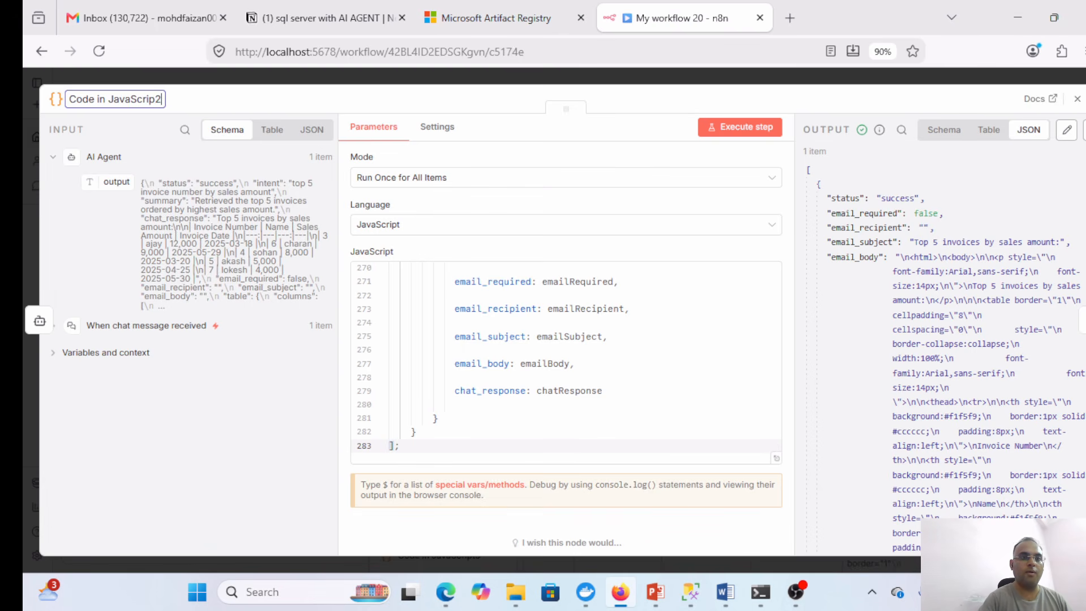
left_click(1077, 99)
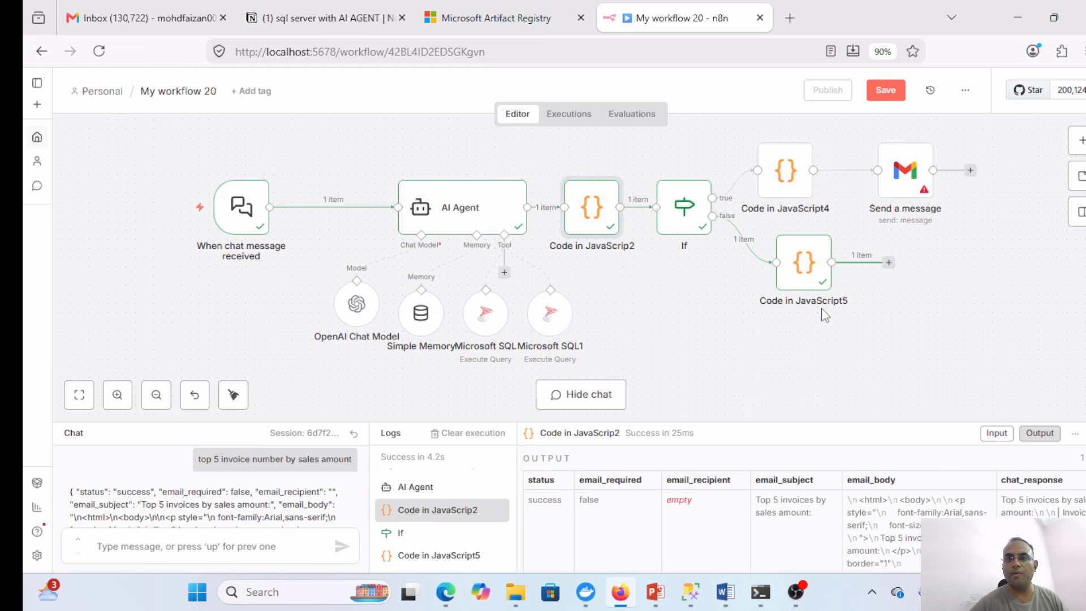
- Duplicate the Send a message node as Send a message1 and place it after Code in JavaScript5
left_click(899, 184)
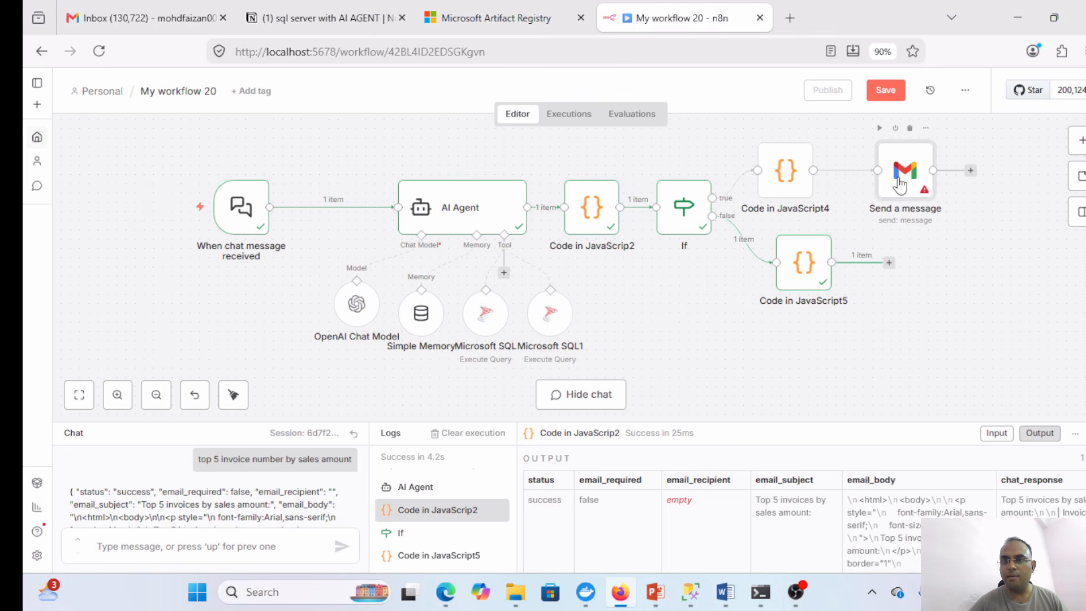
double_click(900, 184)
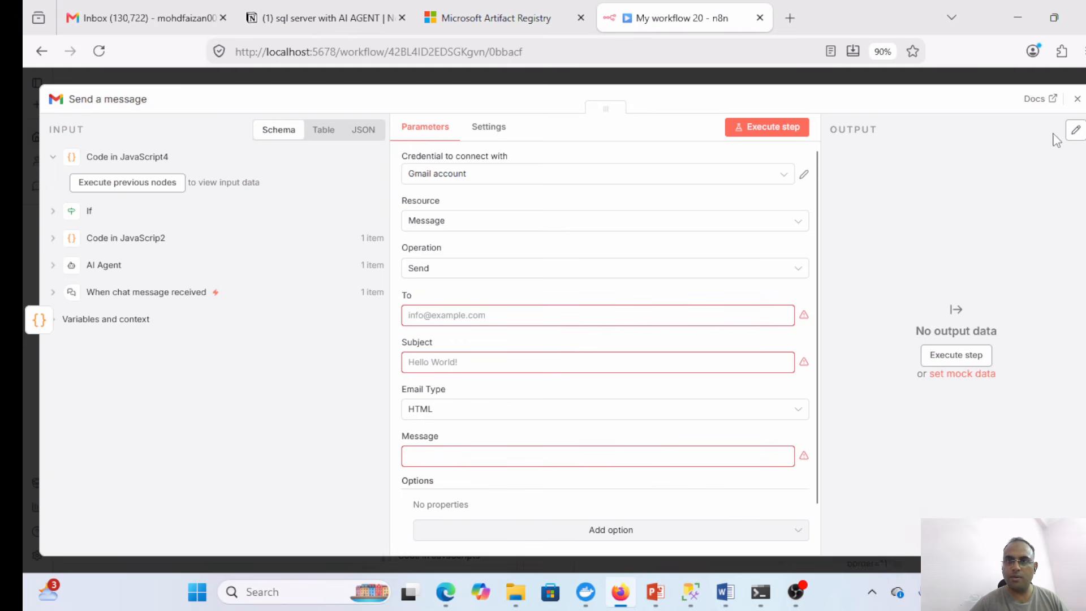
left_click(1077, 98)
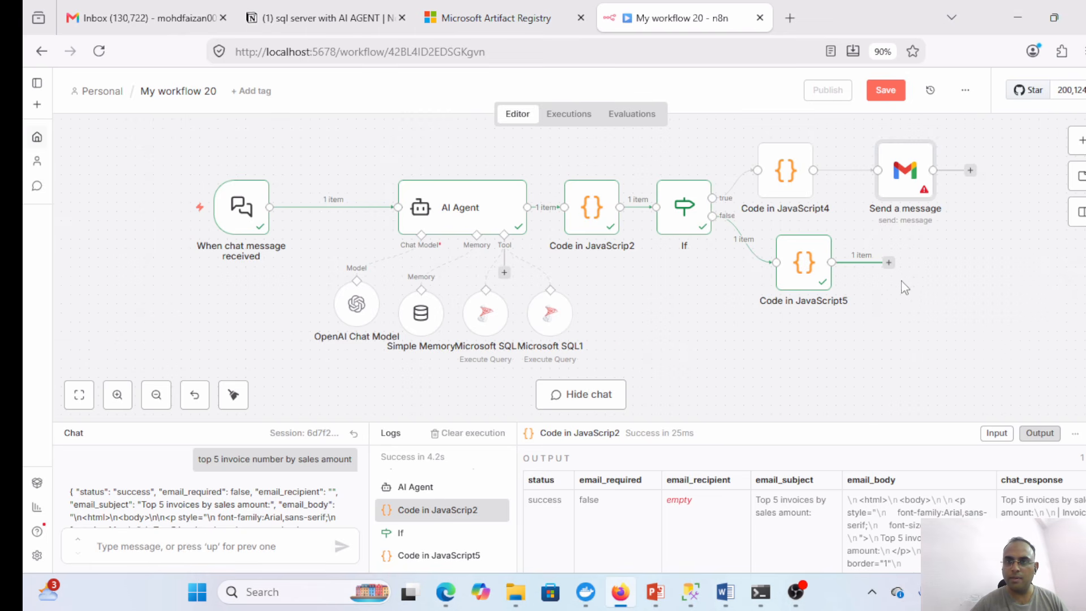
mouse_move(916, 170)
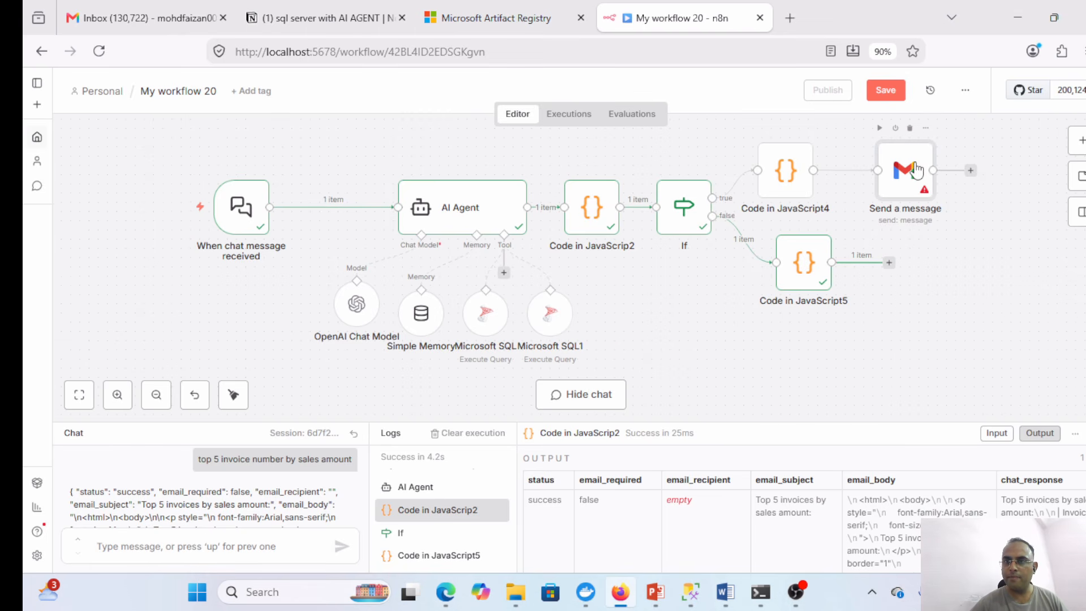
key("ctrl+c")
key("ctrl+v")
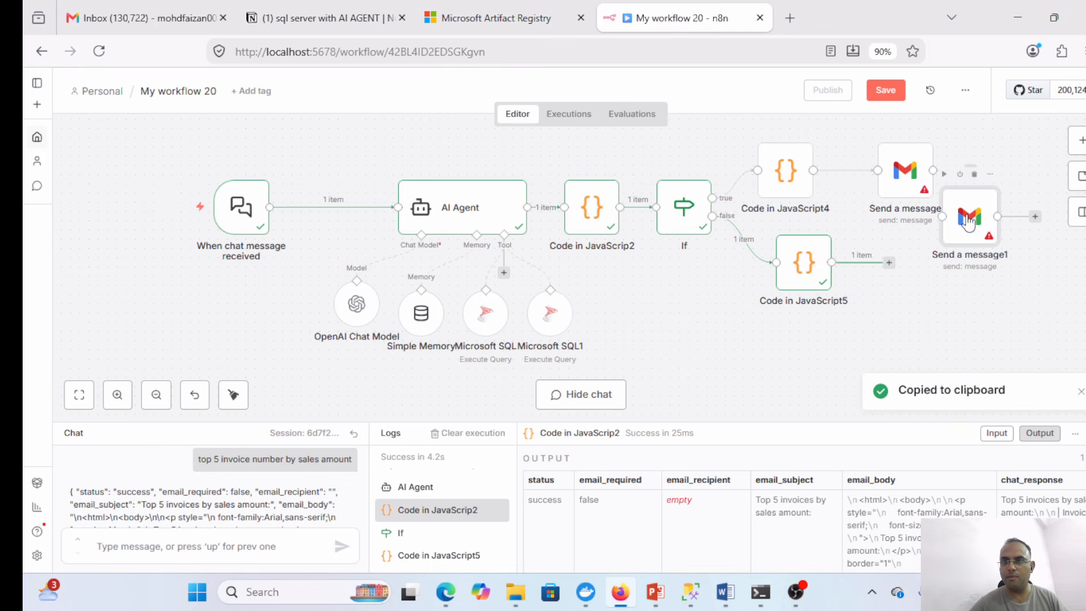
left_click_drag(982, 214, 902, 273)
- Map email_subject into Subject and email_body into Message, and enter the recipient's Gmail address in To
double_click(902, 273)
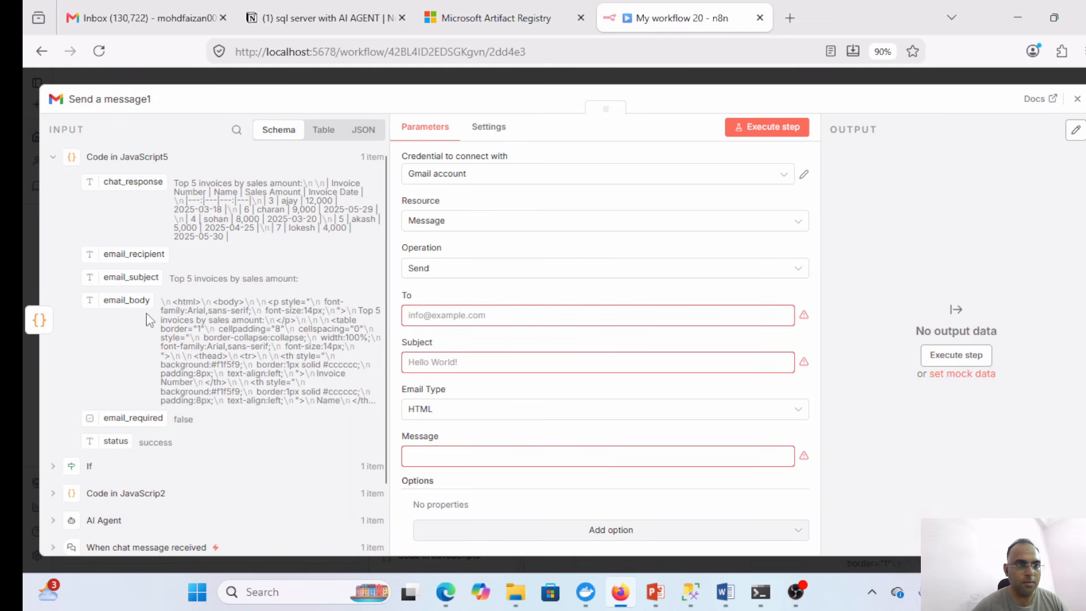
left_click_drag(96, 279, 476, 360)
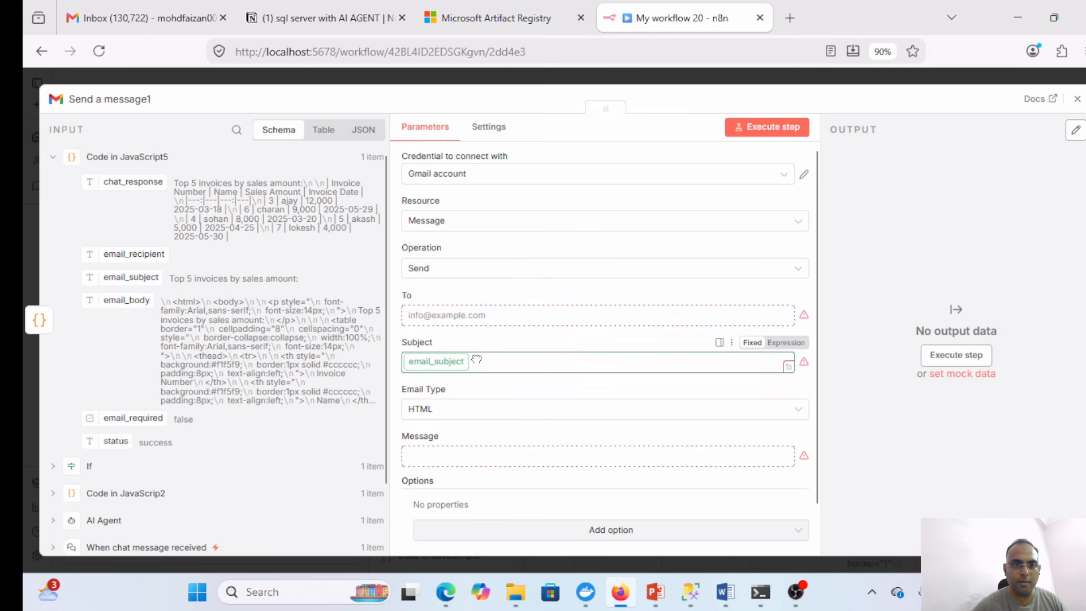
left_click(480, 362)
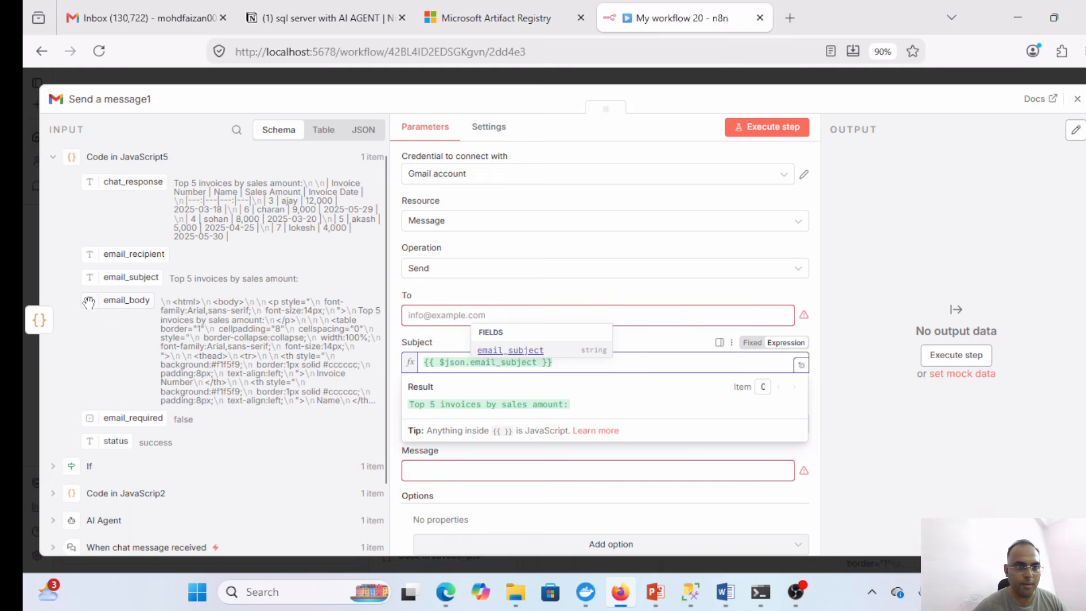
left_click_drag(88, 301, 522, 469)
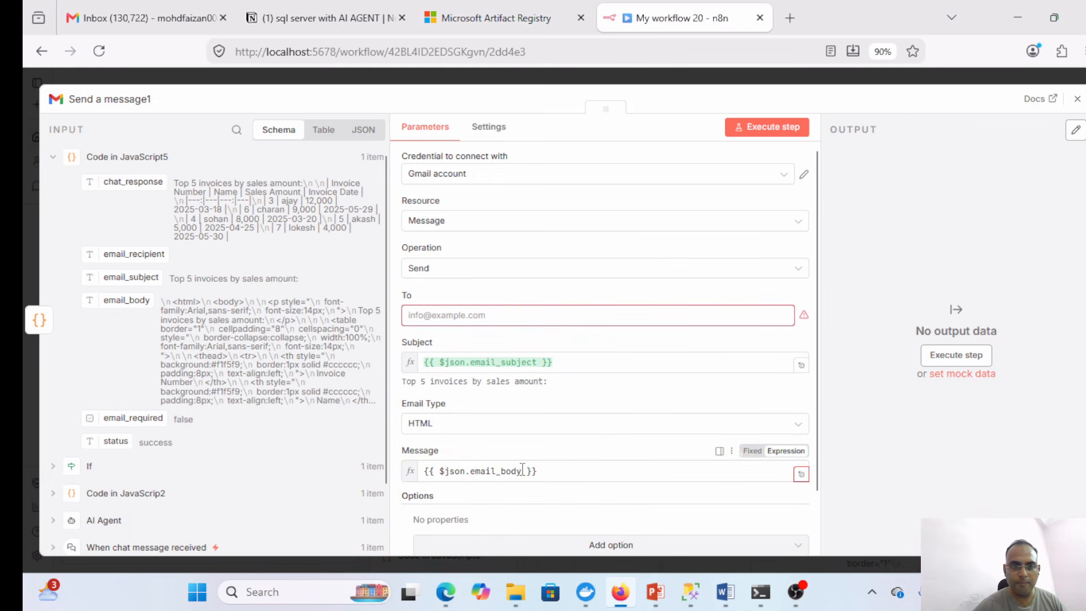
left_click(444, 318)
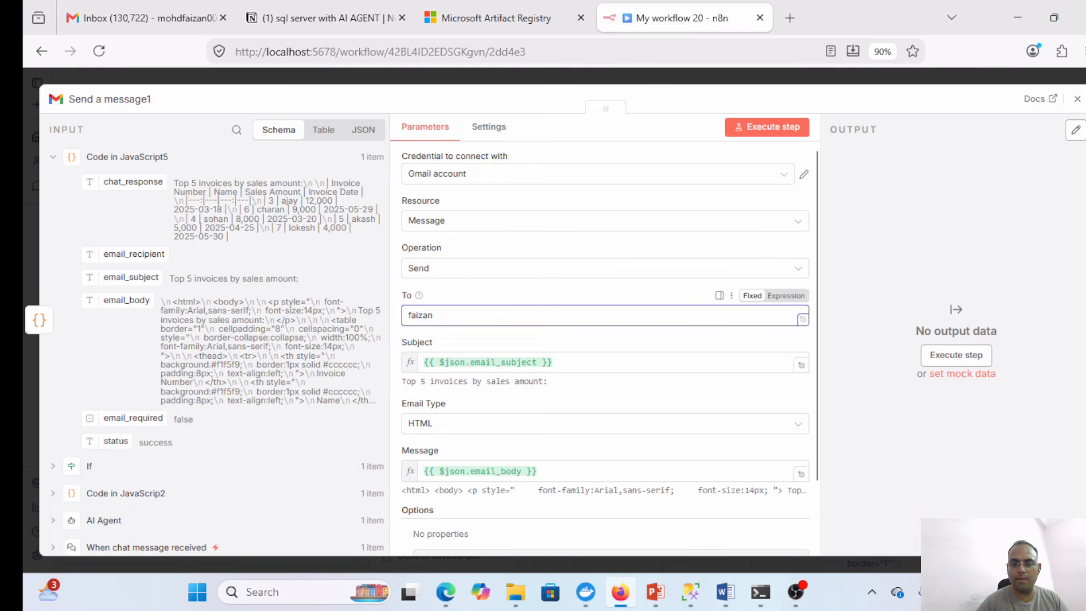
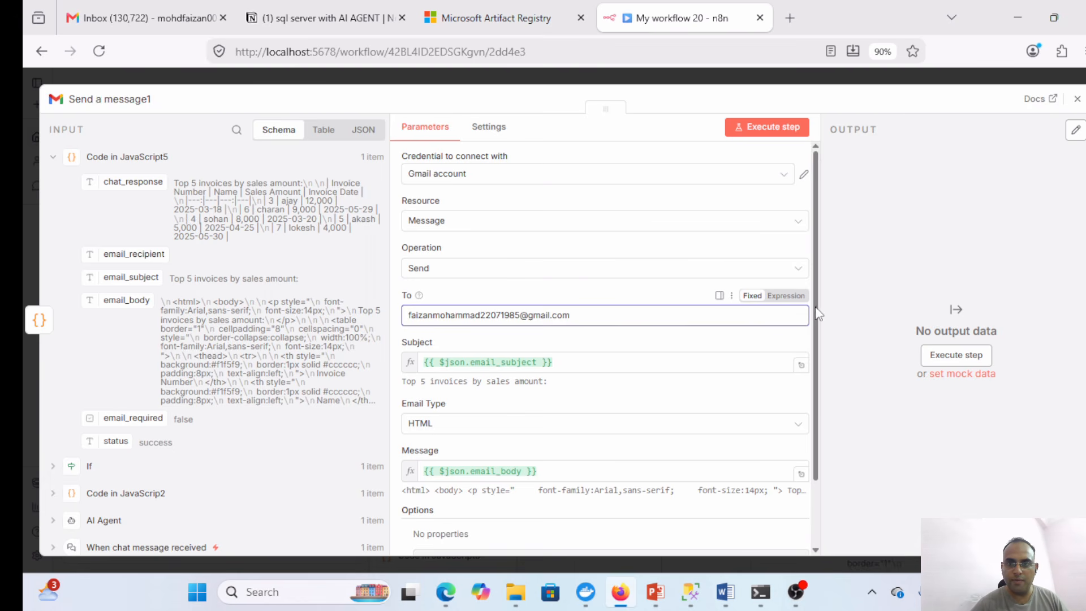
scroll(815, 378, "down", 1)
scroll(813, 396, "down", 1)
scroll(807, 383, "up", 2)
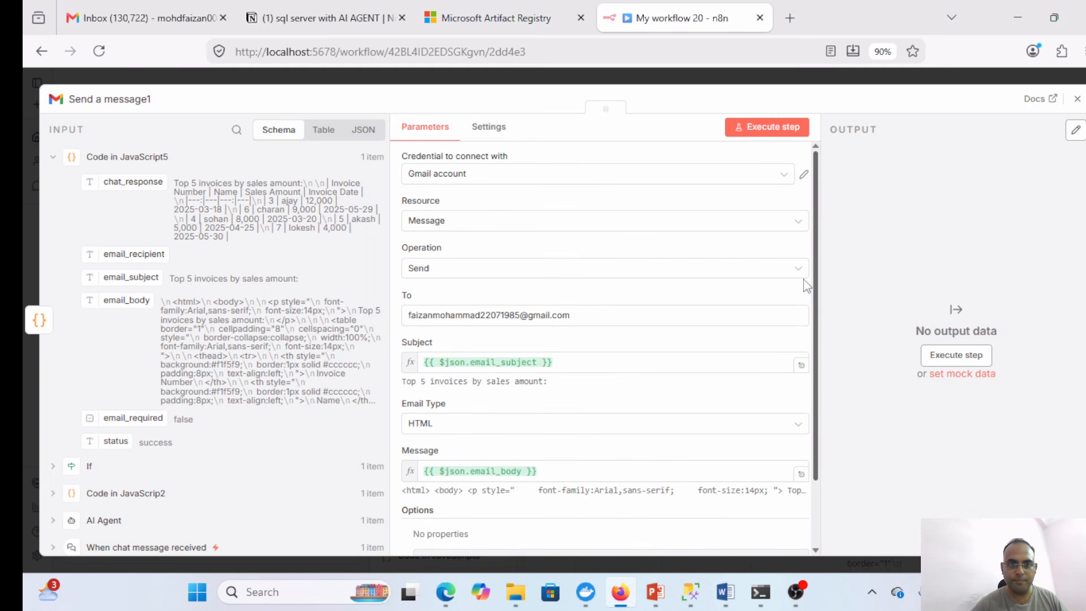
left_click(1077, 100)
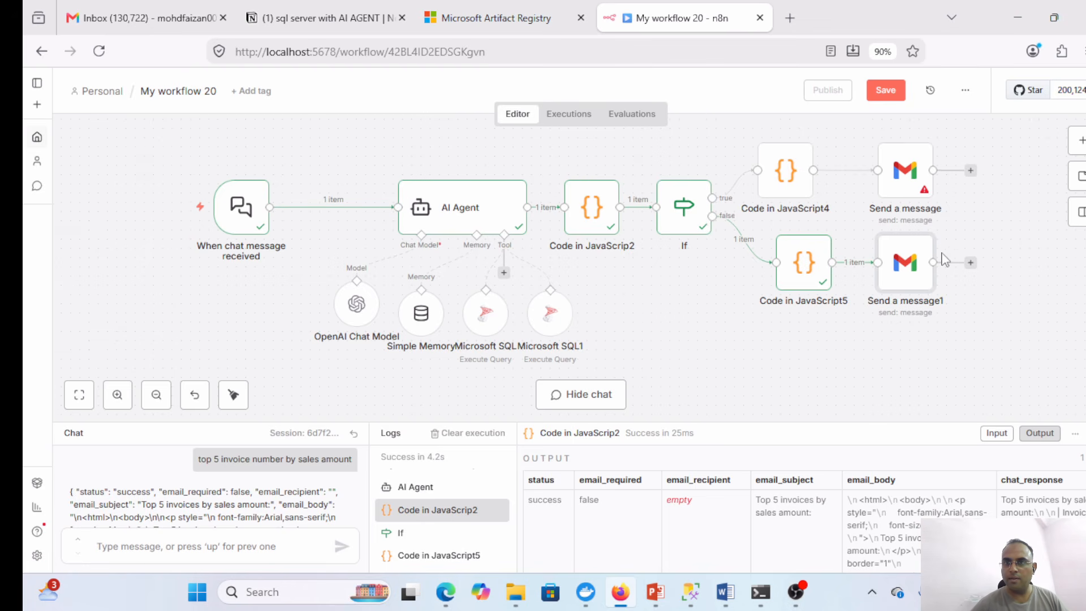
- Execute Send a message1 to send the email, then bring up another Edge window
double_click(911, 272)
left_click(752, 129)
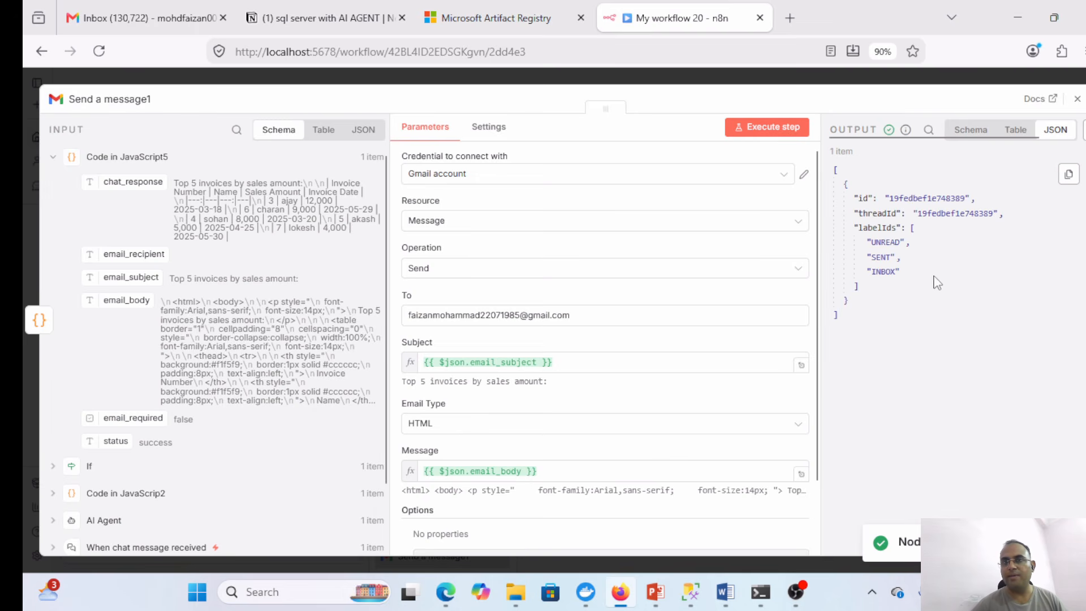
left_click(451, 597)
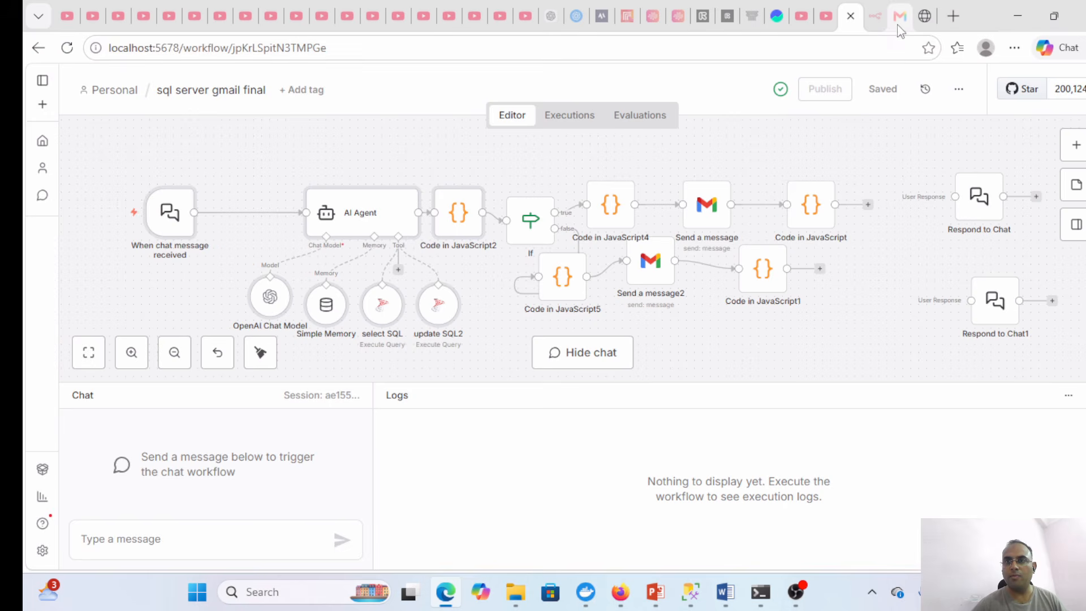
- View the 'Top 5 invoices by sales amount' email in Gmail, return to the inbox, and minimize
left_click(900, 16)
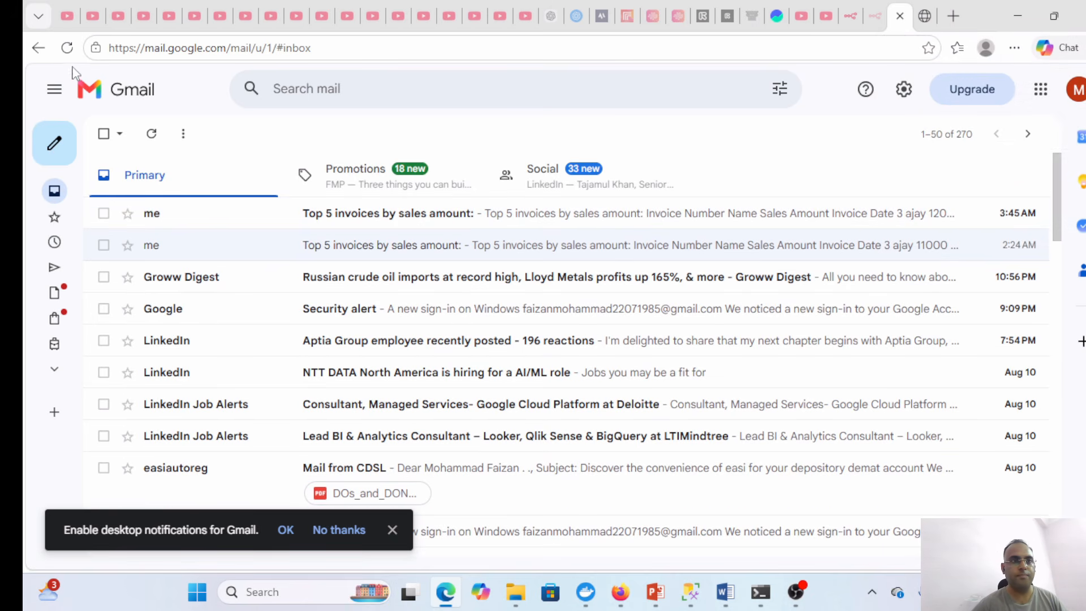
double_click(411, 224)
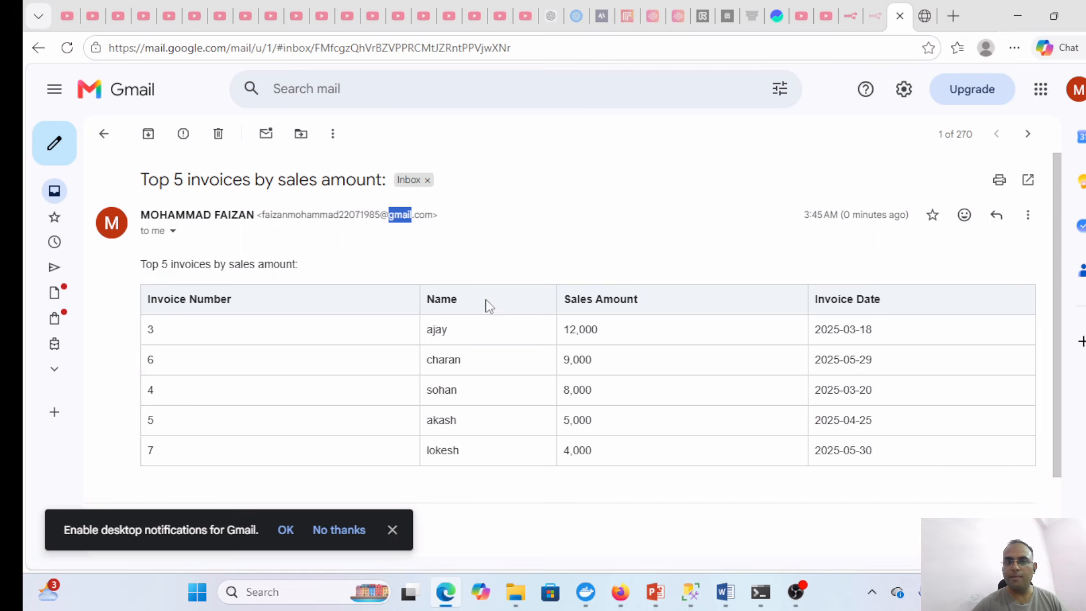
left_click(103, 134)
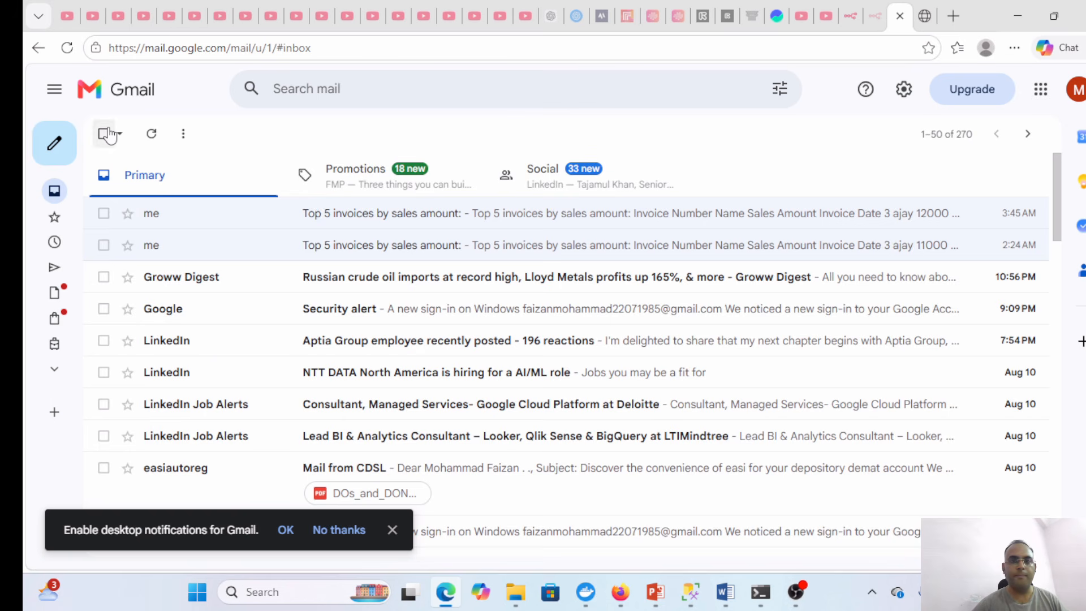
left_click(1017, 16)
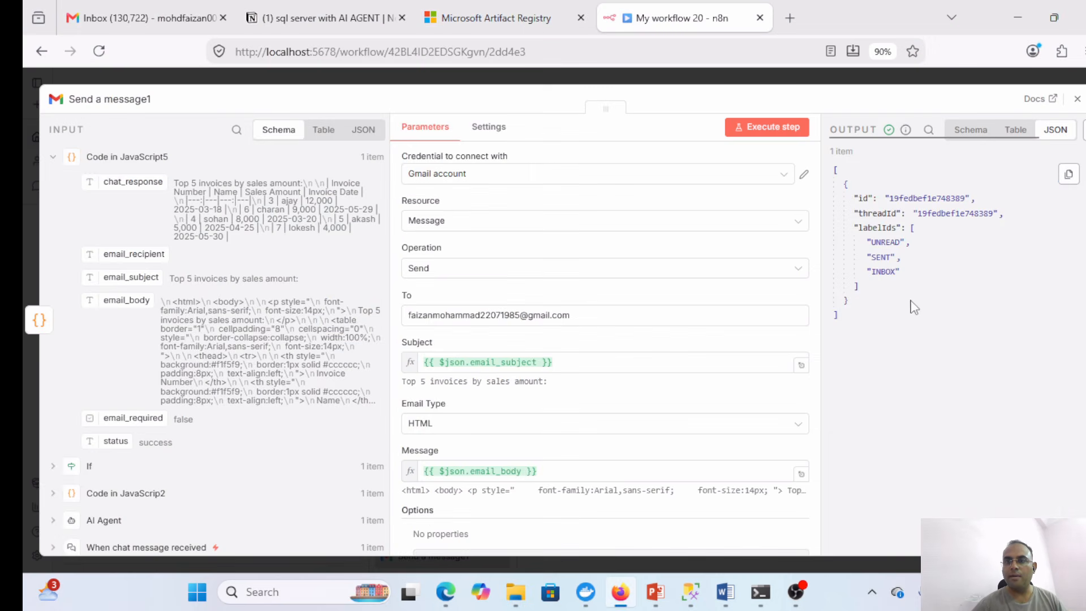
- Add a Code in JavaScript node after Send a message1
left_click(1076, 99)
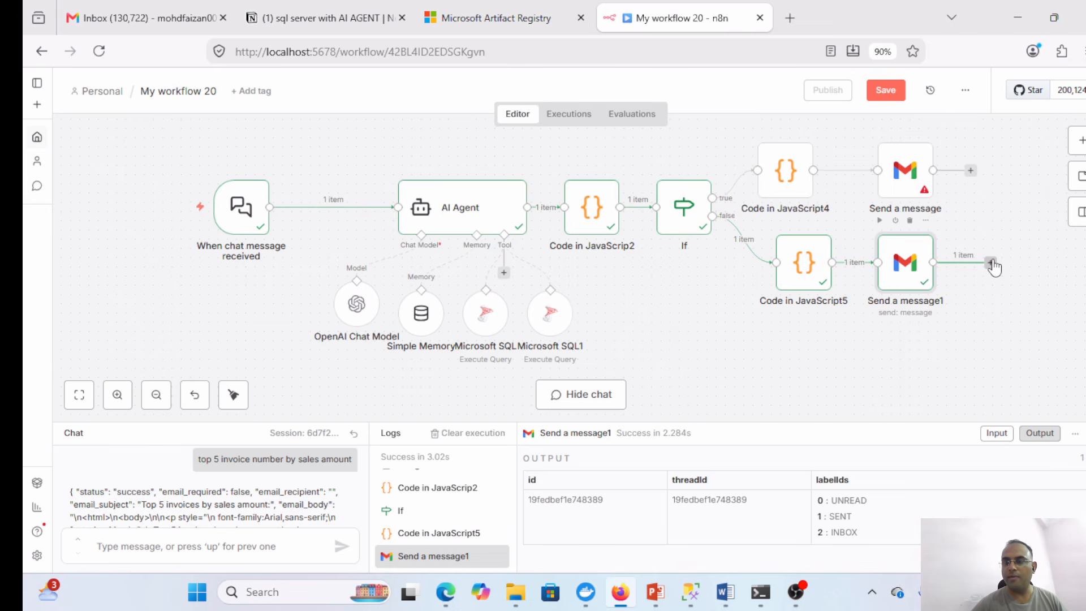
left_click(991, 264)
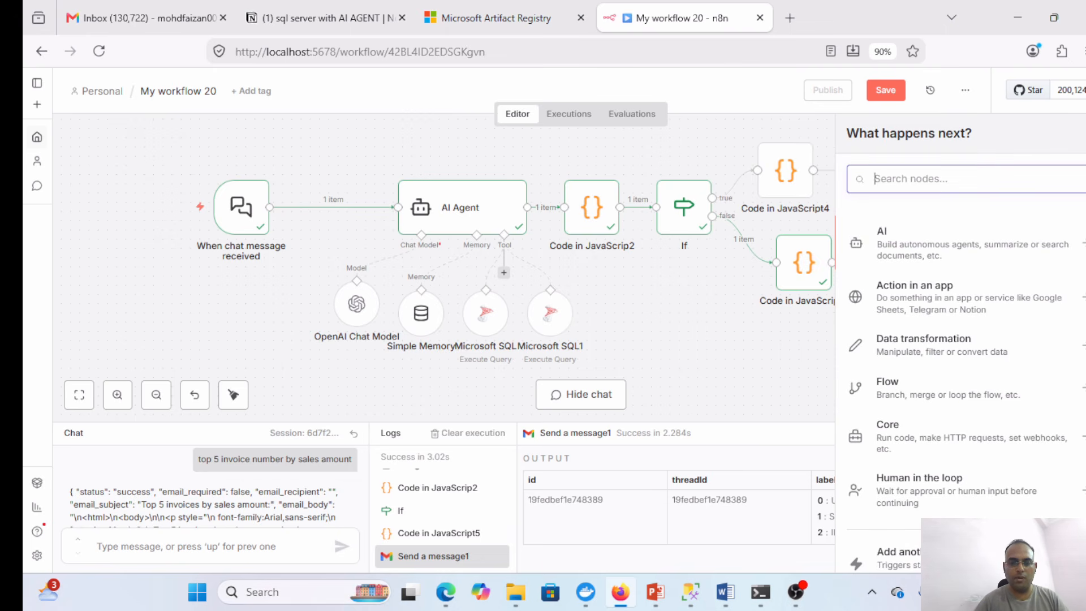
type("co")
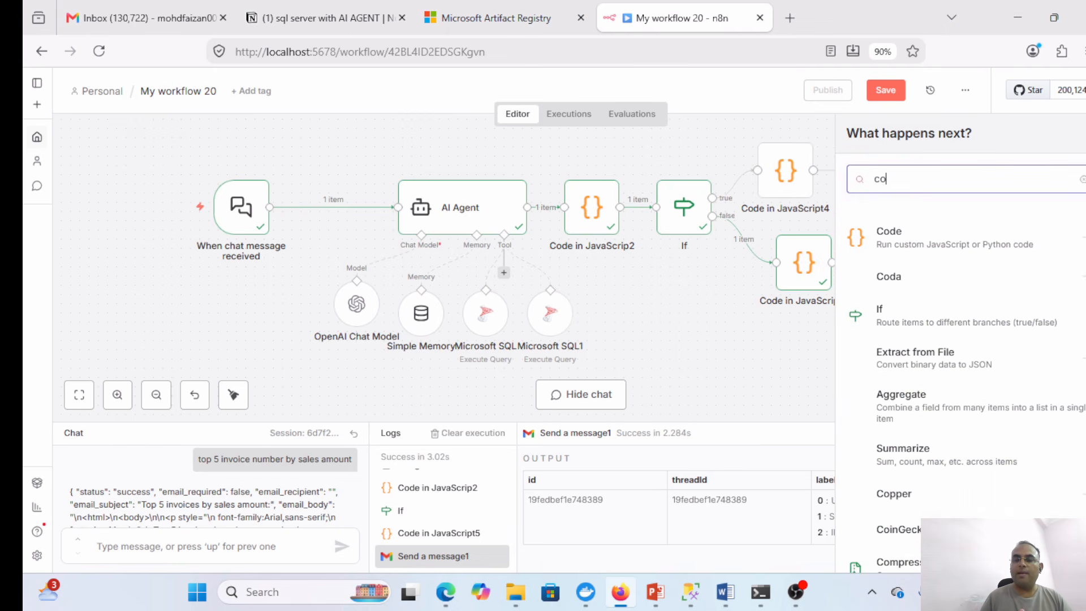
type("de")
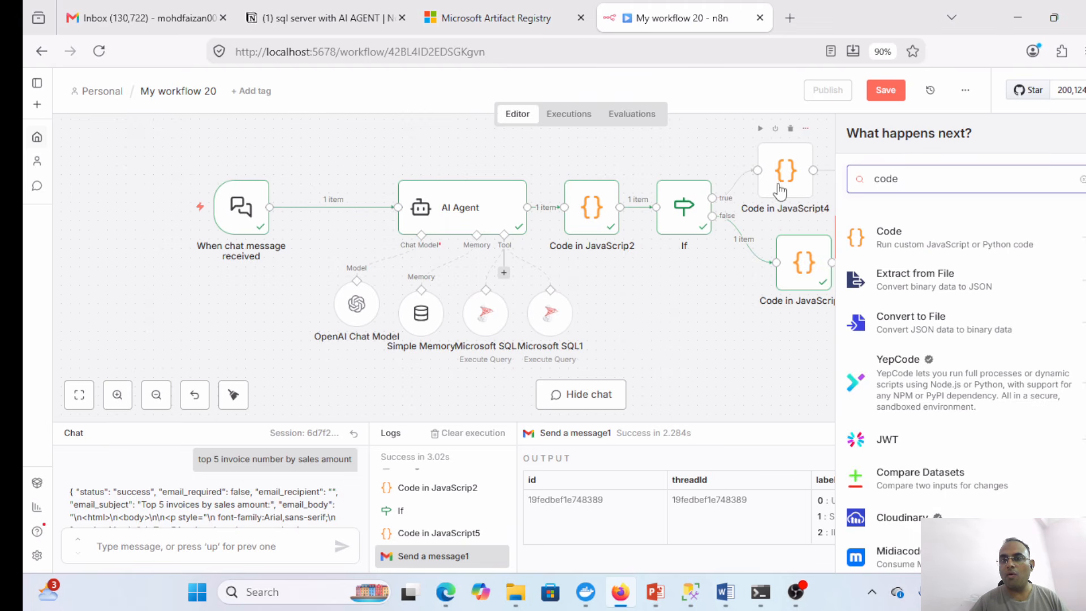
left_click(904, 234)
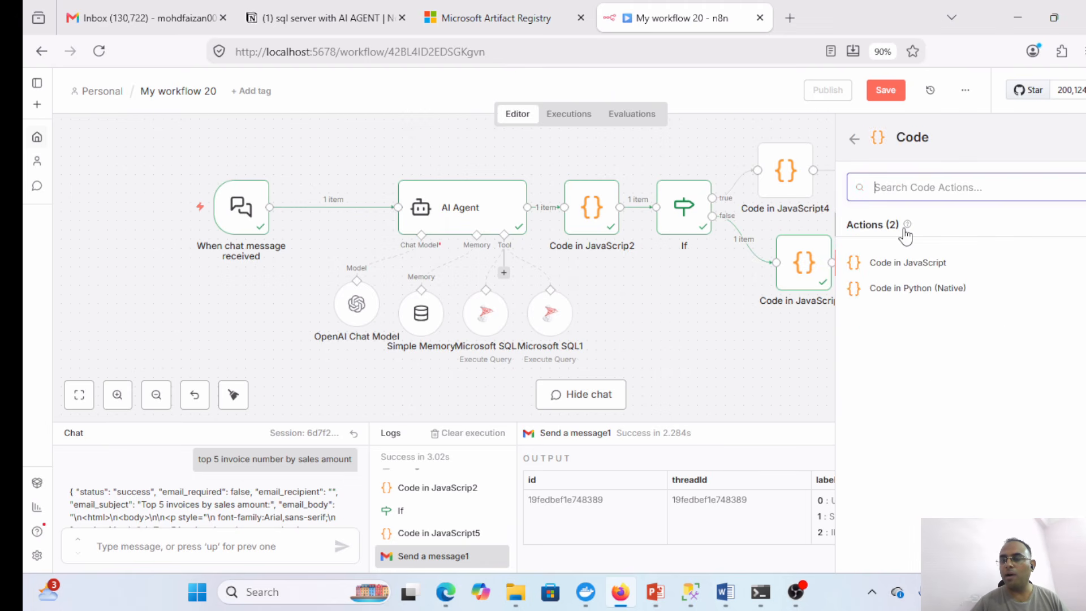
left_click(902, 266)
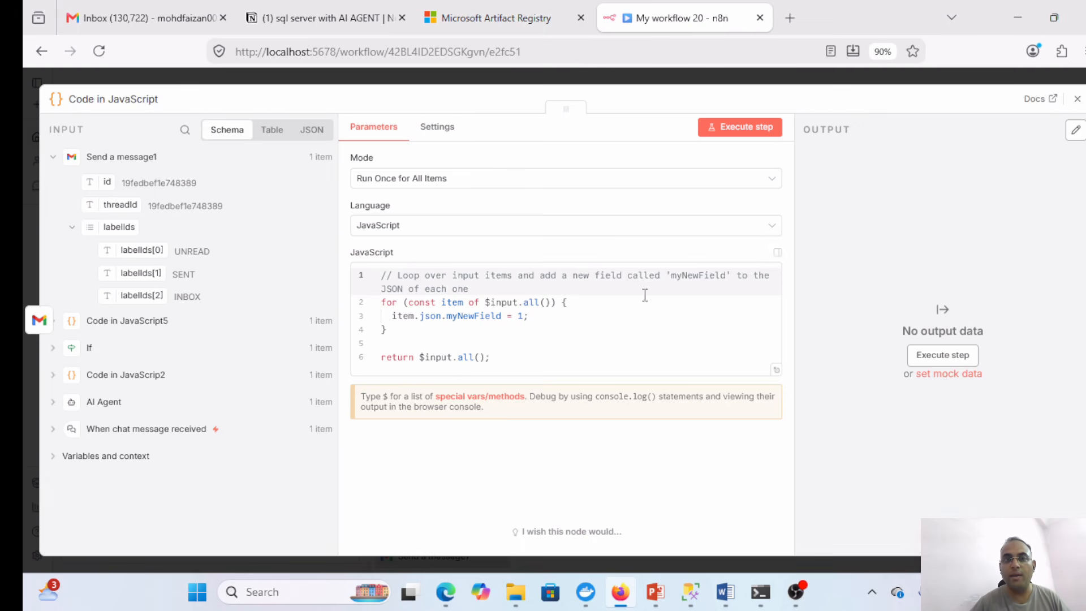
- Copy the 'json code after gmail for select' script from const data through the closing ];
left_click(284, 17)
left_click(933, 383)
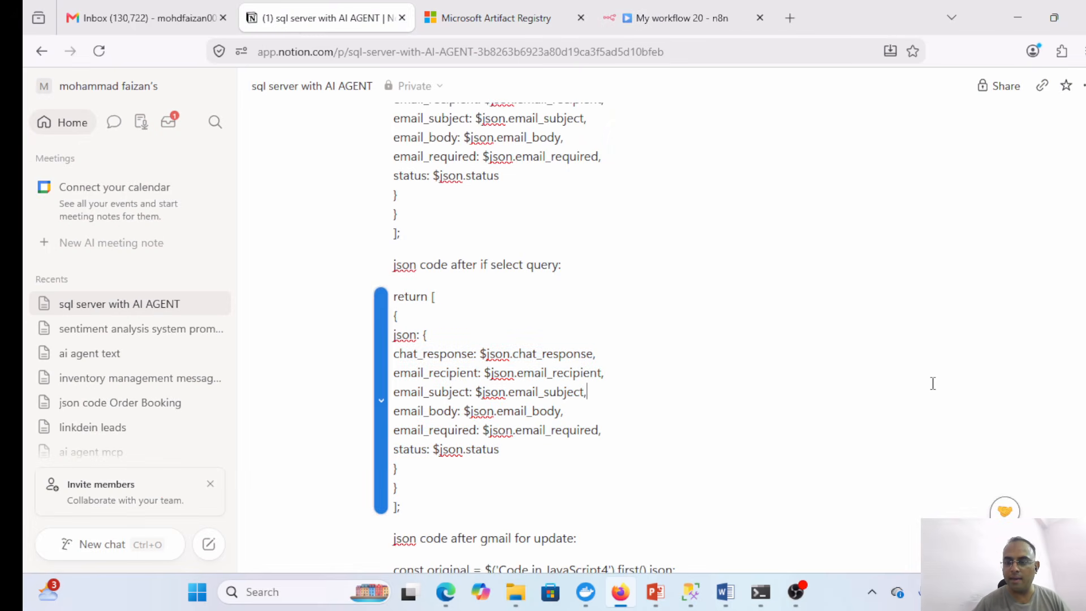
key("Down")
key("Down")
key("Down")
key("Down")
key("Down")
key("Down")
key("Down")
key("Down")
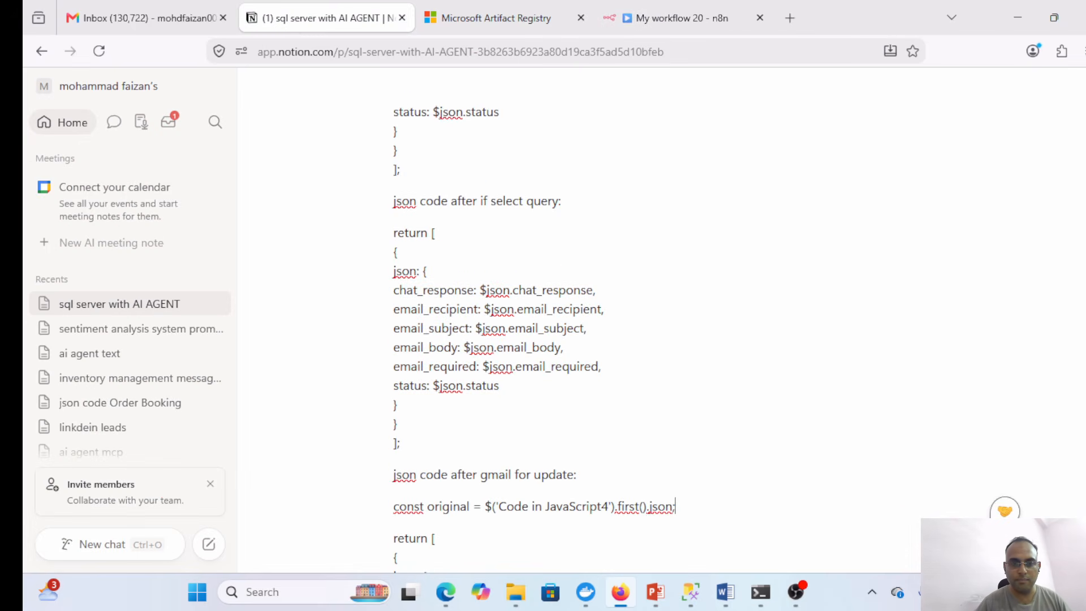
key("Down")
key("Down")
key("Down")
key("Down")
key("Down")
key("Down")
key("Down")
key("Down")
key("Down")
key("Down")
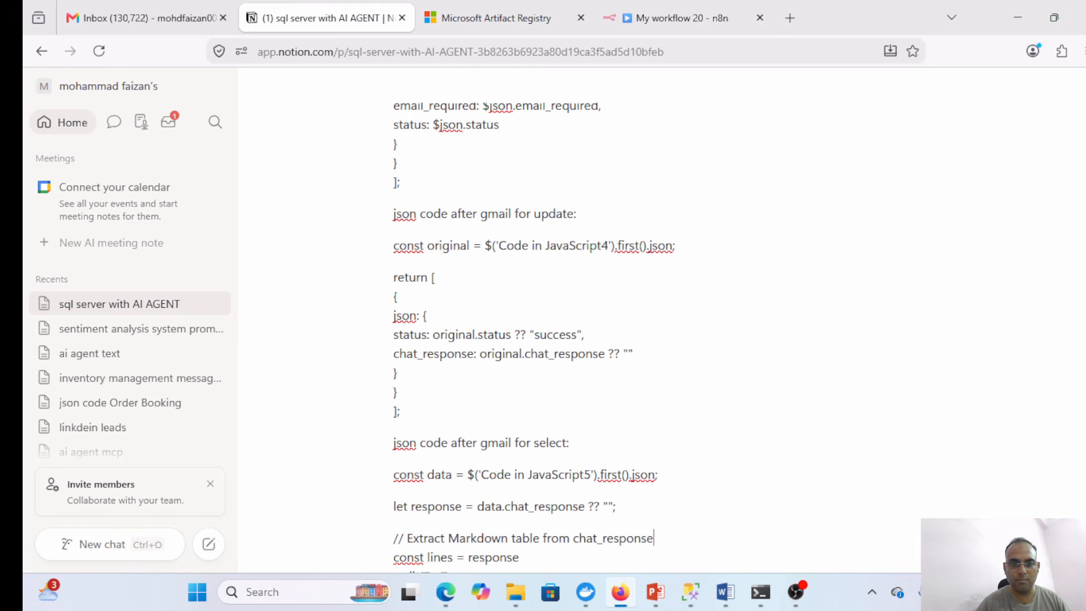
key("Down")
key("Down")
key("Down")
key("Down")
key("Down")
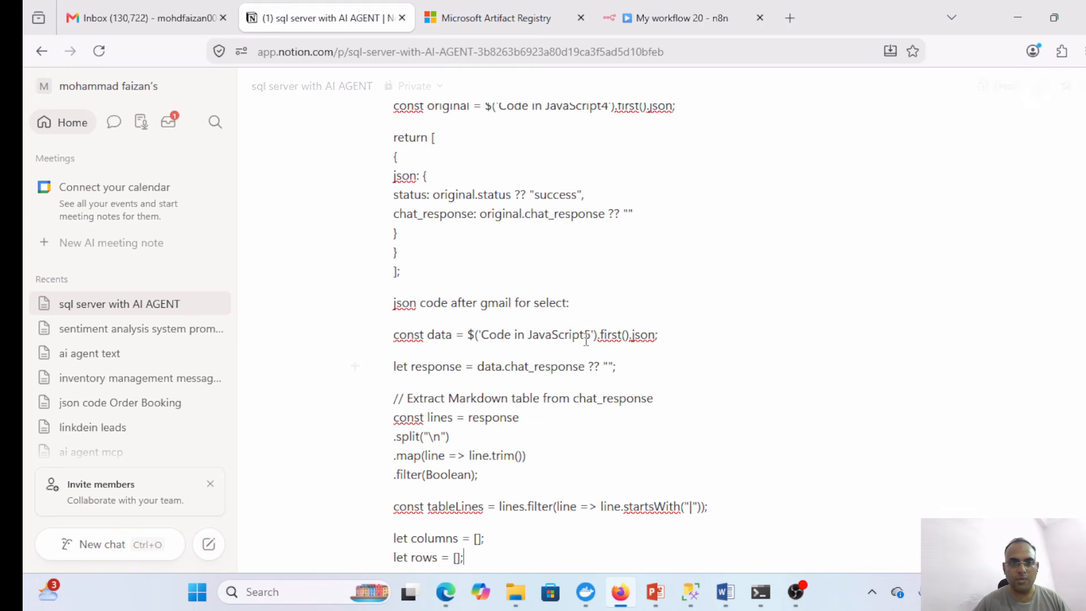
left_click_drag(458, 369, 571, 456)
key("ctrl+z")
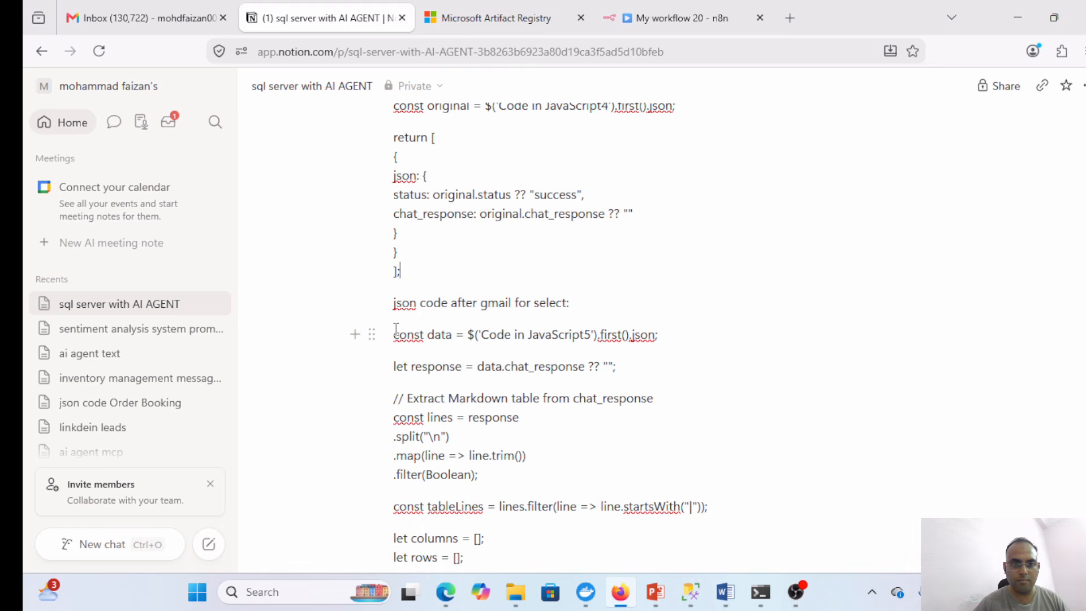
left_click_drag(396, 331, 551, 607)
key("ctrl+c")
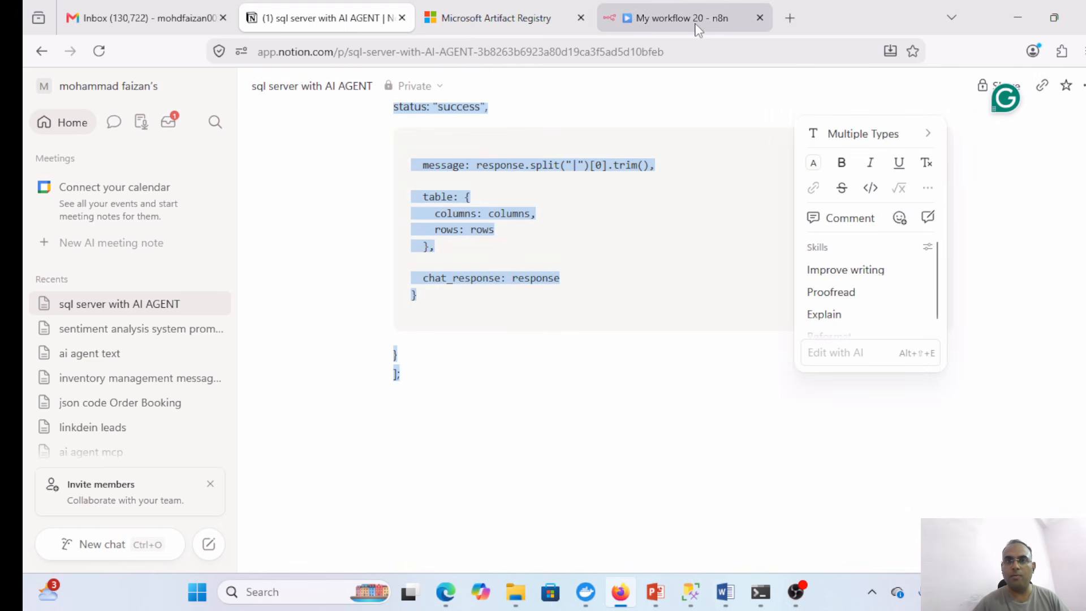
left_click(698, 30)
- Replace the new Code node's default code with the copied 63-line select script
left_click(618, 330)
key("ctrl+a")
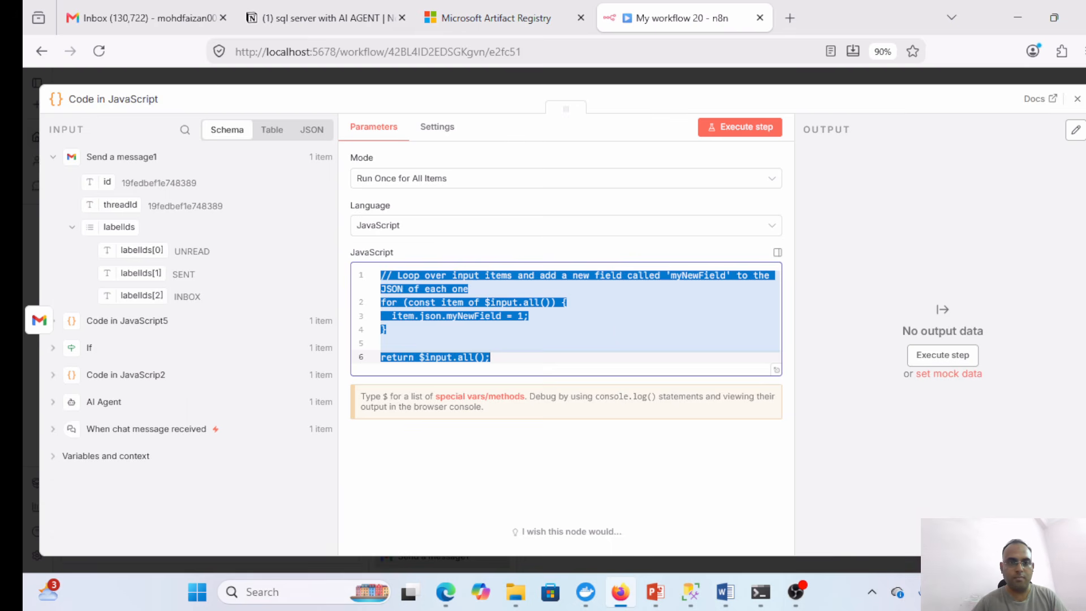
key("ctrl+v")
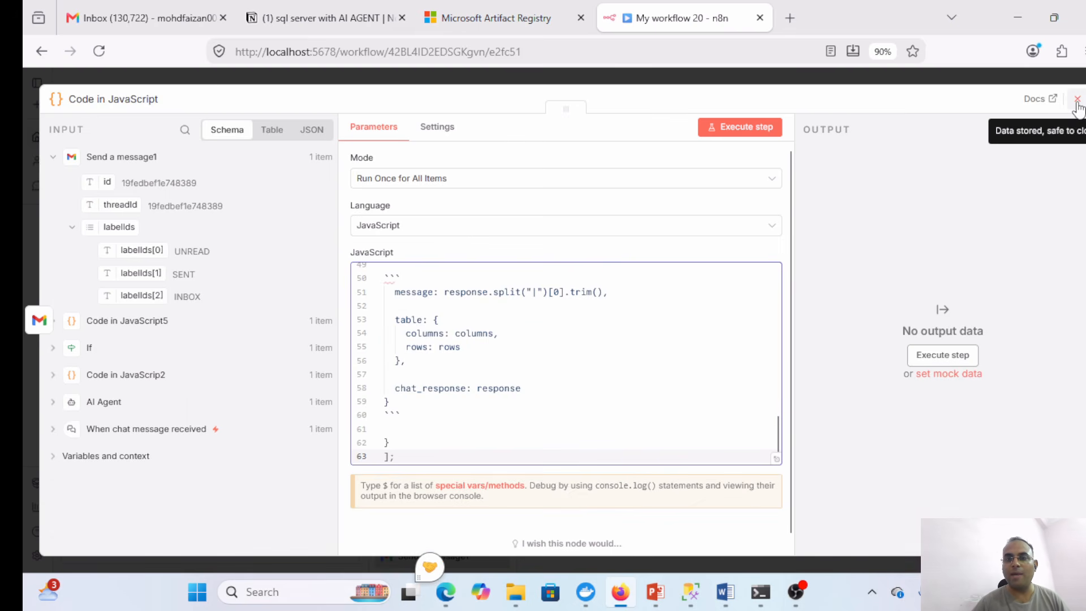
left_click(1077, 99)
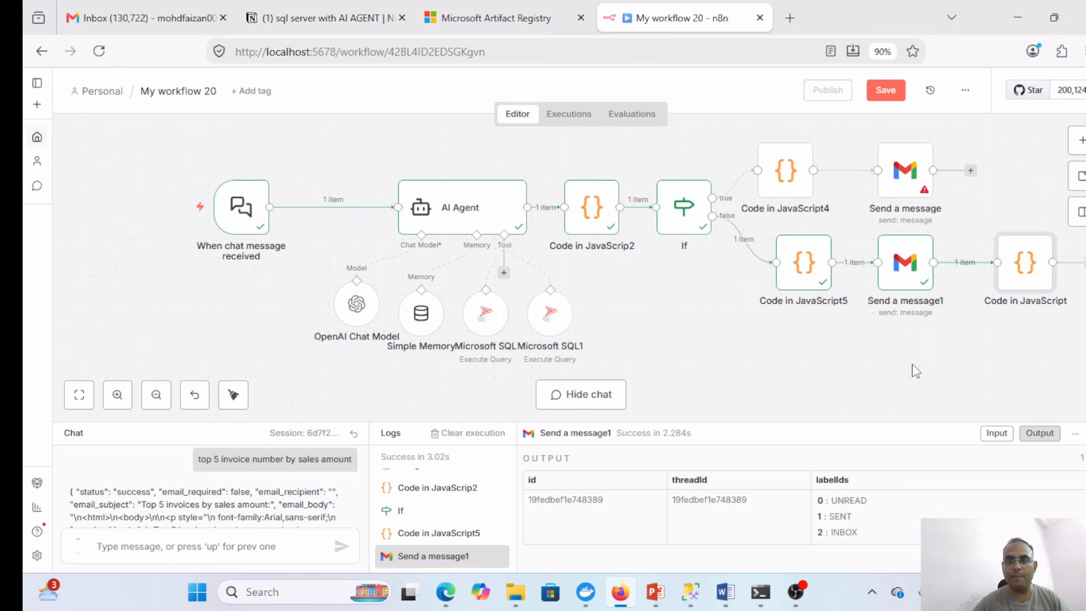
- Add another Code in JavaScript node after Send a message
left_click(971, 172)
left_click(970, 178)
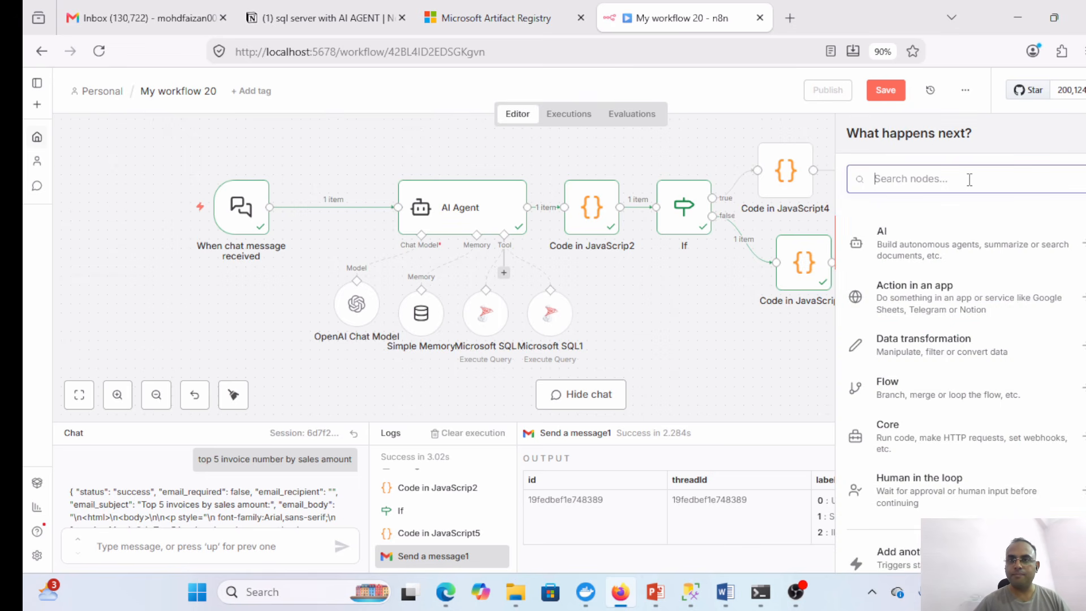
type("code")
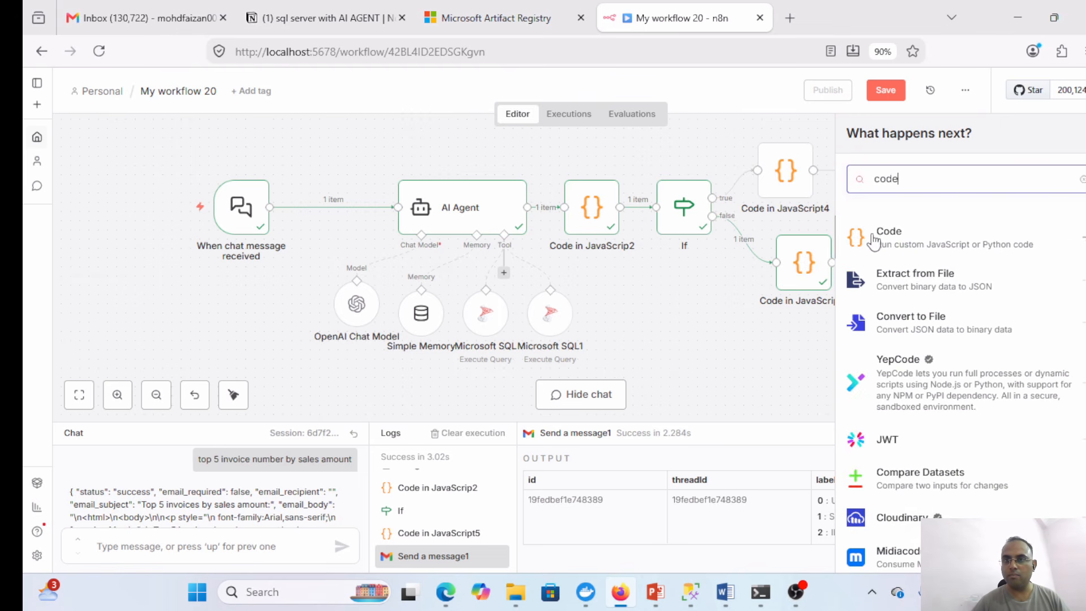
left_click(874, 238)
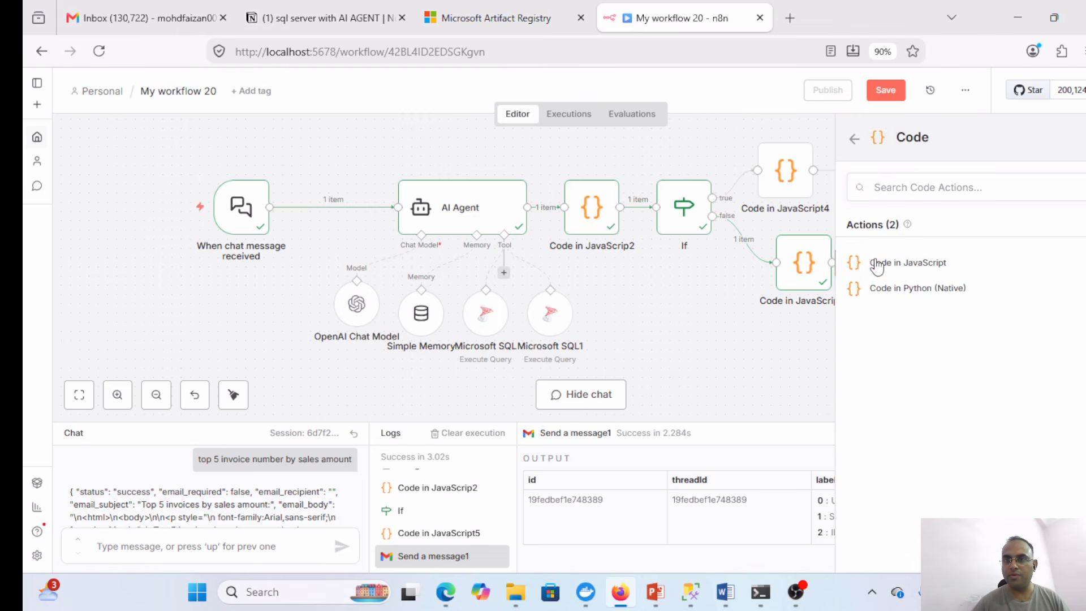
left_click(877, 264)
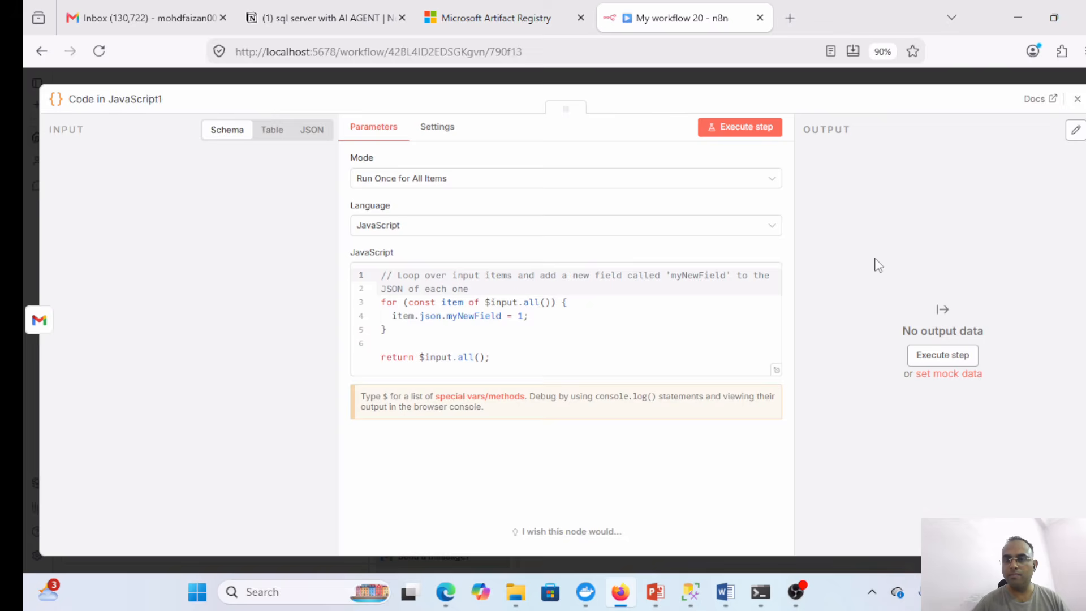
left_click(324, 18)
- Restore the six accidentally removed lines and move up to the update code section
left_click(608, 147)
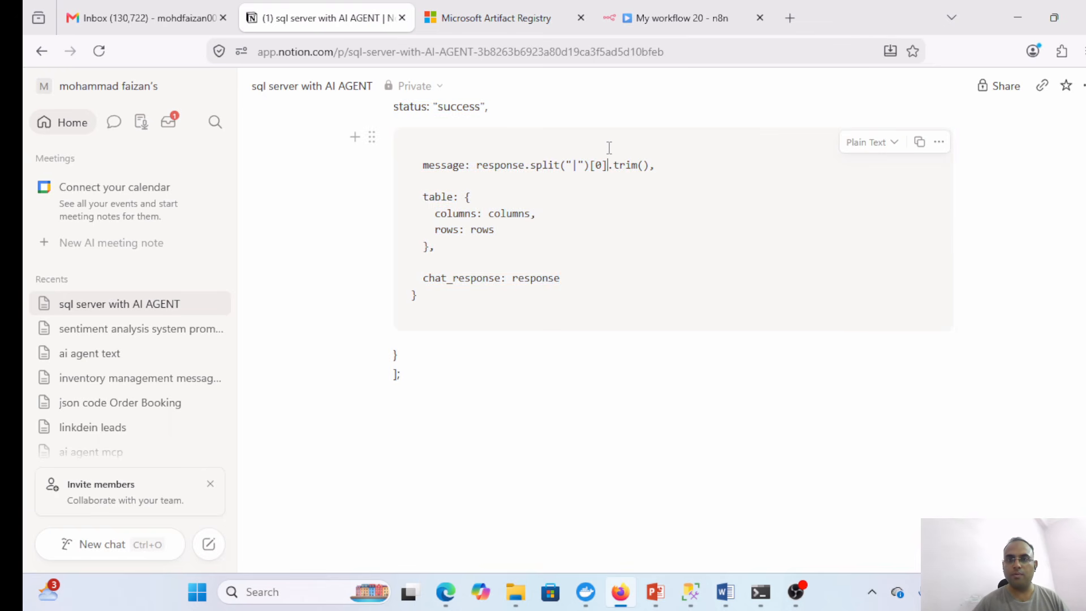
scroll(431, 170, "up", 7)
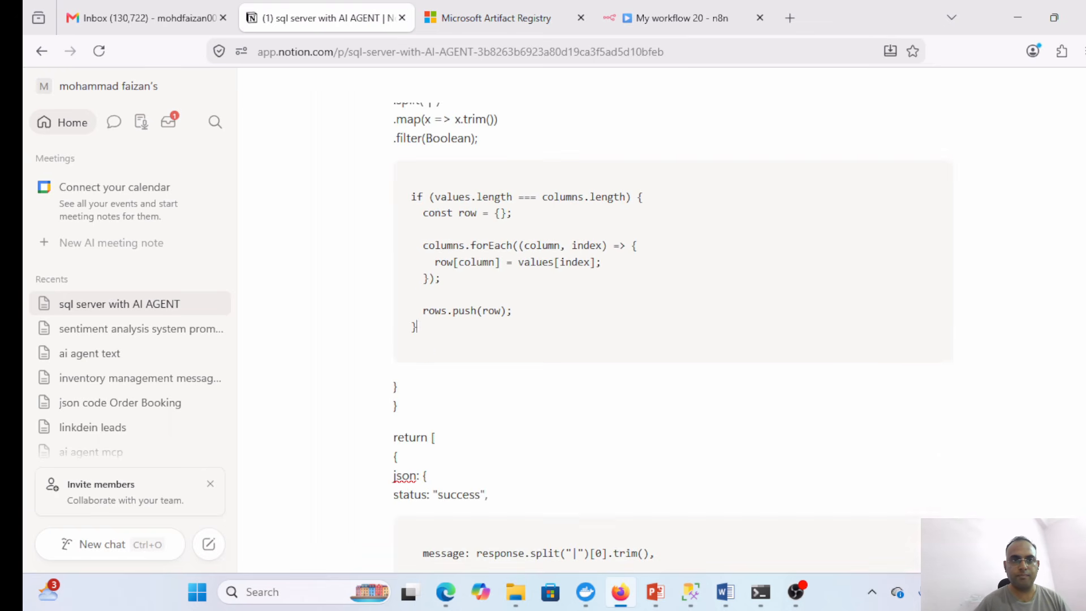
key("ctrl+z")
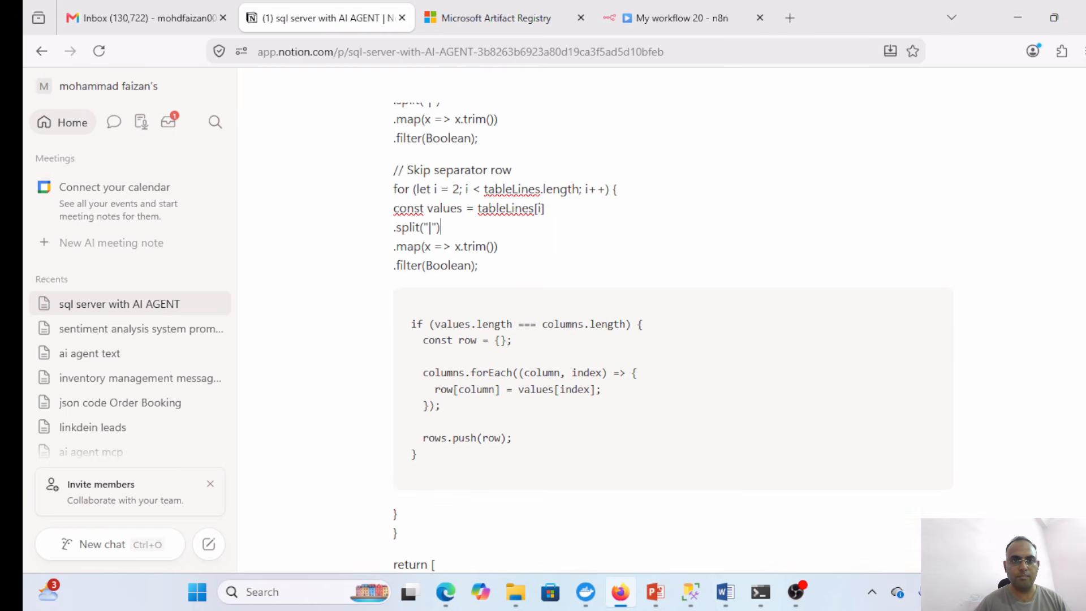
key("Up")
key("Up")
key("Up")
key("Up")
key("Up")
key("Up")
key("Up")
key("Up")
key("Up")
key("Up")
key("Up")
key("Up")
key("Up")
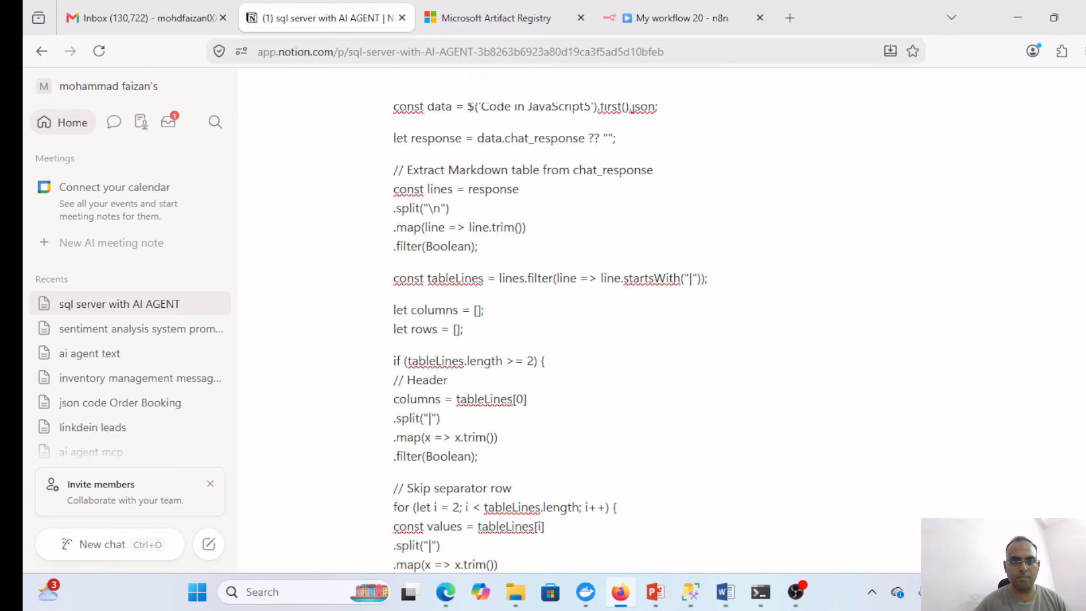
key("Up")
key("Up")
key("Up")
key("Up")
key("Up")
key("Up")
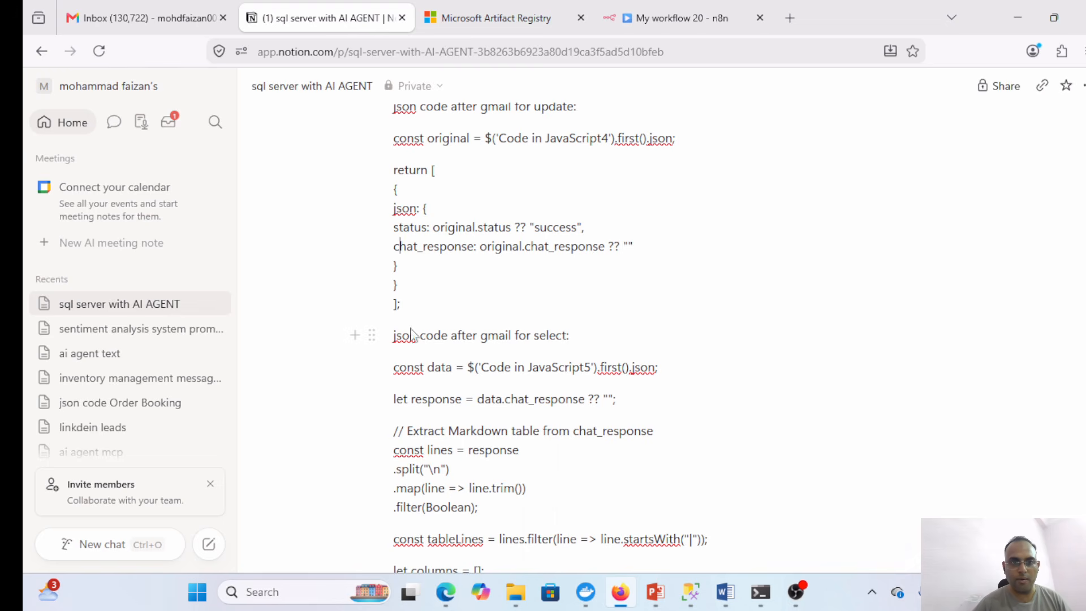
left_click_drag(409, 311, 441, 473)
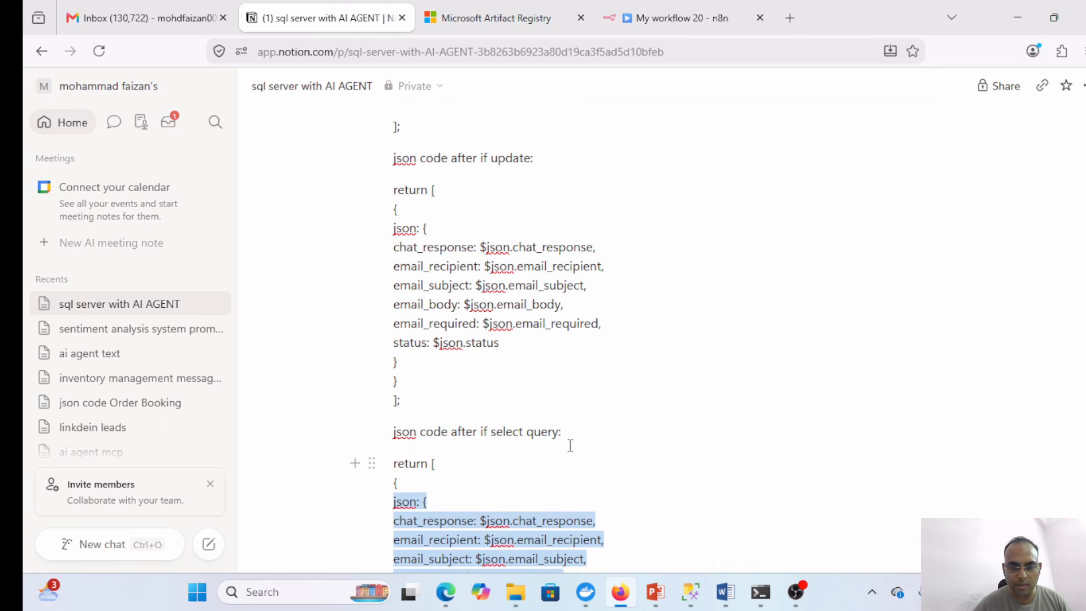
key("Left")
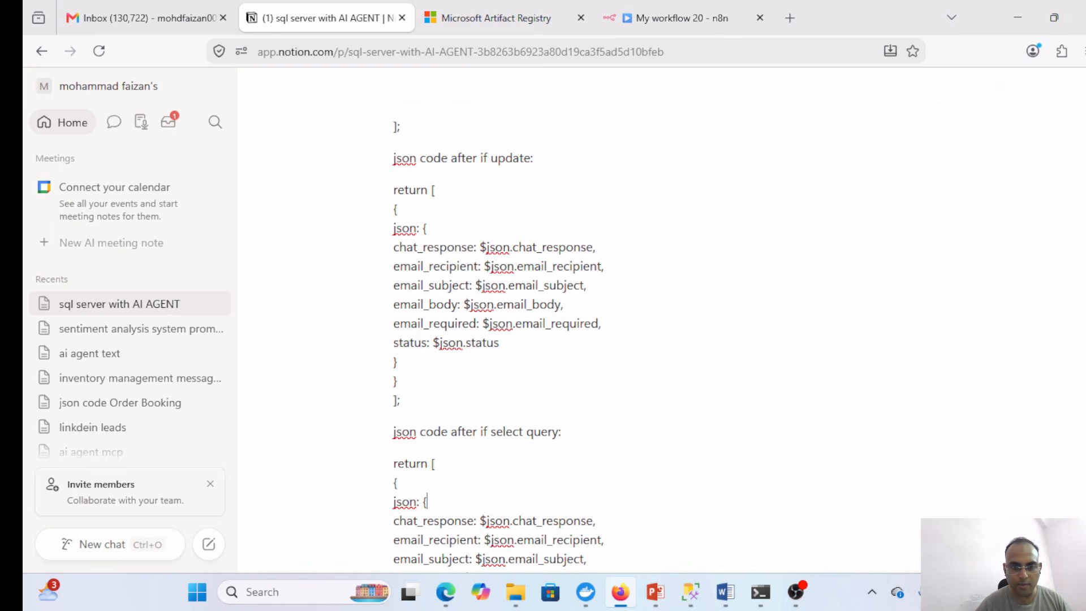
- Select the update snippet from const original through its closing return block
scroll(430, 559, "down", 7)
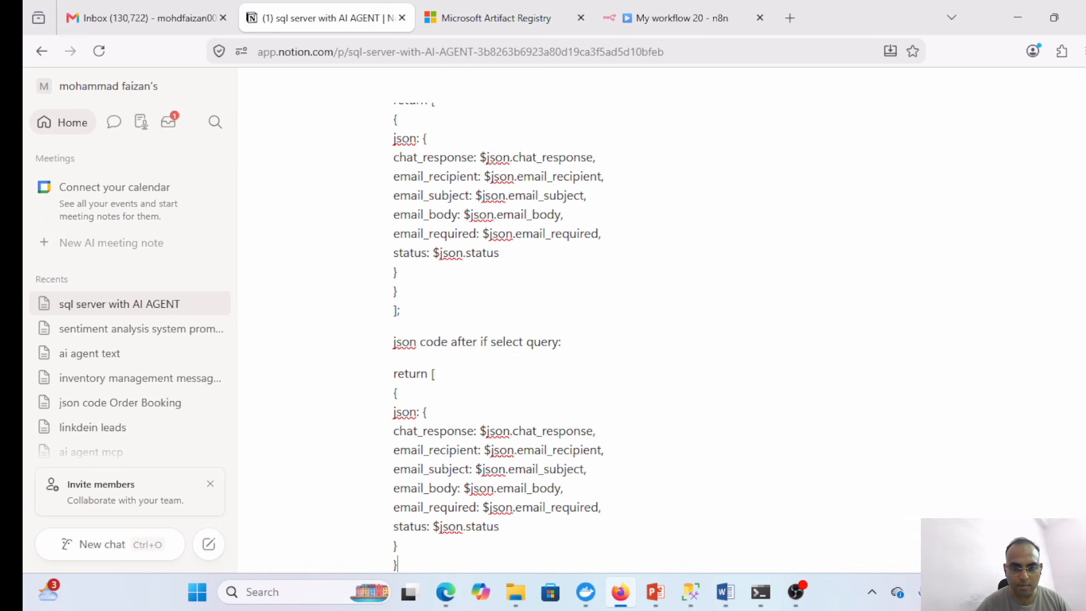
scroll(433, 507, "down", 15)
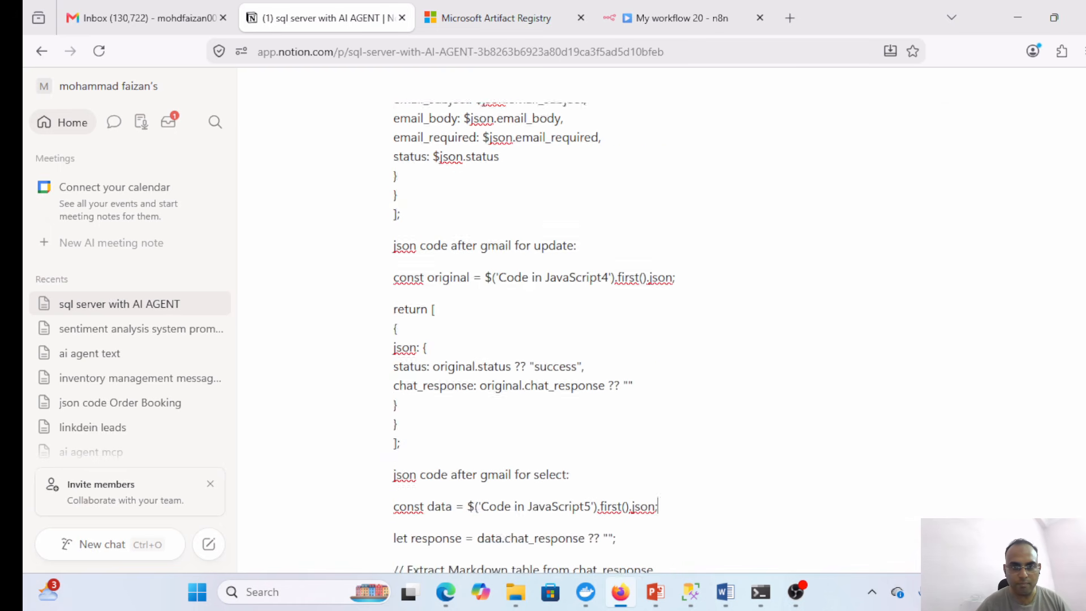
scroll(434, 507, "down", 5)
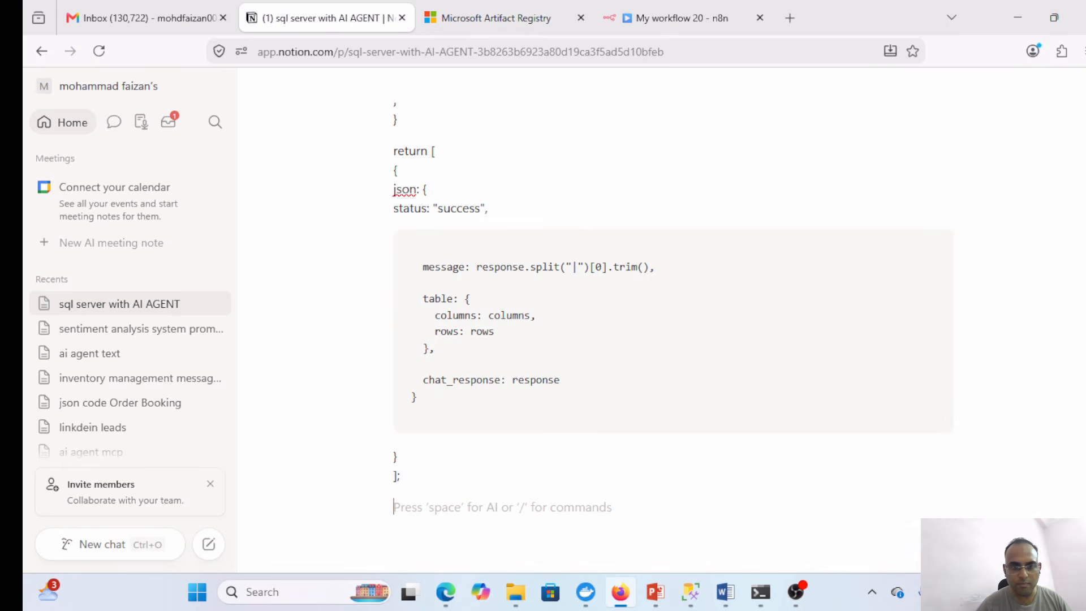
left_click(399, 475)
scroll(666, 337, "up", 7)
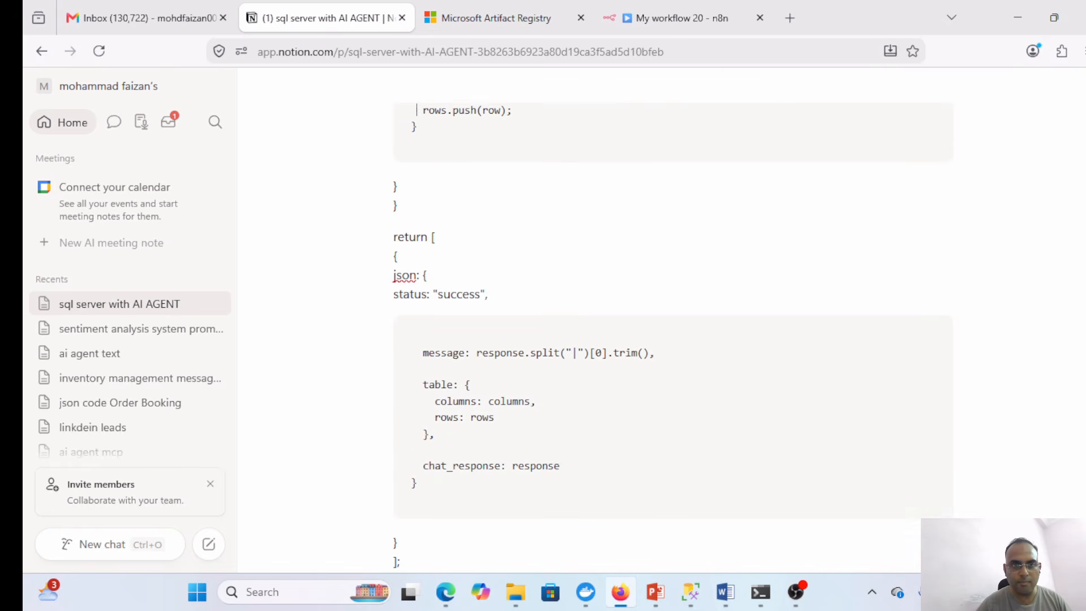
left_click(478, 265)
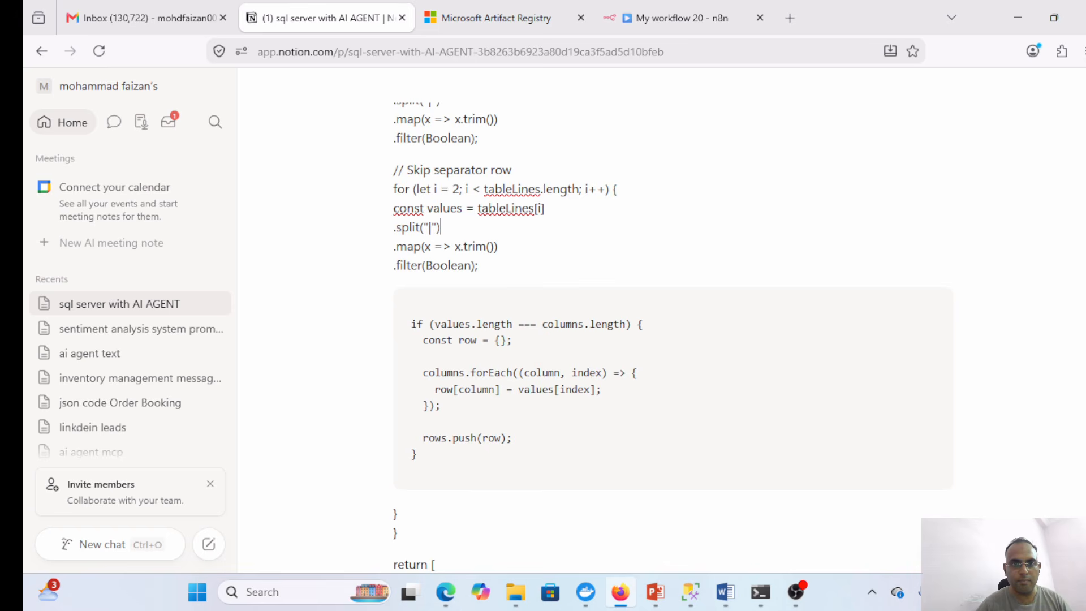
scroll(480, 189, "up", 2)
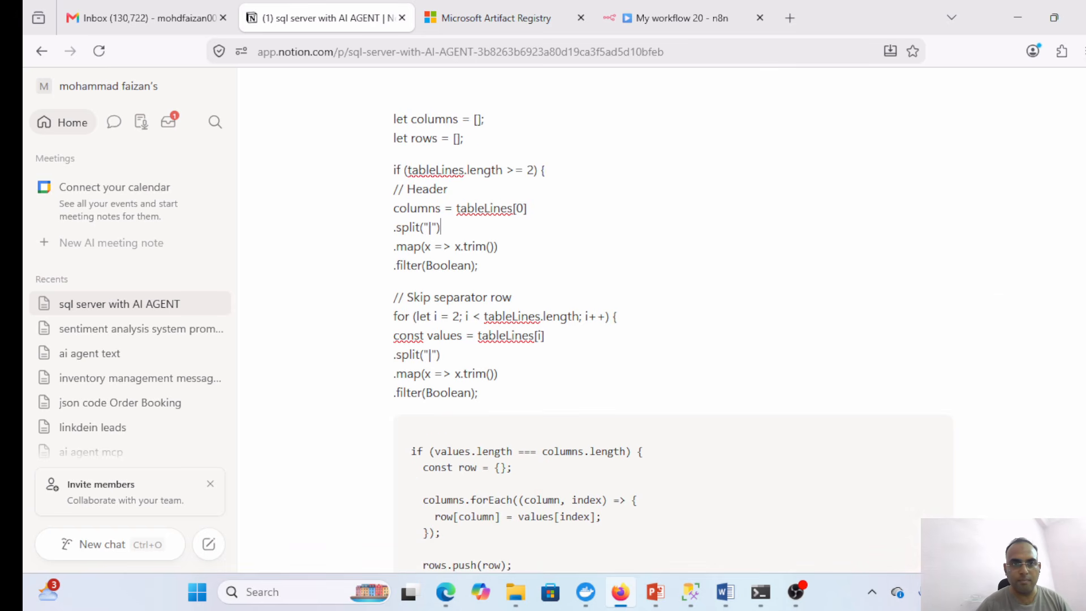
scroll(480, 226, "up", 3)
left_click(479, 246)
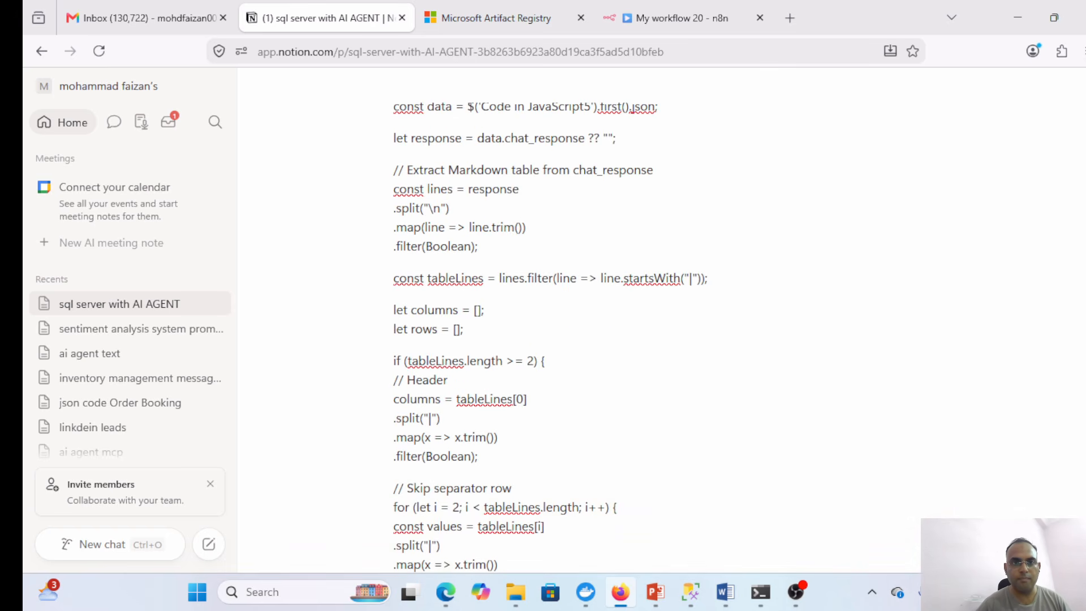
scroll(656, 170, "up", 1)
left_click(656, 170)
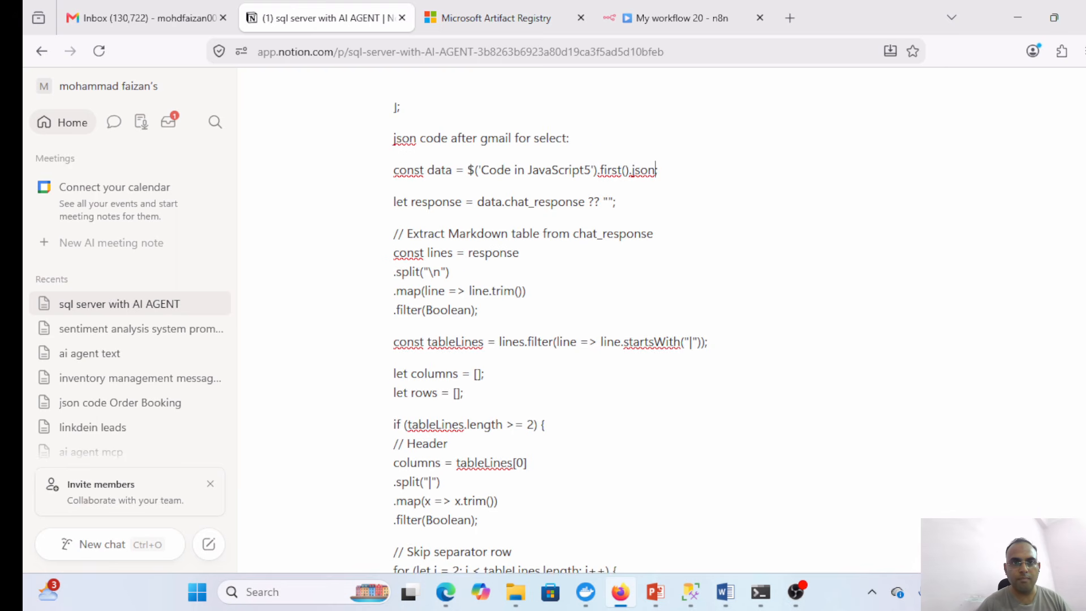
scroll(397, 284, "up", 3)
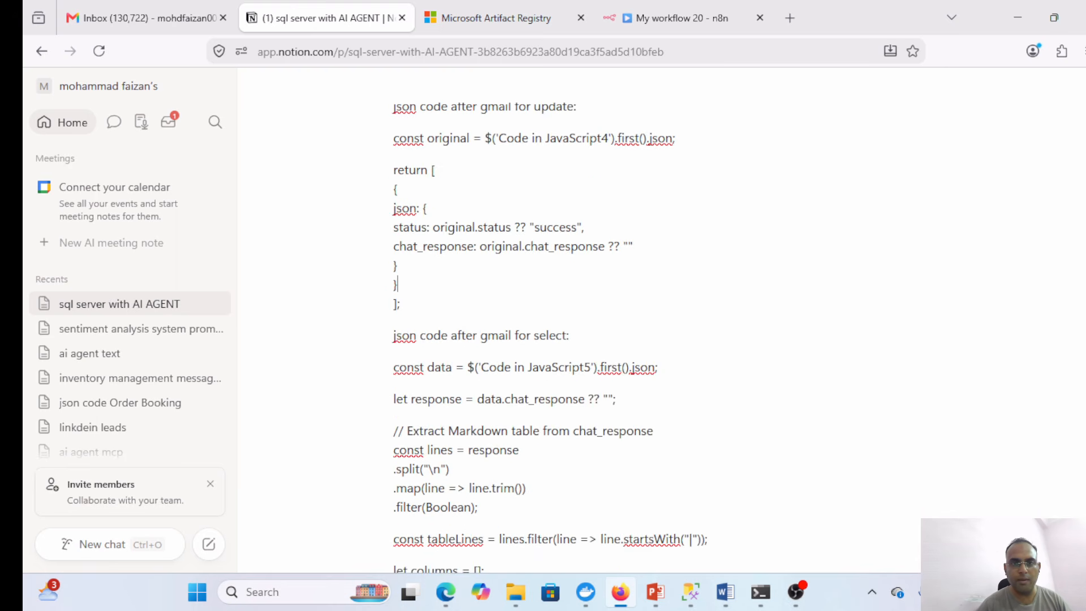
left_click_drag(419, 311, 768, 255)
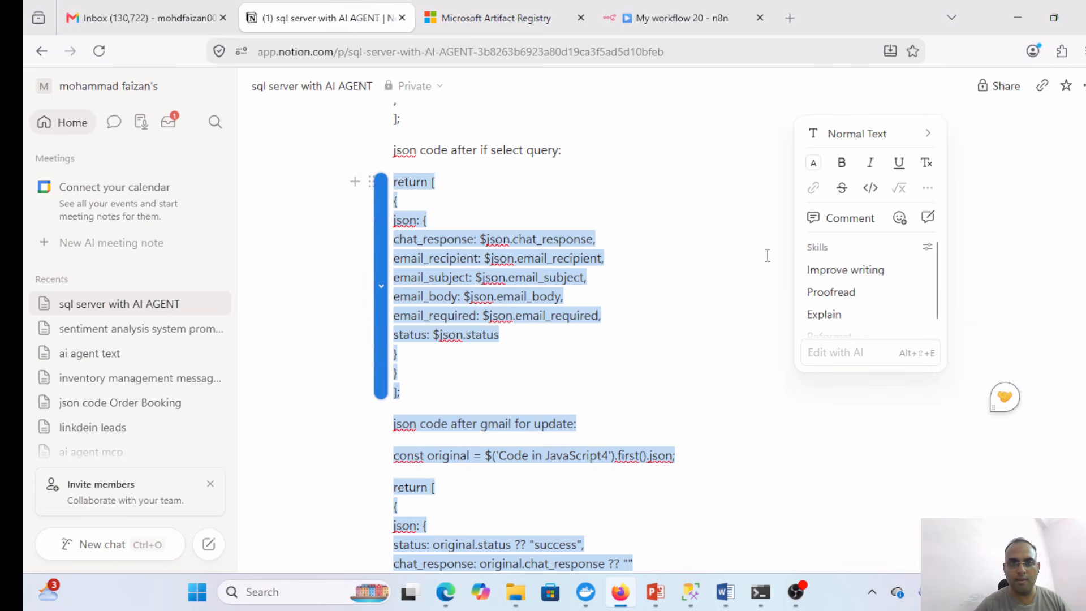
left_click(585, 386)
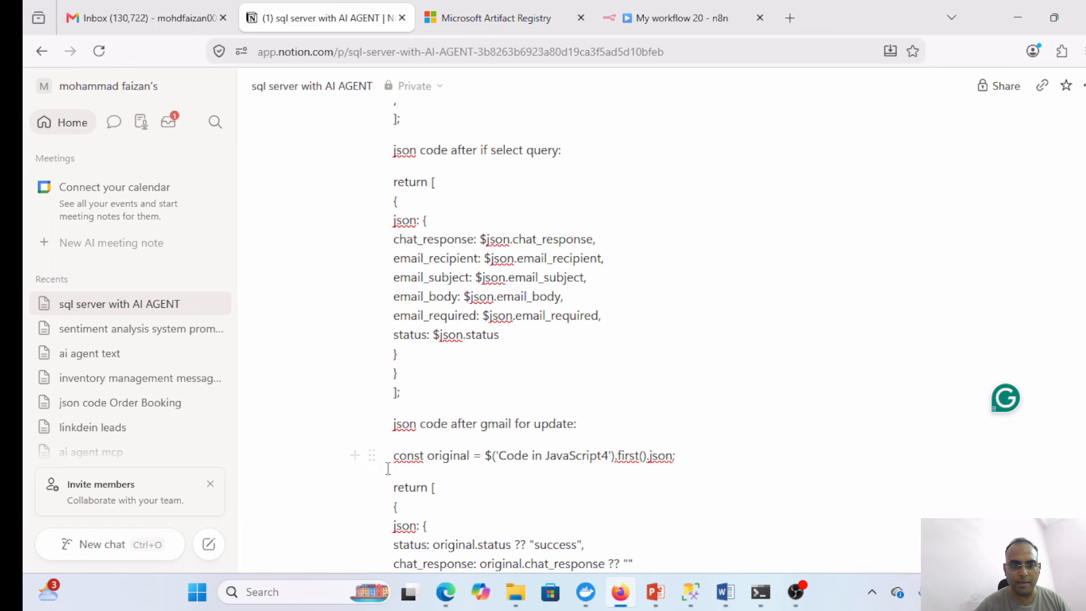
left_click_drag(393, 455, 429, 283)
key("ctrl+c")
- Paste the copied update snippet over Code in JavaScript1's default code and close it
left_click(676, 18)
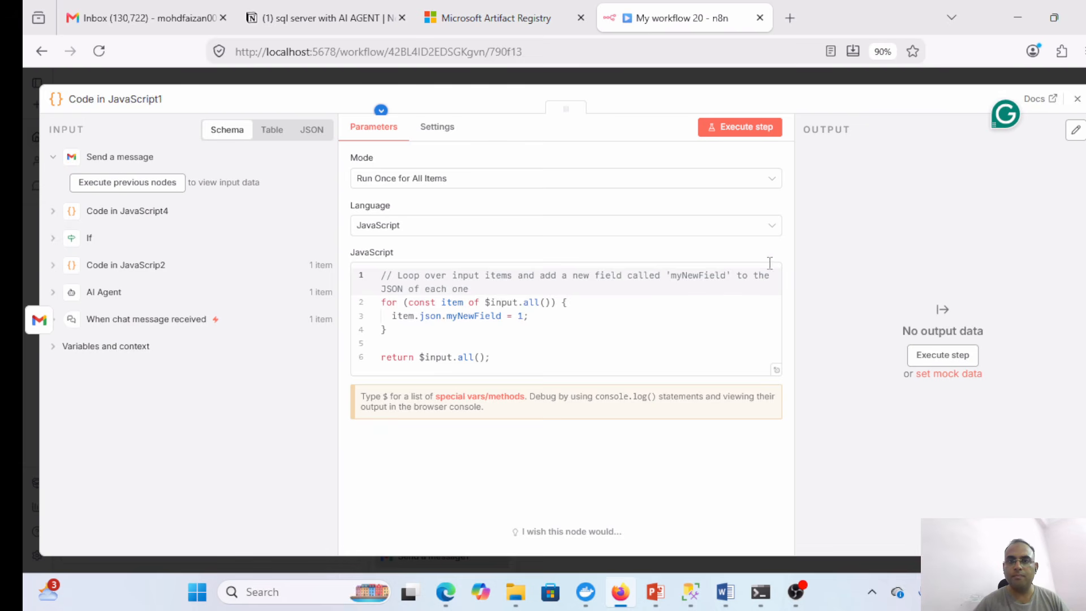
left_click(651, 314)
key("ctrl+a")
key("ctrl+v")
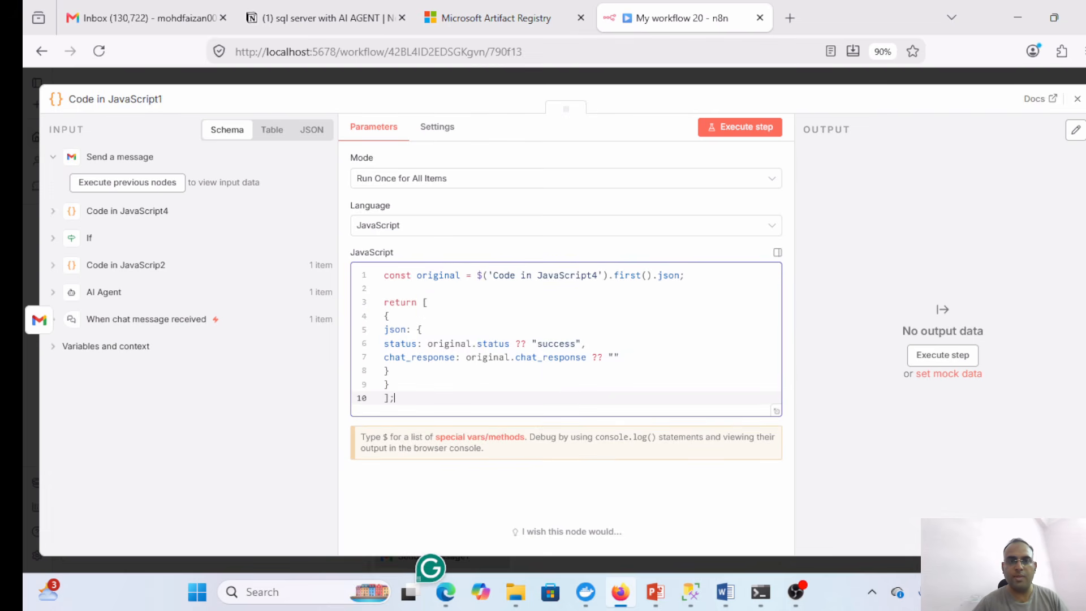
left_click(1077, 100)
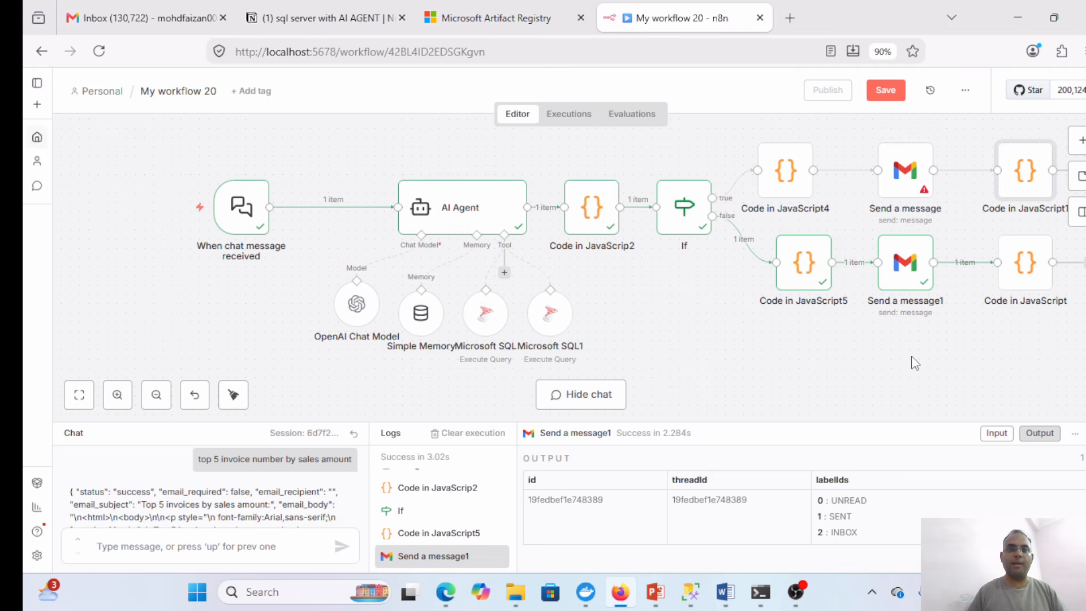
mouse_move(583, 220)
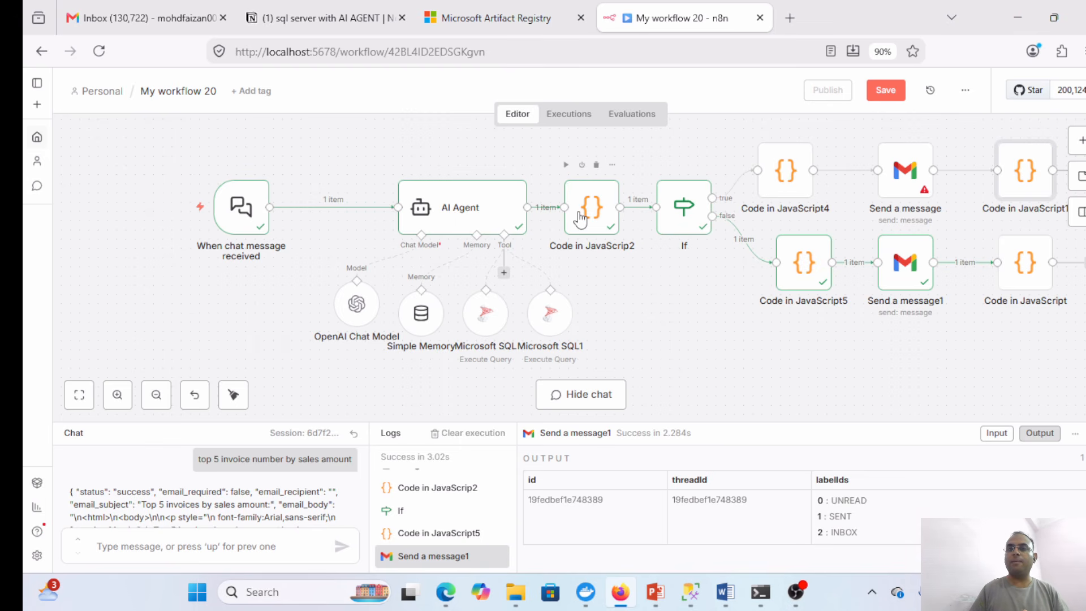
mouse_move(907, 176)
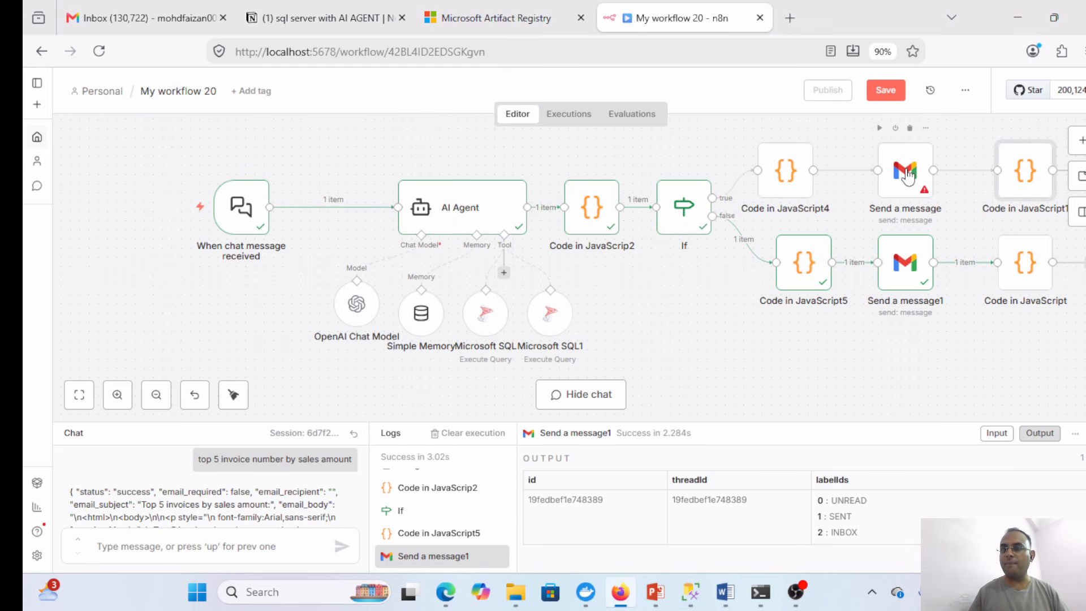
mouse_move(787, 180)
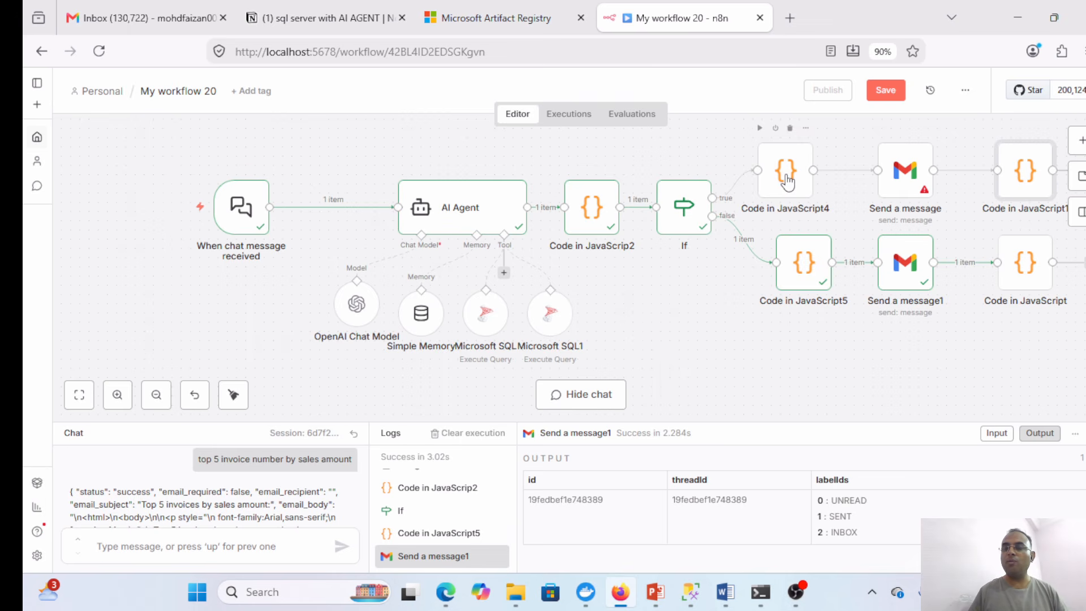
mouse_move(678, 222)
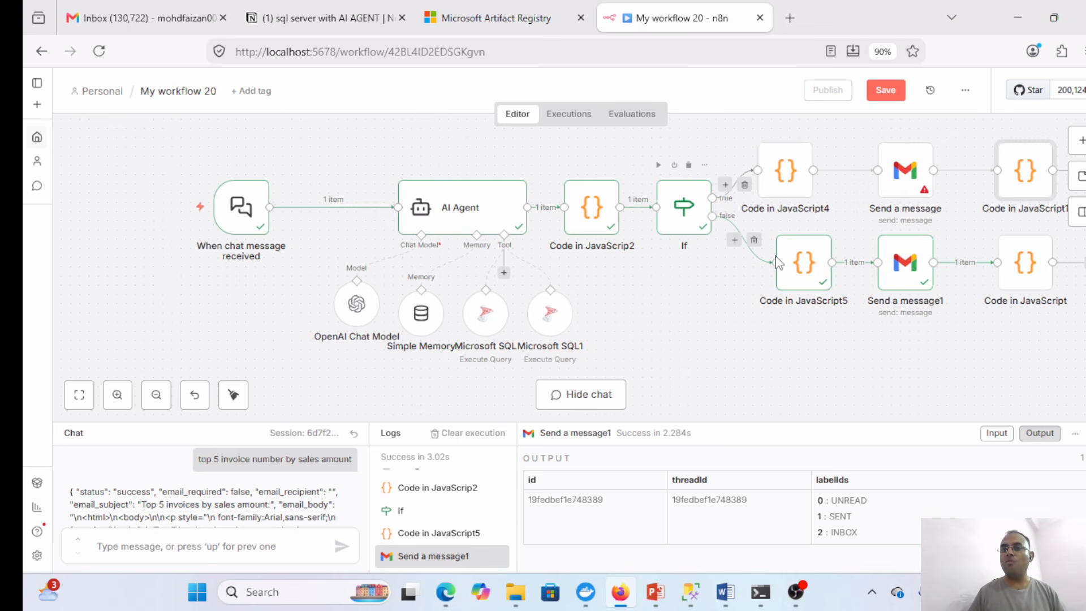
mouse_move(815, 281)
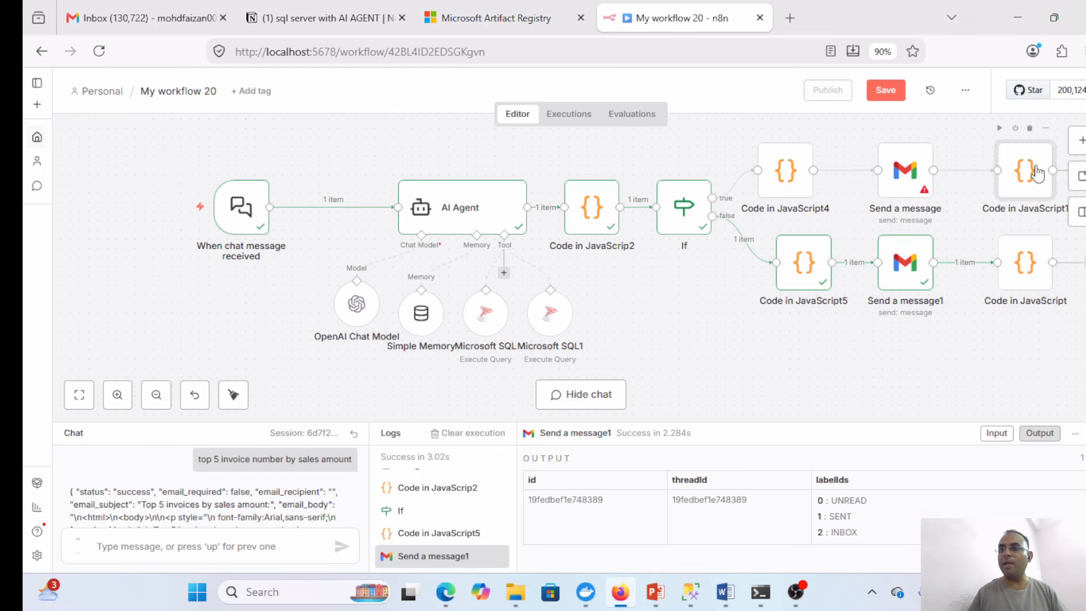
mouse_move(1036, 180)
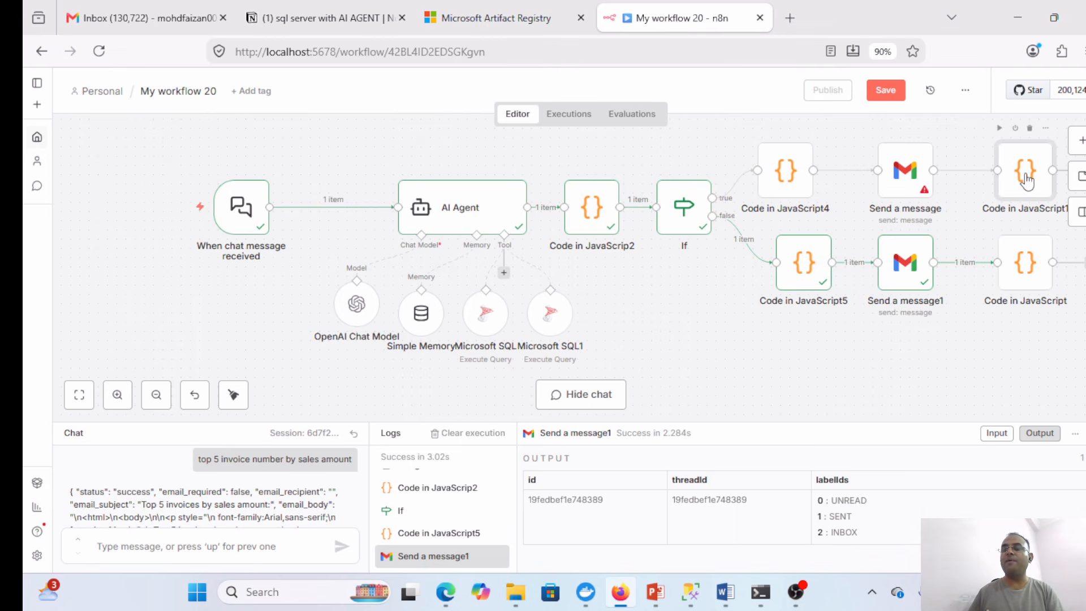
mouse_move(1025, 268)
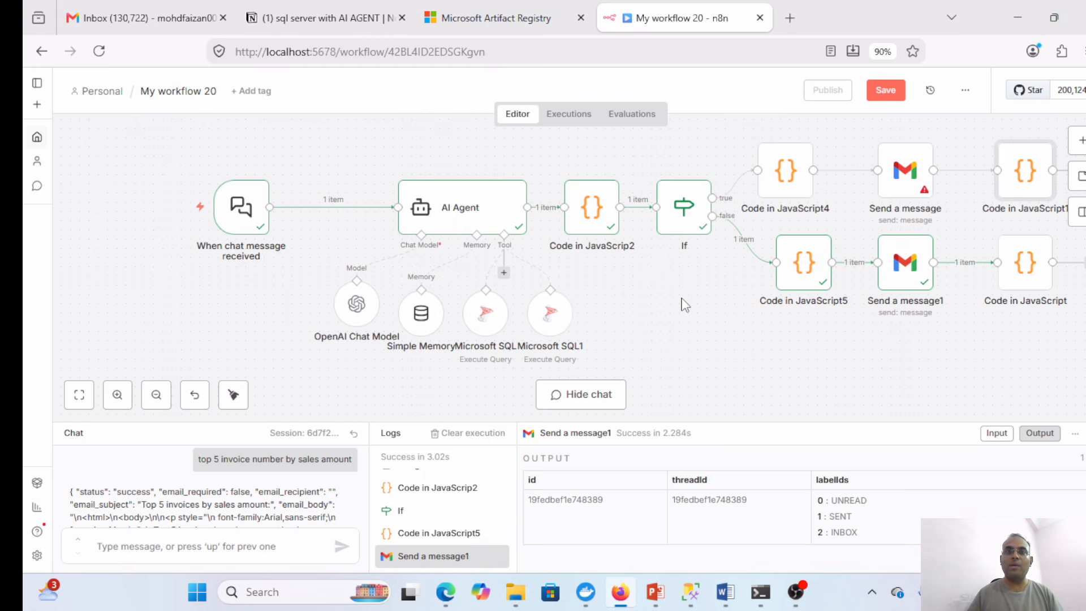
- Copy the Chat URL from 'When chat message received' and minimize the browser
left_click(251, 217)
double_click(251, 217)
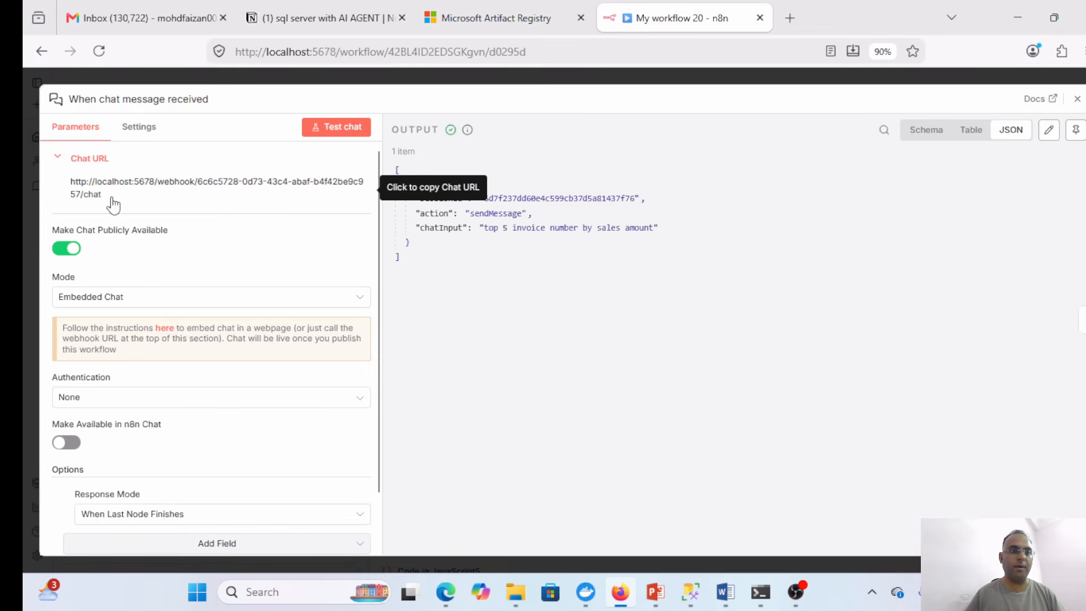
left_click(77, 186)
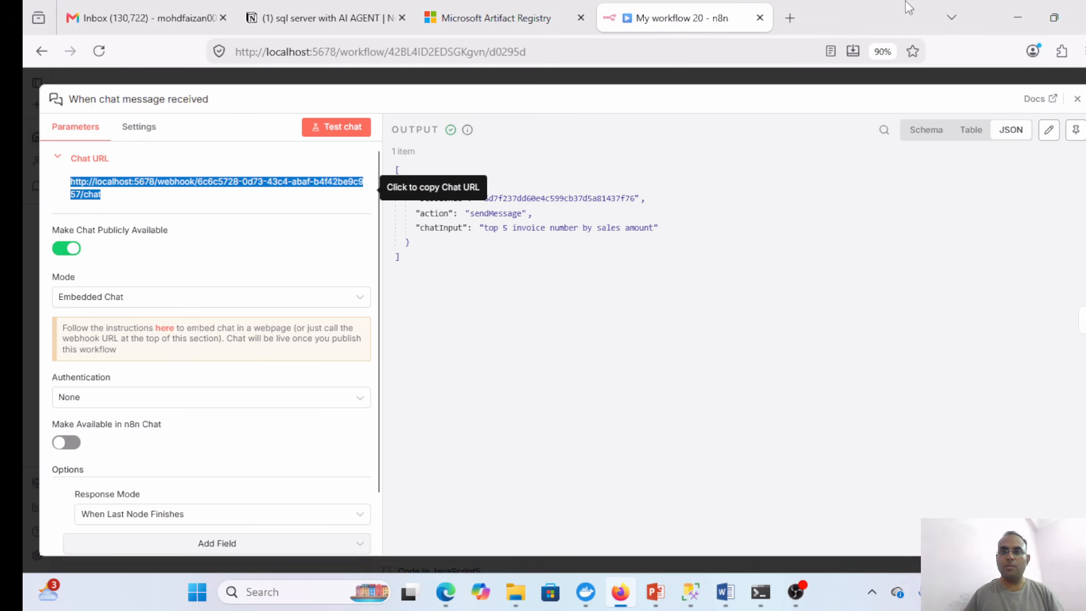
left_click(1020, 11)
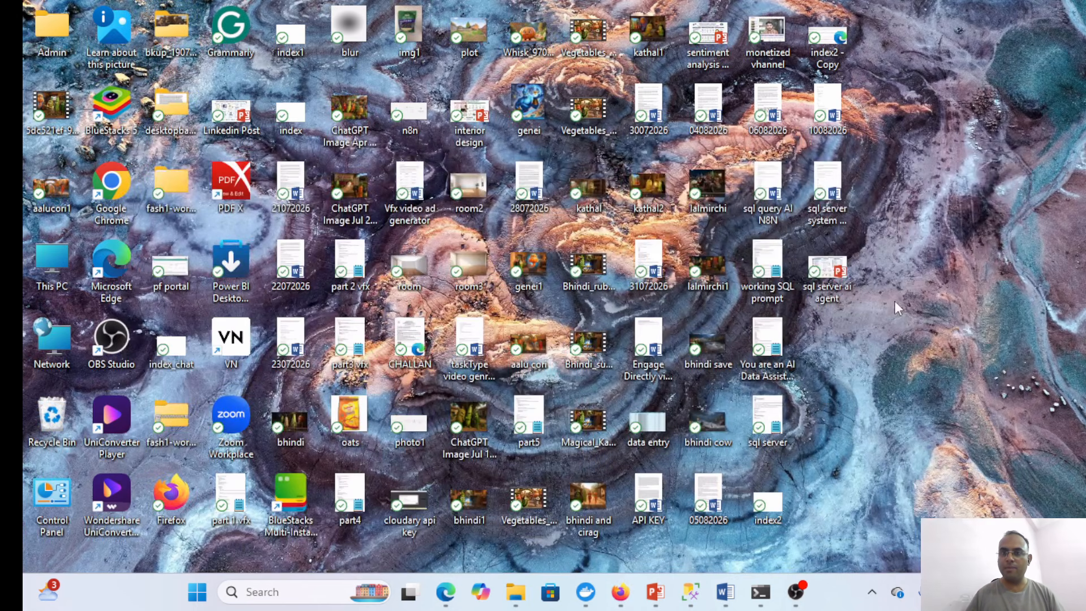
- Open index2 - Copy.html in Notepad++ and paste the chat URL as webhookUrl on line 183
right_click(823, 37)
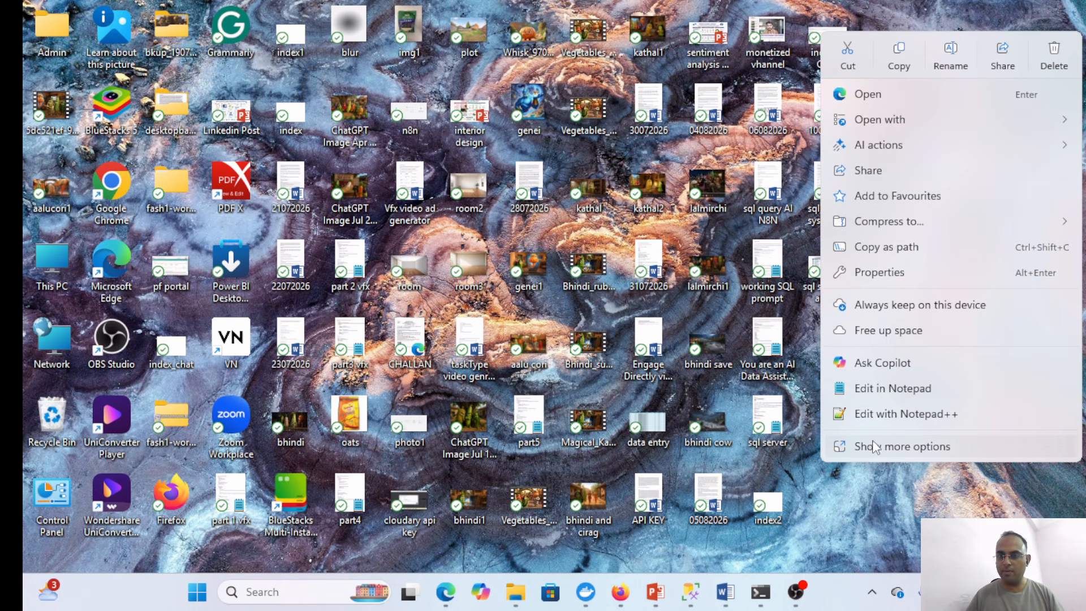
left_click(871, 420)
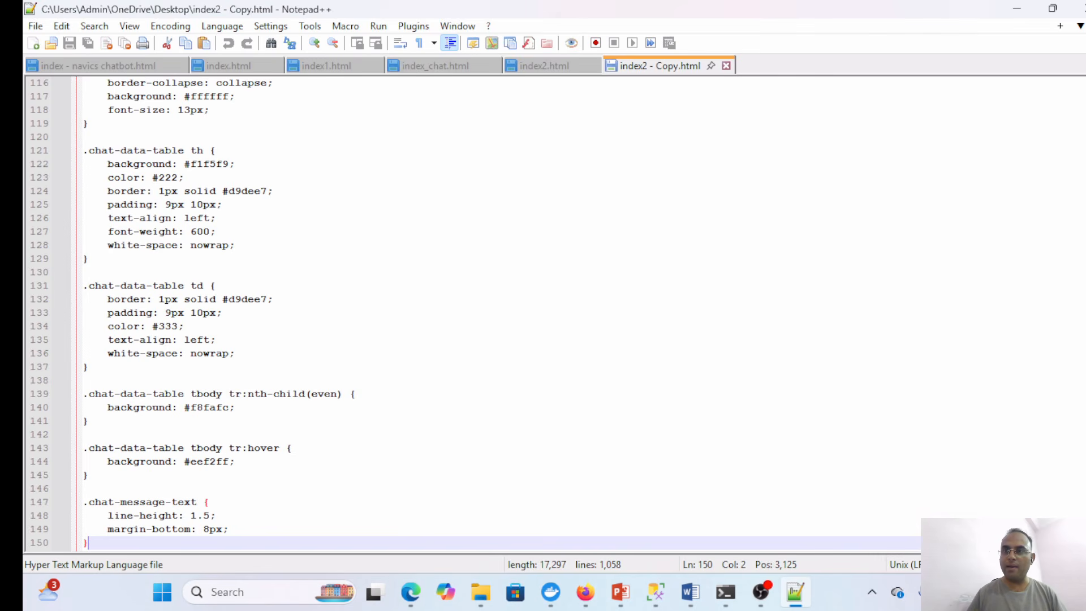
scroll(560, 314, "down", 9)
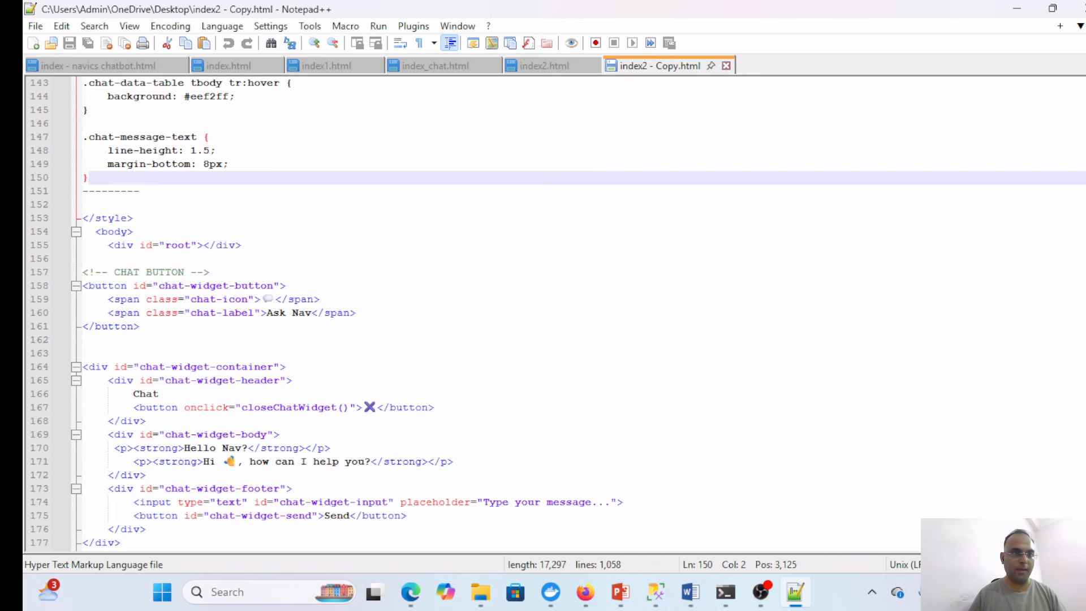
scroll(560, 314, "down", 9)
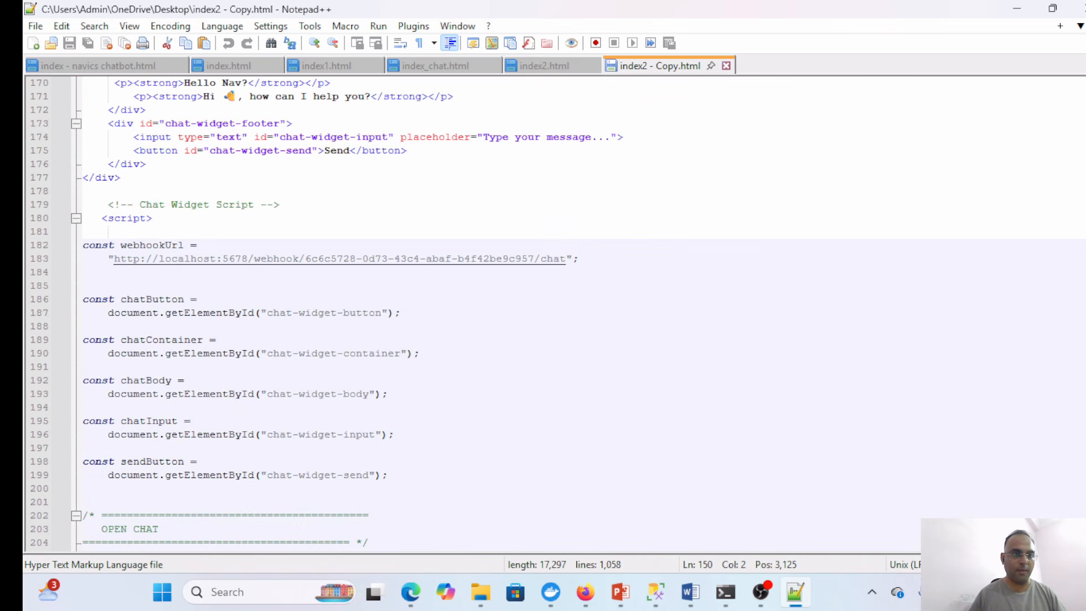
left_click(567, 259)
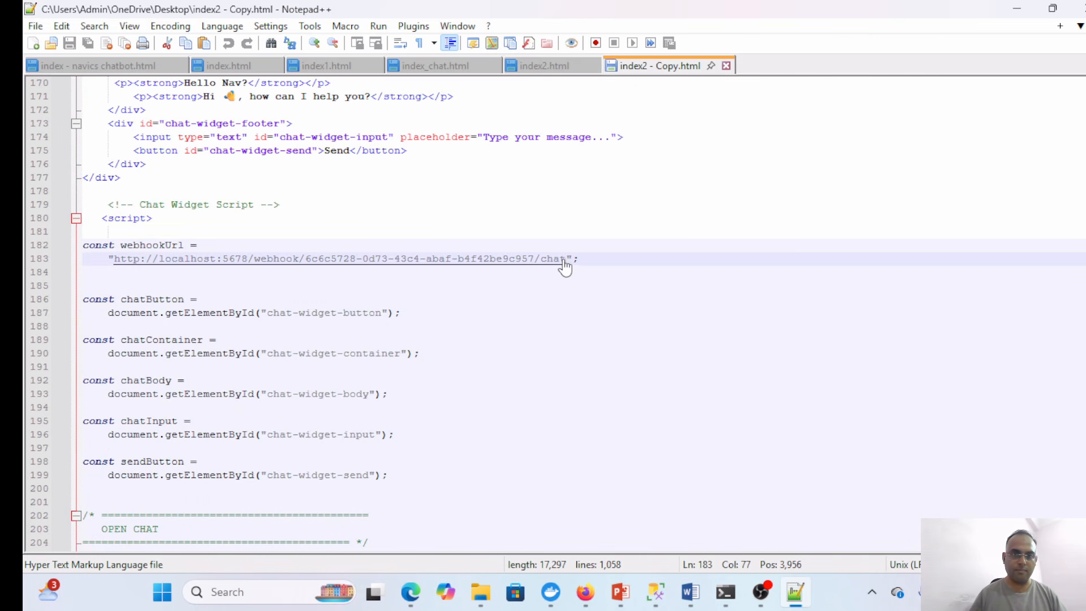
left_click_drag(562, 262, 116, 266)
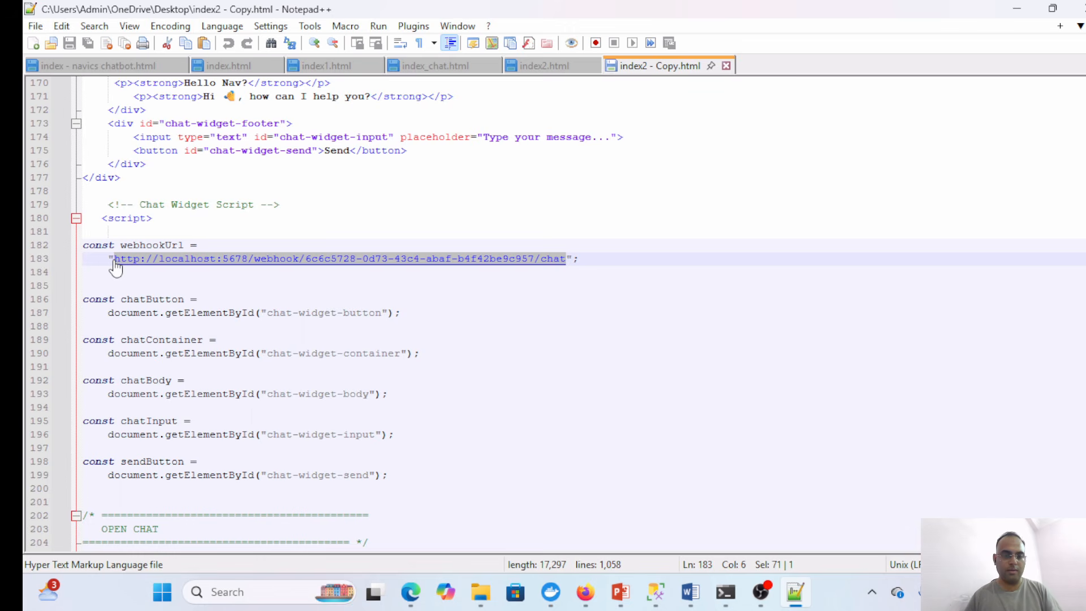
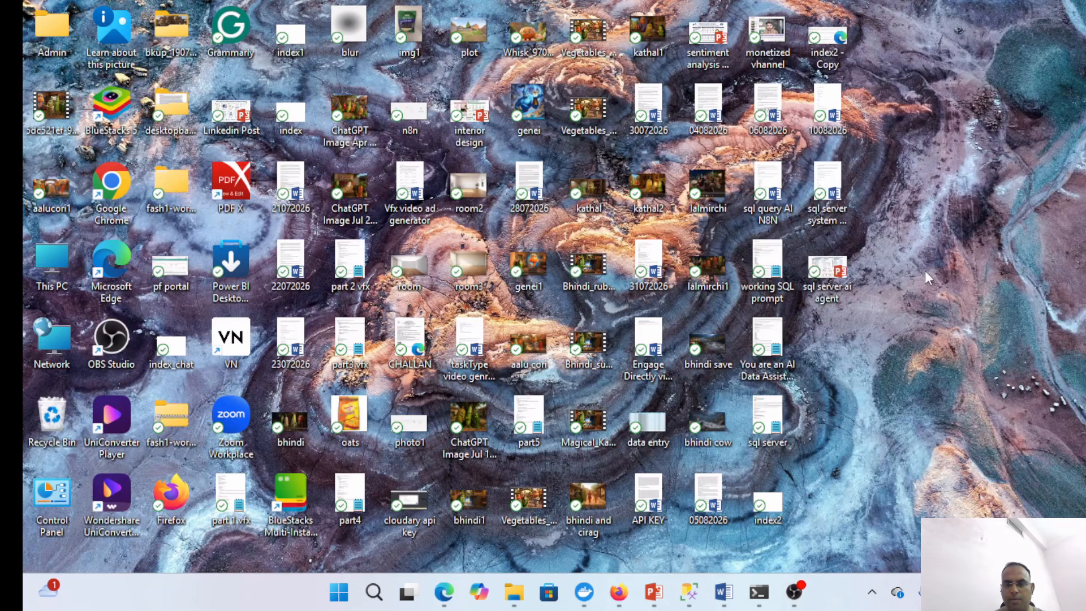
- Send 'update invoice number 1 sales amount to 1000' in the n8n workflow chat
left_click(619, 592)
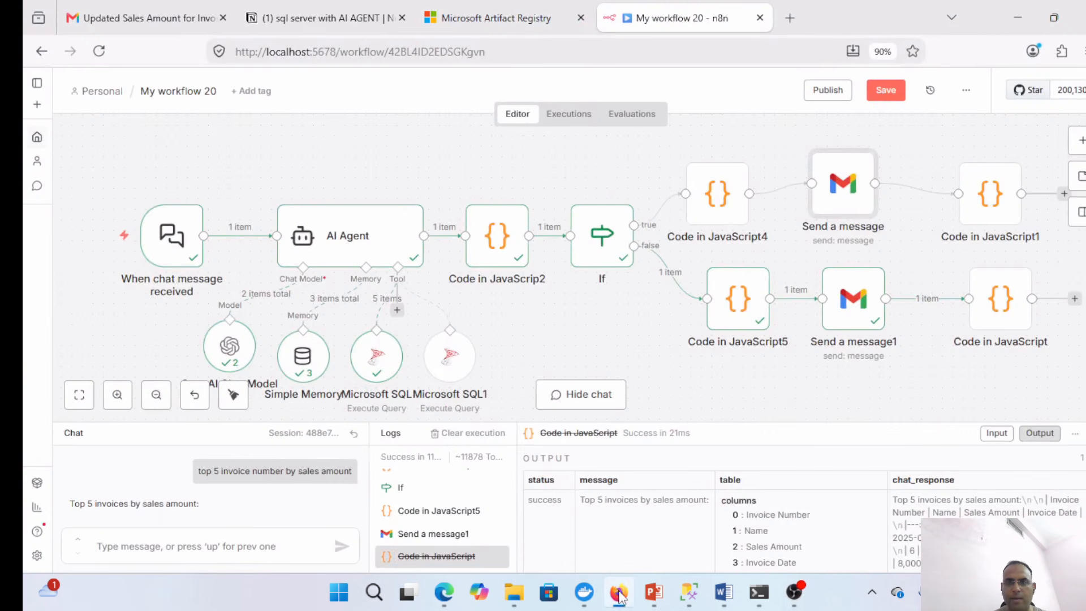
left_click(224, 549)
type("update")
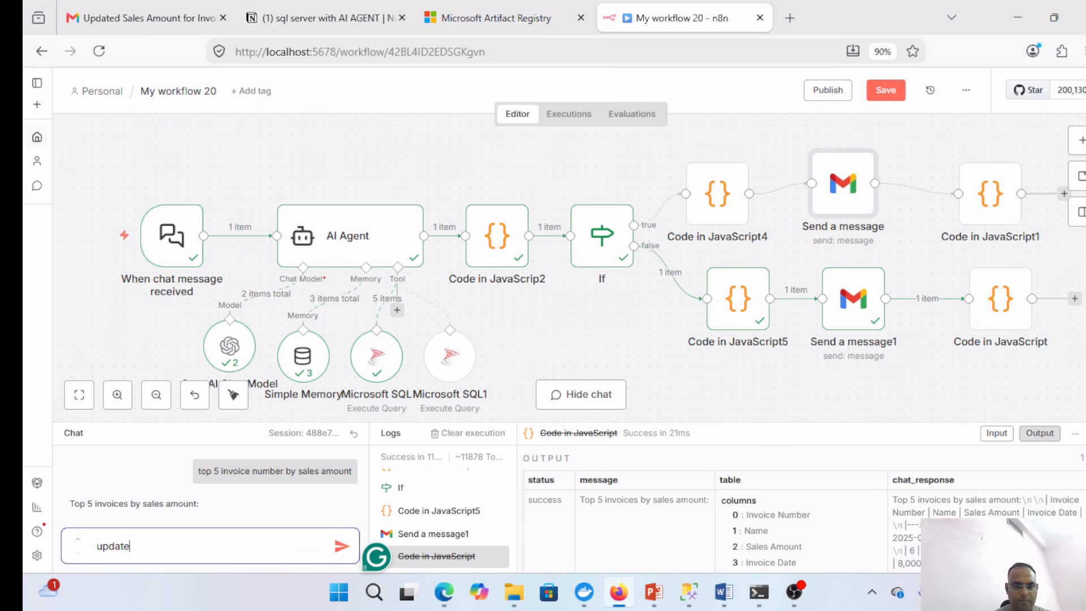
type(" invoice")
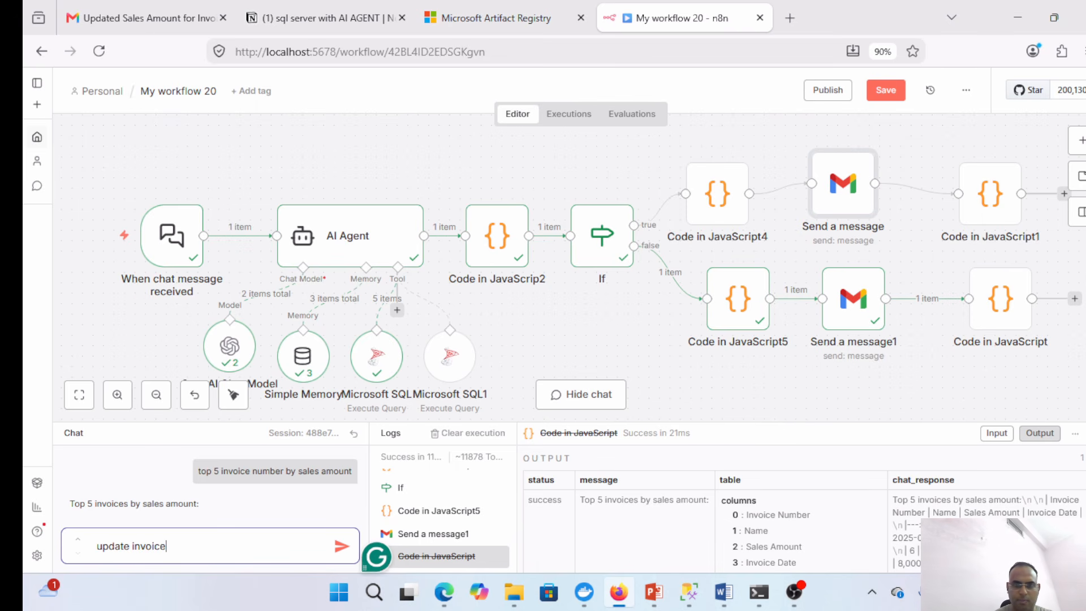
type(" number")
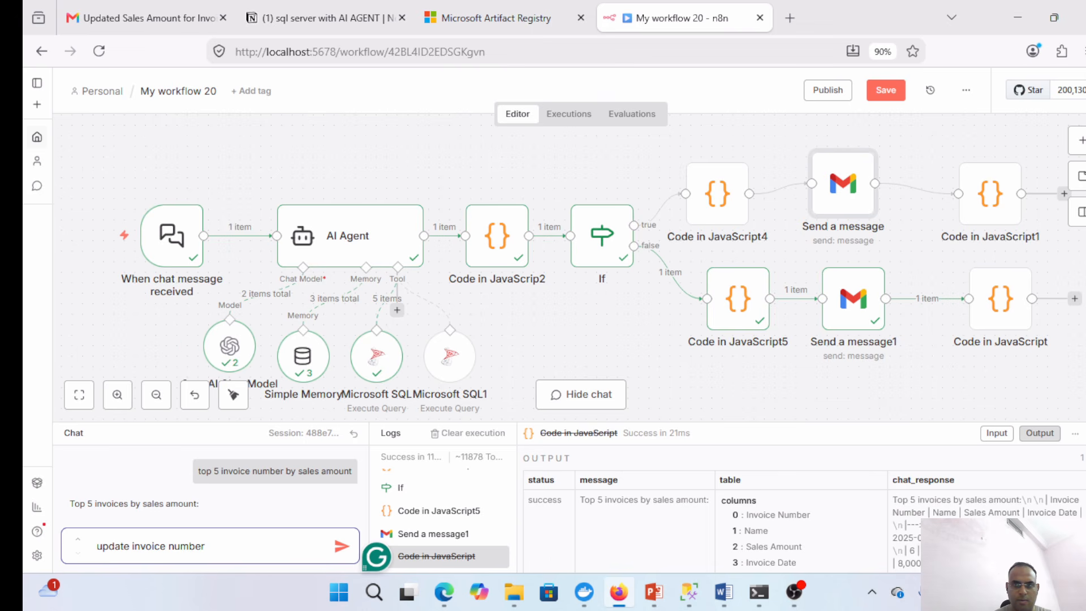
type(" 3")
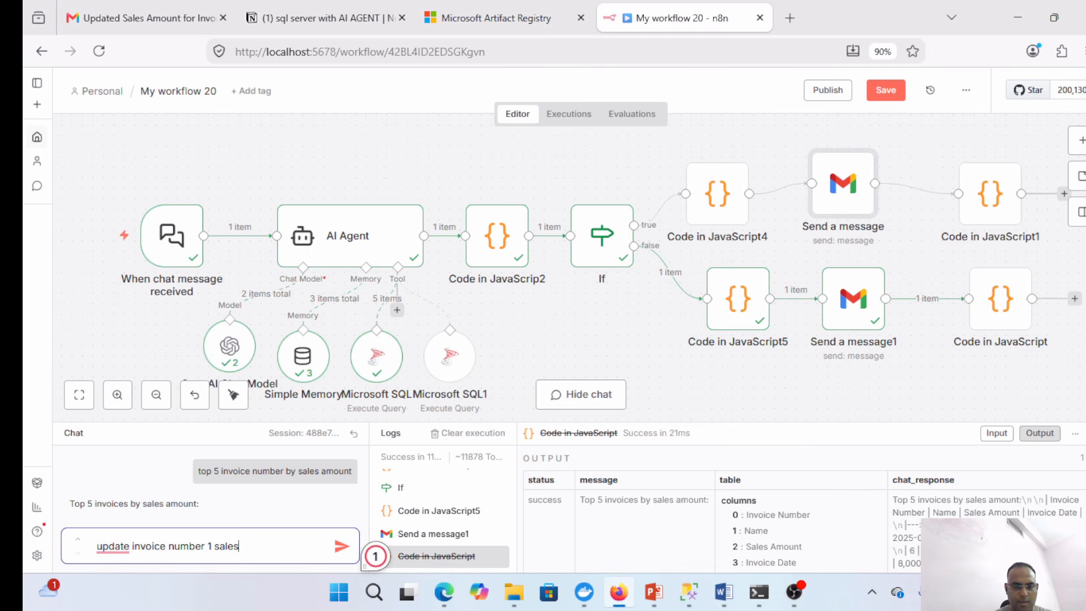
type("amount to")
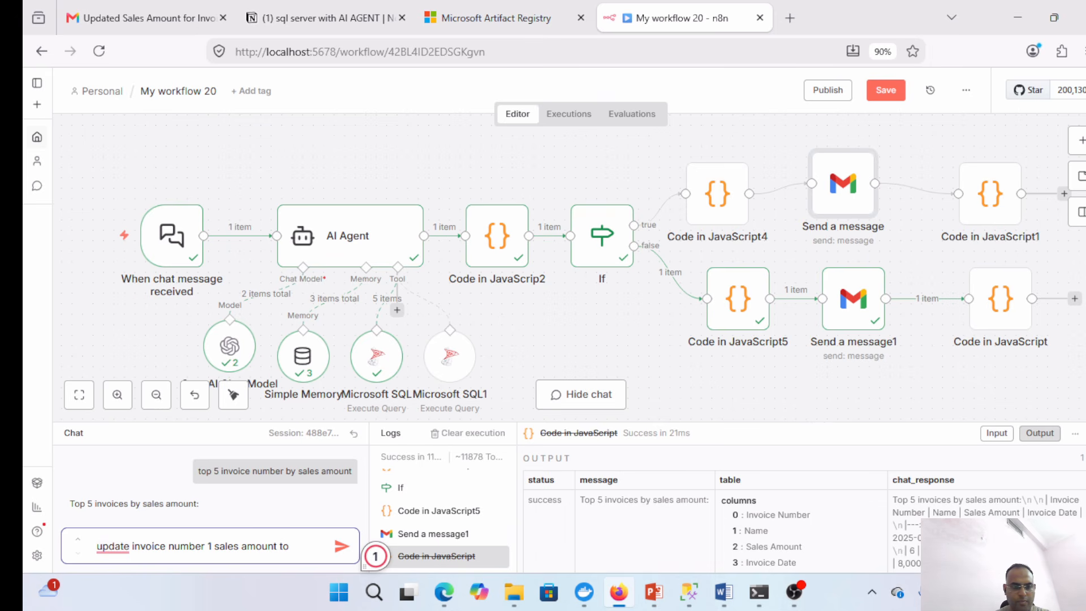
type(" 1000")
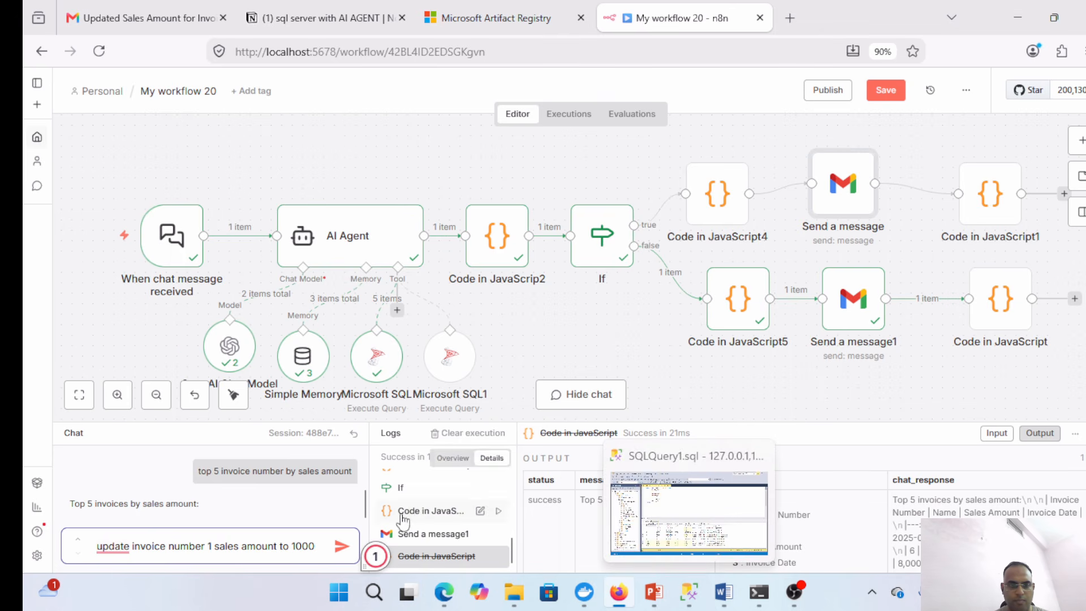
key("Return")
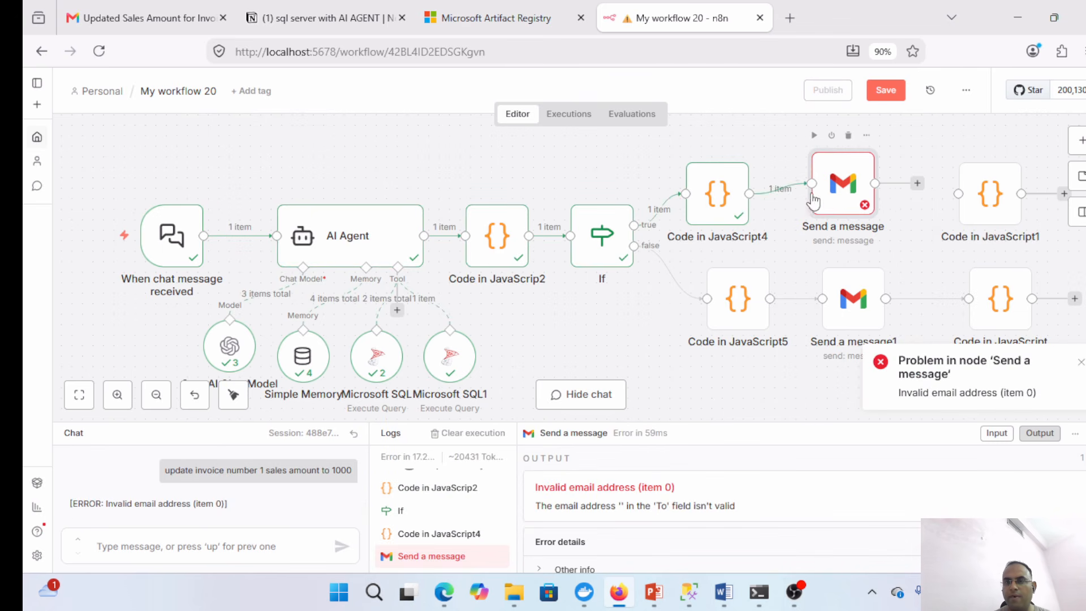
- Map email_recipient, email_subject and email_body into the Gmail node's To, Subject and Message
double_click(851, 194)
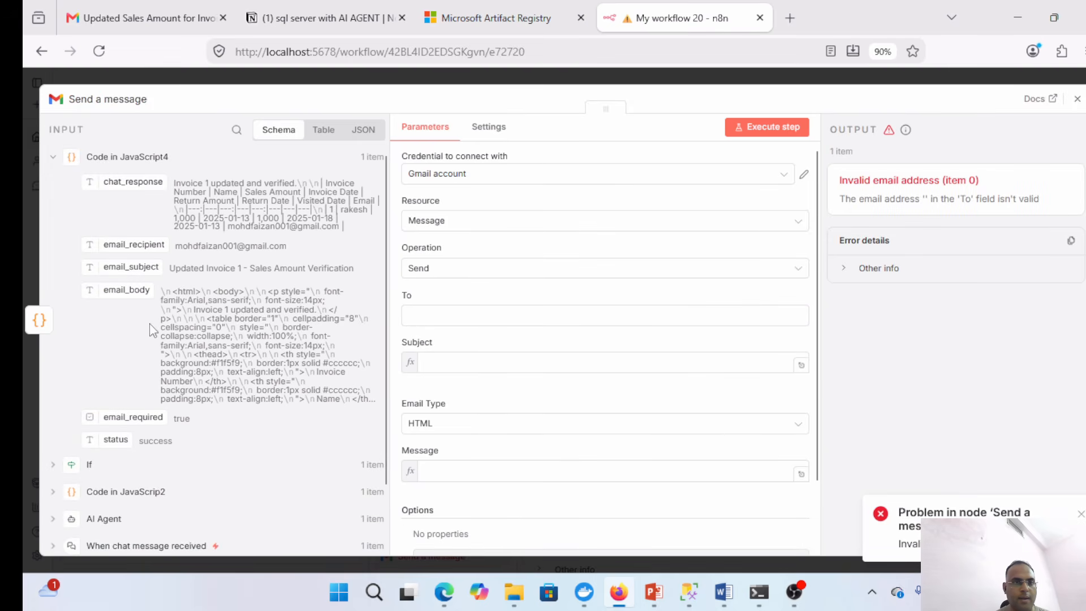
left_click_drag(97, 242, 456, 317)
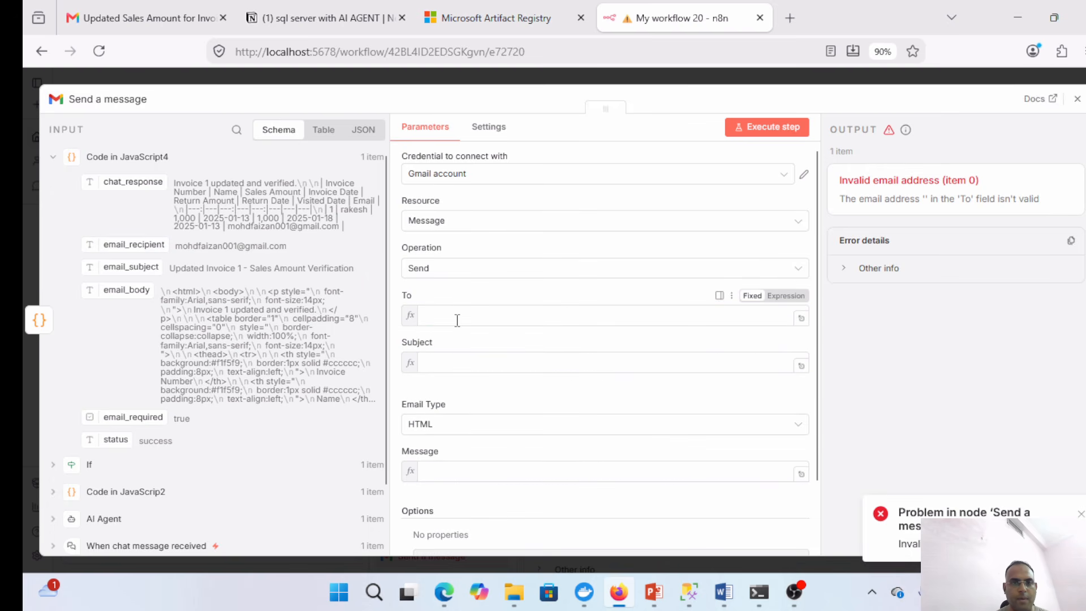
left_click_drag(83, 267, 461, 377)
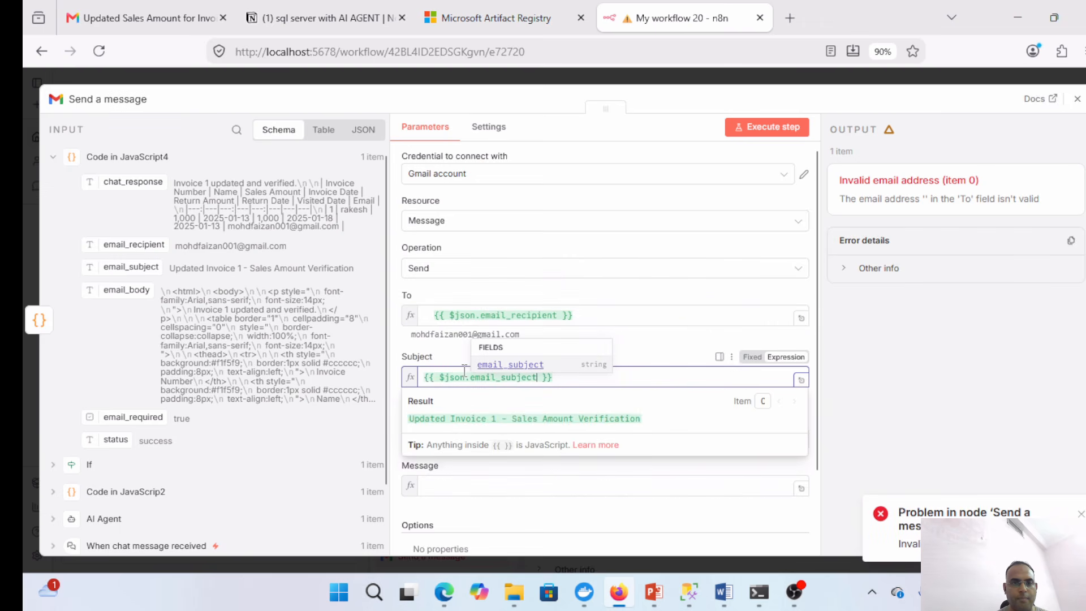
left_click(399, 354)
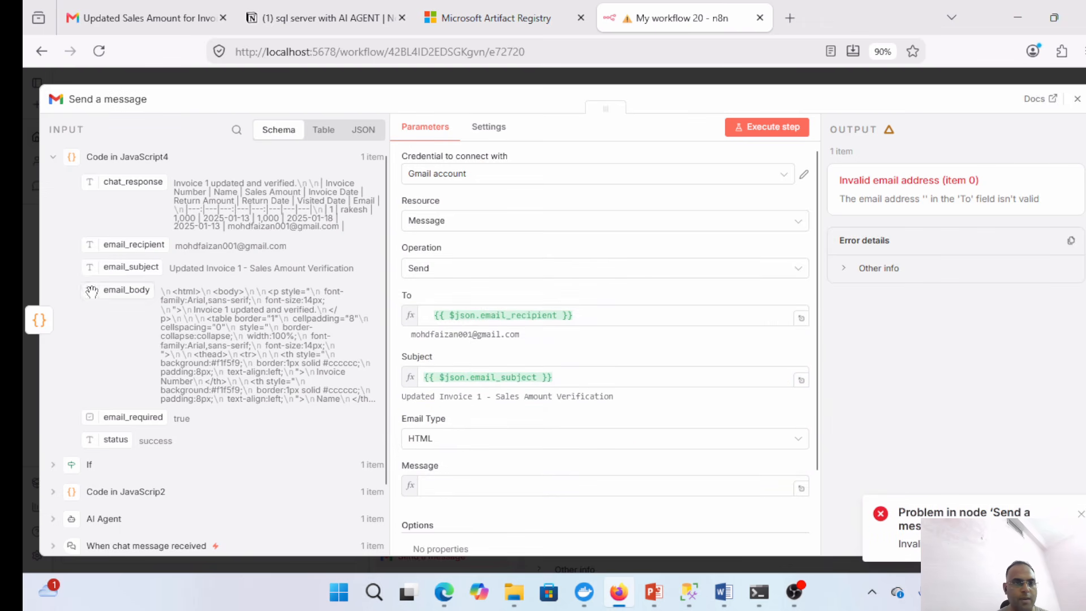
left_click_drag(91, 291, 456, 485)
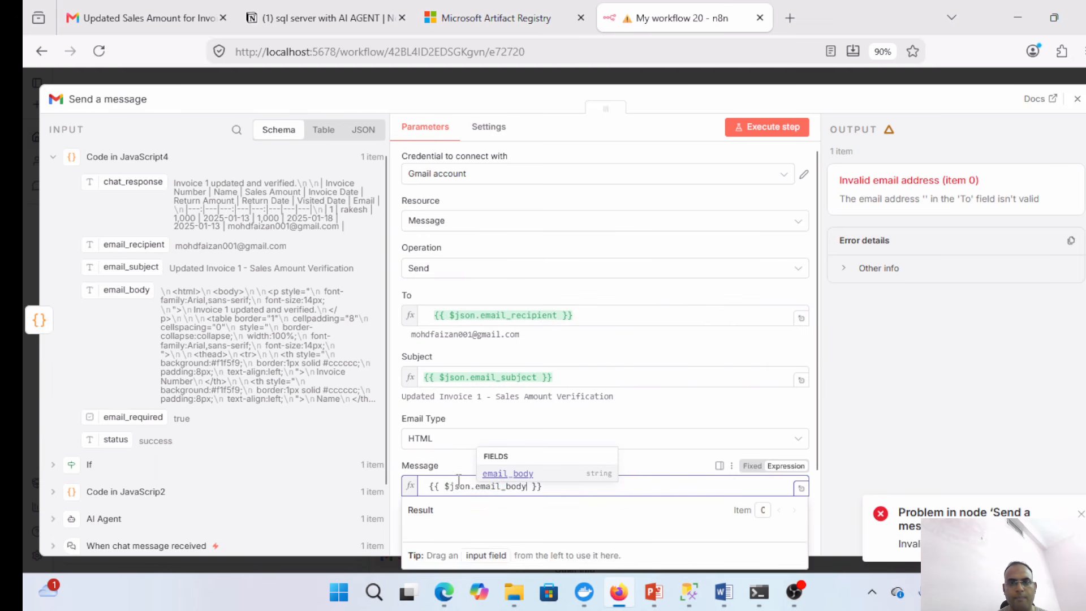
- Test-send the Gmail node and save the workflow
left_click(776, 121)
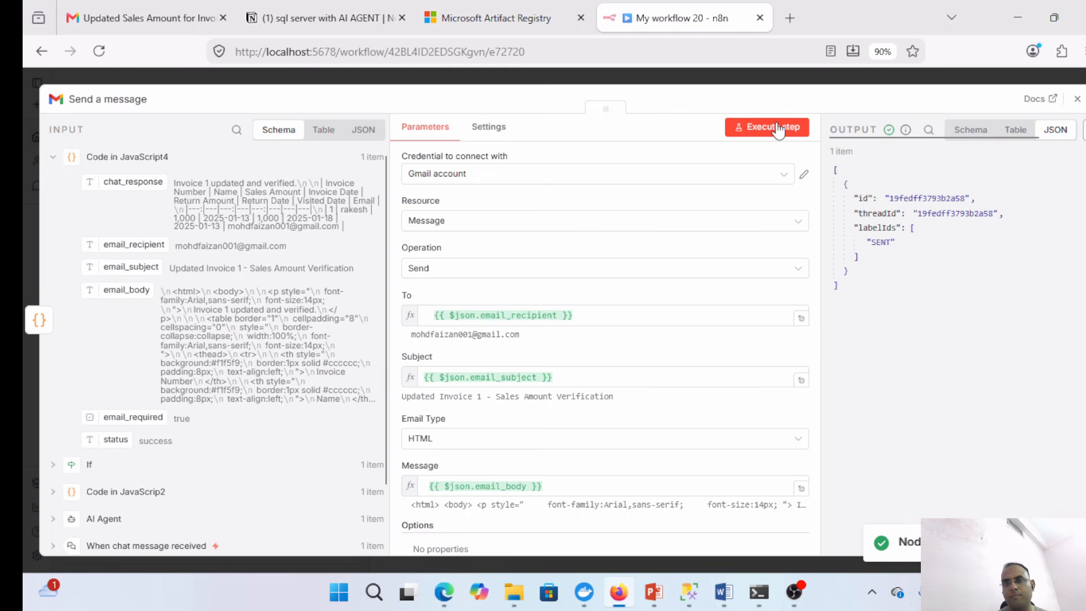
left_click(1078, 99)
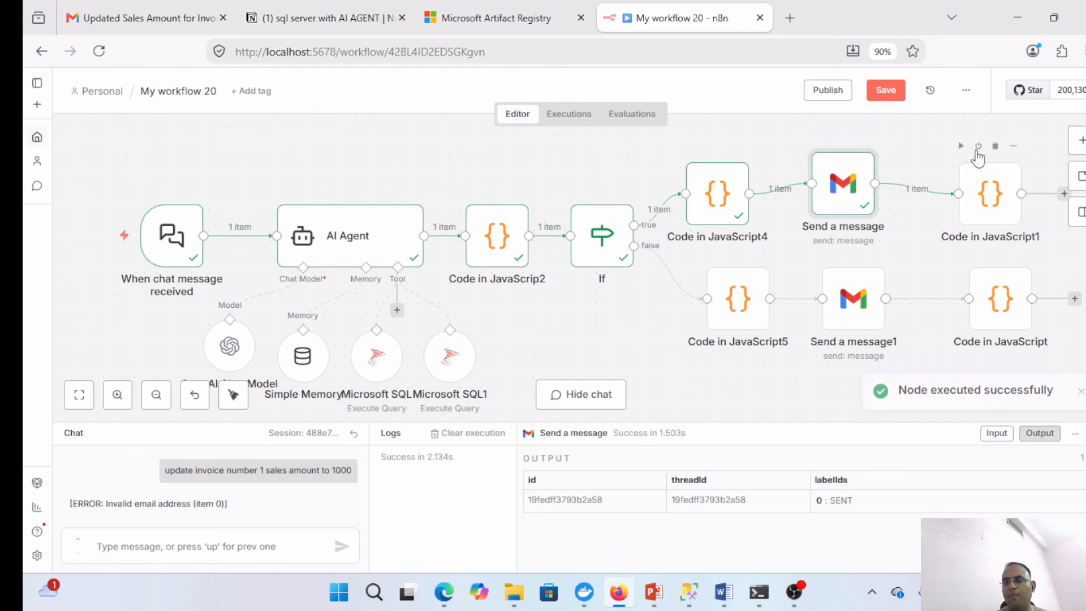
left_click(891, 96)
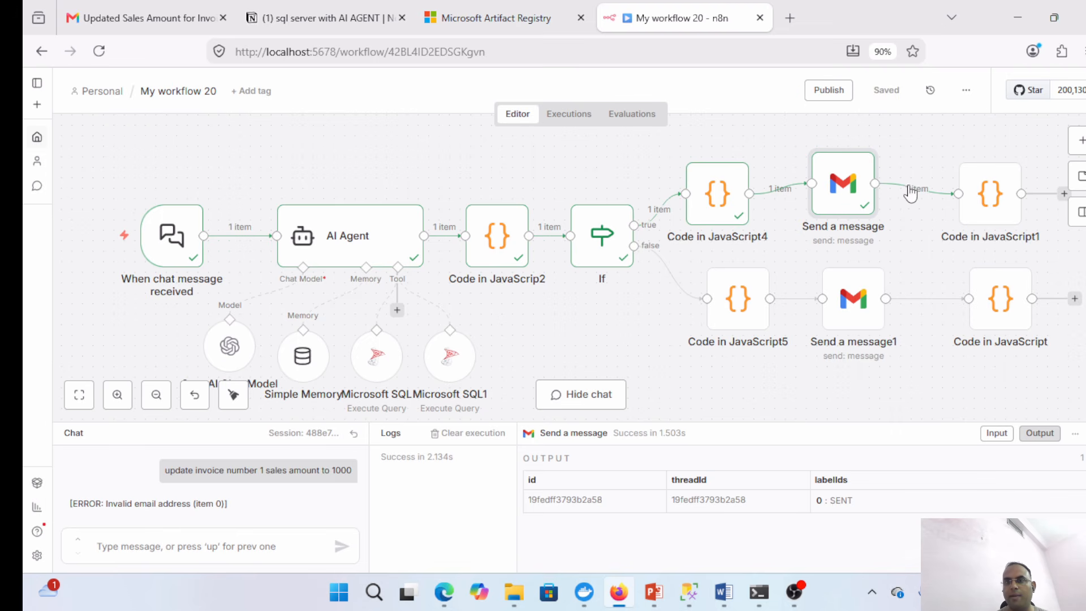
- Open the index2 - Copy chat page and ask for the month-wise sales amount trend
left_click(1015, 17)
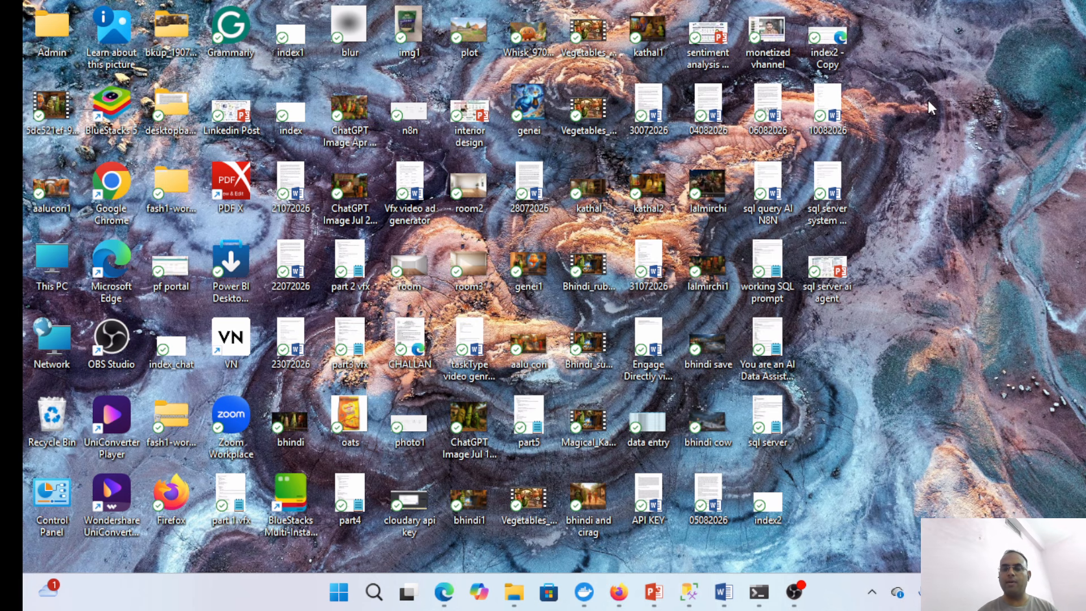
double_click(830, 42)
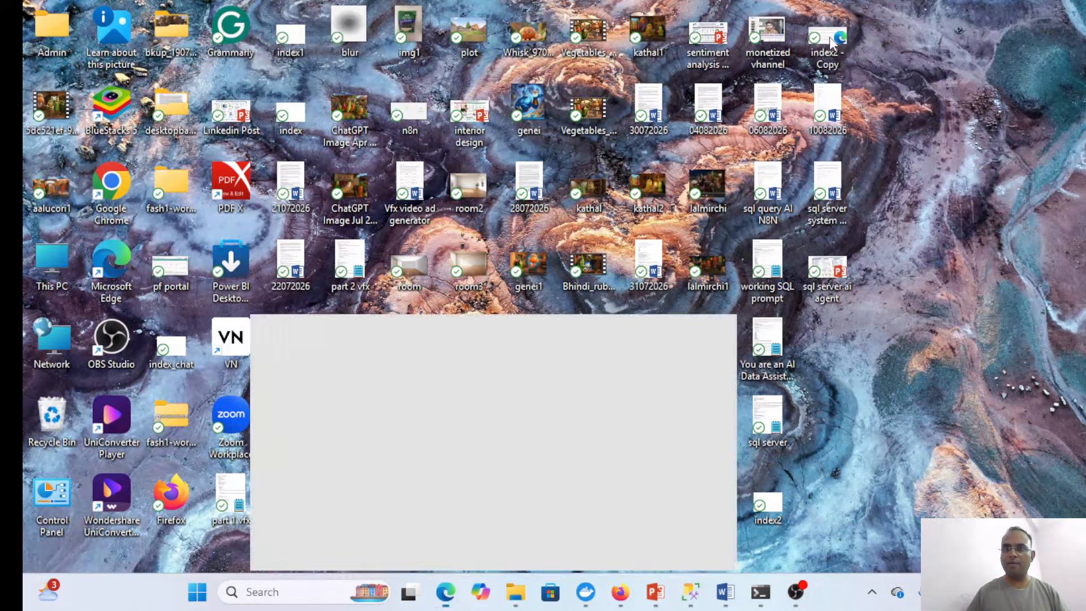
left_click(169, 531)
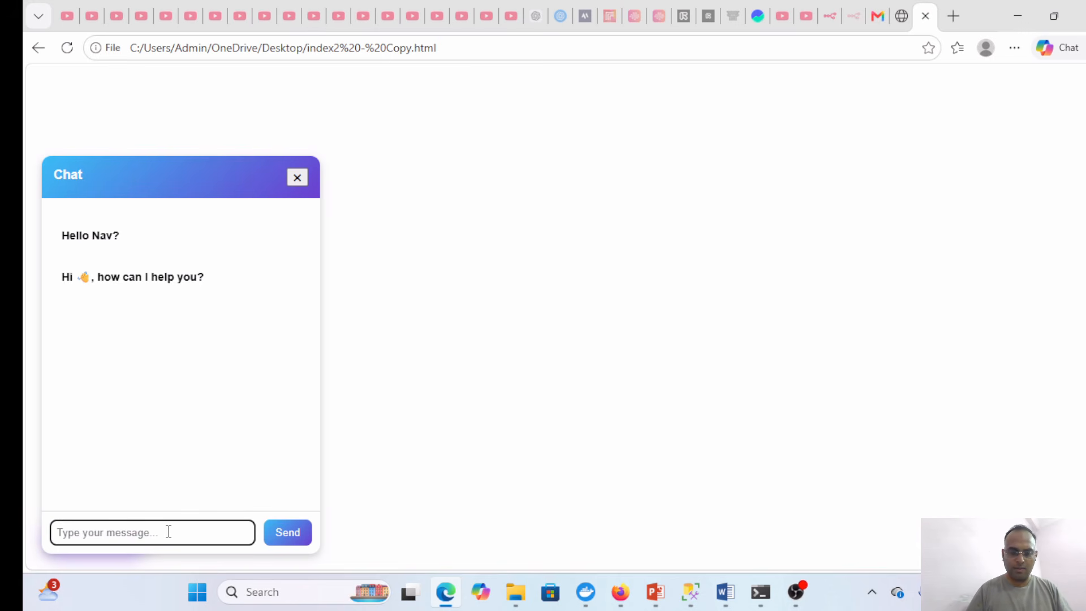
type("sales tren")
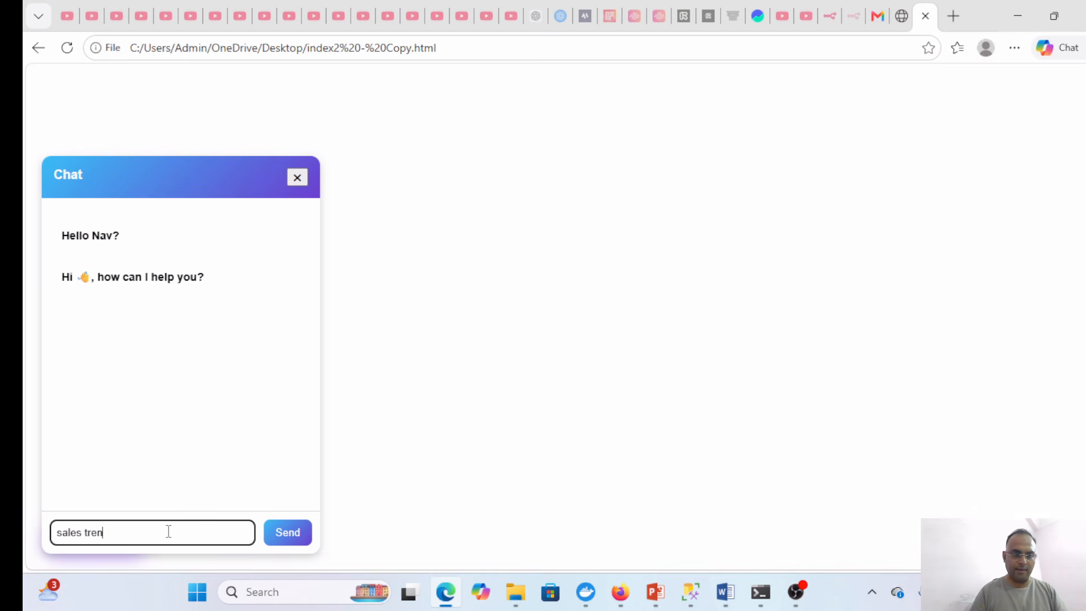
type("d of")
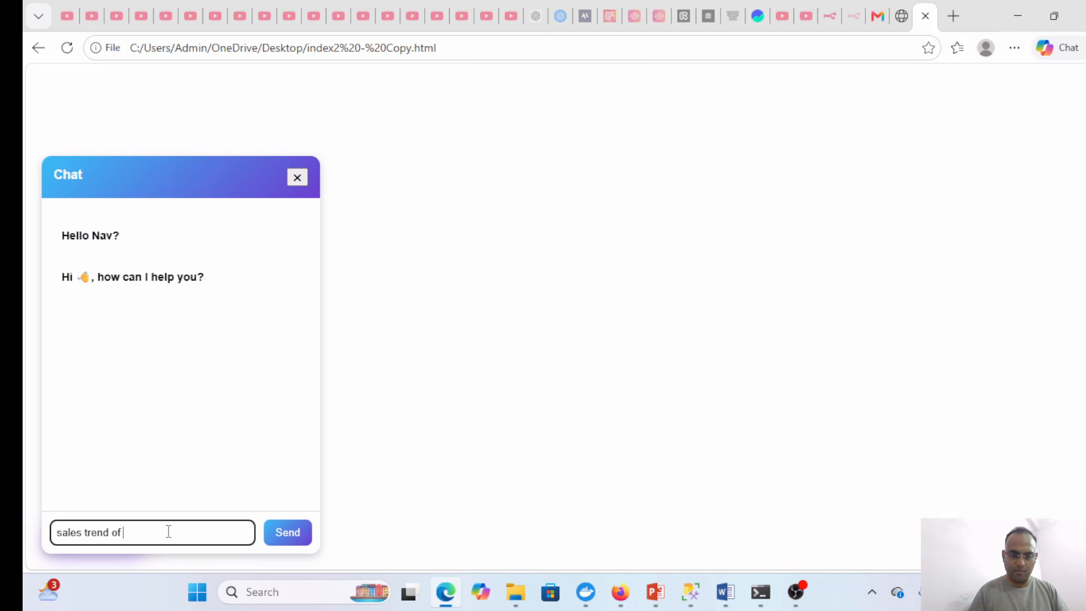
type(" las")
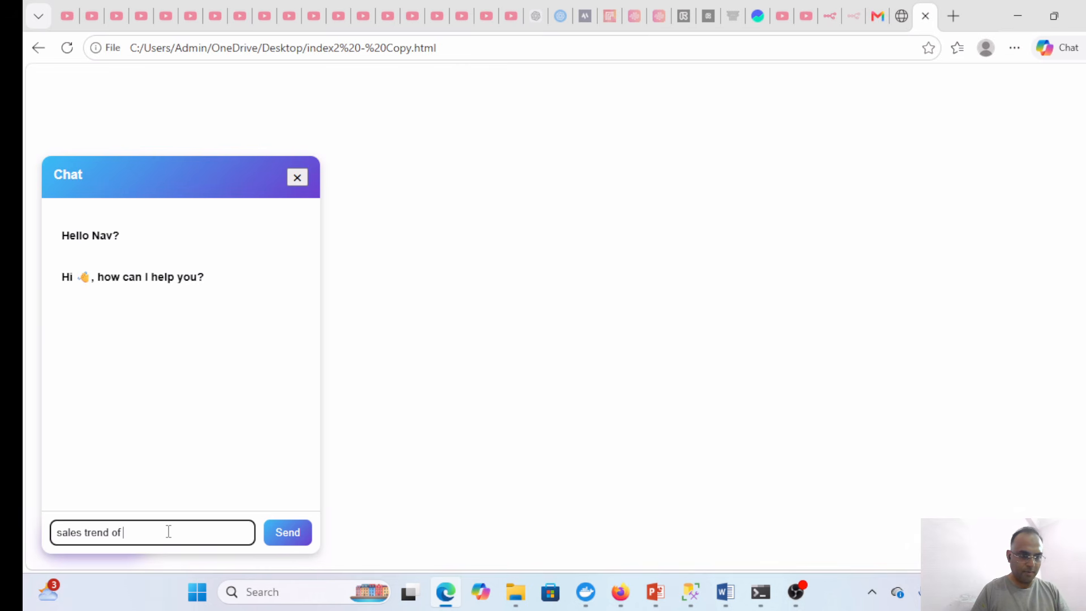
type("mo")
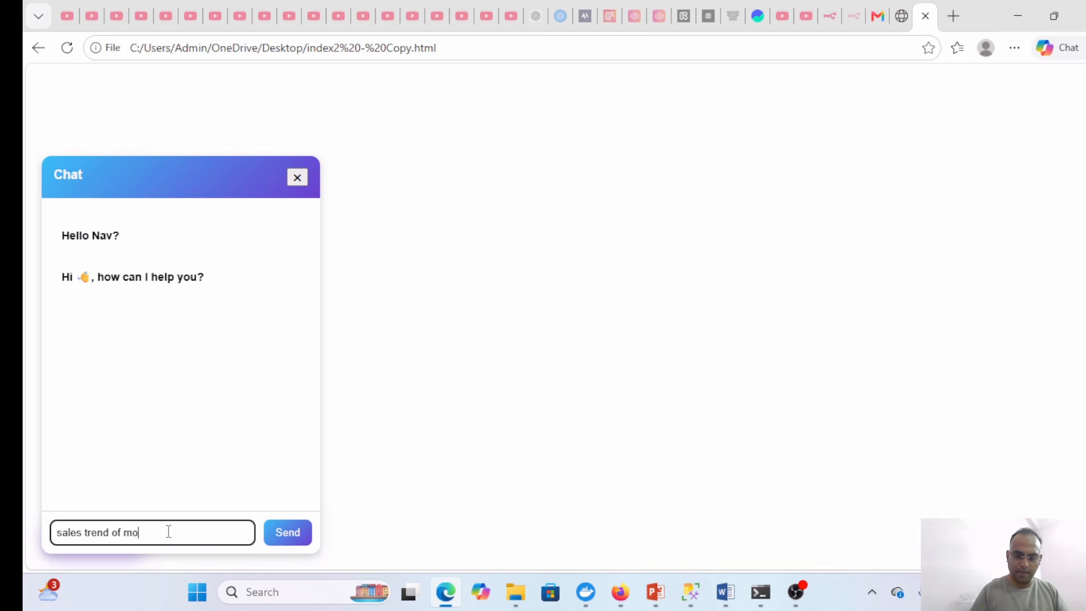
type("nthwise")
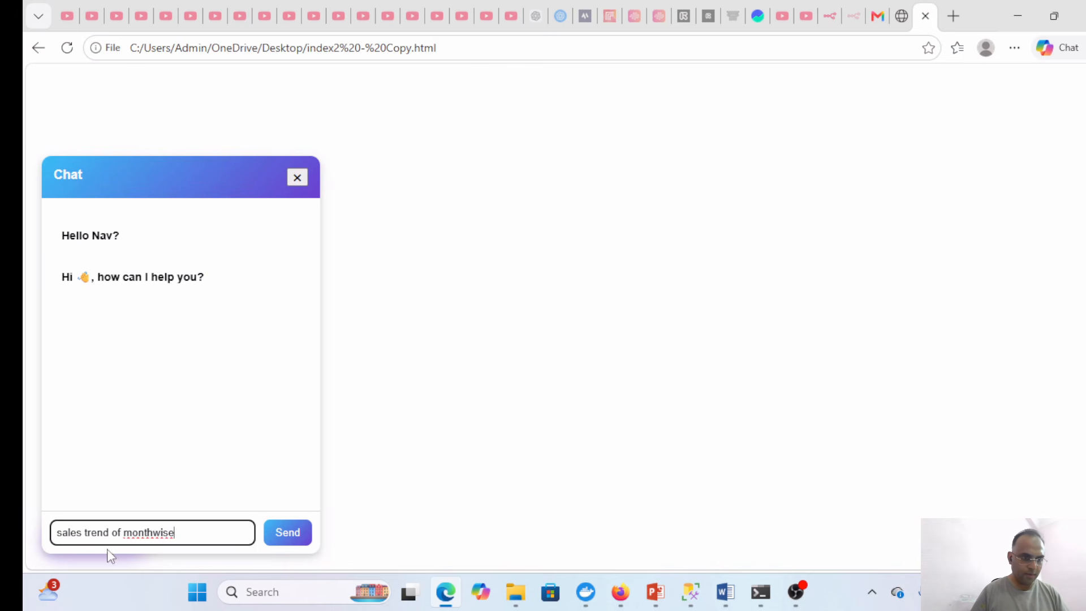
left_click(86, 533)
type("amount")
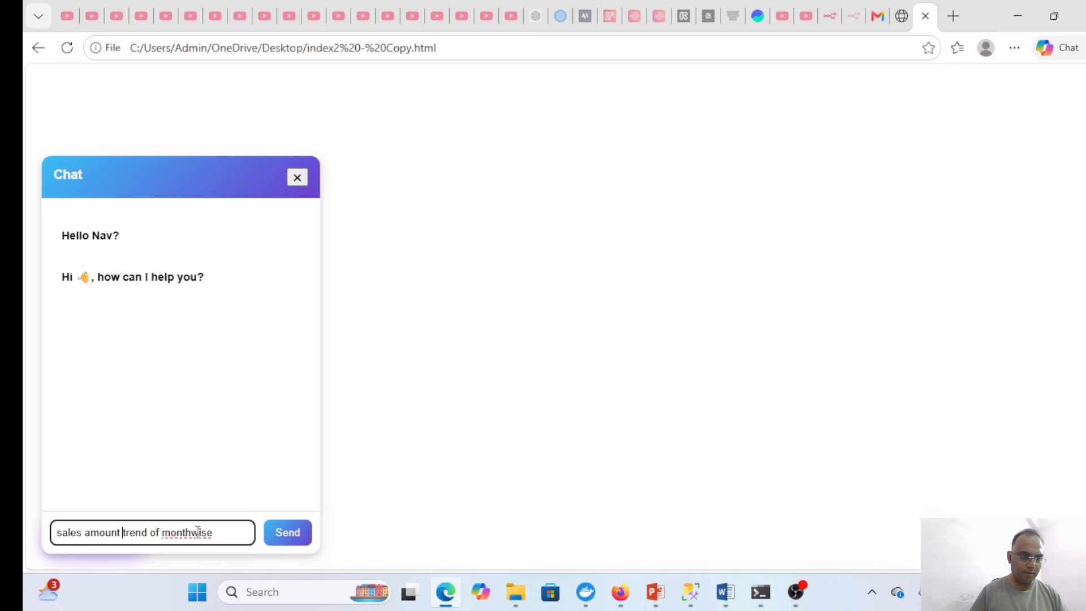
left_click(283, 536)
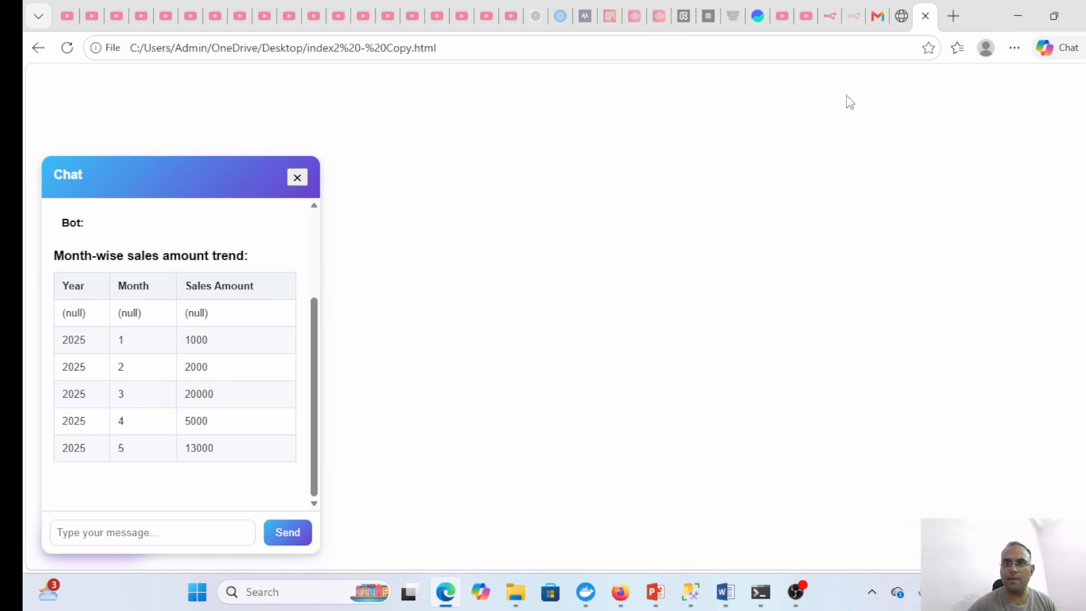
- Reload Gmail, read the 'Month-wise sales amount trend' email, and return to the chat page
left_click(877, 19)
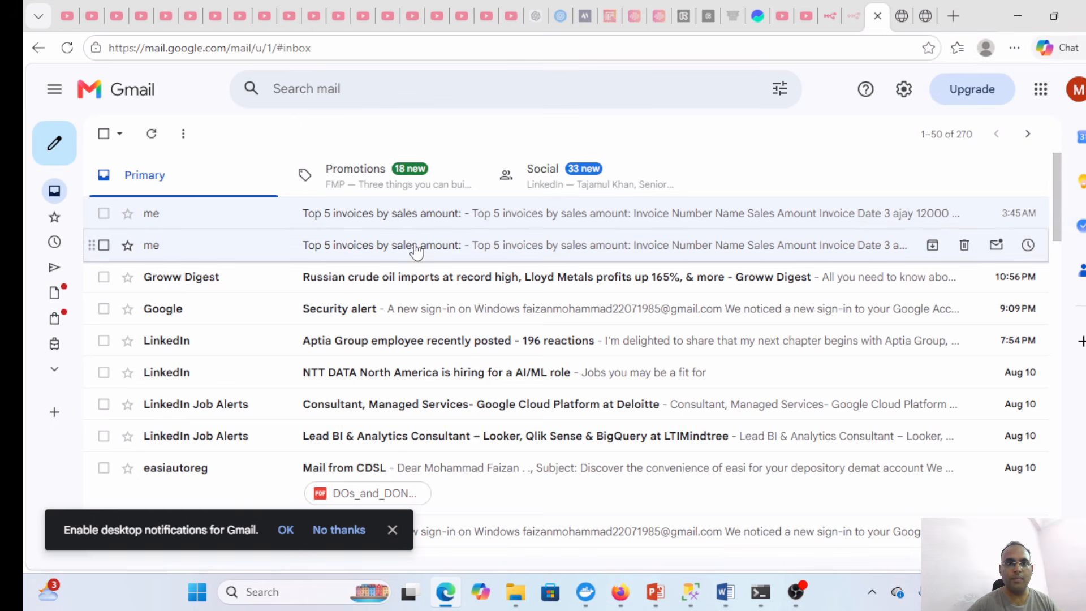
left_click(67, 47)
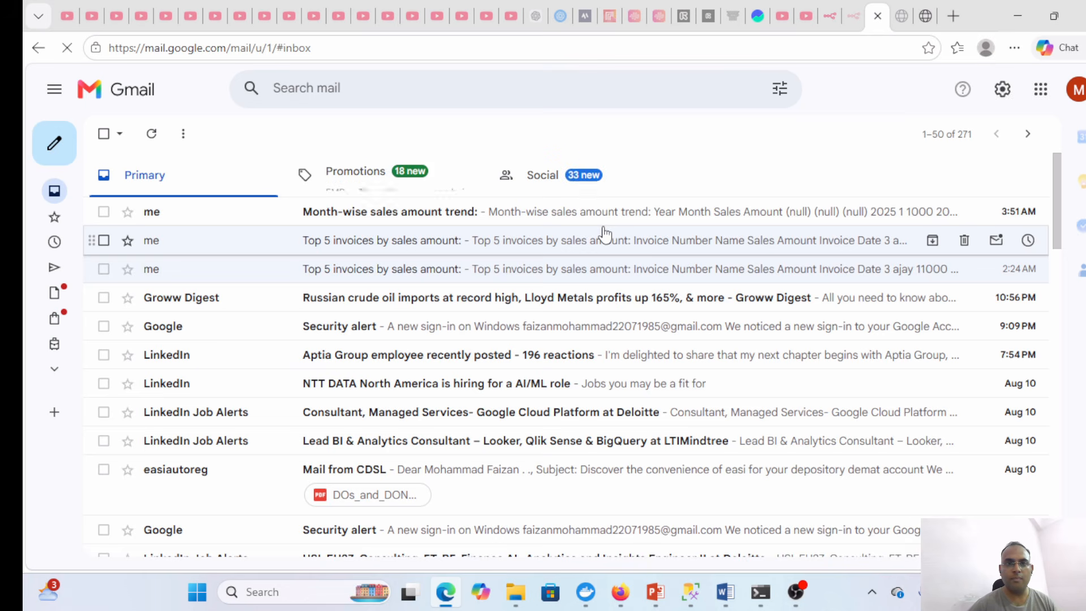
left_click(416, 213)
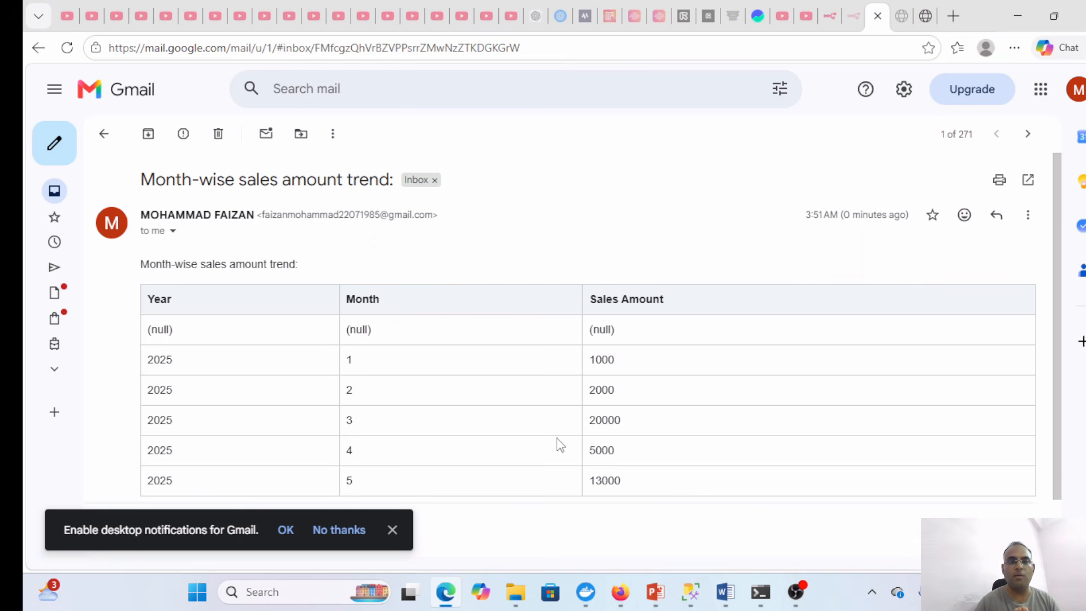
left_click(922, 18)
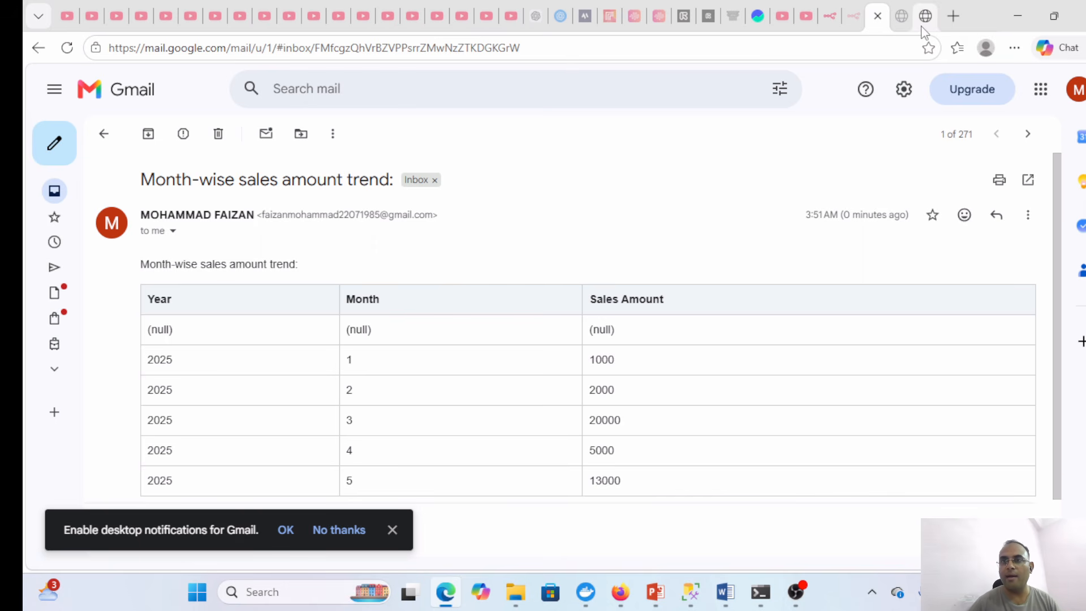
- Send 'update invoice number 2 sales amount to 15000' in the chat widget
left_click(173, 534)
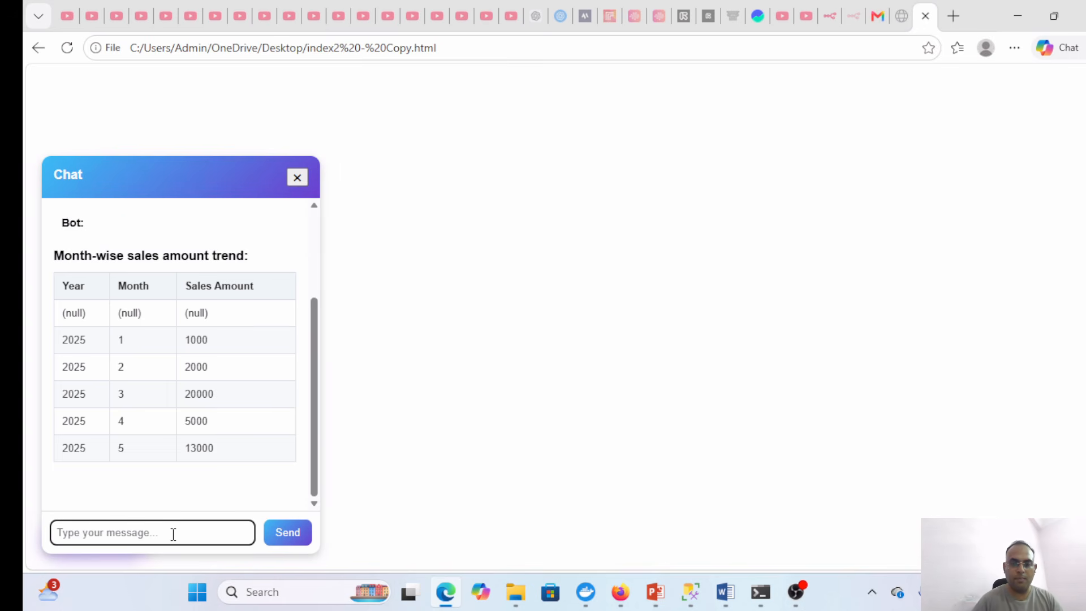
type("update in")
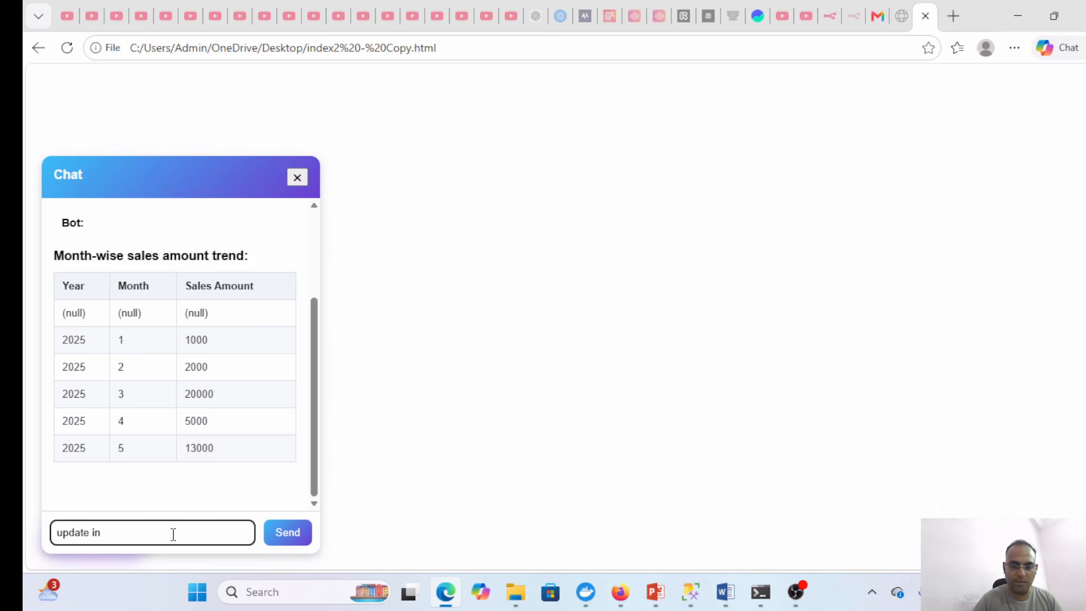
type("voice number 2")
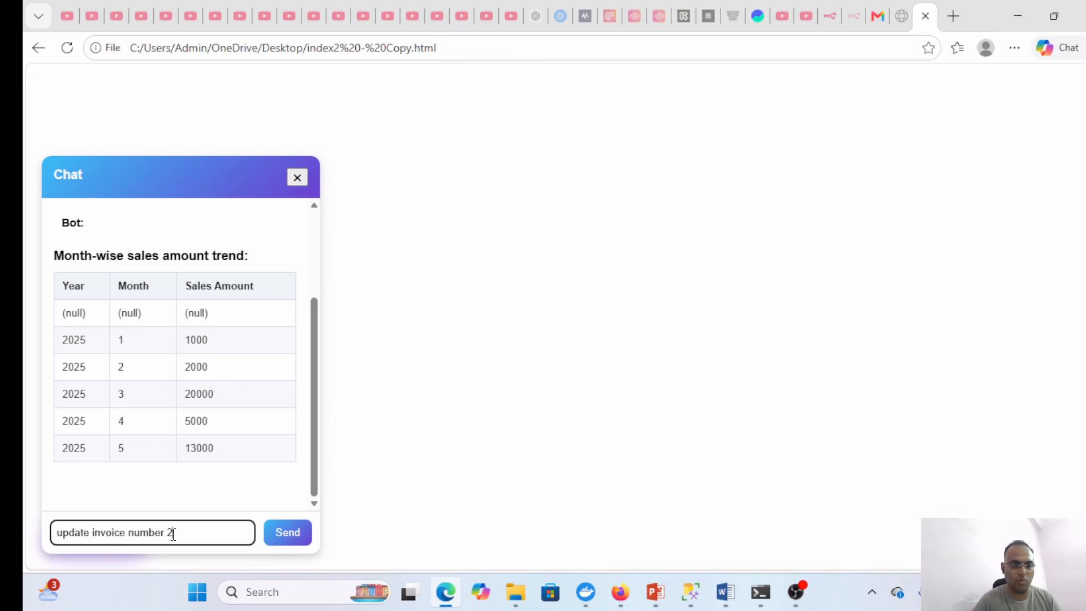
type(" s")
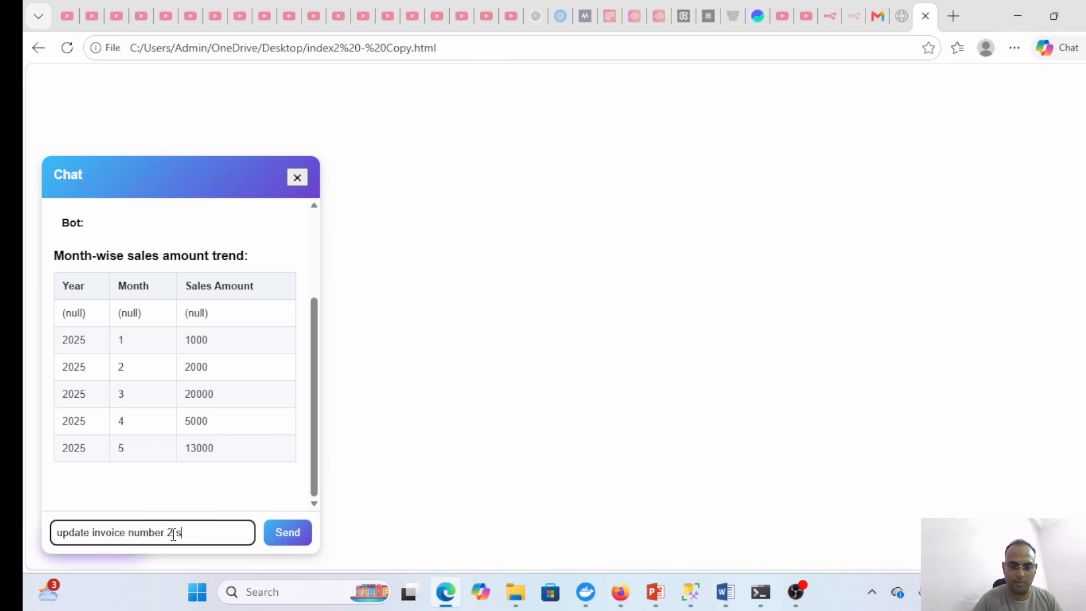
type("ales amount")
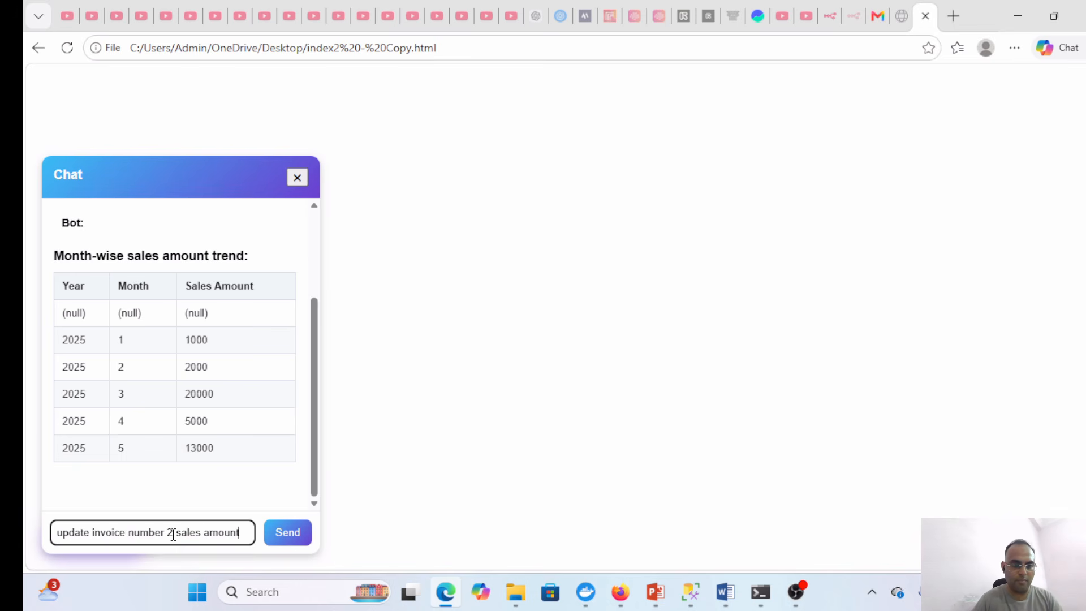
type(" to")
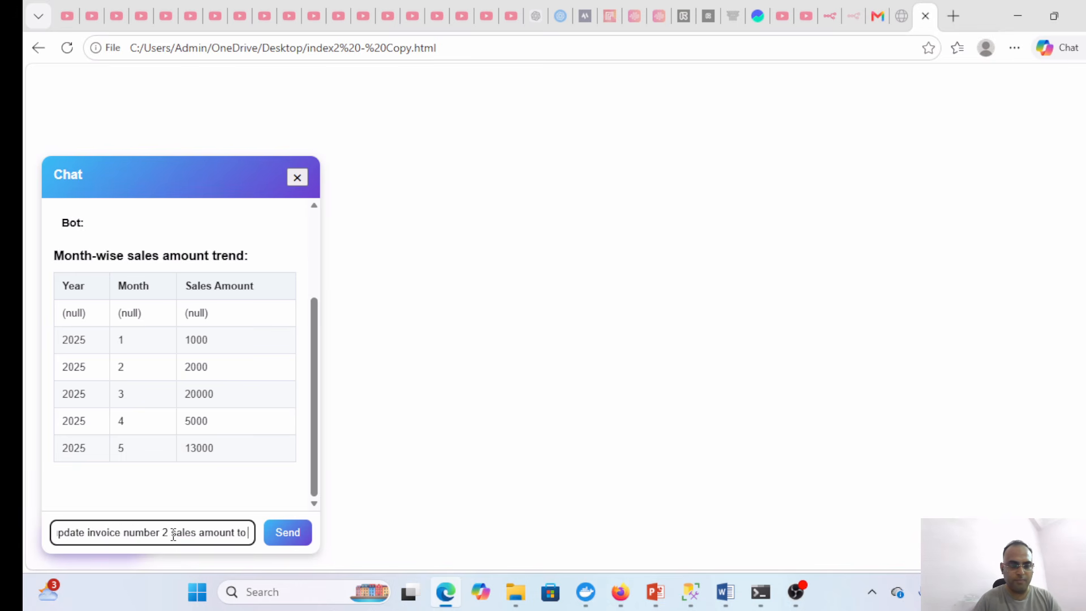
type(" 9")
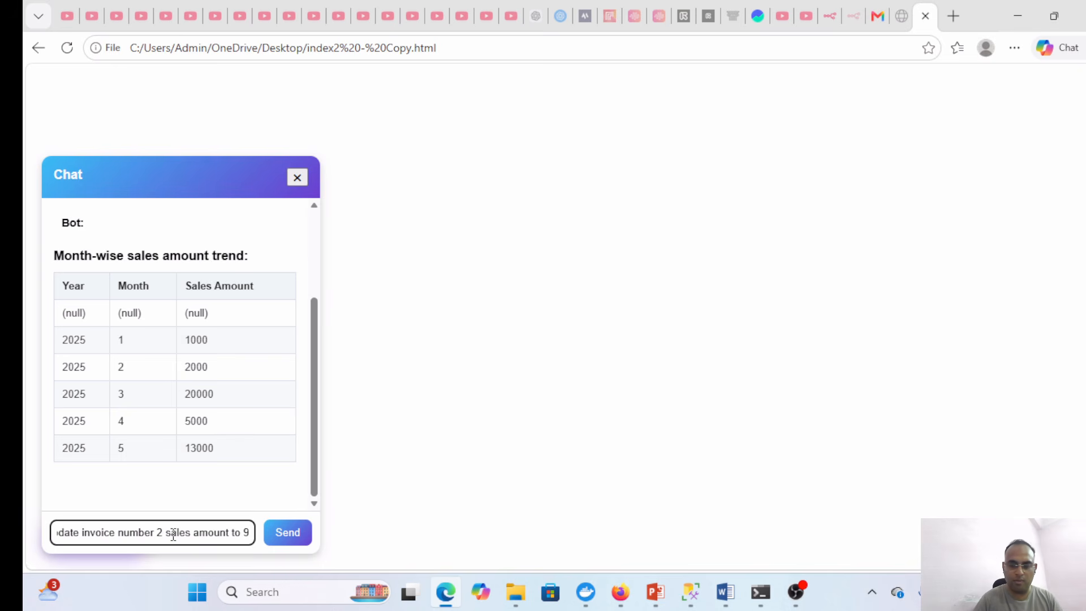
key("BackSpace")
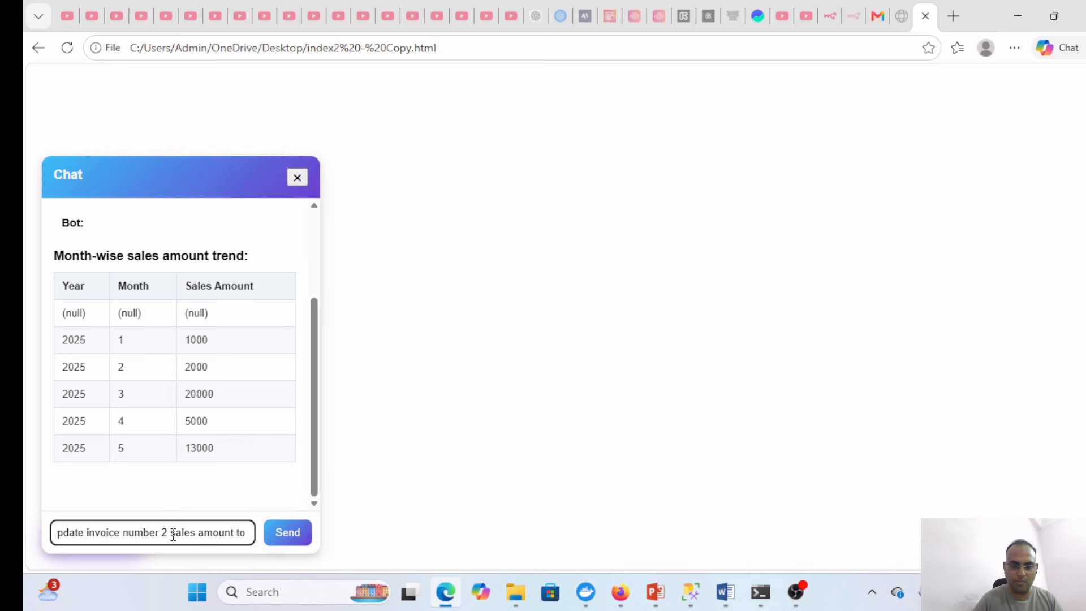
type("15000")
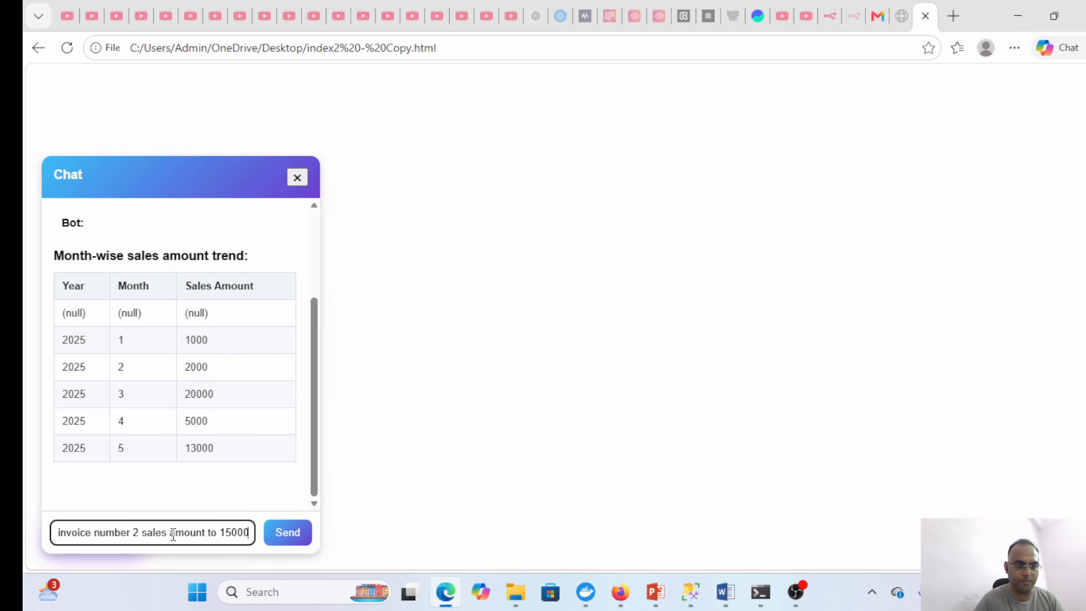
key("Return")
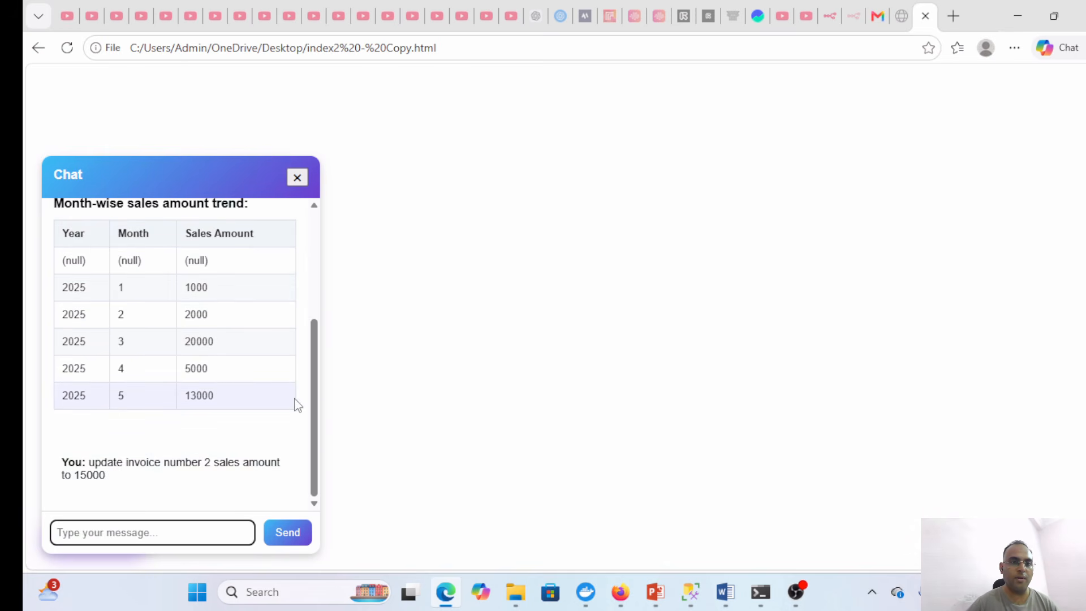
left_click_drag(315, 405, 313, 436)
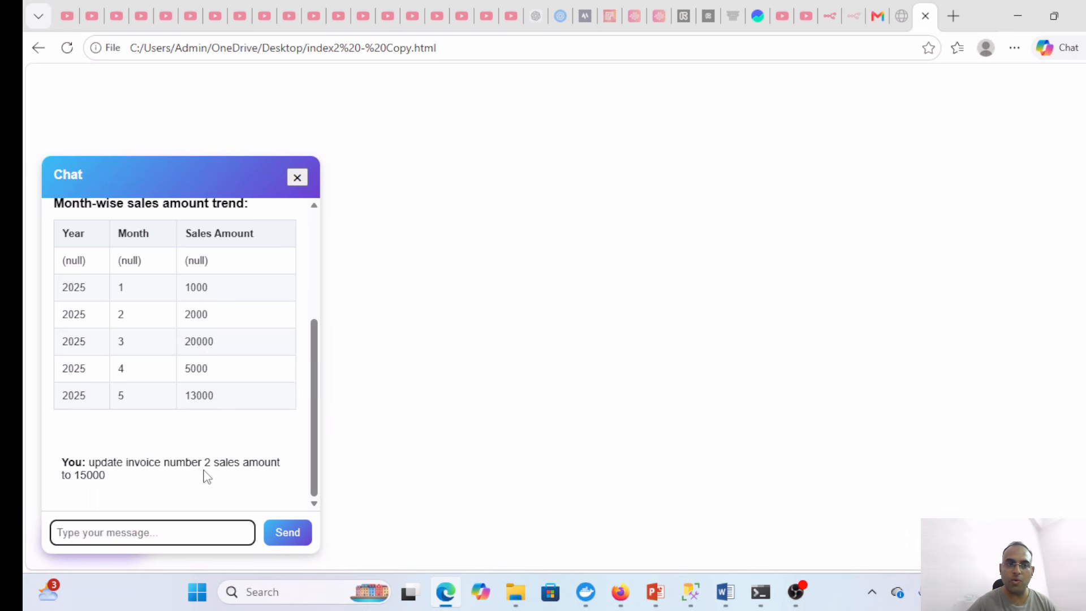
- Check the invoice table in SQL Server, then return to the chat and the n8n browser
left_click(690, 592)
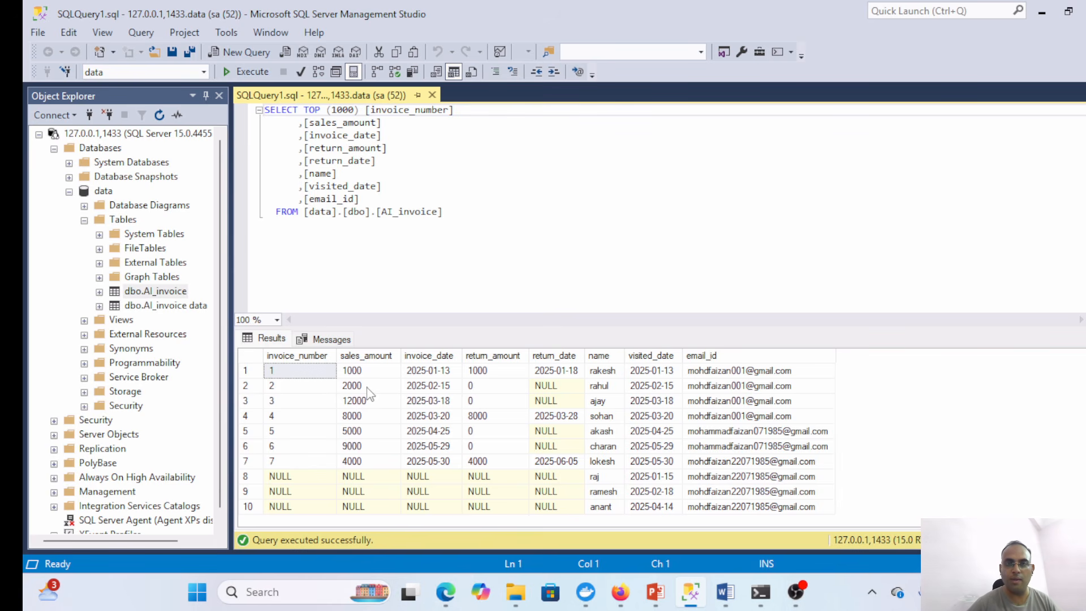
left_click(1040, 12)
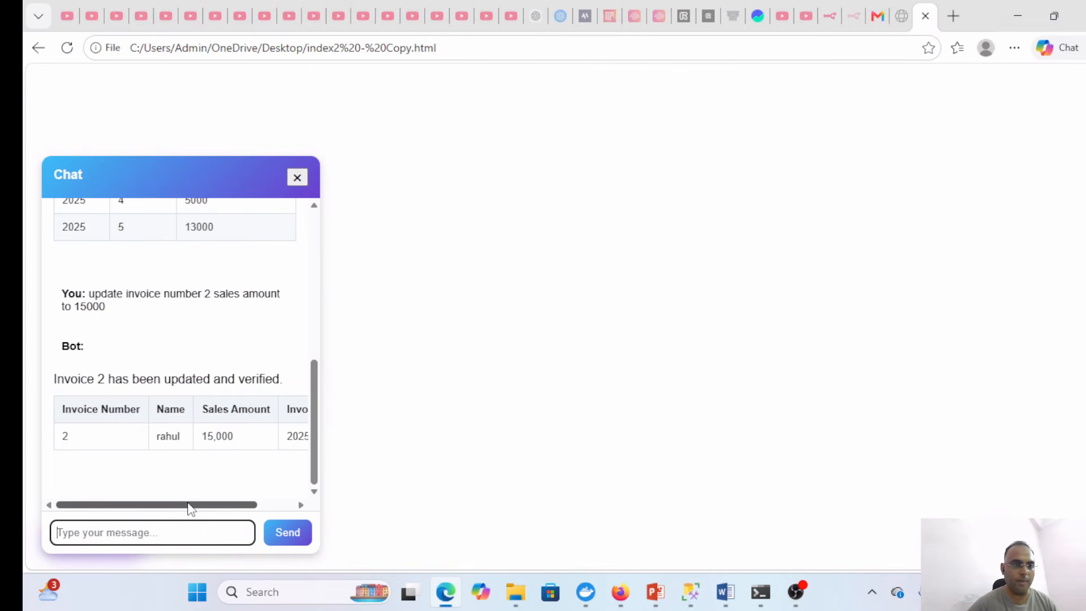
left_click_drag(193, 505, 258, 505)
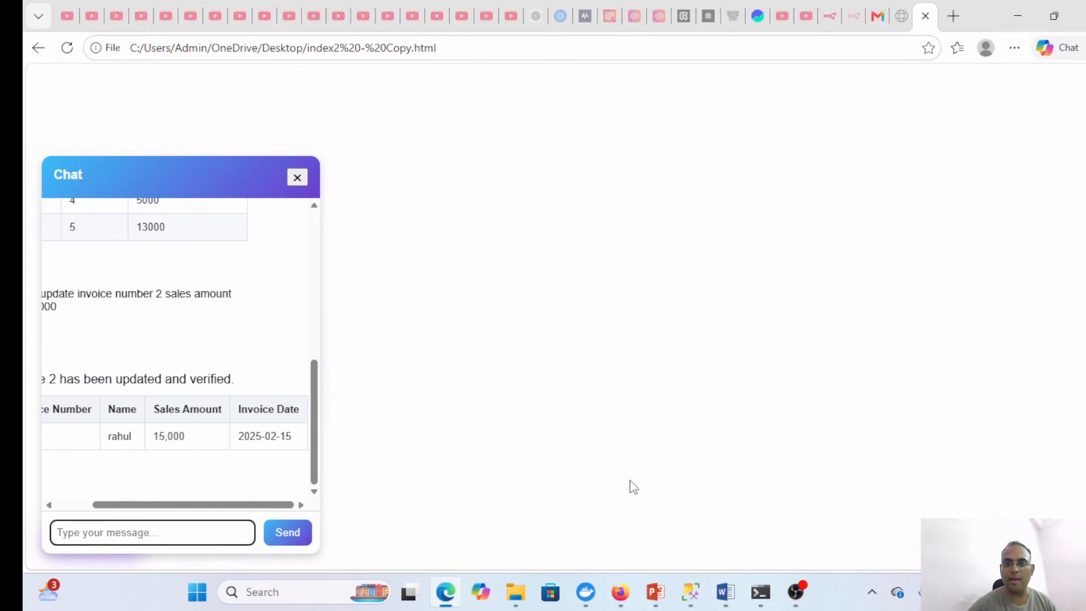
left_click(623, 592)
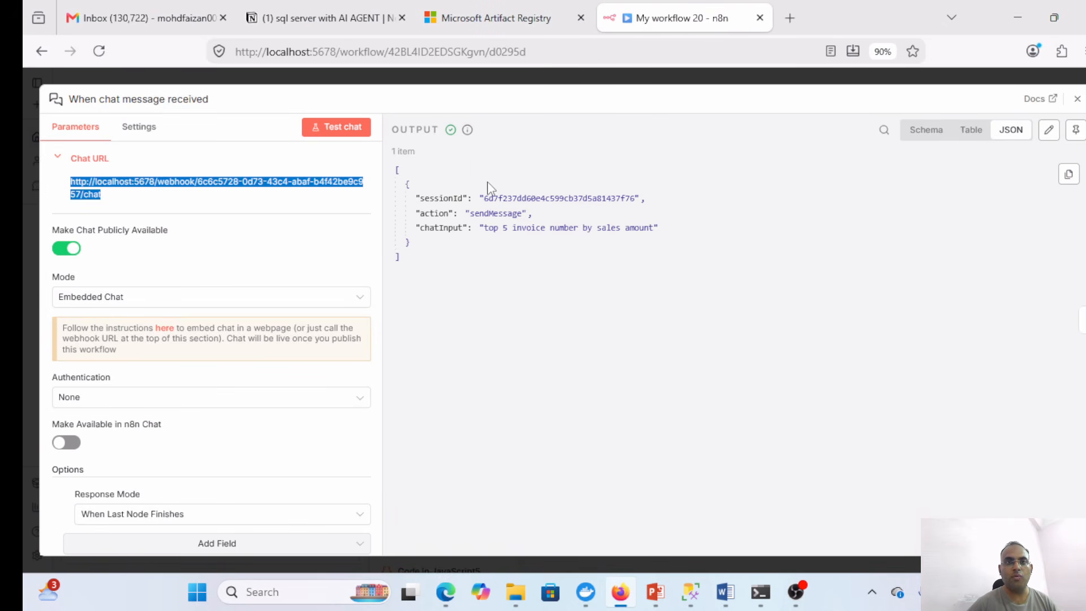
- Reload Gmail and open the 'Updated Sales Amount for Invoice #2' email showing 15,000
left_click(193, 17)
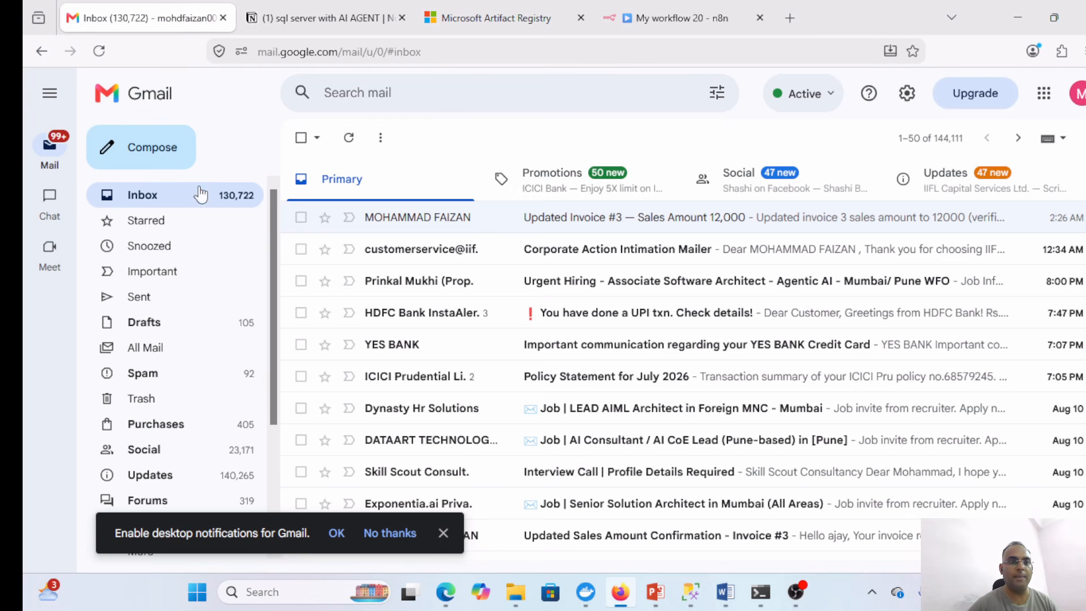
left_click(99, 52)
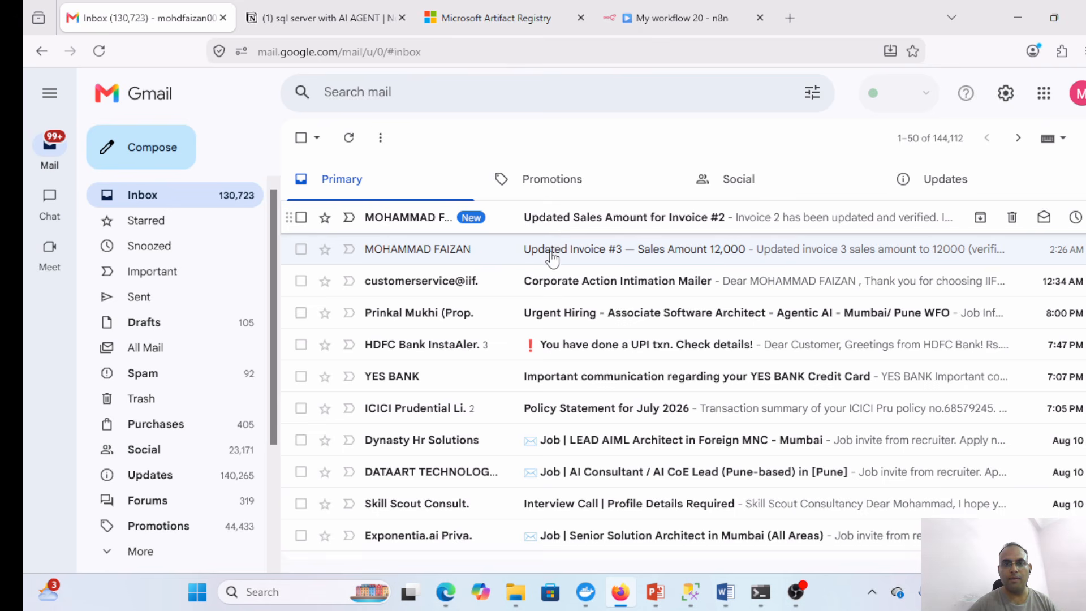
left_click(612, 227)
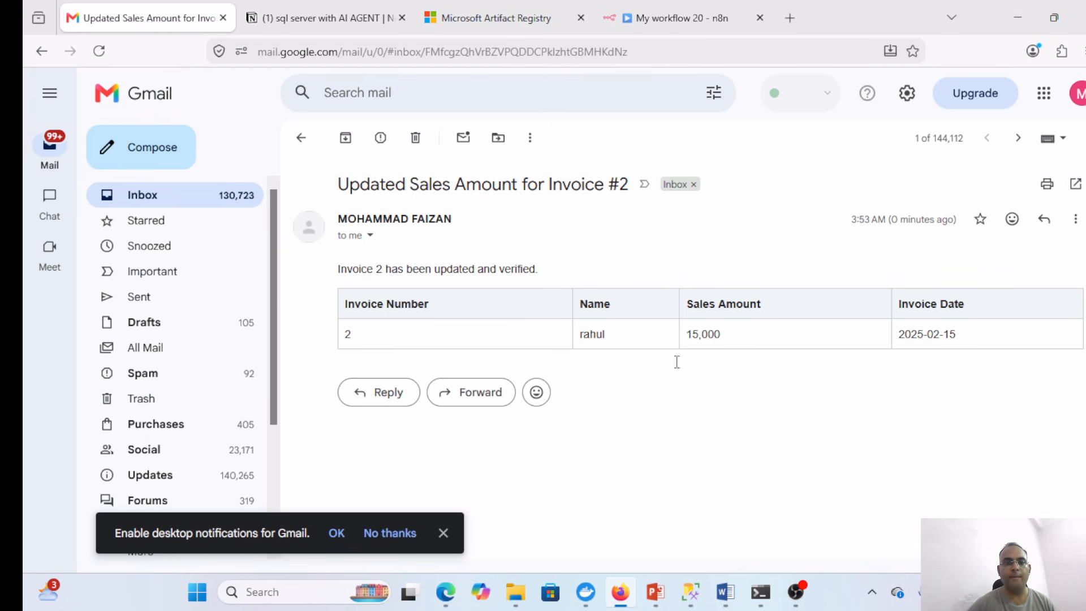
left_click(699, 592)
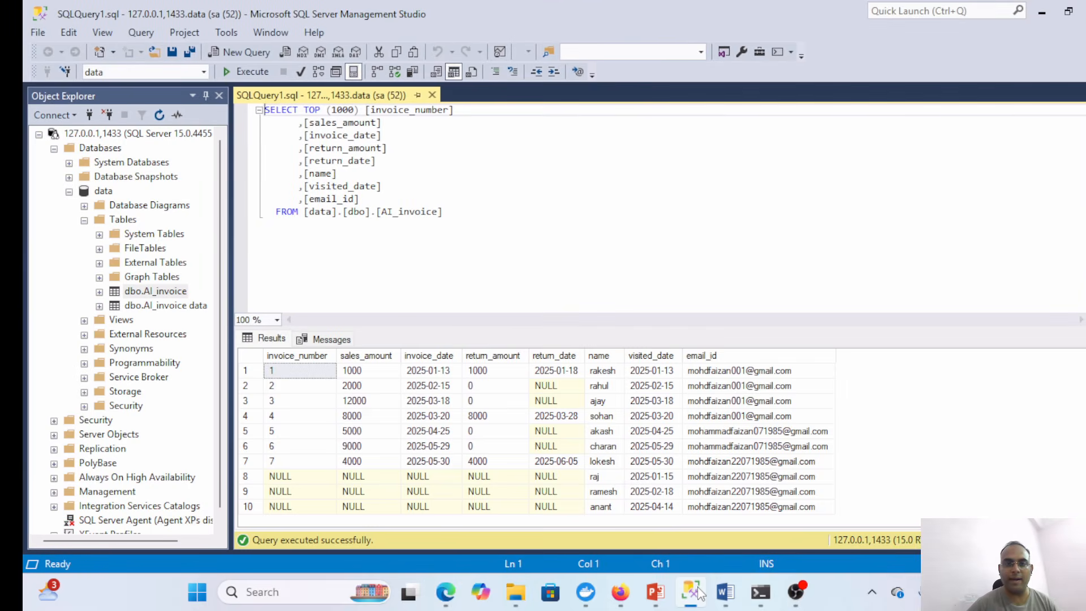
- Rerun the AI_invoice query to confirm invoice 2 at 15000, then return to n8n's canvas
left_click(249, 72)
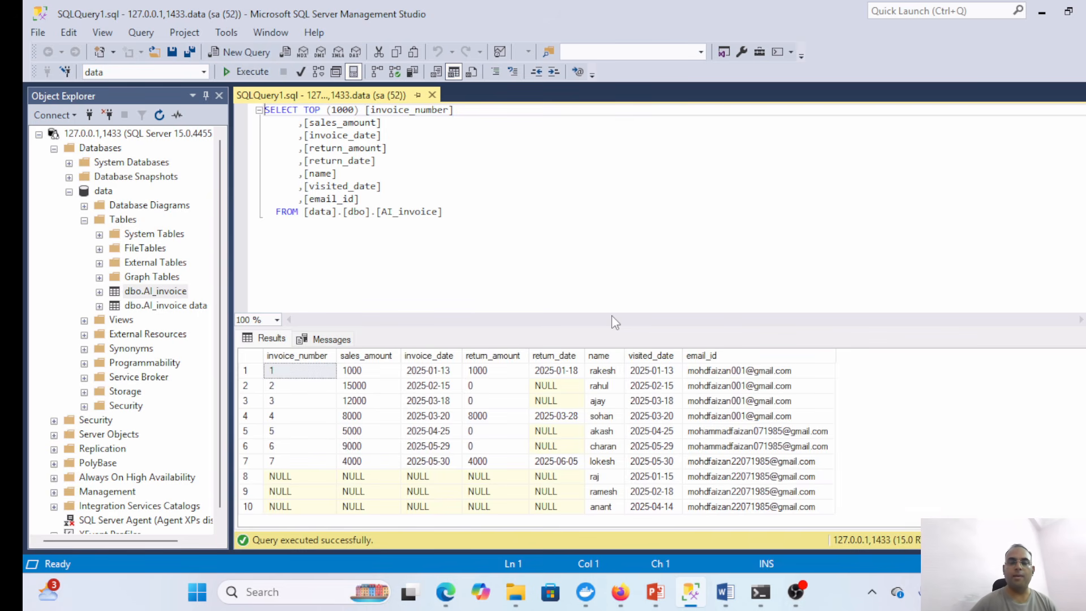
left_click(621, 593)
left_click(684, 19)
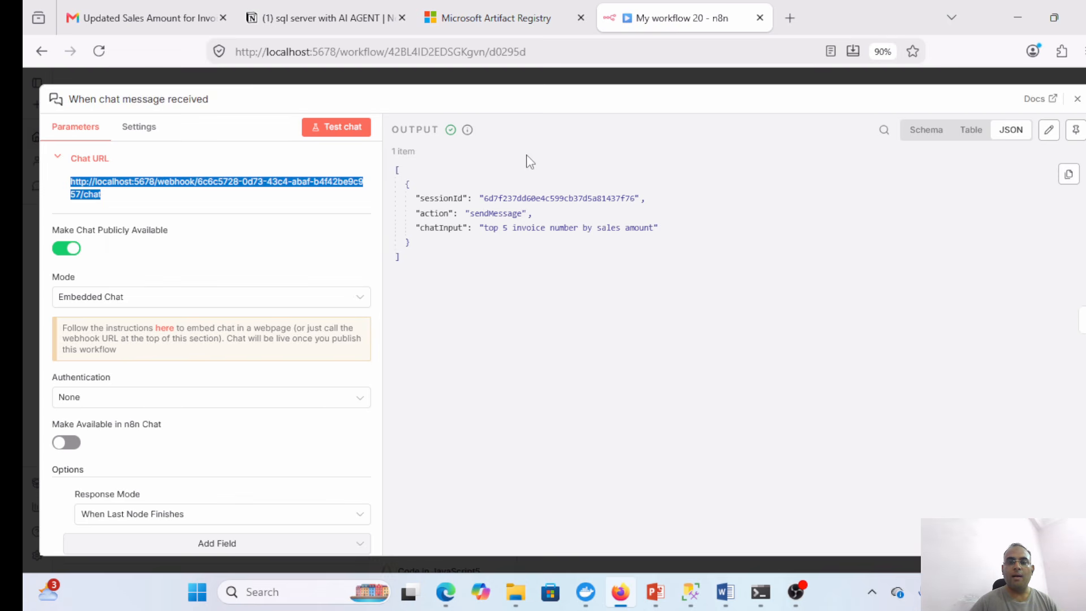
left_click(1077, 99)
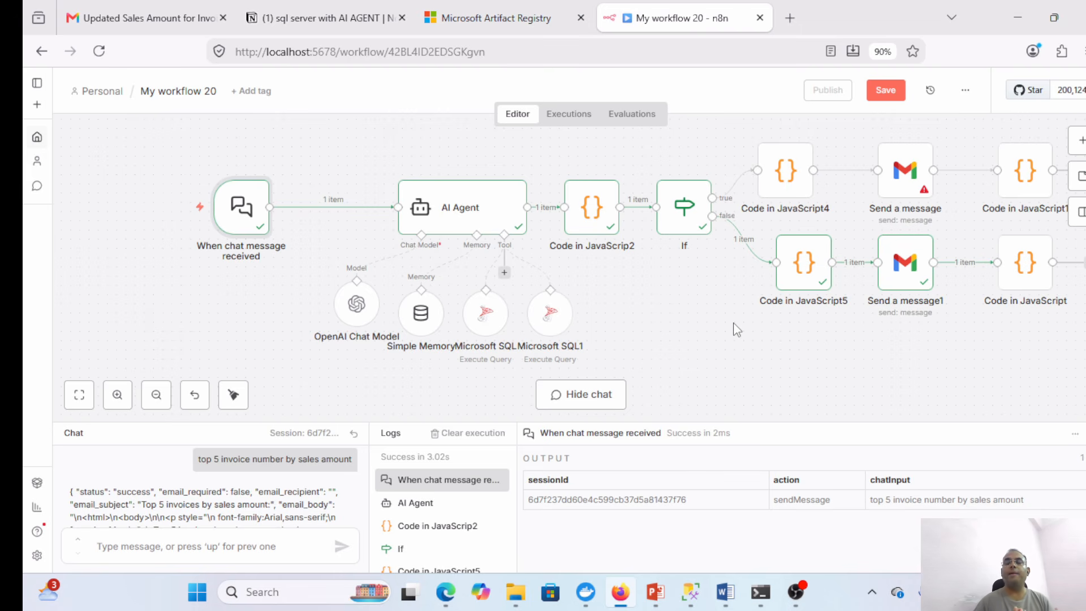